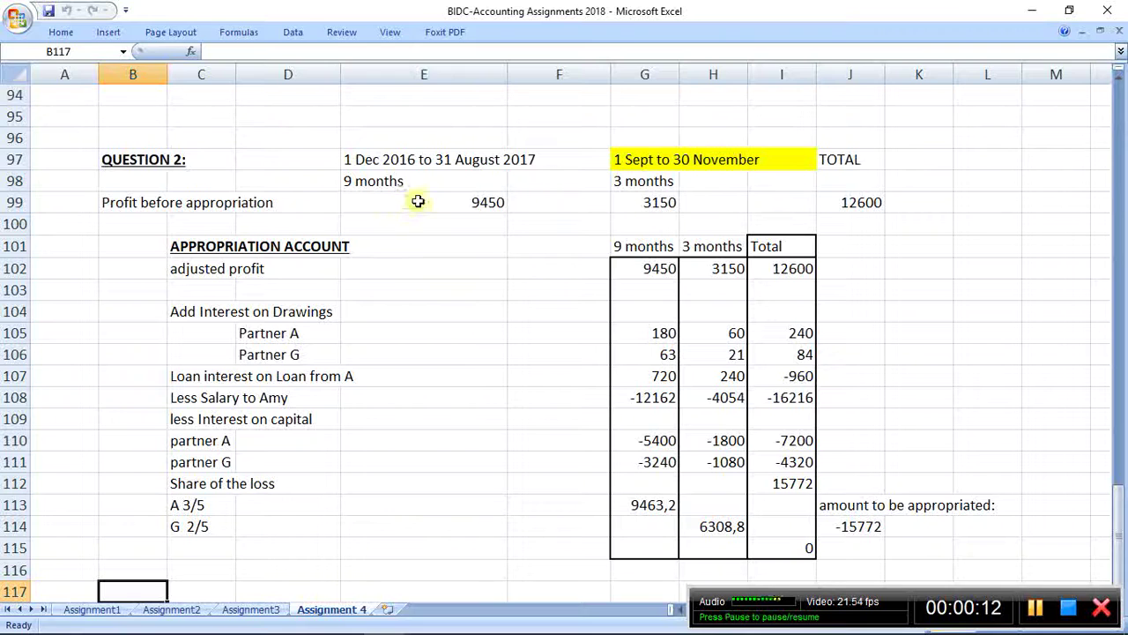
# Label the profit before appropriation row "a)" in A99 and the appropriation account "b)" in B101.
pyautogui.moveTo(415, 202); pyautogui.dragTo(839, 202)
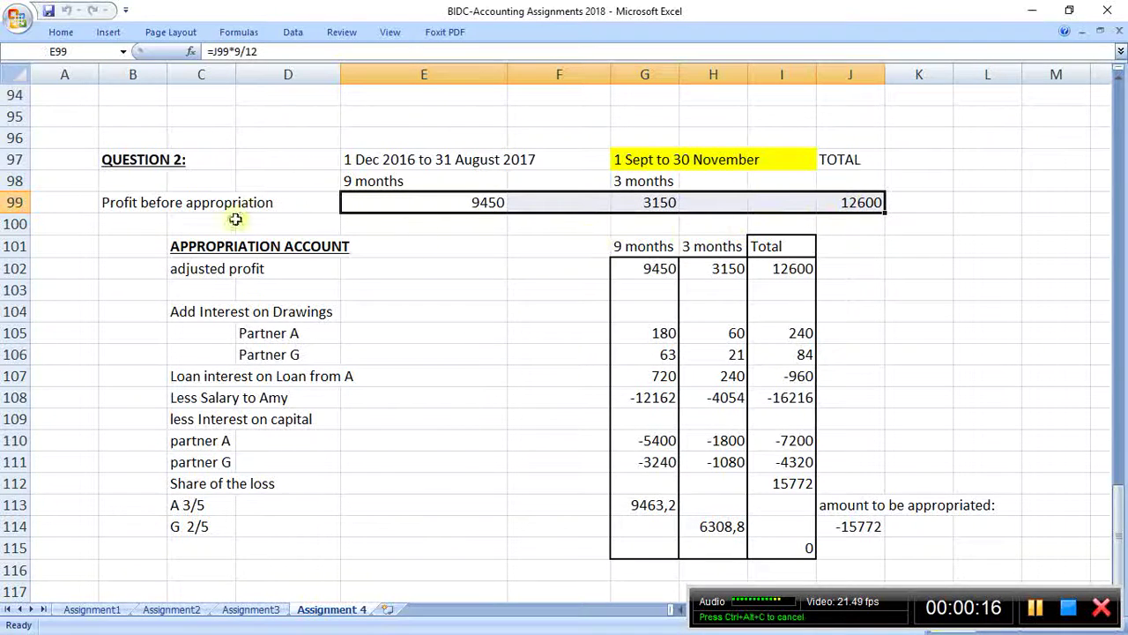
pyautogui.click(87, 206)
pyautogui.write('a)')
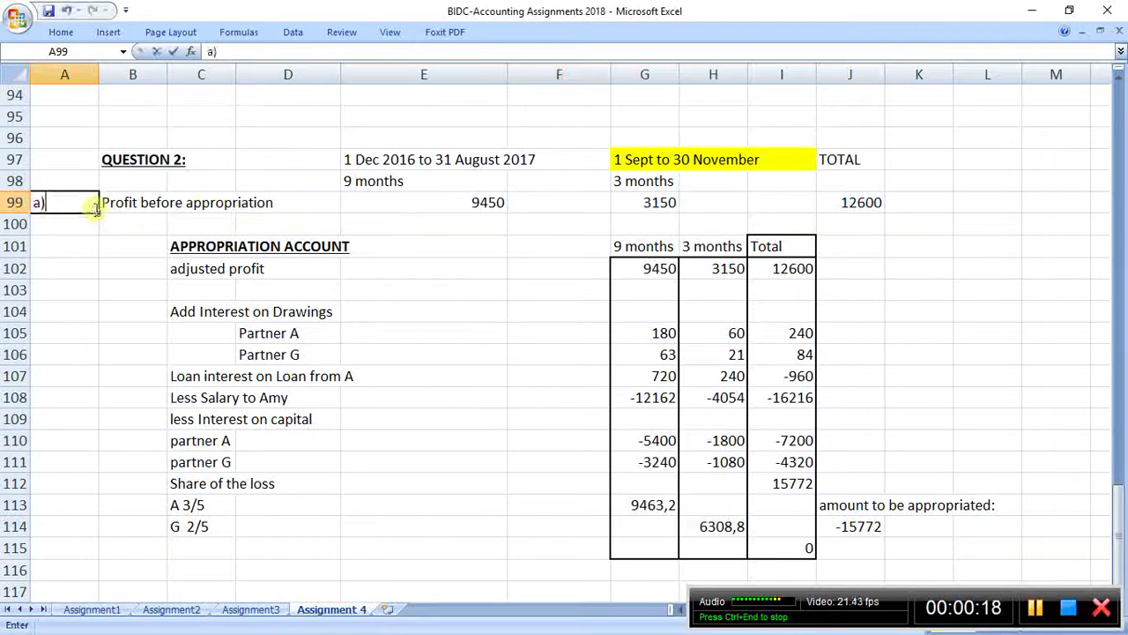
pyautogui.click(110, 244)
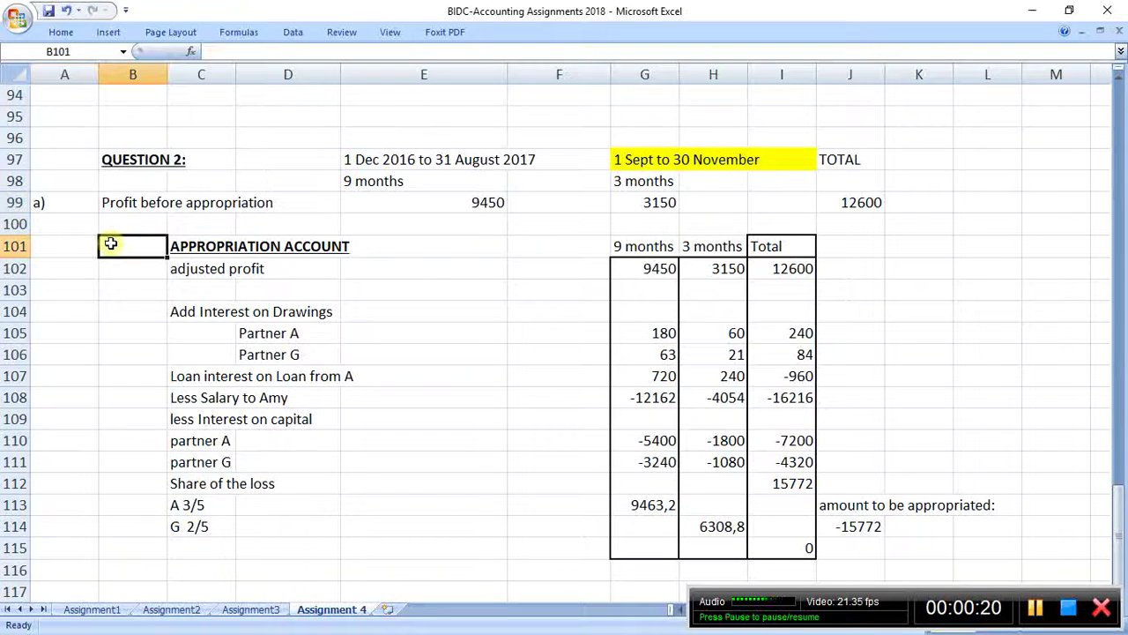
pyautogui.write('b)')
pyautogui.click(296, 376)
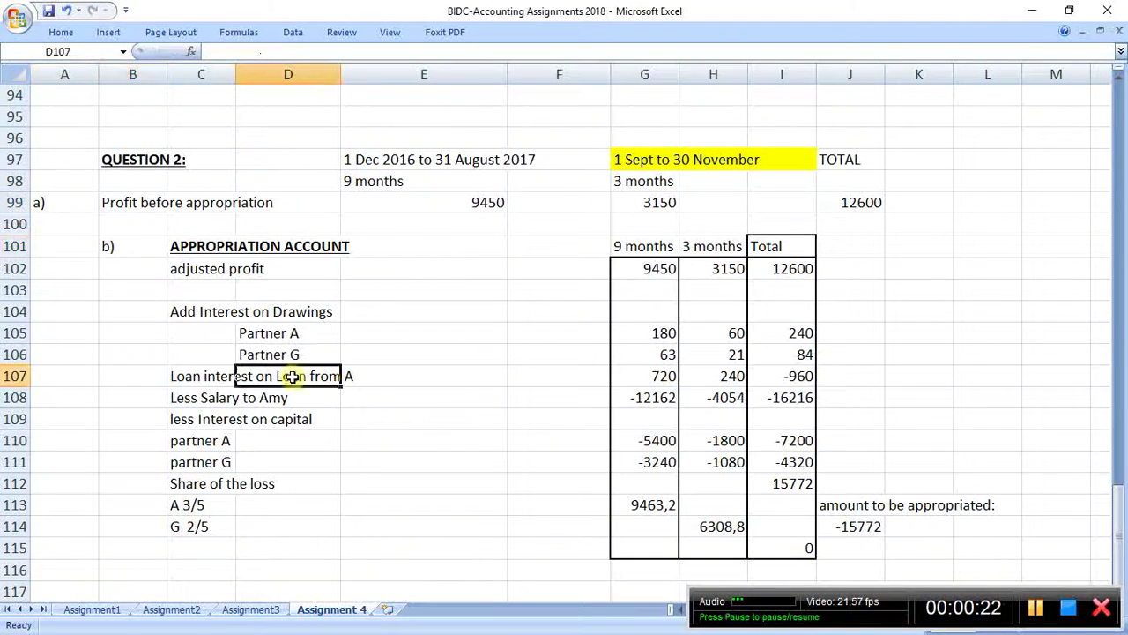
pyautogui.click(931, 604)
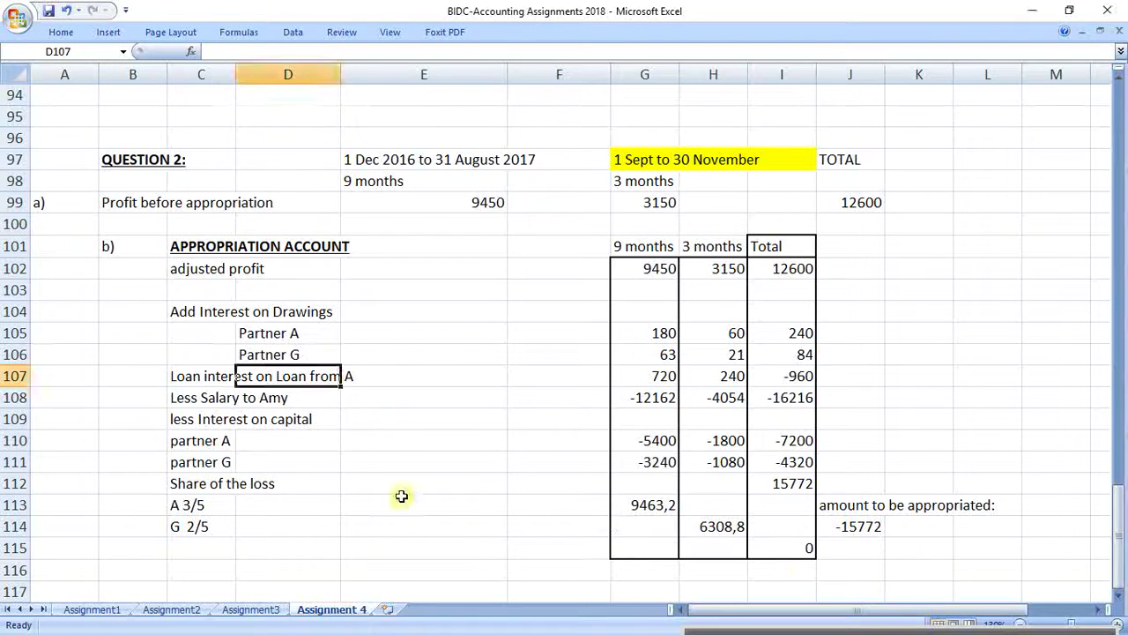
# Put a box border around the empty range E118:K127 below the appropriation account.
pyautogui.click(213, 506)
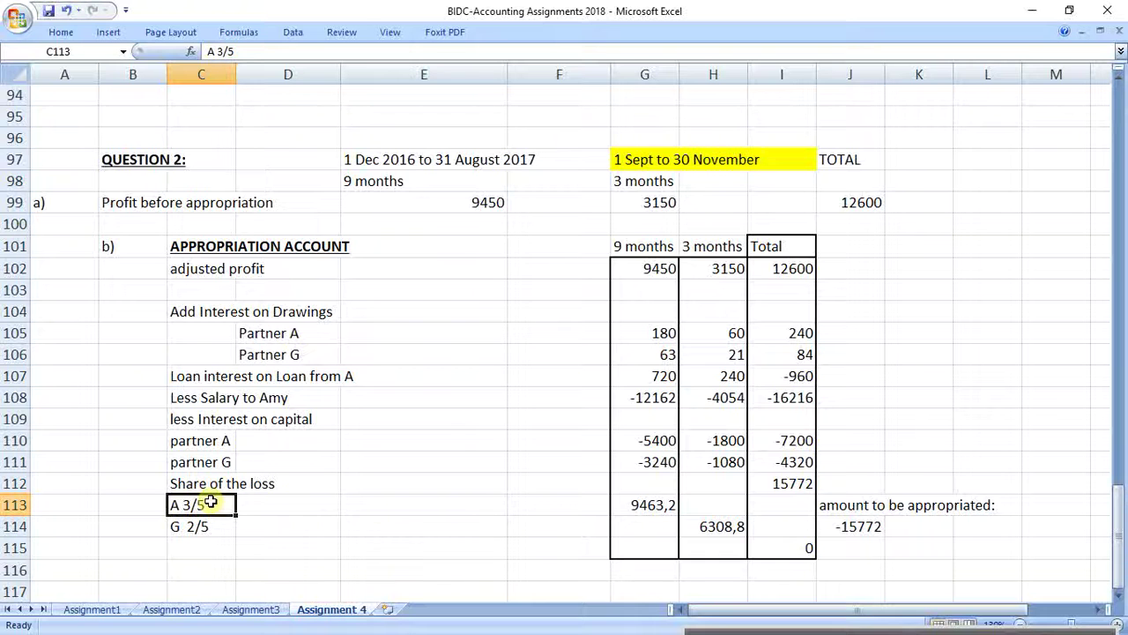
pyautogui.scroll(-5, 242, 476)
pyautogui.scroll(1, 247, 476)
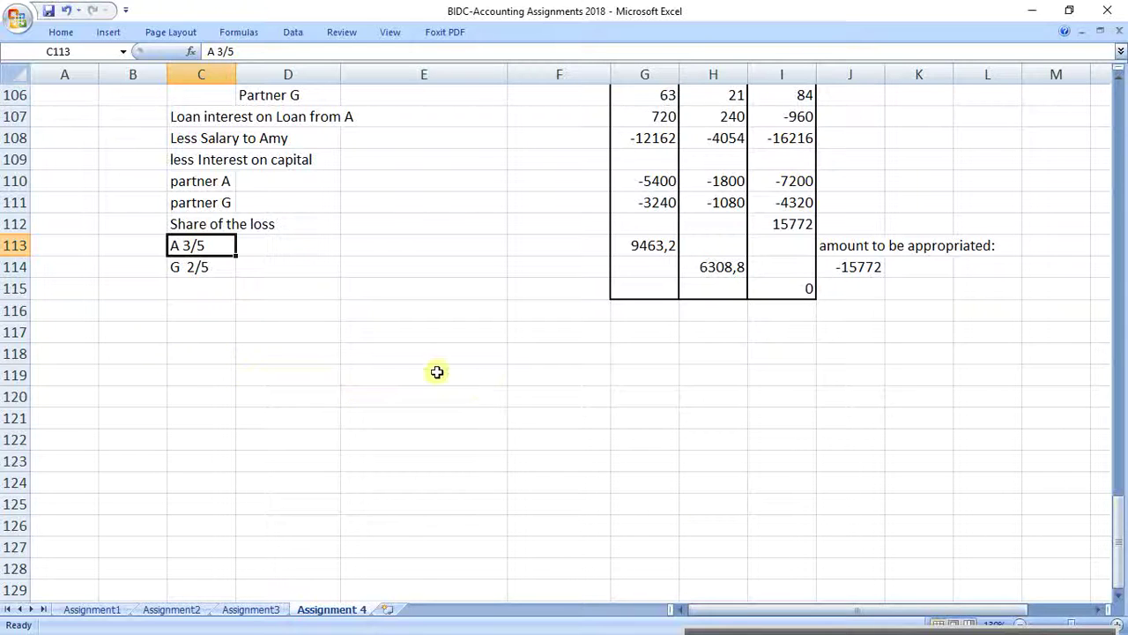
pyautogui.moveTo(385, 355); pyautogui.dragTo(894, 542)
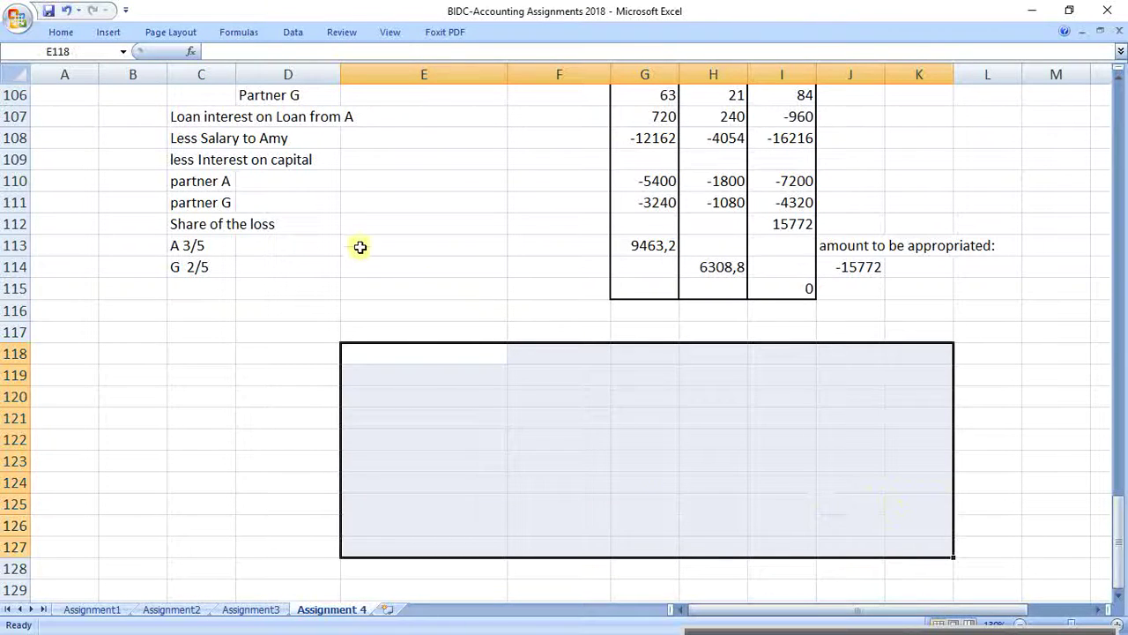
pyautogui.click(63, 35)
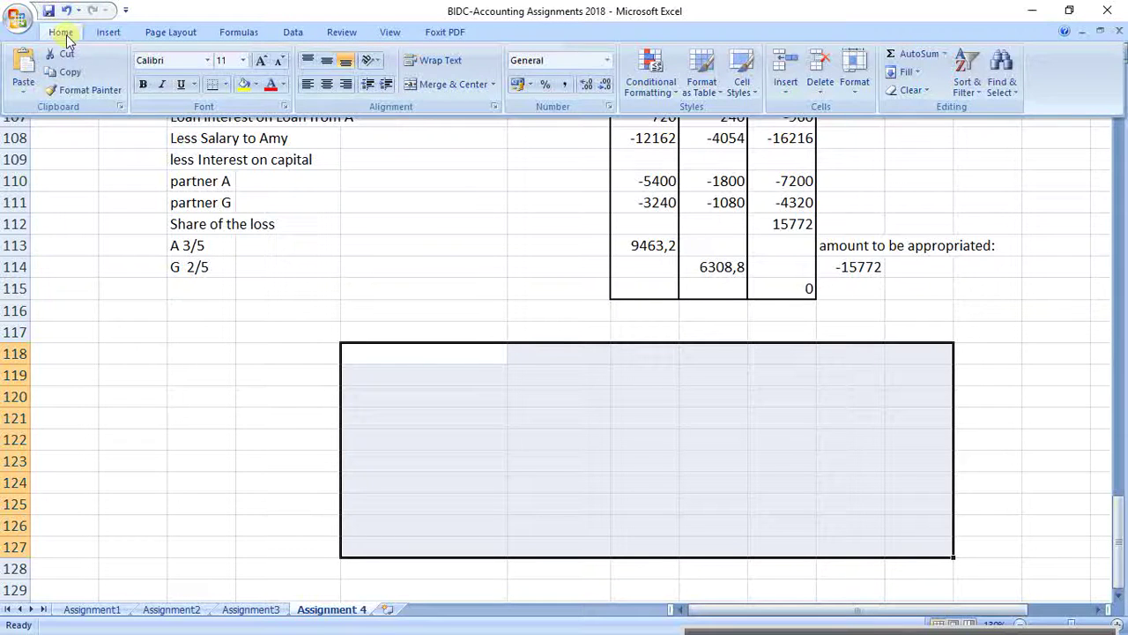
pyautogui.click(226, 84)
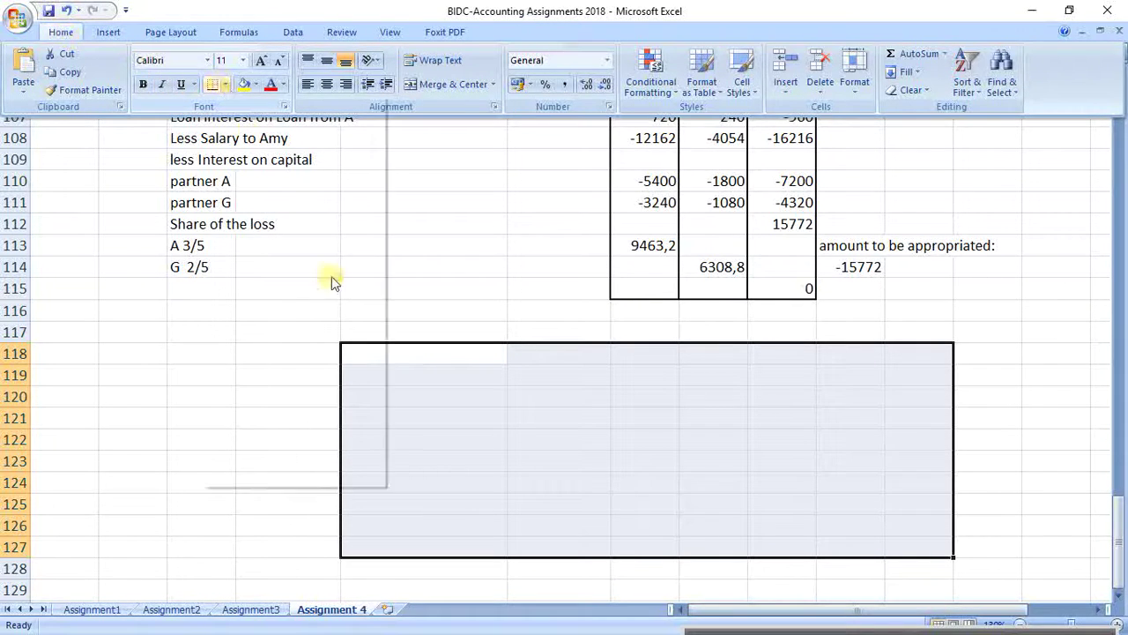
pyautogui.click(300, 253)
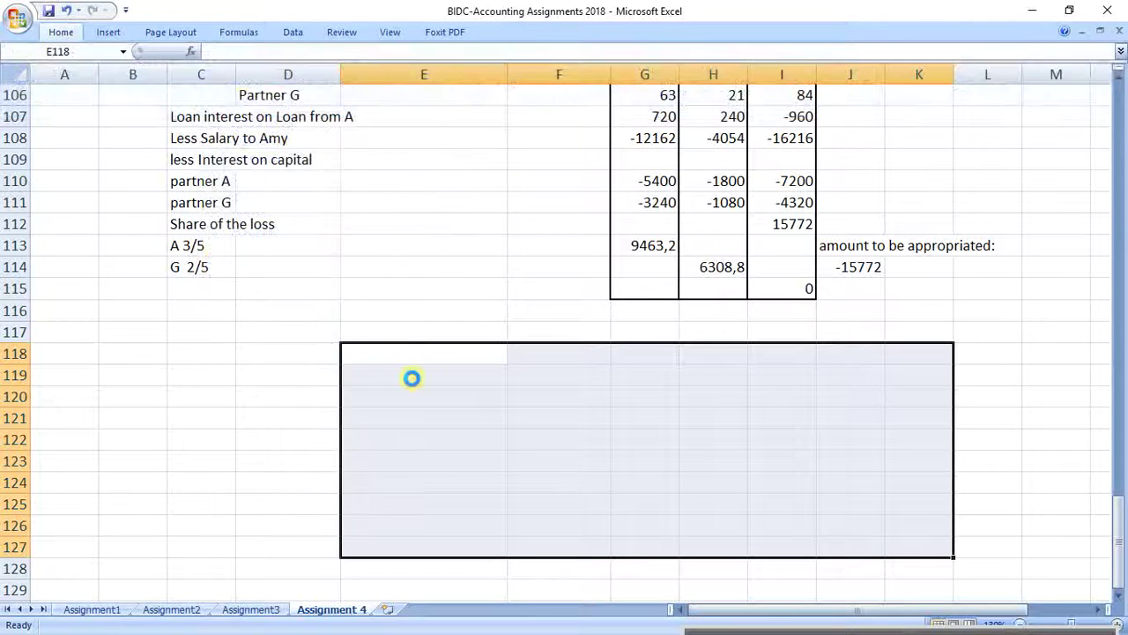
# Put a box border around the heading row E118:K118 of the new ledger block.
pyautogui.moveTo(411, 358); pyautogui.dragTo(879, 361)
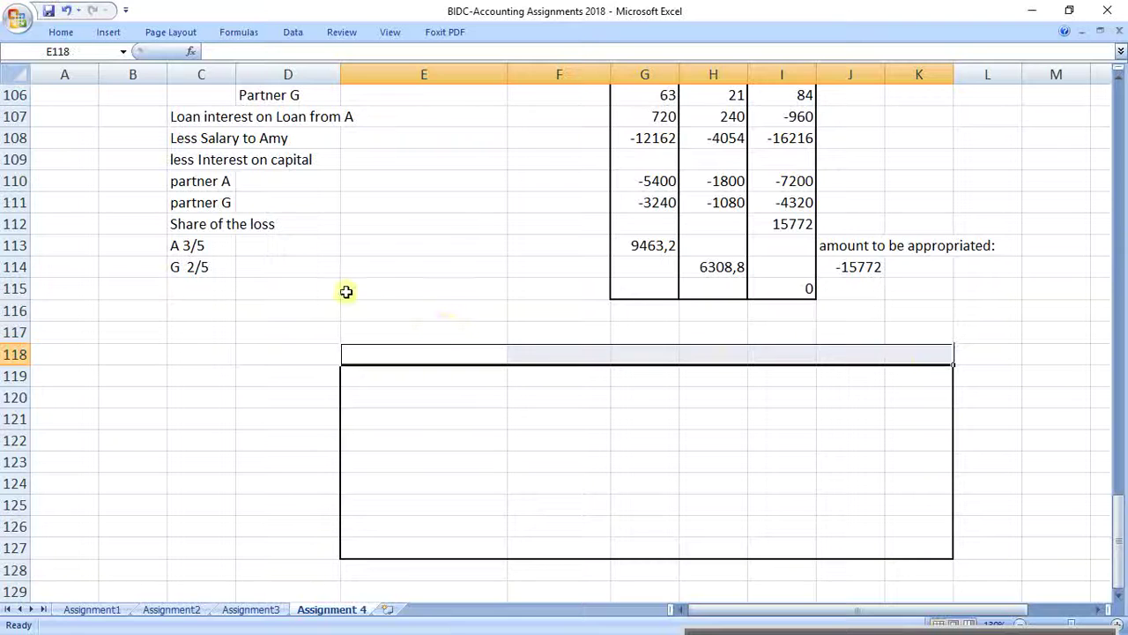
pyautogui.click(58, 33)
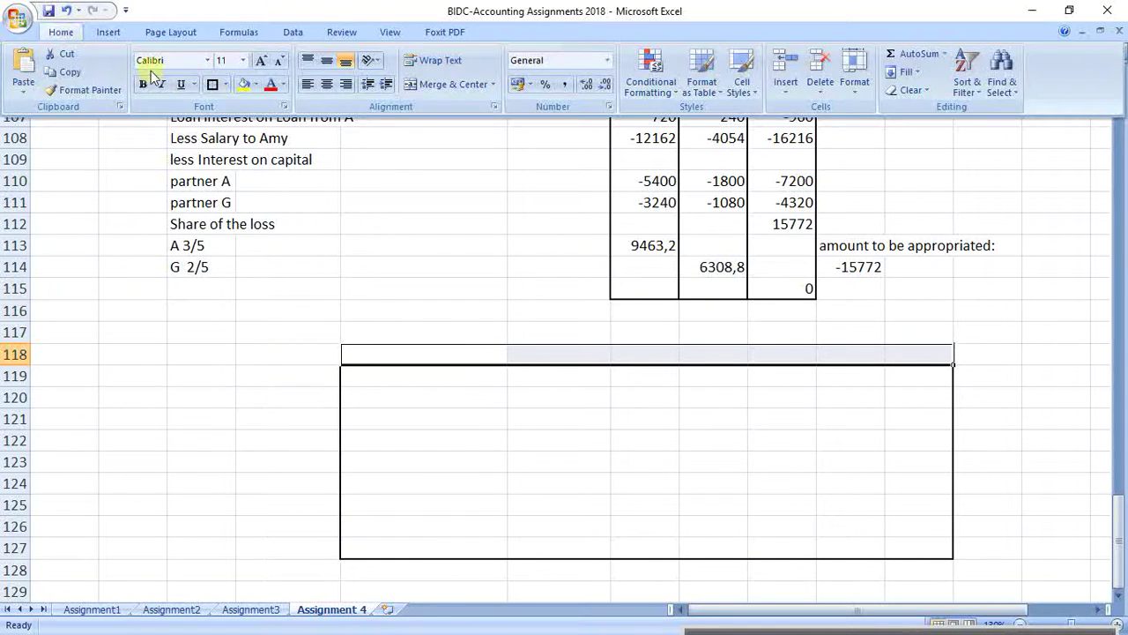
pyautogui.click(213, 84)
# Put a box border around H119:K127 to separate the credit side of the ledger account.
pyautogui.click(696, 376)
pyautogui.moveTo(697, 376); pyautogui.dragTo(914, 546)
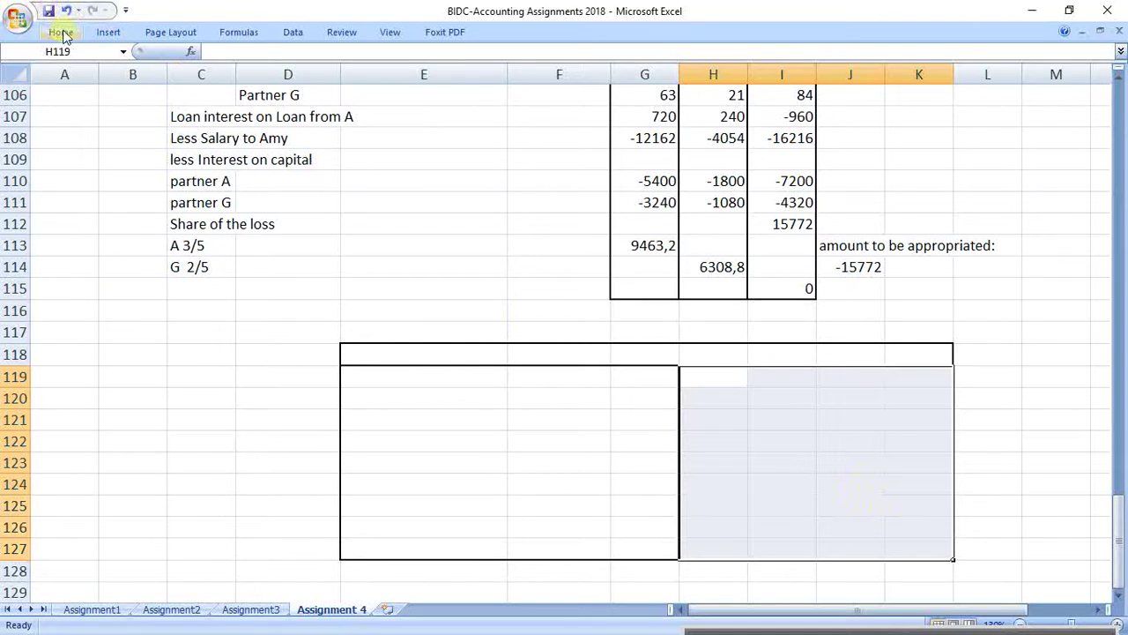
pyautogui.click(58, 32)
pyautogui.click(212, 84)
pyautogui.click(520, 415)
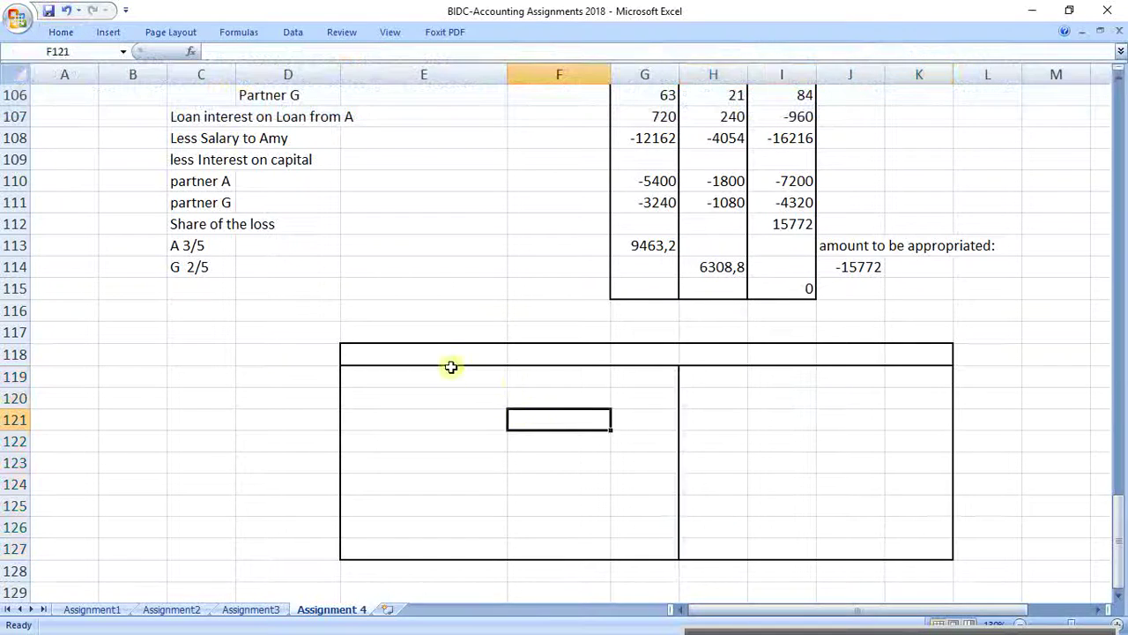
# Merge and center the heading cells E118:K118.
pyautogui.moveTo(449, 365); pyautogui.dragTo(912, 365)
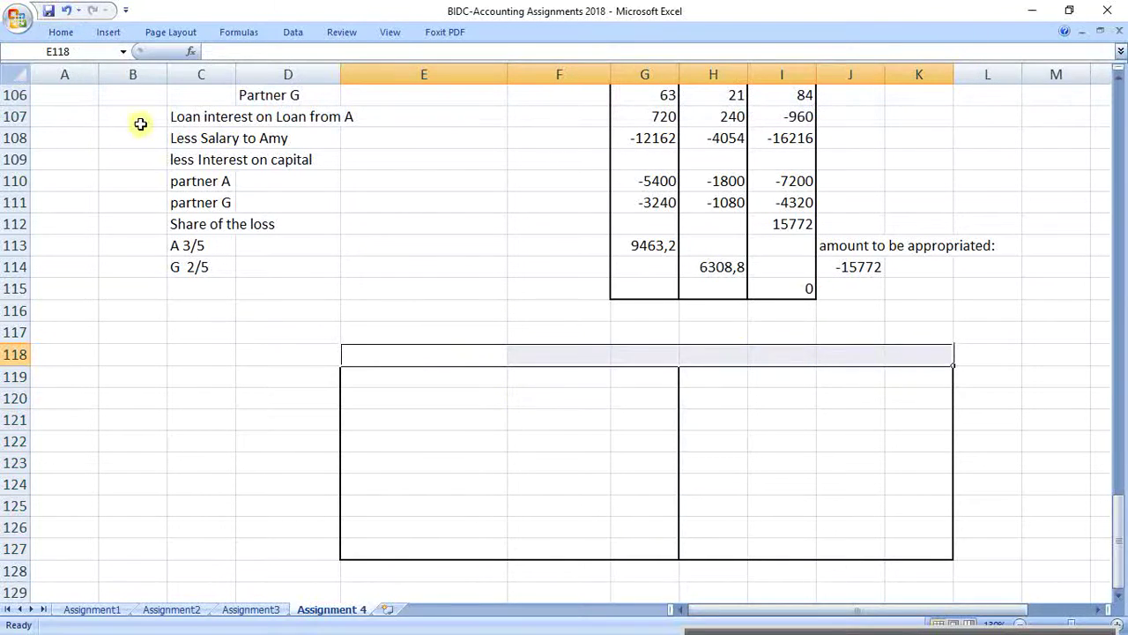
pyautogui.click(63, 31)
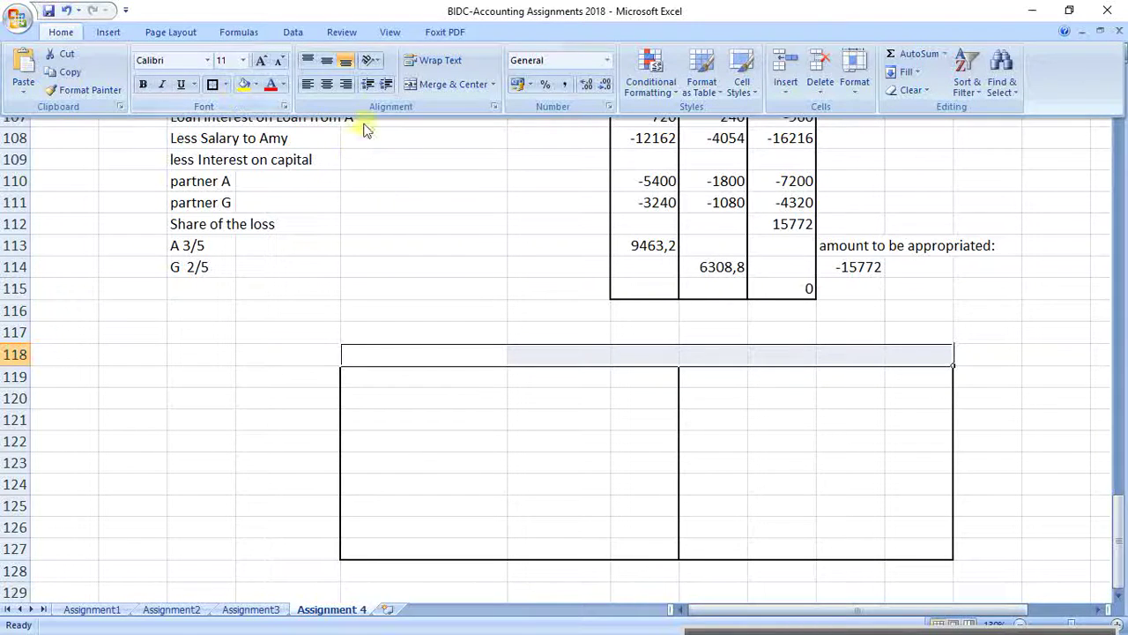
pyautogui.click(442, 84)
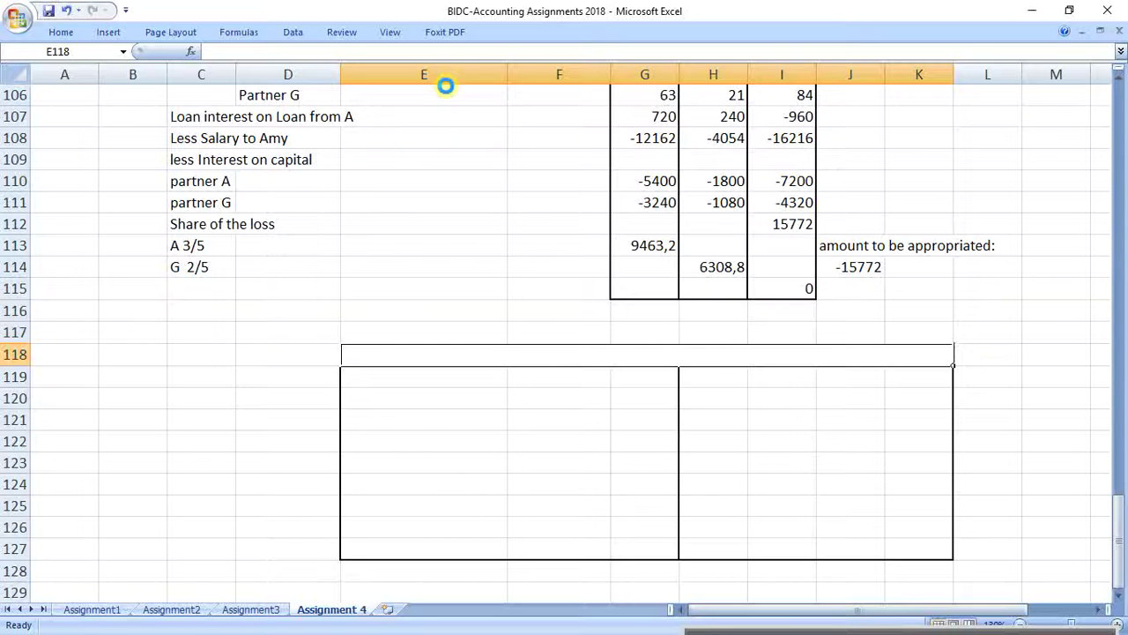
# Title the merged heading "CURRENT ACCOUNT:" followed by partner A's name.
pyautogui.write('CURRENT CCOUNT')
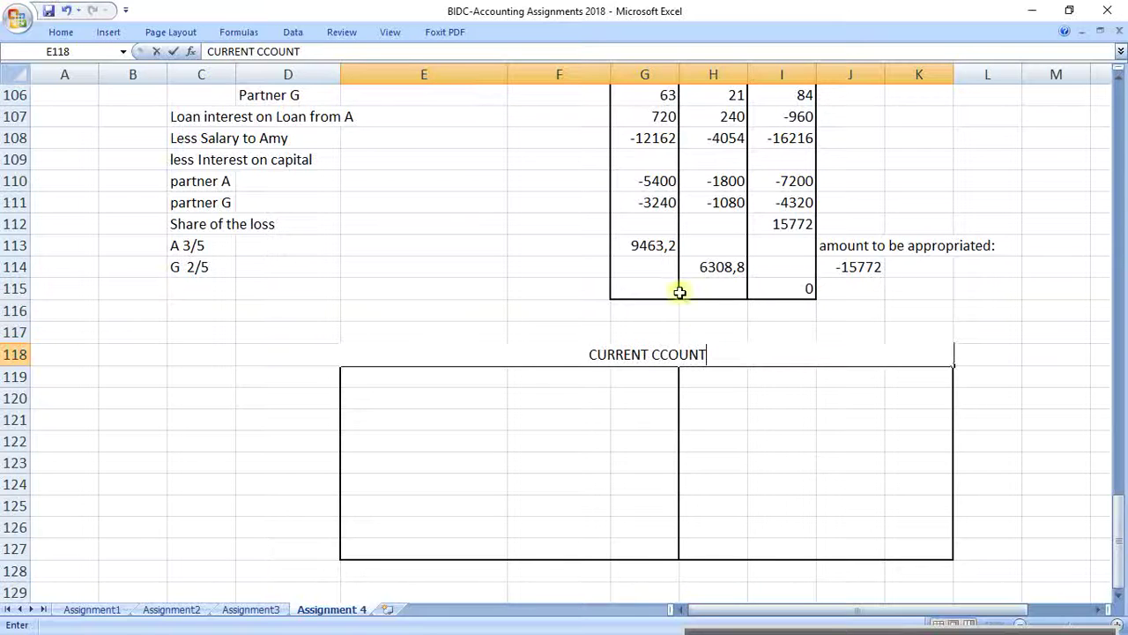
pyautogui.click(658, 356)
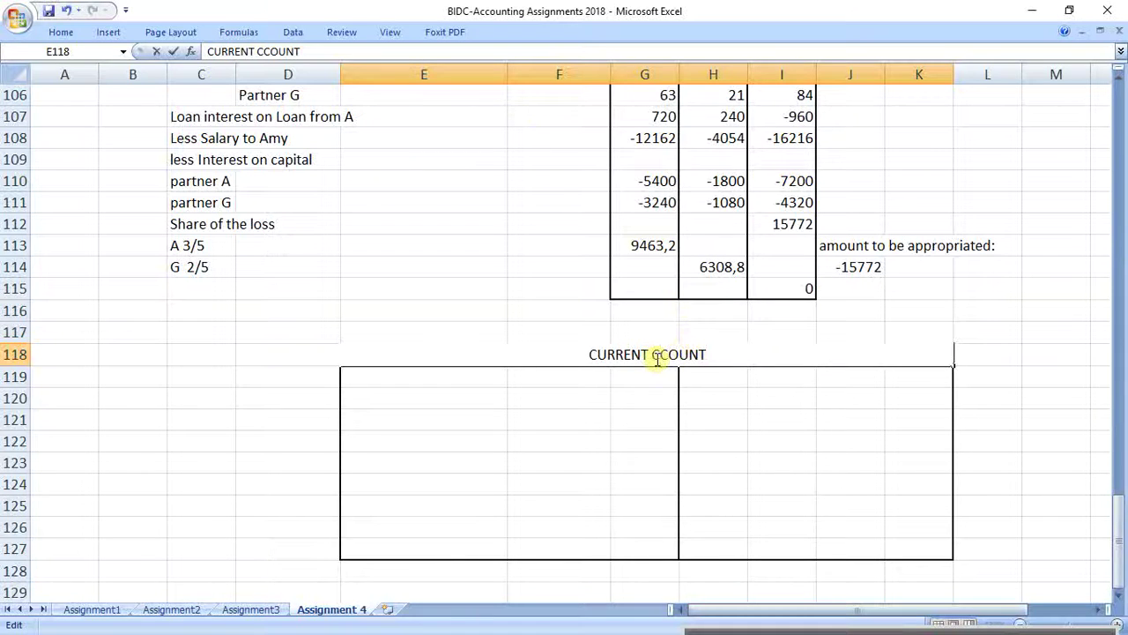
pyautogui.write('A')
pyautogui.click(712, 356)
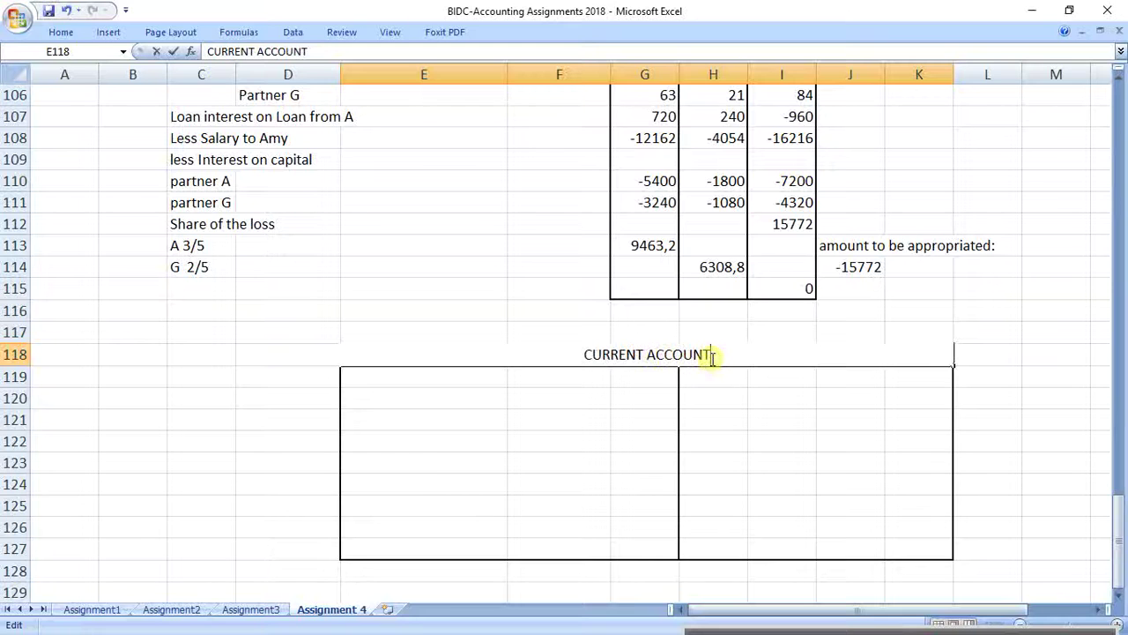
pyautogui.write(': AMY')
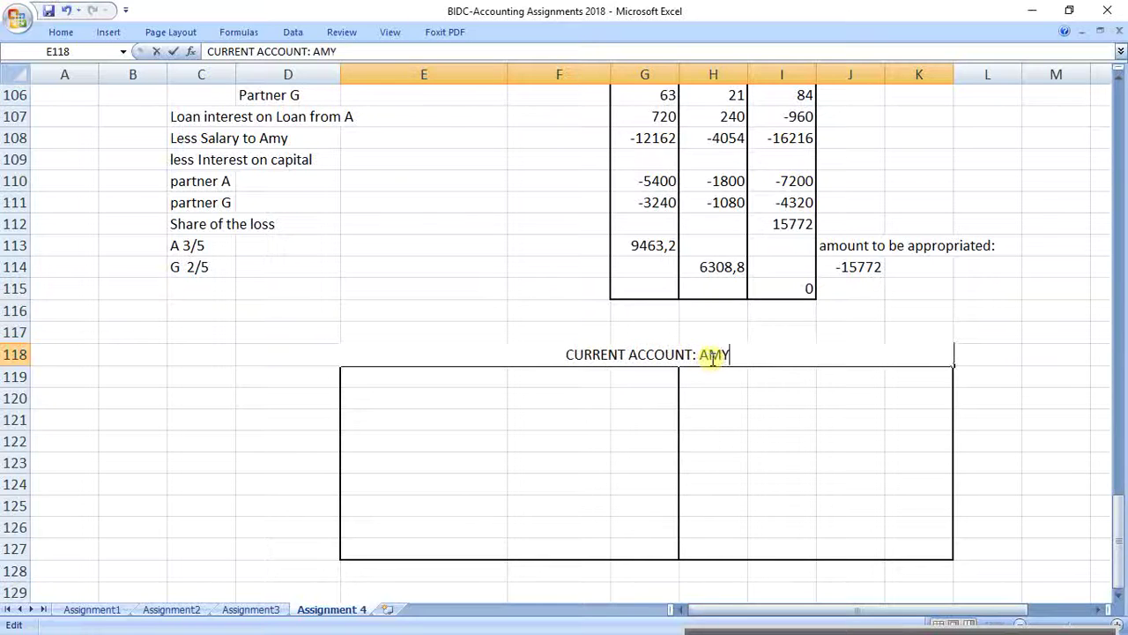
pyautogui.hotkey('ctrl', 'Return')
pyautogui.press('Return')
pyautogui.click(513, 397)
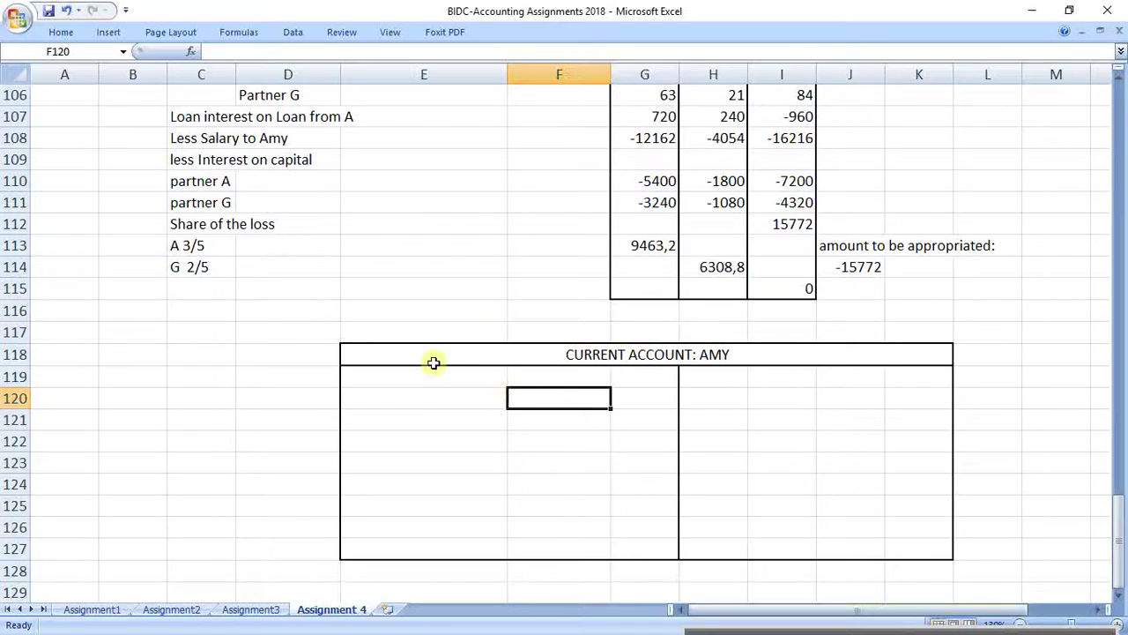
# Duplicate the current account block E118:K127 directly beneath itself, starting at E128.
pyautogui.moveTo(433, 360); pyautogui.dragTo(452, 547)
pyautogui.hotkey('ctrl', 'c')
pyautogui.scroll(-3, 452, 540)
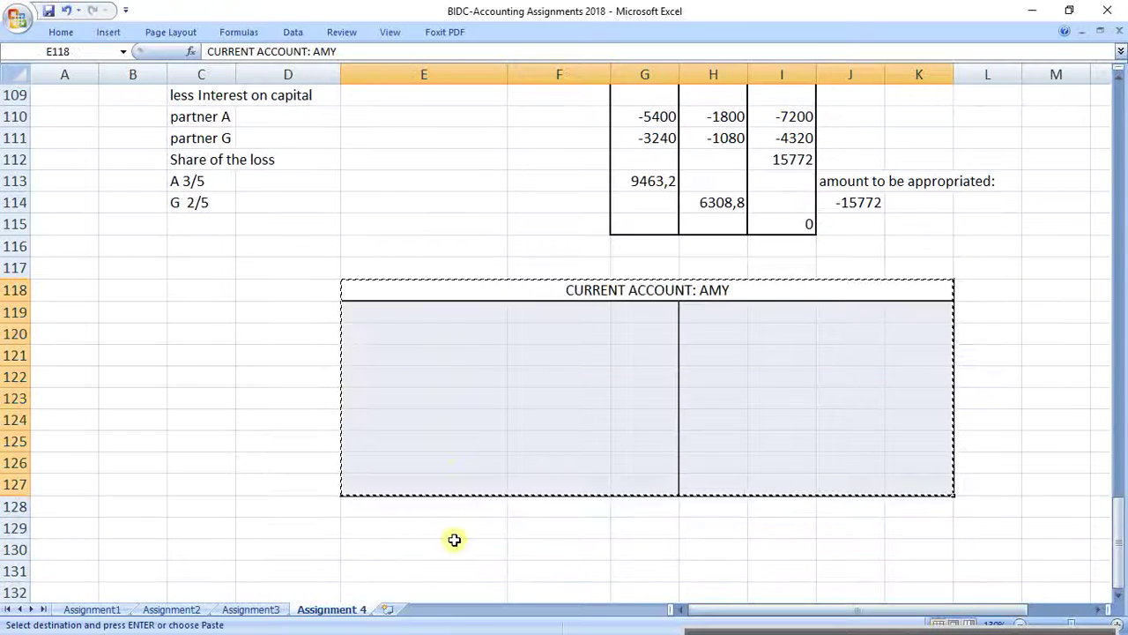
pyautogui.click(391, 379)
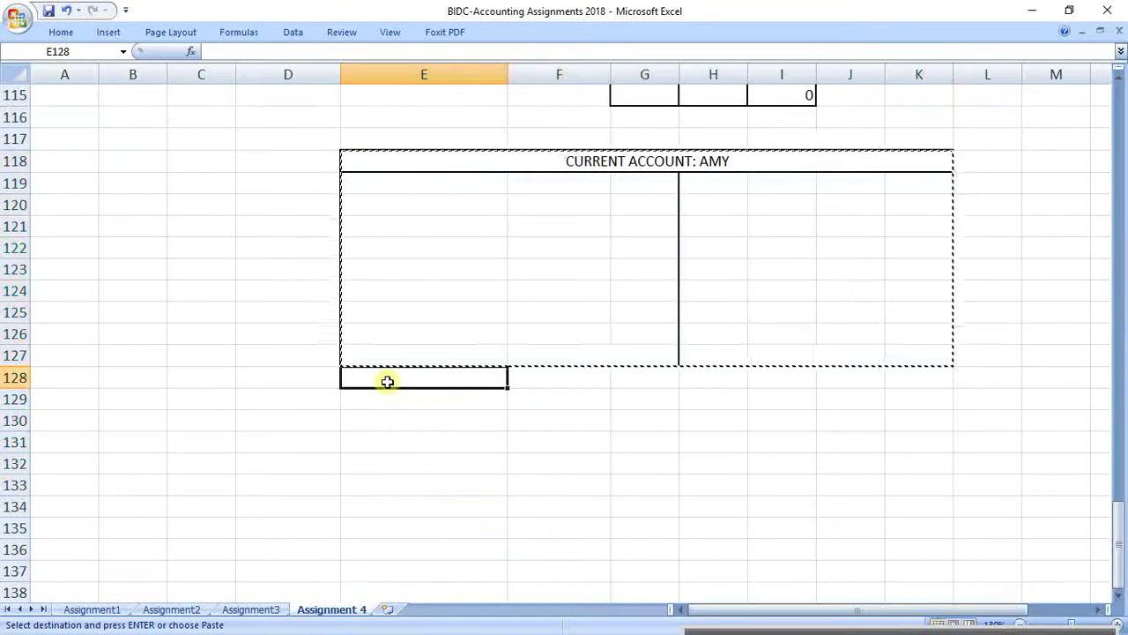
pyautogui.hotkey('ctrl', 'v')
# Replace the partner's name in the E128 heading with partner G's name, keeping "CURRENT ACCOUNT:".
pyautogui.doubleClick(595, 380)
pyautogui.moveTo(576, 377); pyautogui.dragTo(697, 385)
pyautogui.click(696, 385)
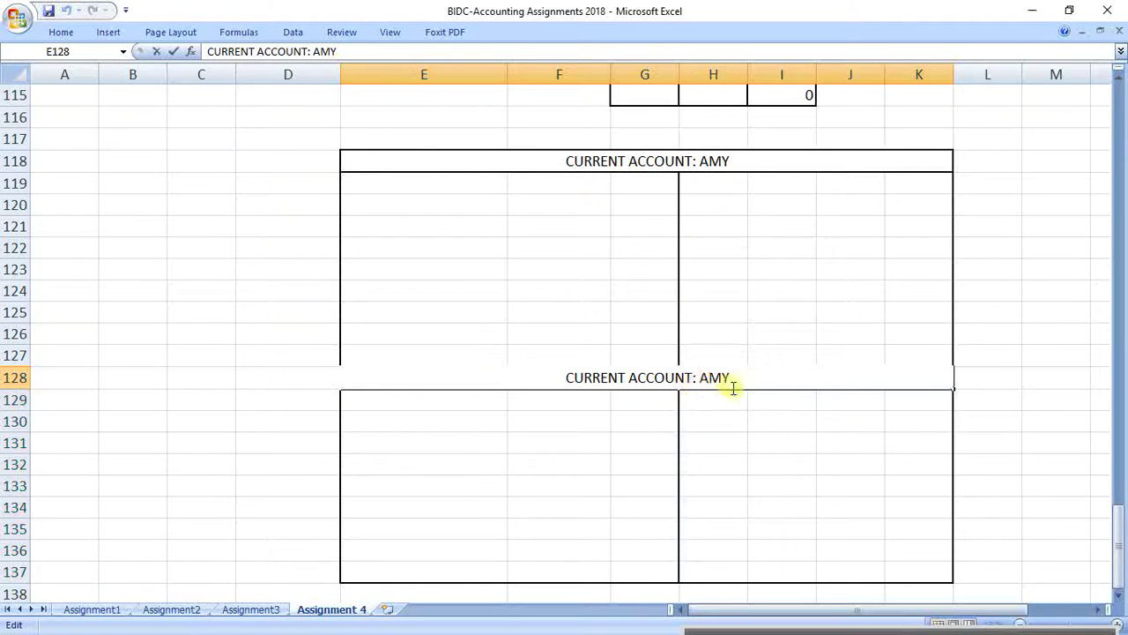
pyautogui.press('Delete')
pyautogui.press('Delete')
pyautogui.press('Delete')
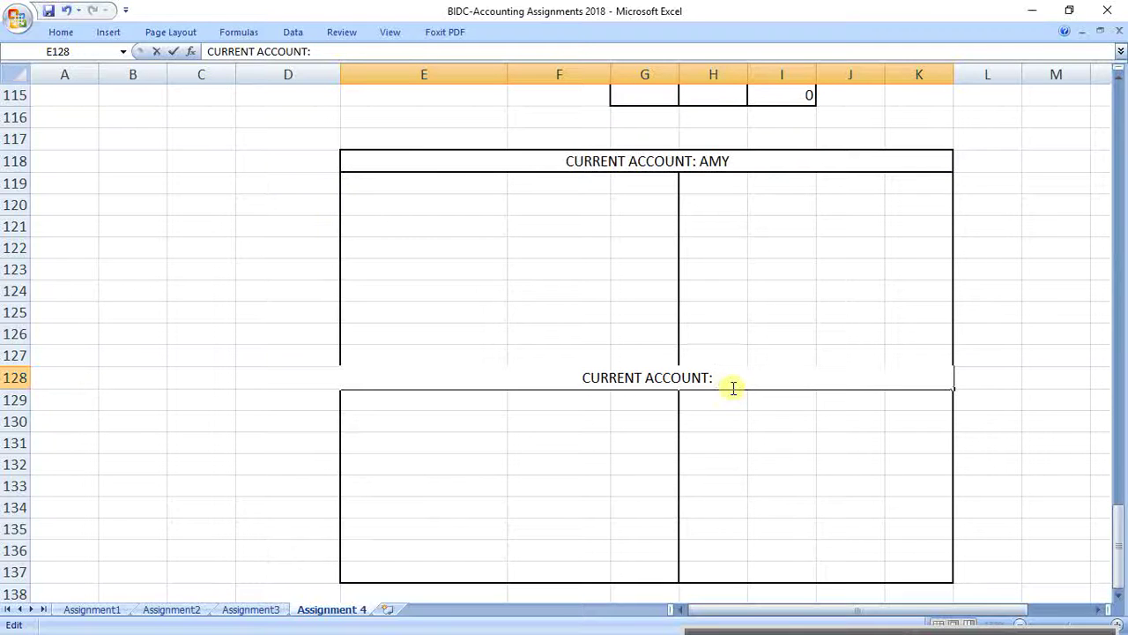
pyautogui.write('GARY')
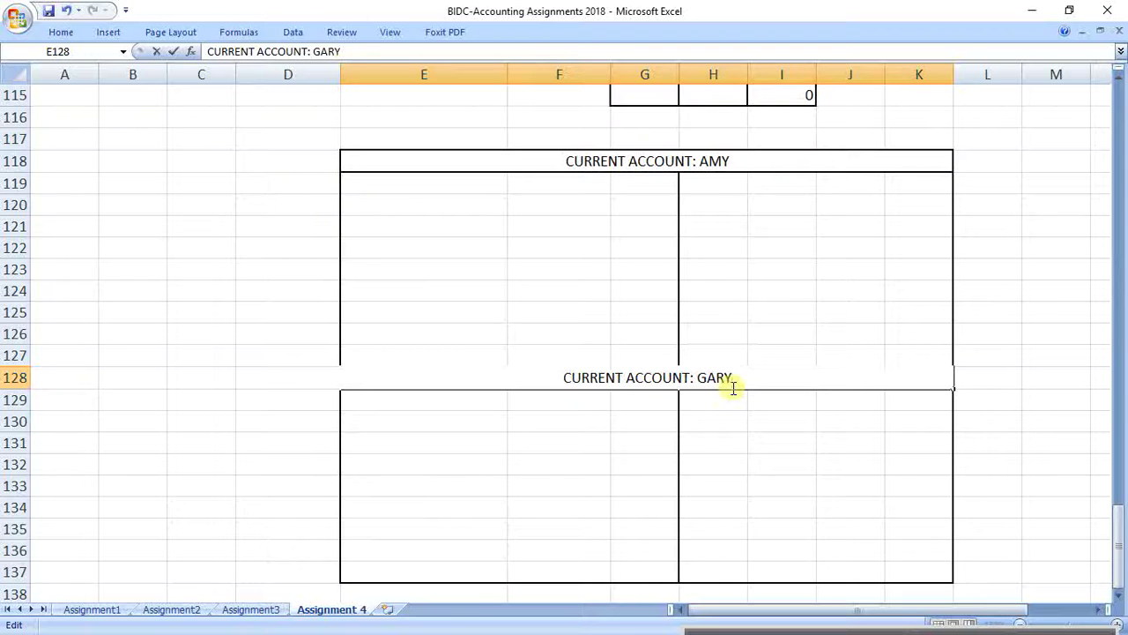
pyautogui.click(1045, 293)
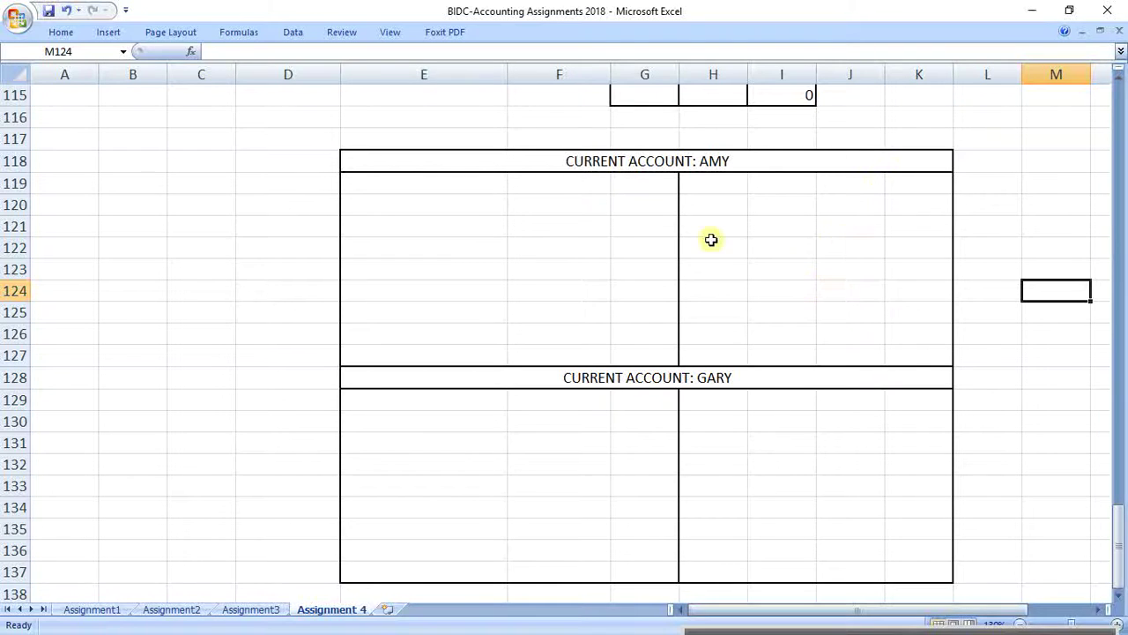
# Enter the opening entry "1/12/16 BALANCE b/d" in H119 and its amount 18000 in K119.
pyautogui.click(698, 186)
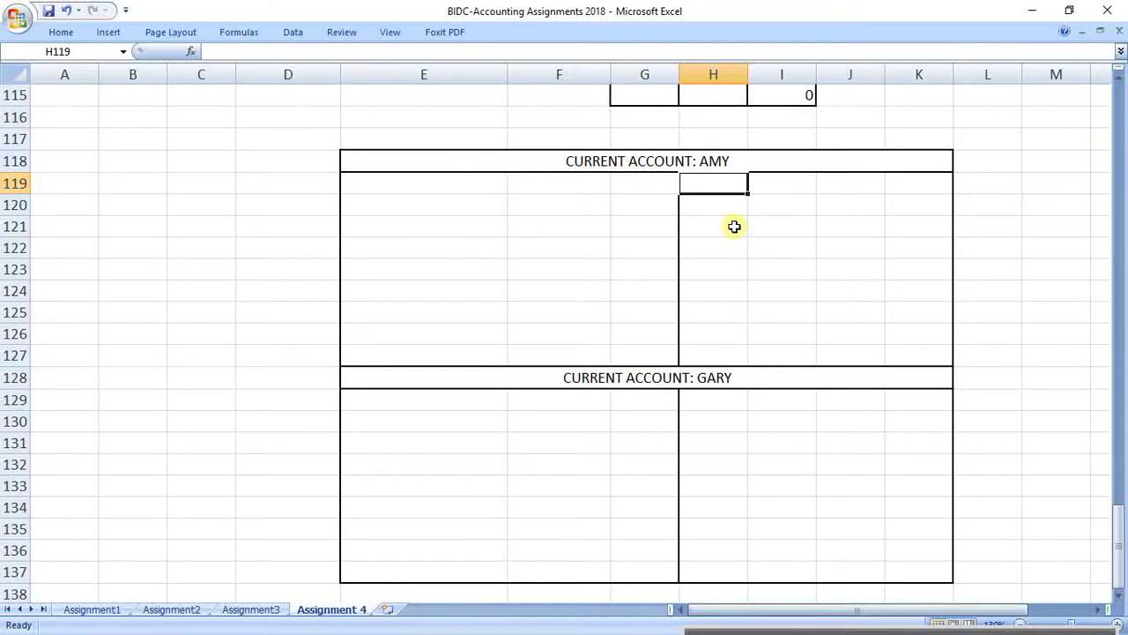
pyautogui.write('1/')
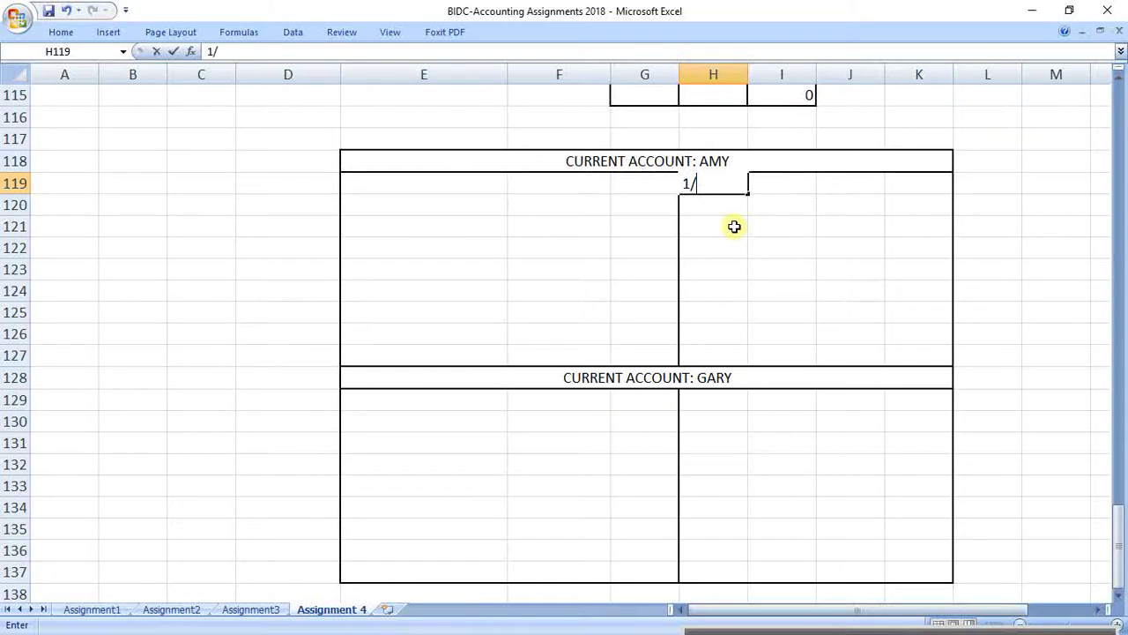
pyautogui.write('1')
pyautogui.press('BackSpace')
pyautogui.write('12/16  BALANCE  ')
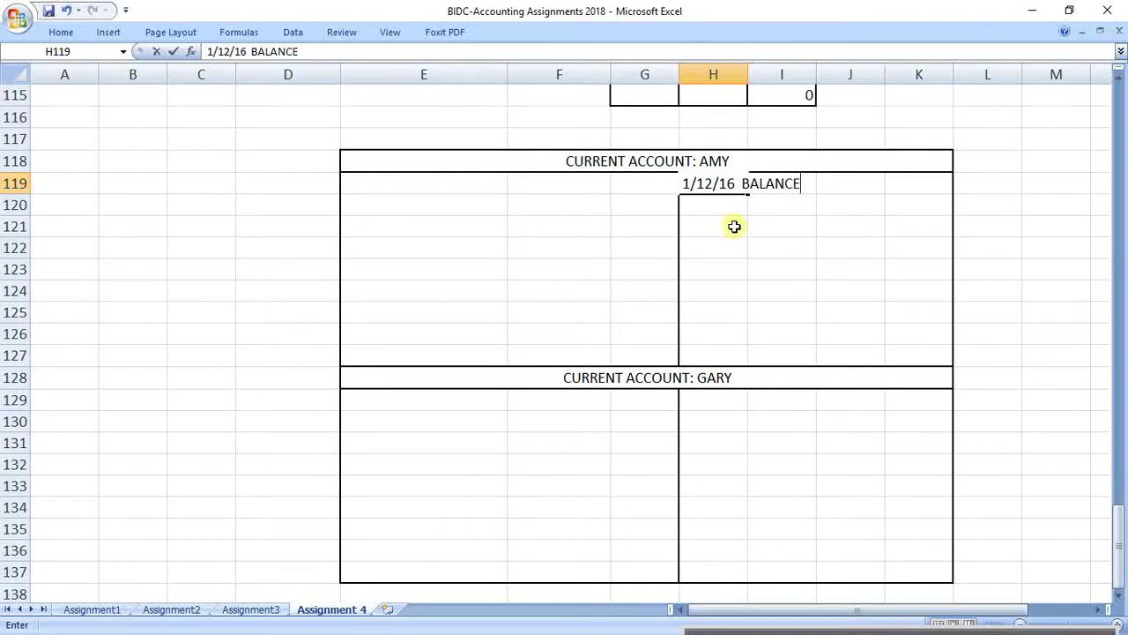
pyautogui.write('b/d')
pyautogui.press('Tab')
pyautogui.press('Tab')
pyautogui.write('18000')
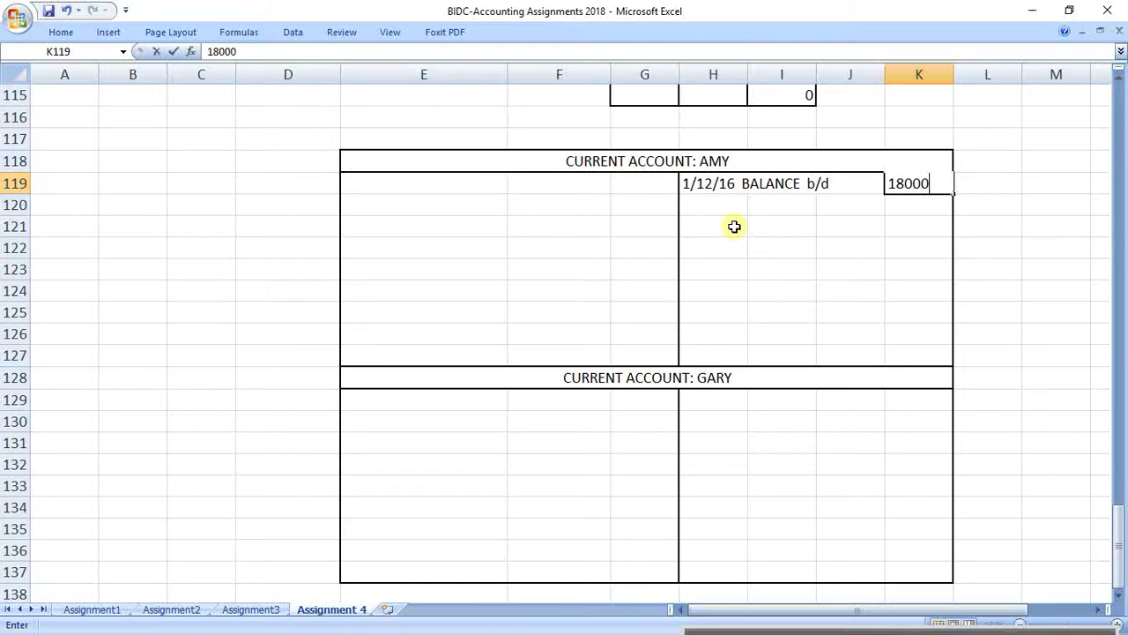
pyautogui.press('Return')
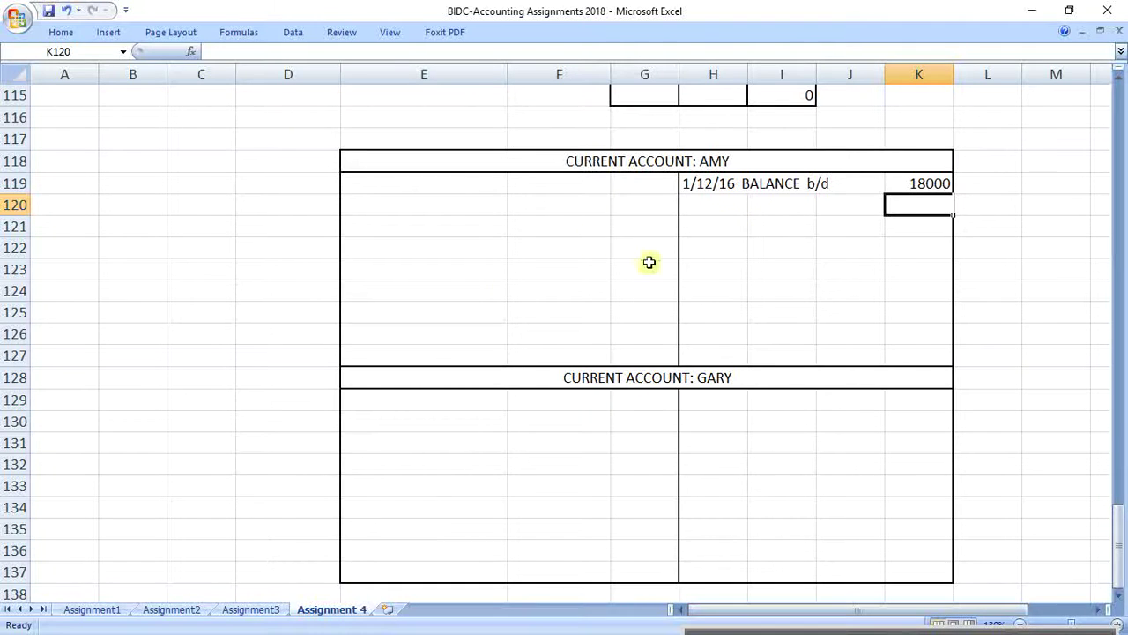
pyautogui.click(704, 188)
pyautogui.hotkey('ctrl', 'c')
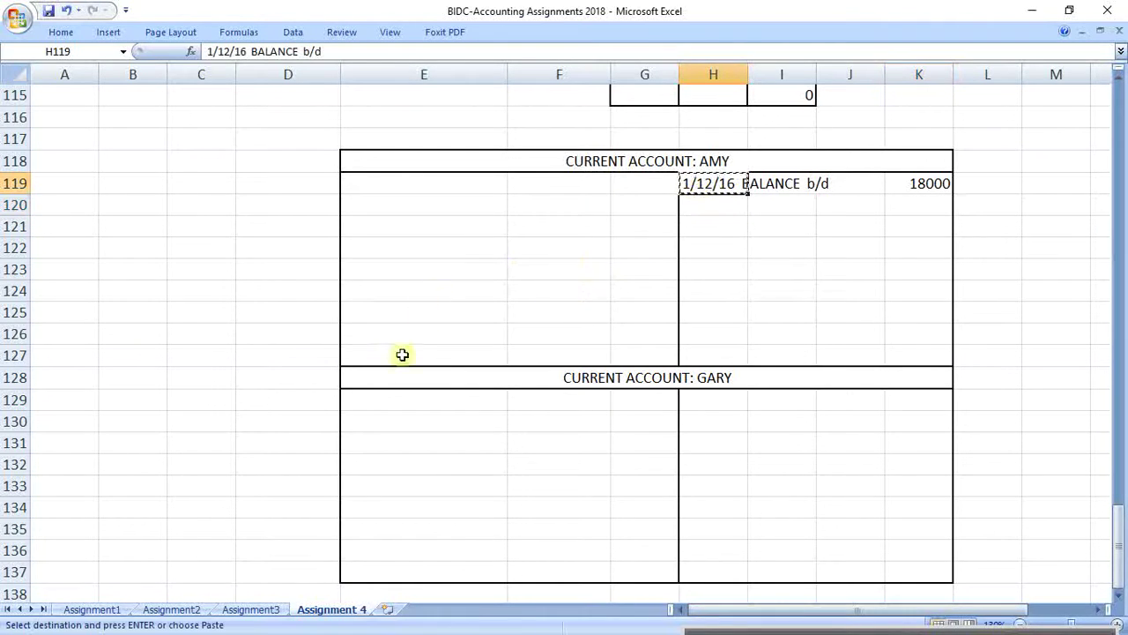
pyautogui.click(379, 398)
pyautogui.press('Escape')
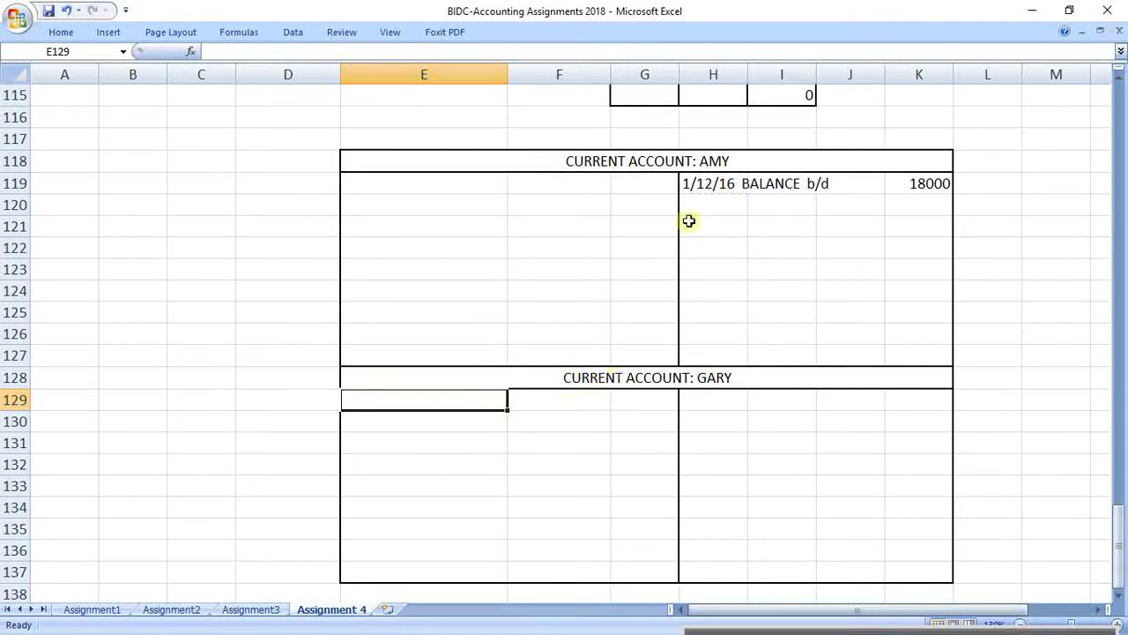
# Copy the opening balance description from H119 to E129 in partner G's current account and enter its amount 10800 in G129.
pyautogui.click(692, 185)
pyautogui.hotkey('ctrl', 'c')
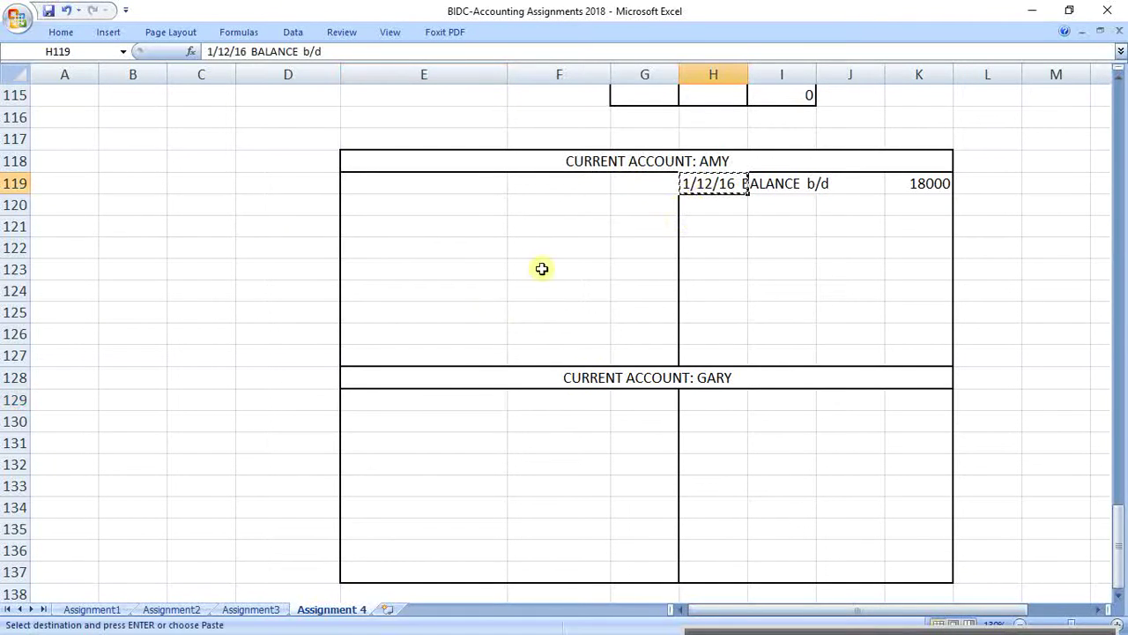
pyautogui.click(400, 402)
pyautogui.hotkey('ctrl', 'v')
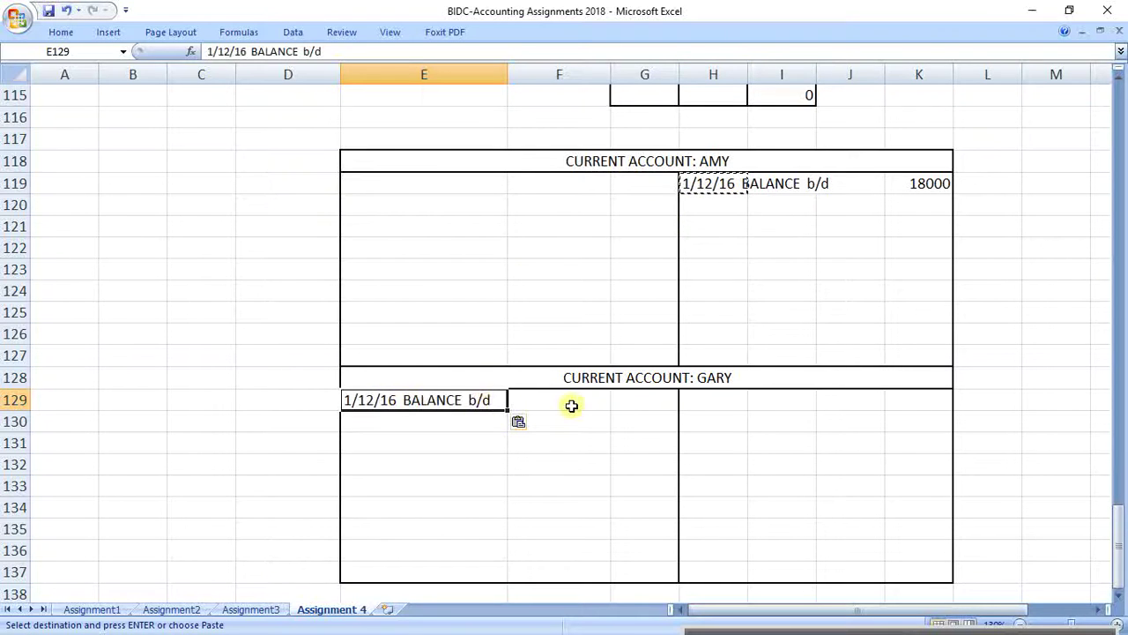
pyautogui.click(633, 400)
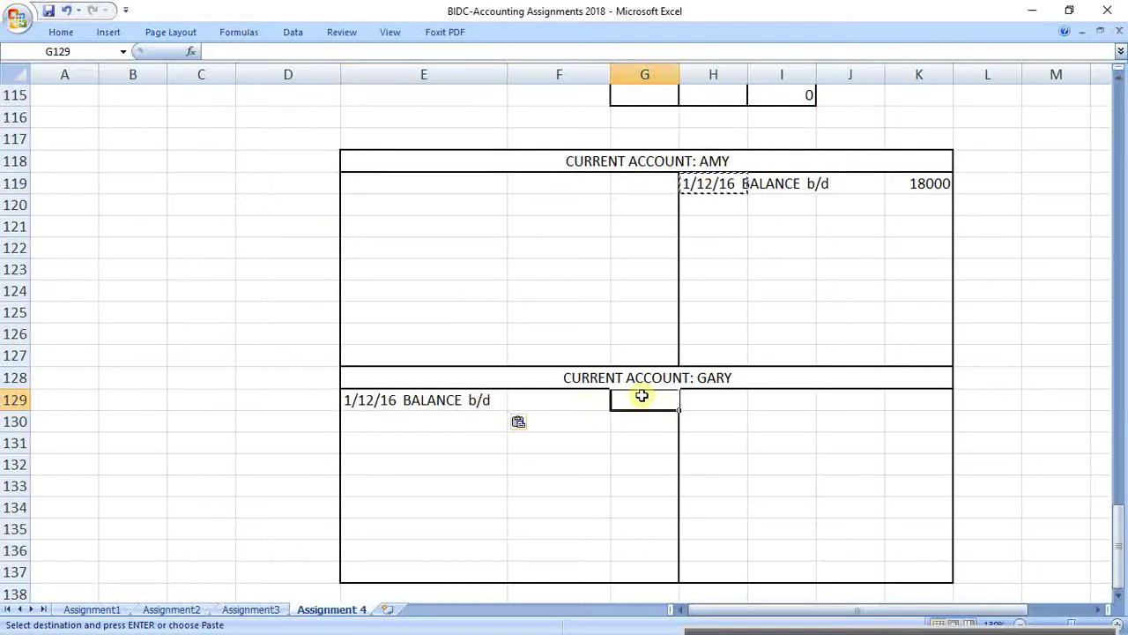
pyautogui.write('10800')
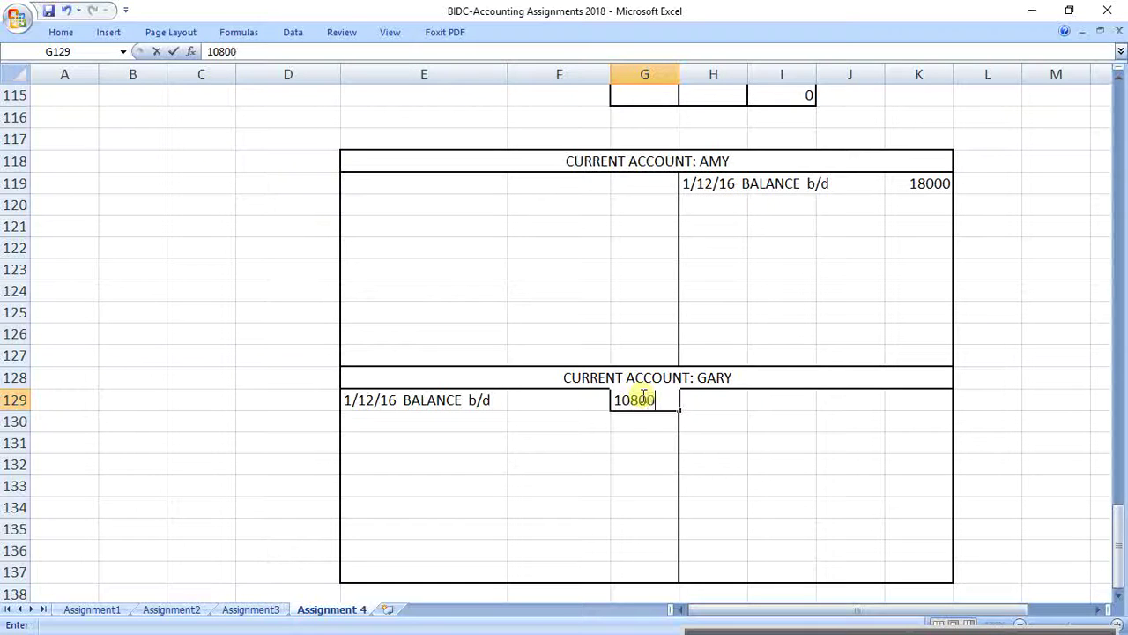
pyautogui.press('Return')
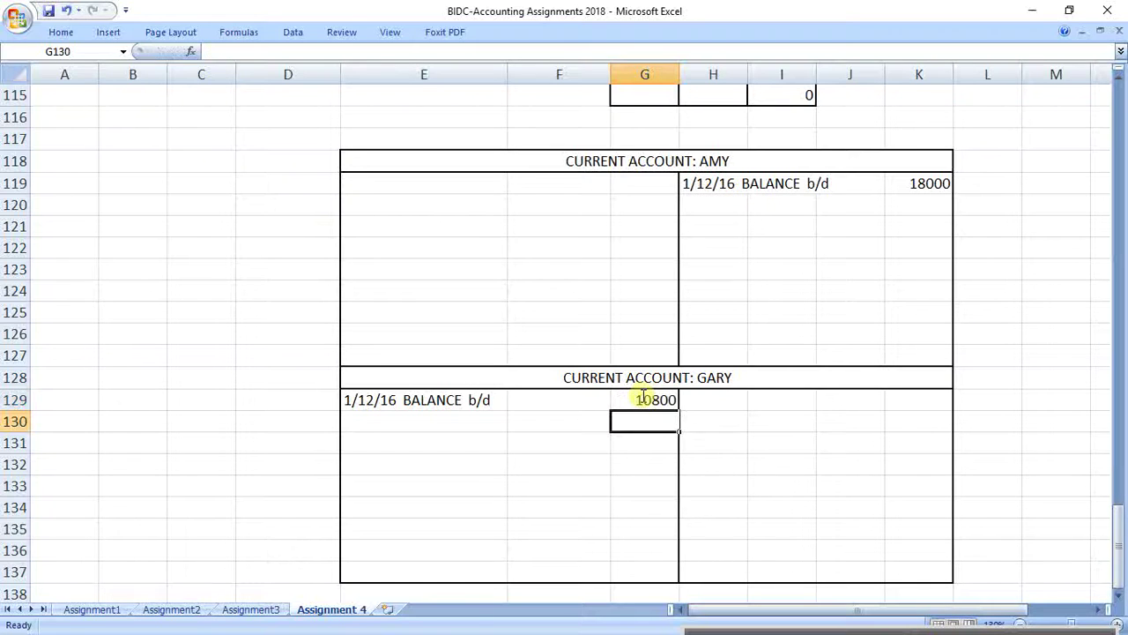
# Examine the interest on capital rows C109:I111 of the appropriation account against the current accounts below.
pyautogui.click(260, 463)
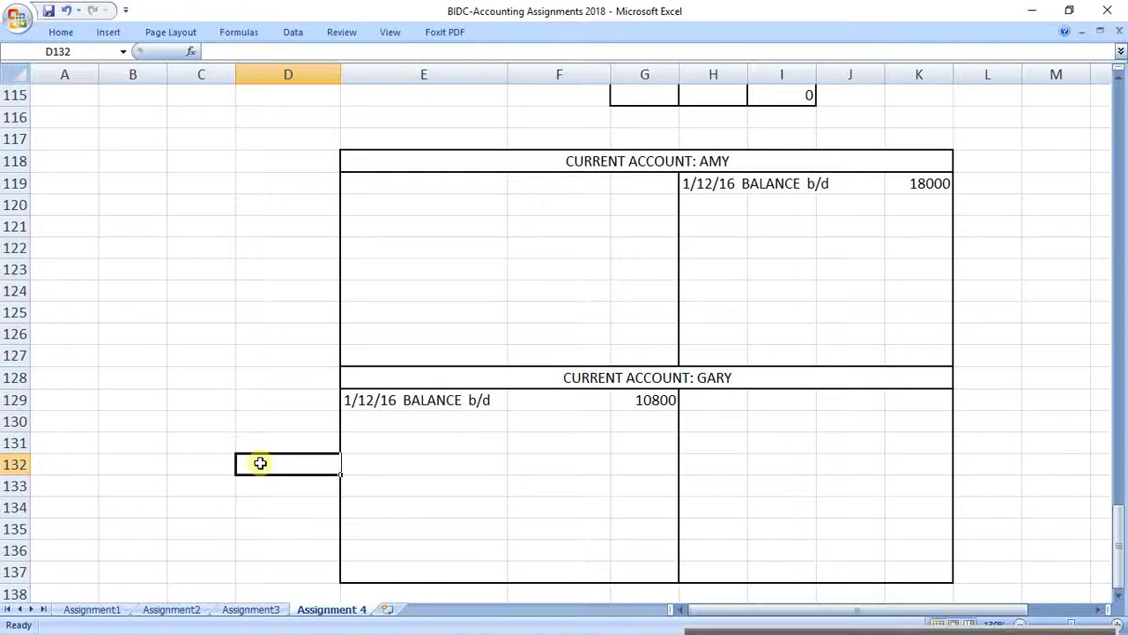
pyautogui.scroll(5, 365, 469)
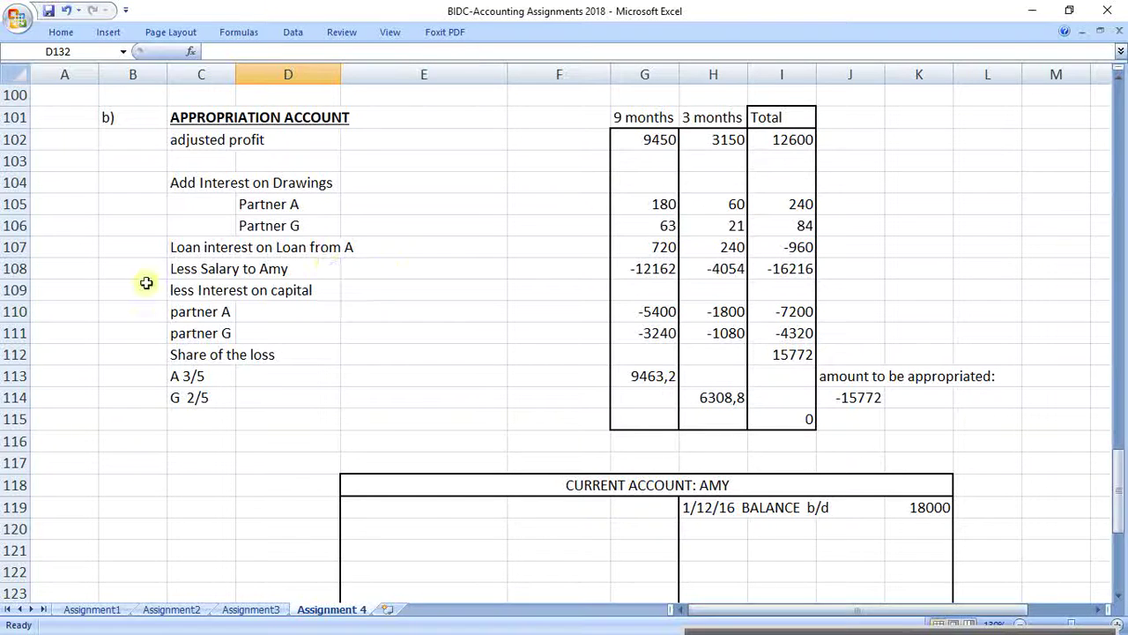
pyautogui.moveTo(225, 290); pyautogui.dragTo(825, 329)
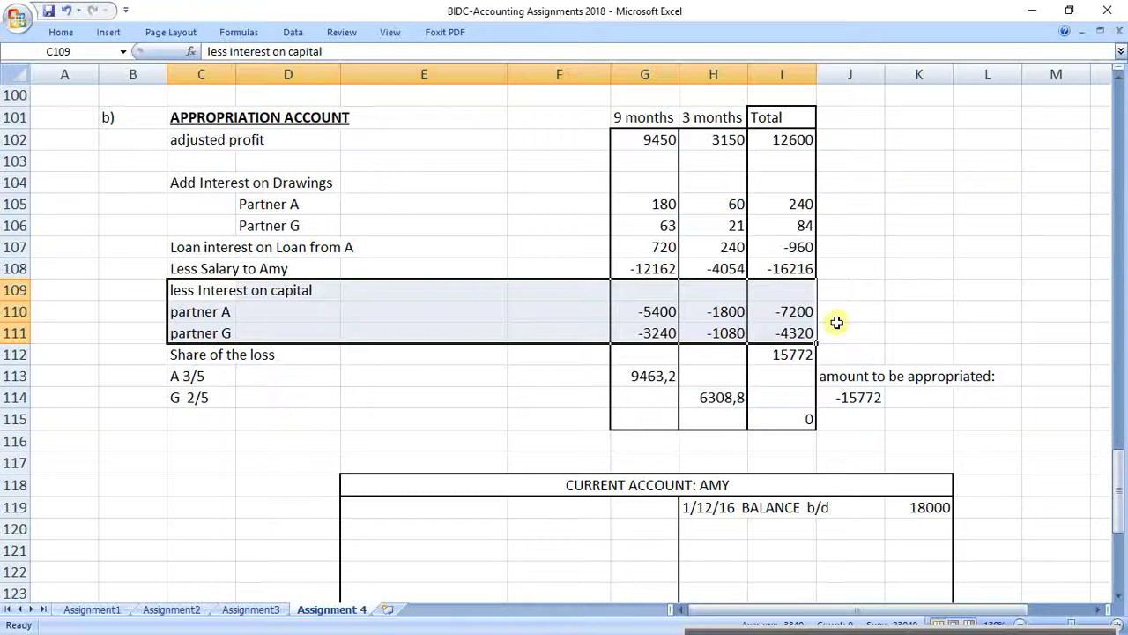
pyautogui.scroll(-2, 870, 328)
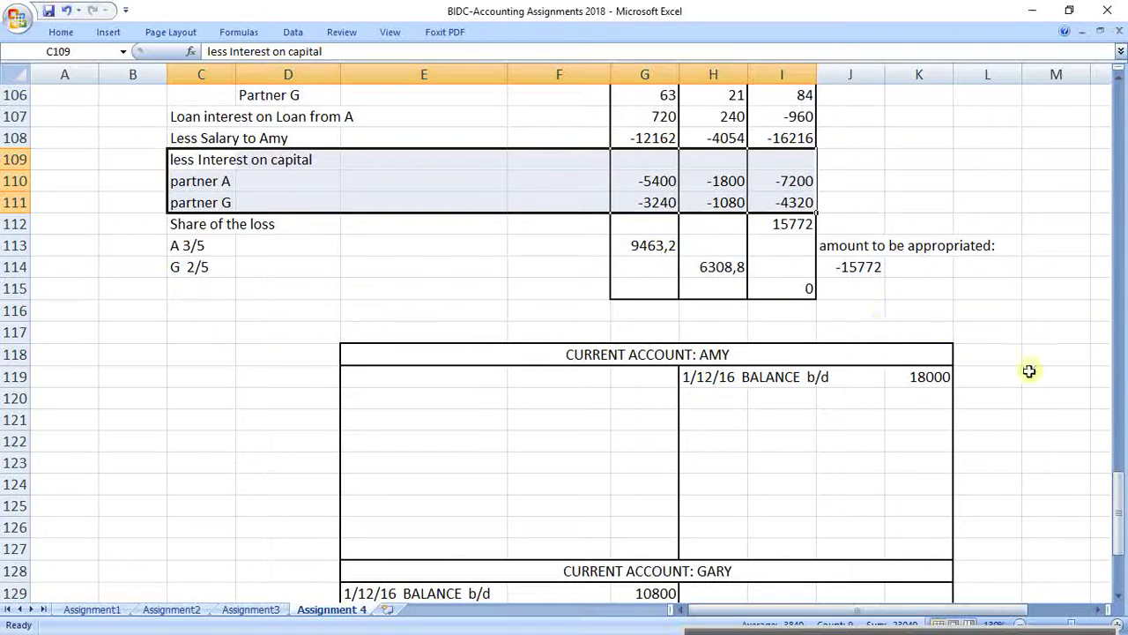
pyautogui.click(1119, 599)
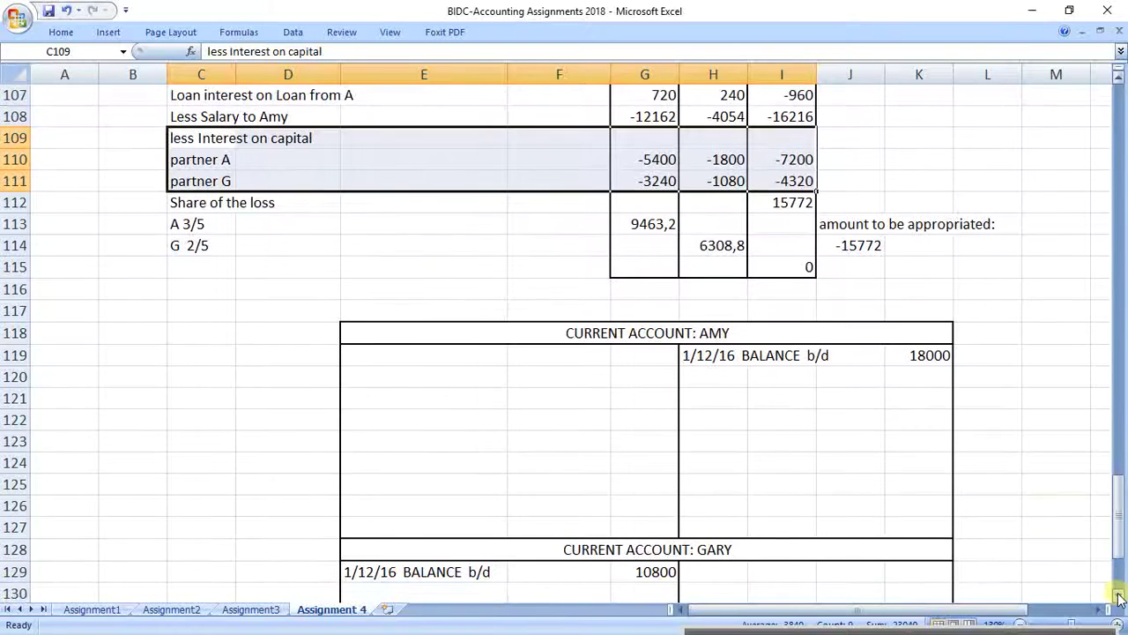
pyautogui.click(1118, 81)
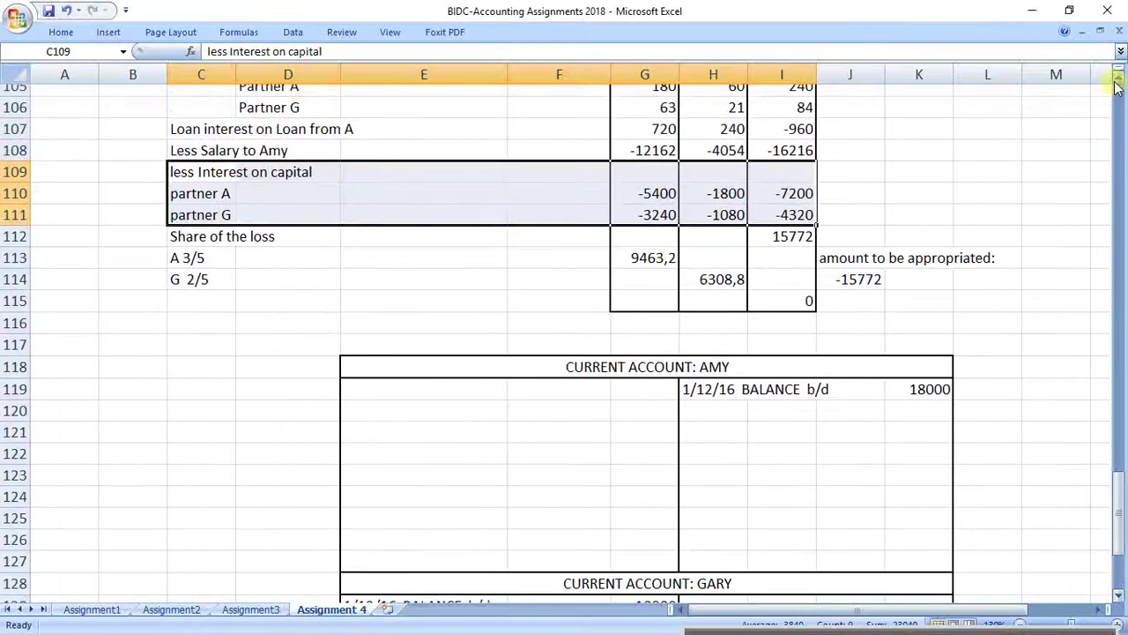
pyautogui.click(1118, 81)
pyautogui.click(1117, 81)
pyautogui.click(1118, 82)
pyautogui.click(1118, 82)
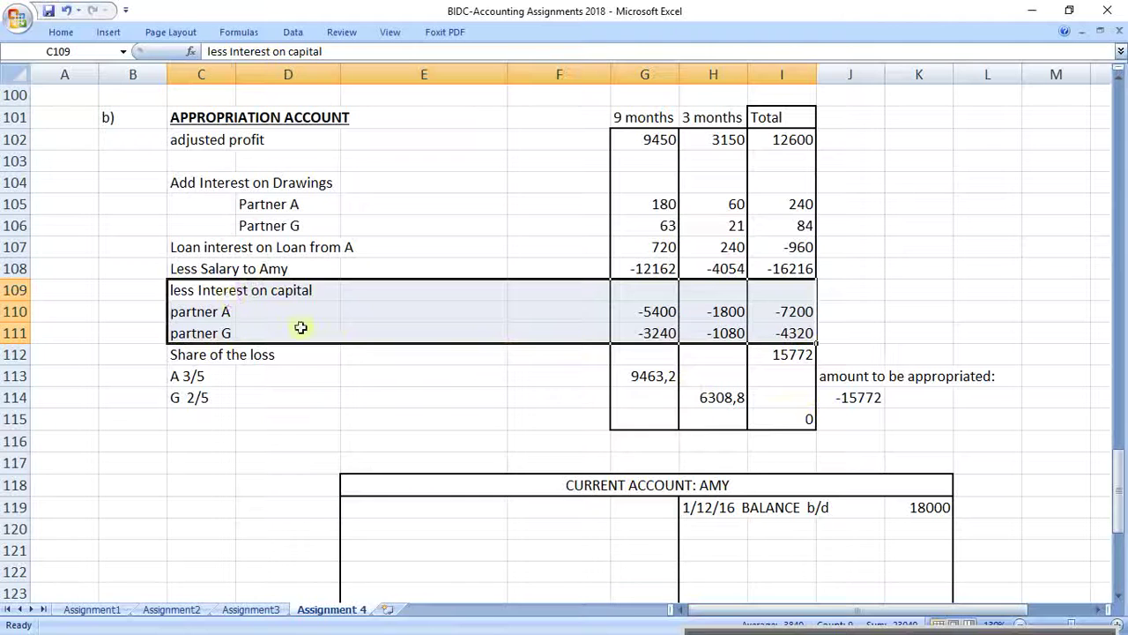
pyautogui.click(1117, 597)
pyautogui.click(1118, 597)
pyautogui.click(1118, 598)
pyautogui.click(1118, 597)
pyautogui.click(1118, 598)
pyautogui.click(1118, 598)
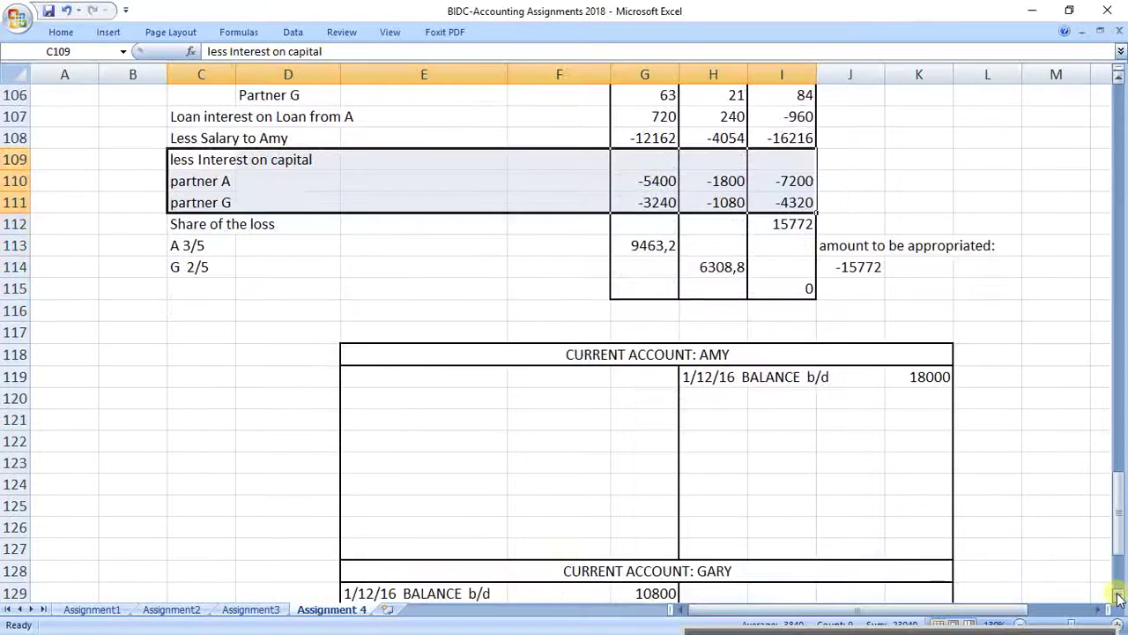
pyautogui.click(1118, 597)
pyautogui.click(1118, 598)
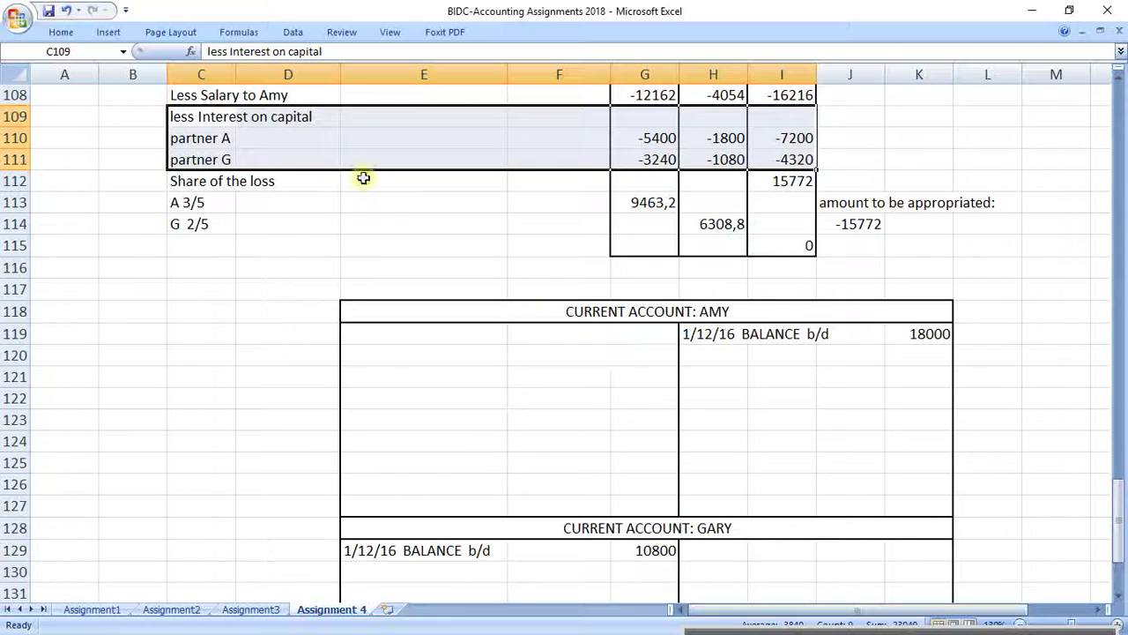
# Check both partners' interest on capital in the Total column of the appropriation account, I110:I111.
pyautogui.scroll(3, 808, 244)
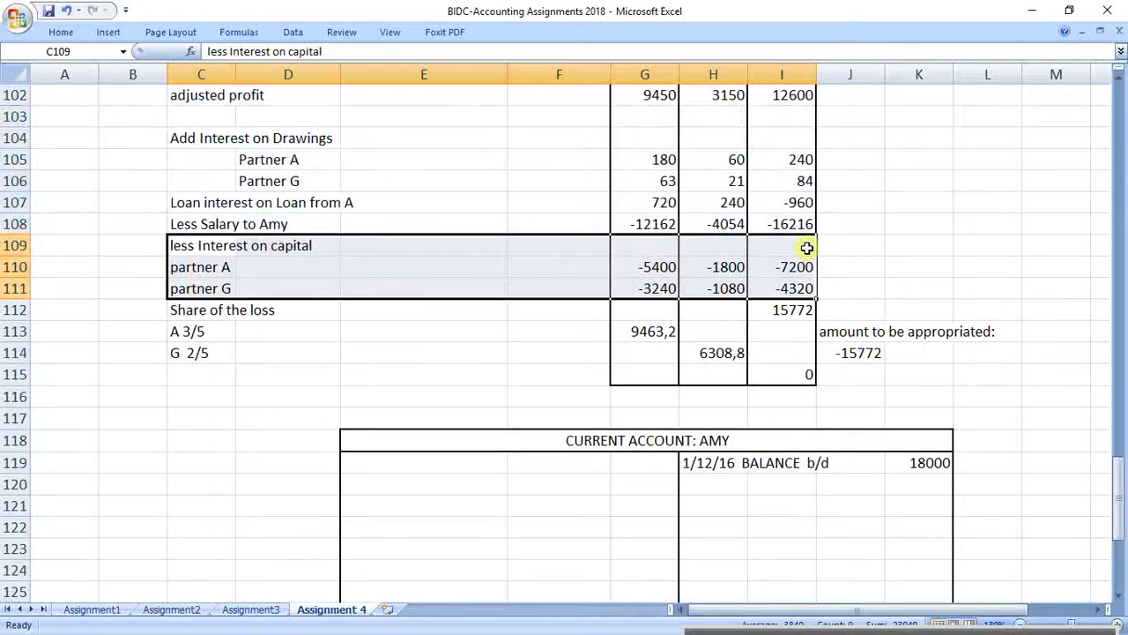
pyautogui.moveTo(638, 141); pyautogui.dragTo(712, 141)
pyautogui.click(781, 139)
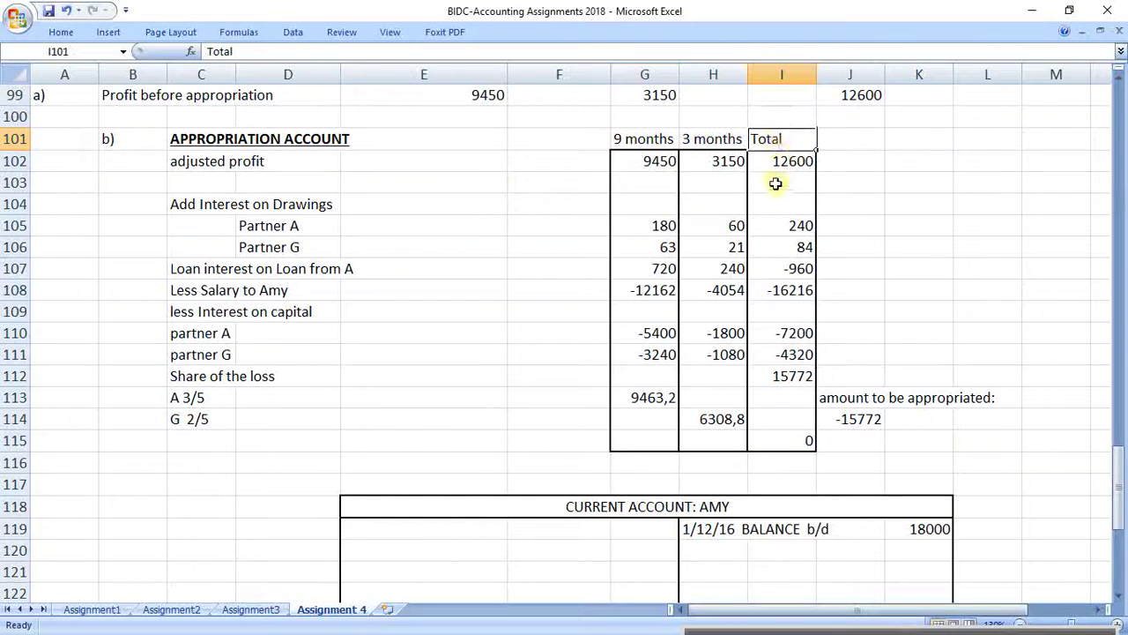
pyautogui.click(796, 332)
pyautogui.moveTo(782, 327); pyautogui.dragTo(788, 355)
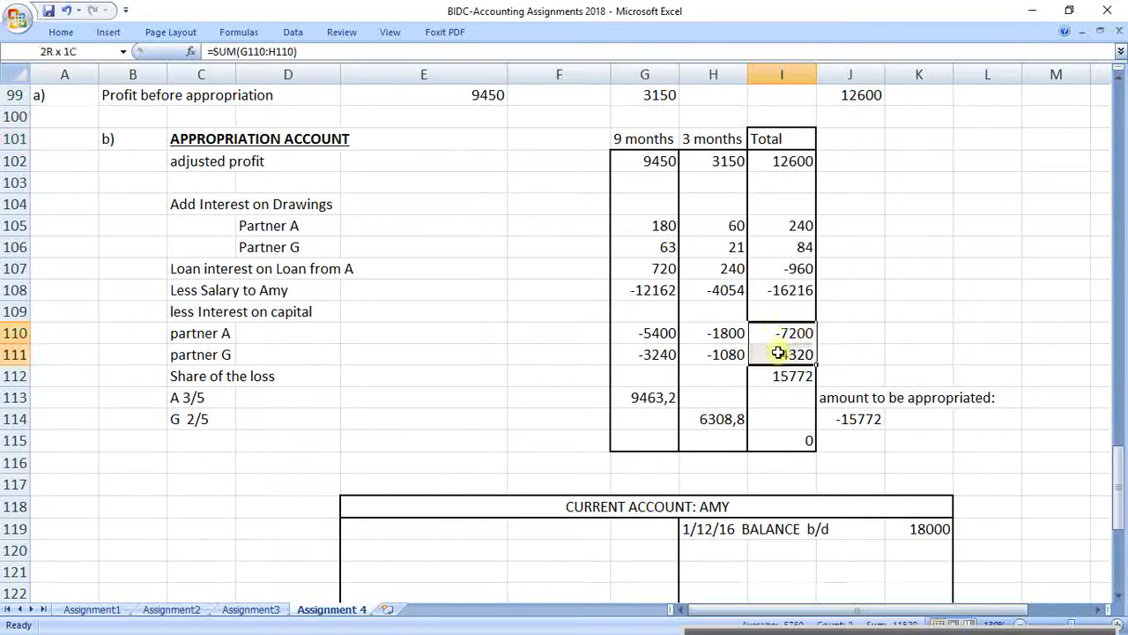
pyautogui.moveTo(207, 313); pyautogui.dragTo(792, 357)
pyautogui.scroll(-4, 832, 384)
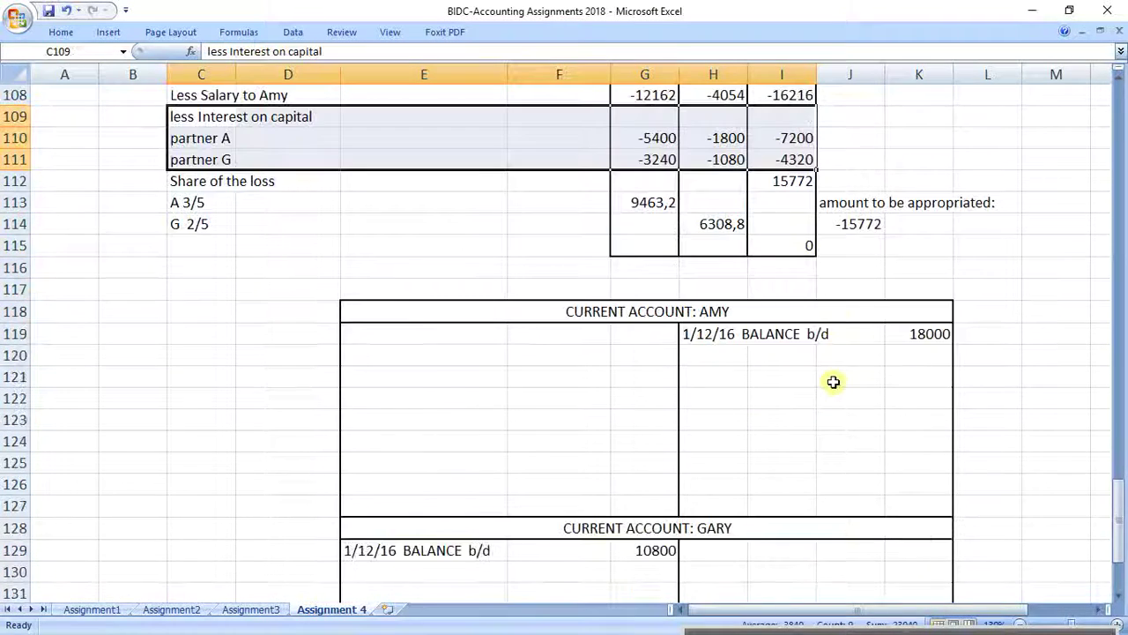
pyautogui.scroll(1, 842, 388)
# Enter partner A's interest on capital, 7200, in K120 on the credit side of the current account.
pyautogui.click(932, 356)
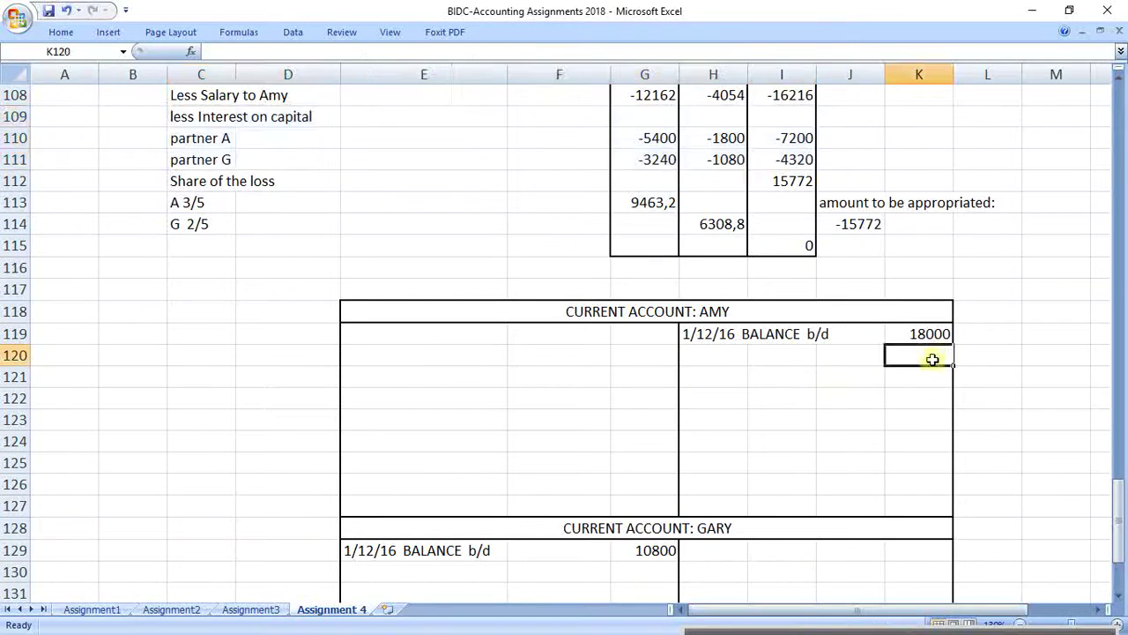
pyautogui.write('7200')
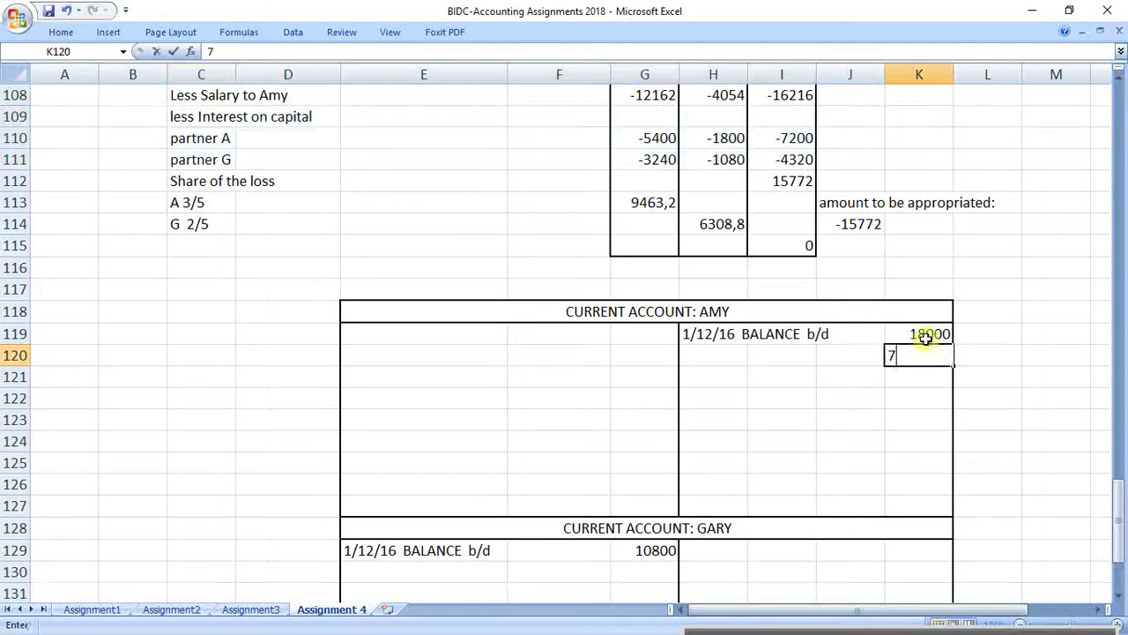
pyautogui.press('Return')
# Label the credit entry in H120 "30/11/17 interest on capital".
pyautogui.press('Up')
pyautogui.press('Left')
pyautogui.press('Left')
pyautogui.press('Left')
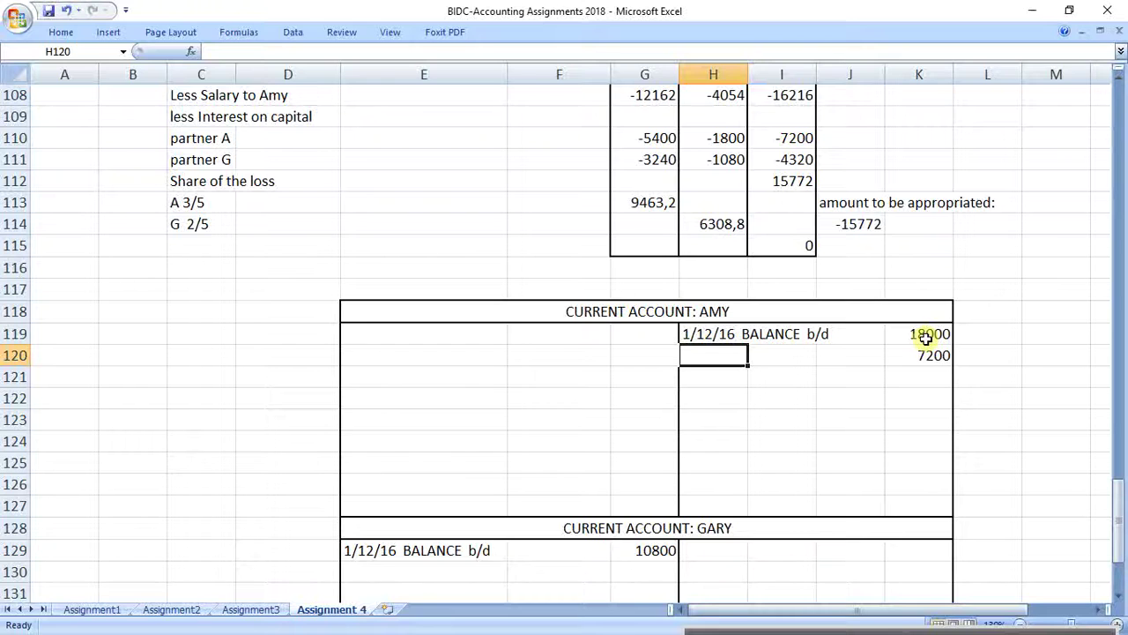
pyautogui.write('31/')
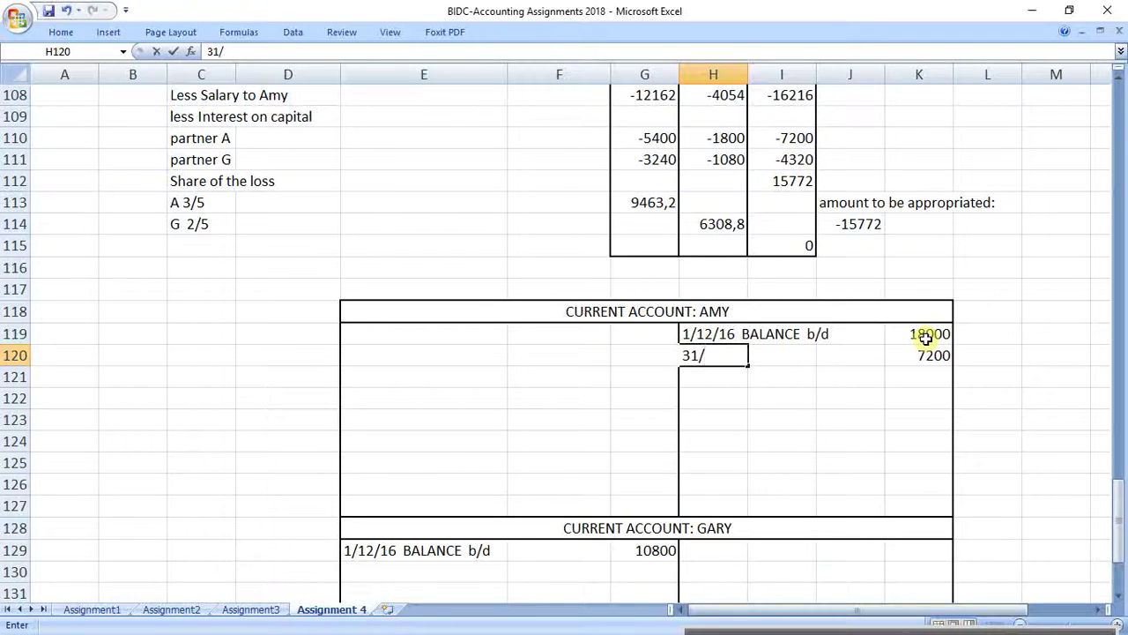
pyautogui.press('BackSpace')
pyautogui.press('BackSpace')
pyautogui.write('0/11/17 in')
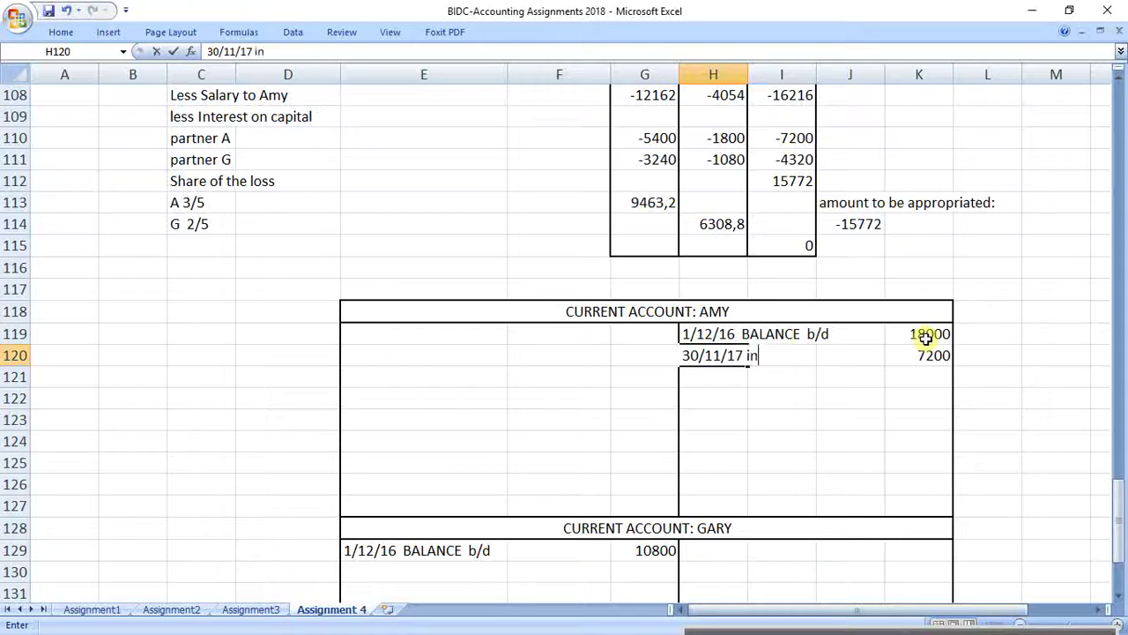
pyautogui.write('terest on c')
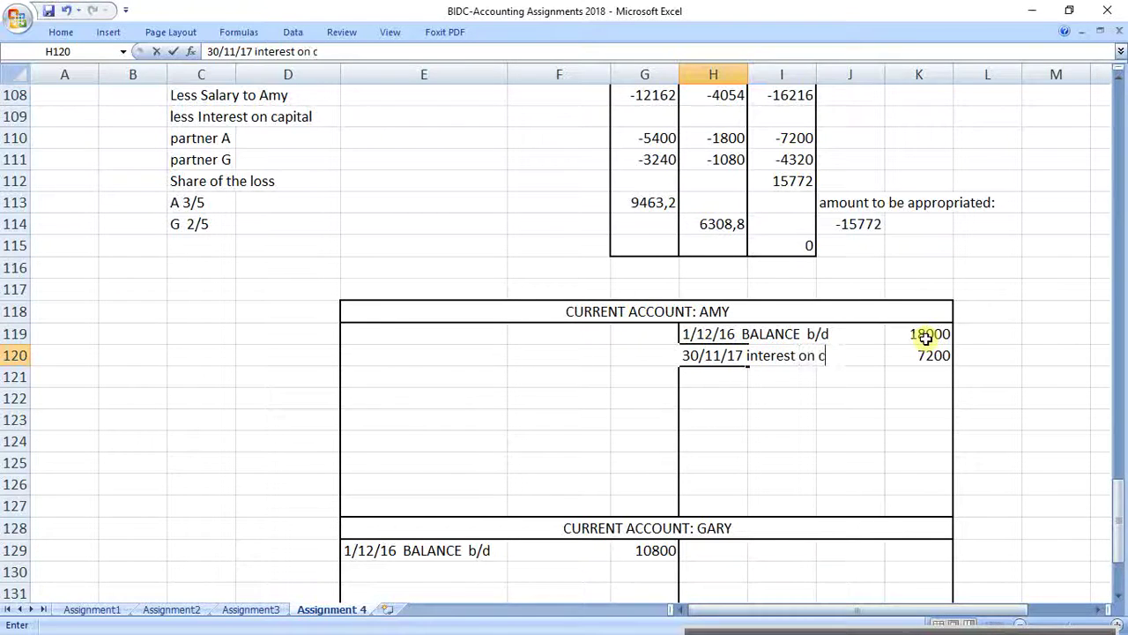
pyautogui.write('apital')
pyautogui.press('Return')
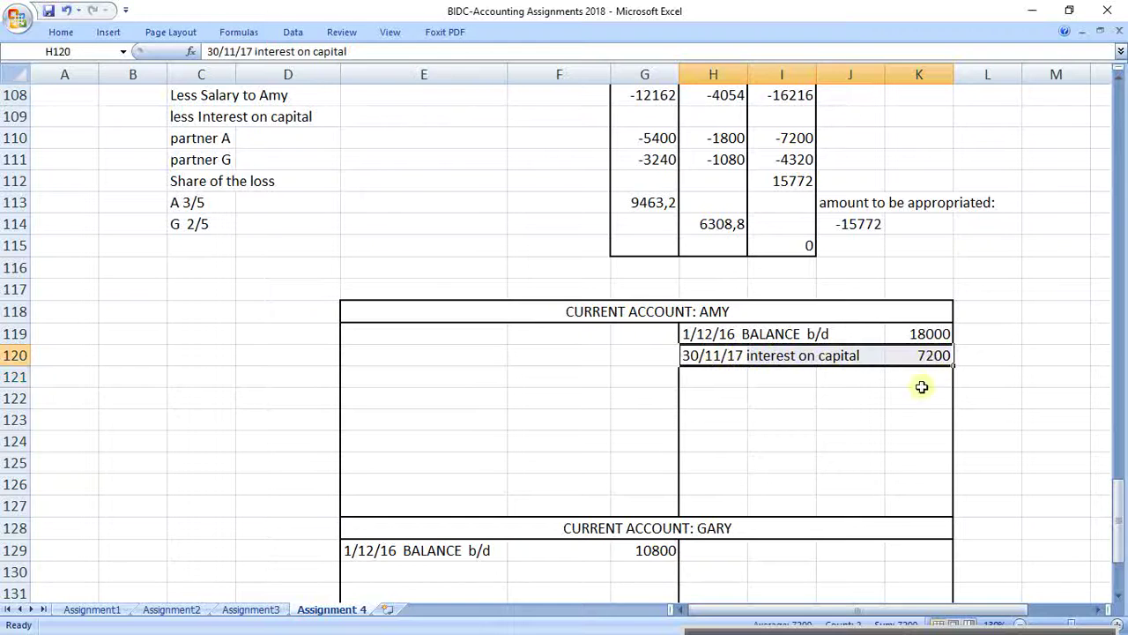
pyautogui.click(913, 382)
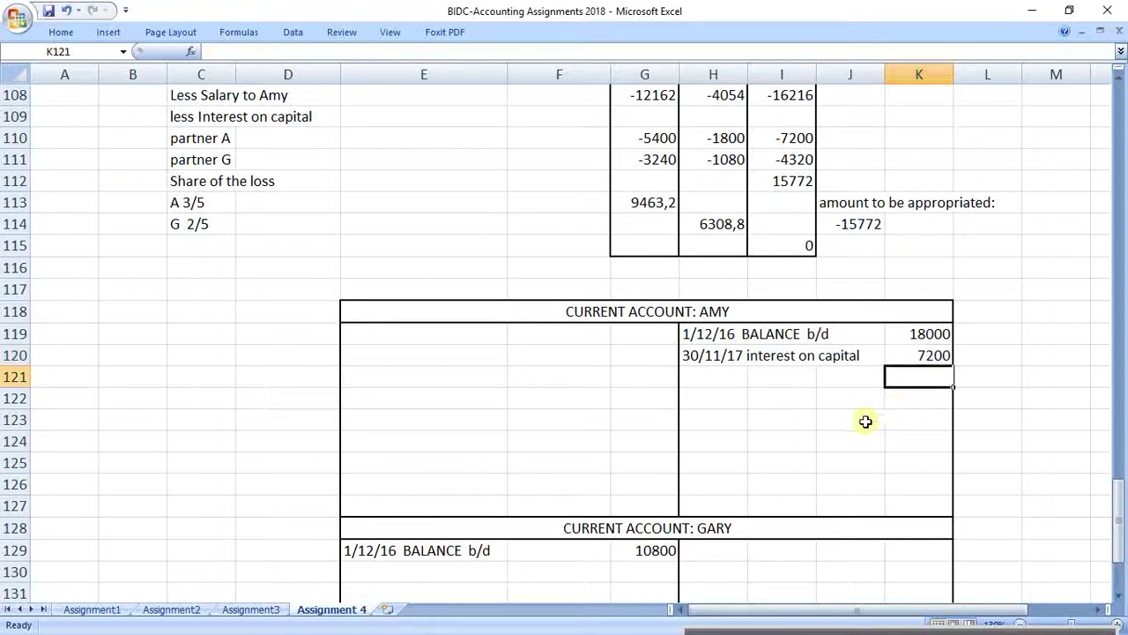
# Copy the interest on capital description from H120 to H129 in partner G's account and enter its amount 4320 in K129.
pyautogui.scroll(-1, 866, 421)
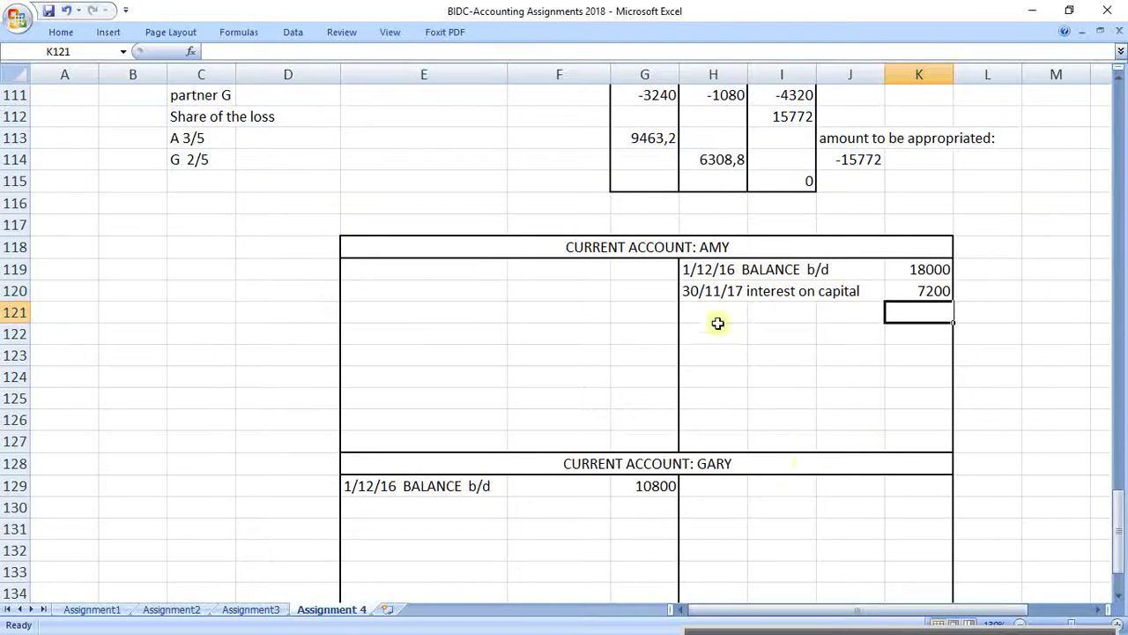
pyautogui.click(710, 293)
pyautogui.hotkey('ctrl', 'c')
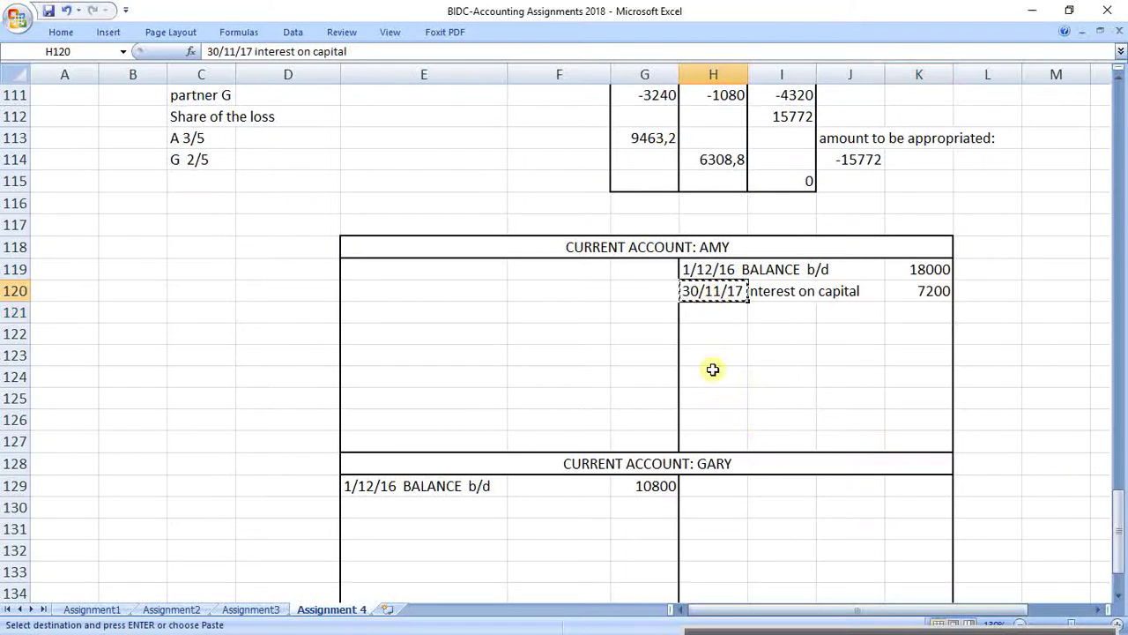
pyautogui.click(728, 488)
pyautogui.hotkey('ctrl', 'v')
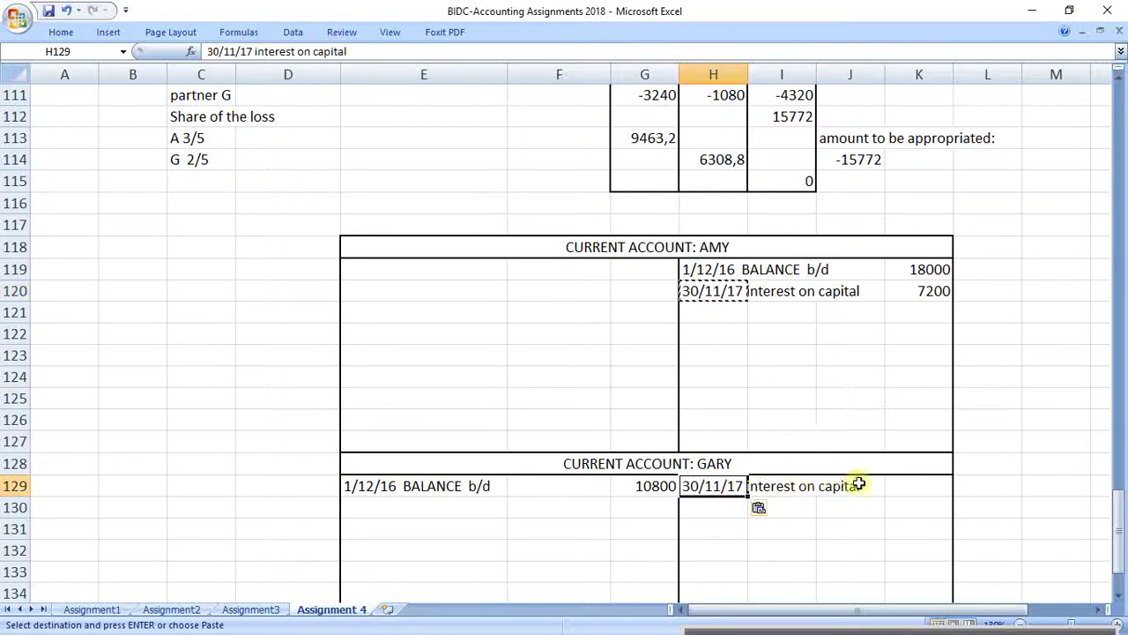
pyautogui.click(924, 485)
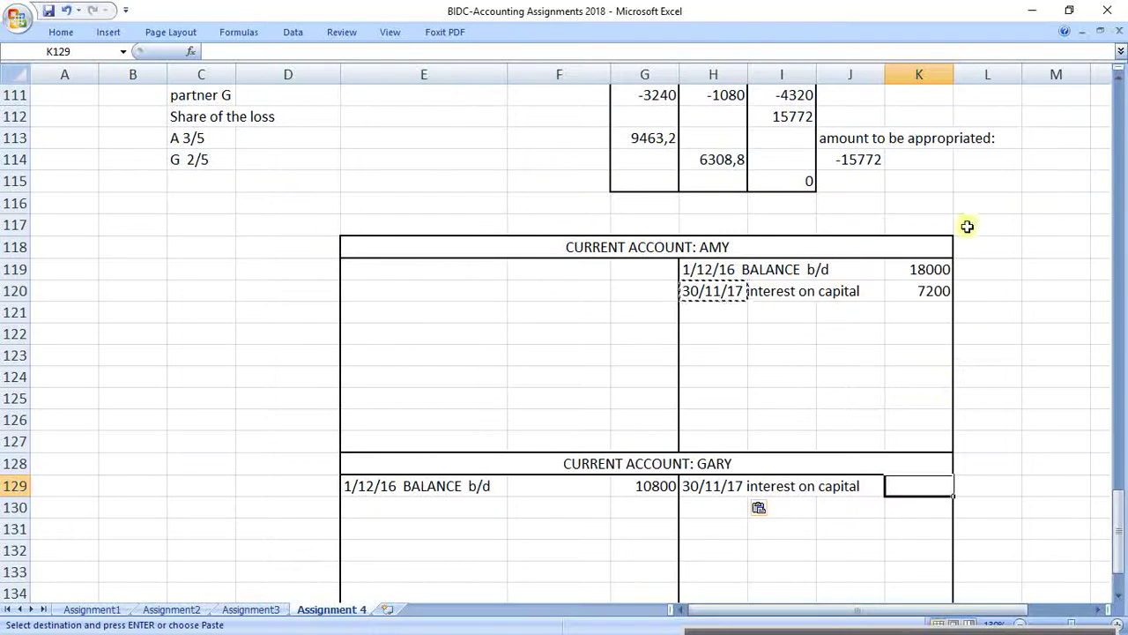
pyautogui.write('4')
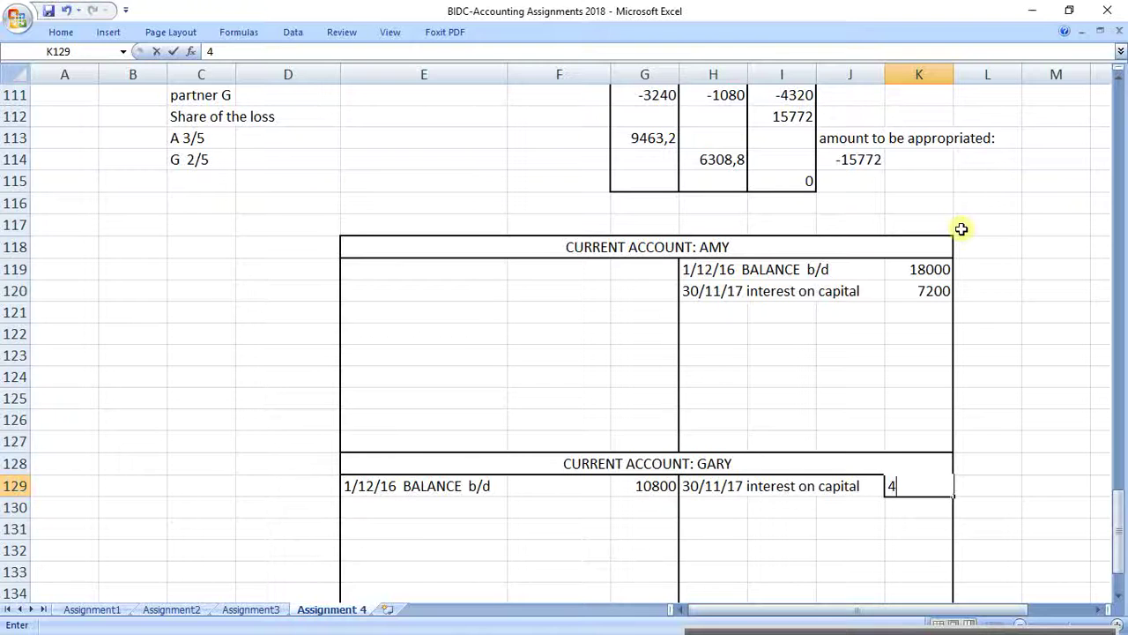
pyautogui.write('320')
pyautogui.press('Return')
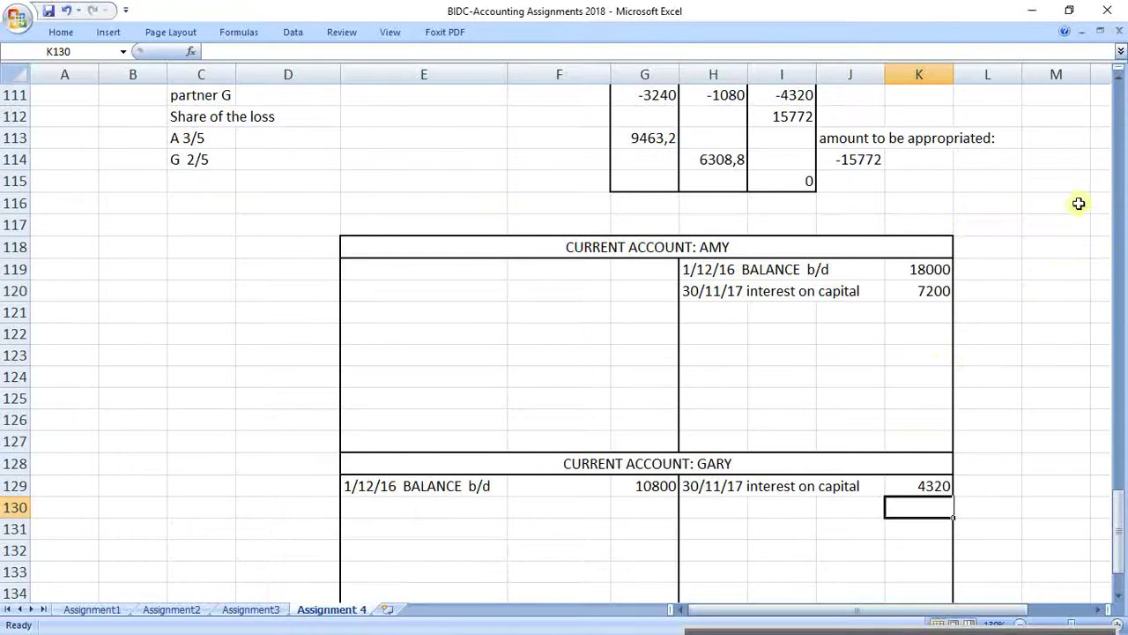
pyautogui.click(1118, 78)
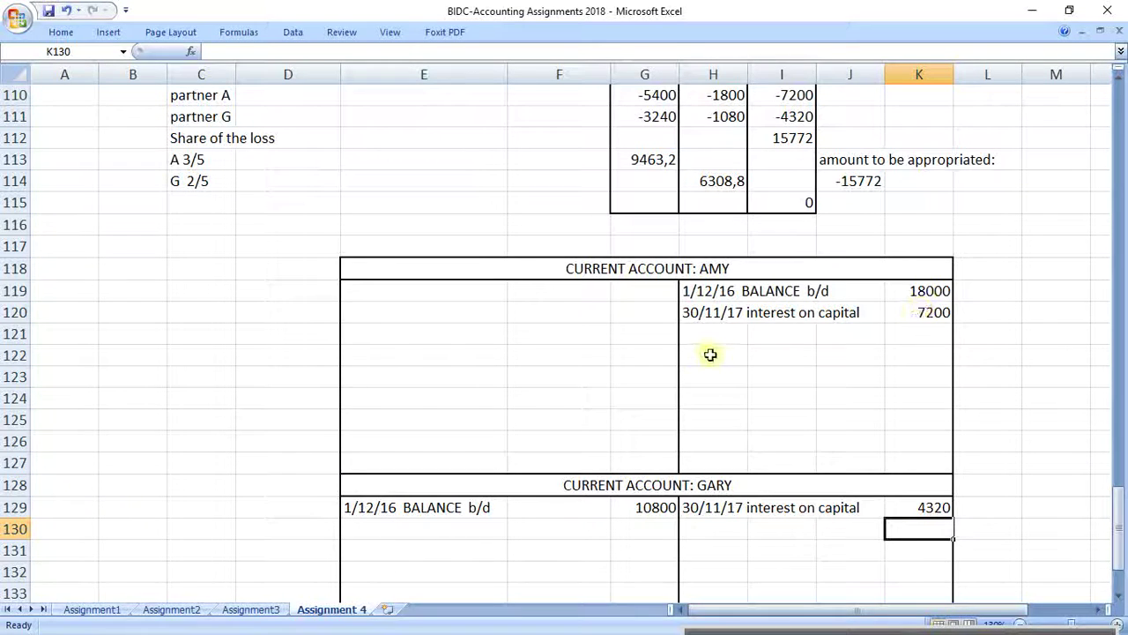
# Copy the description in H120 to debit cell E119 of partner A's current account and reword it to "30/11/17 interest on drawings".
pyautogui.scroll(2, 650, 343)
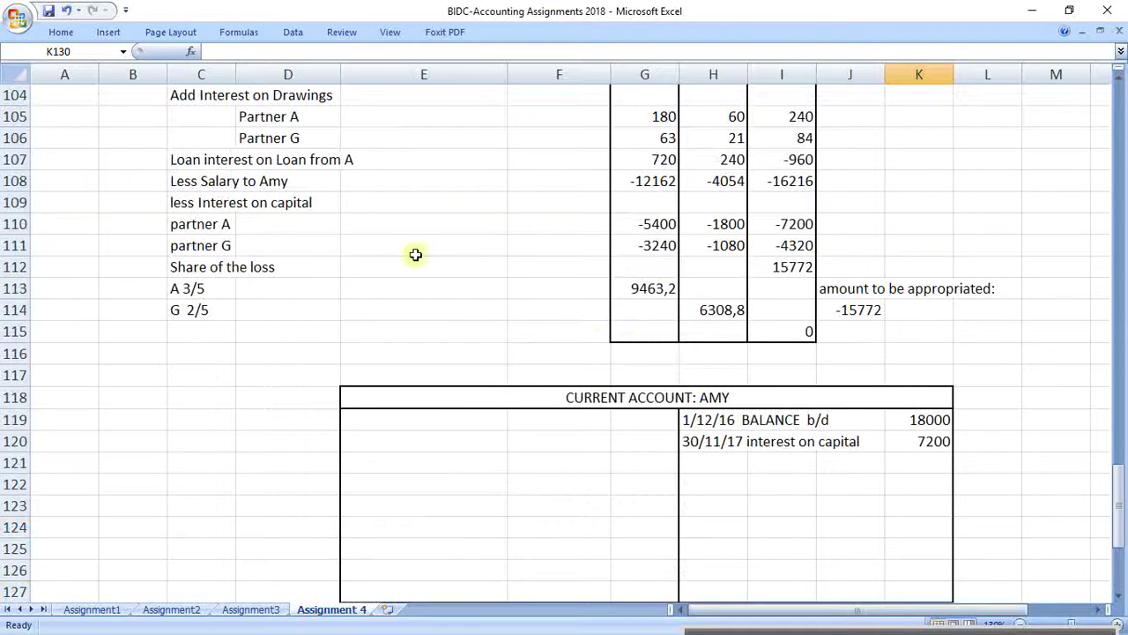
pyautogui.moveTo(196, 97); pyautogui.dragTo(783, 141)
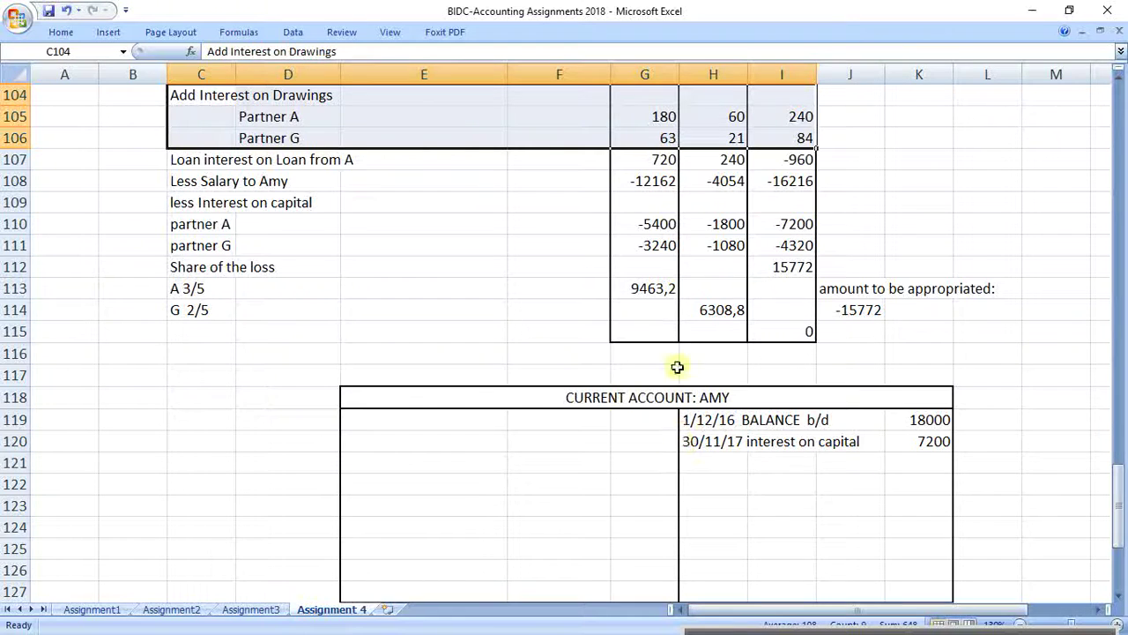
pyautogui.scroll(1, 675, 365)
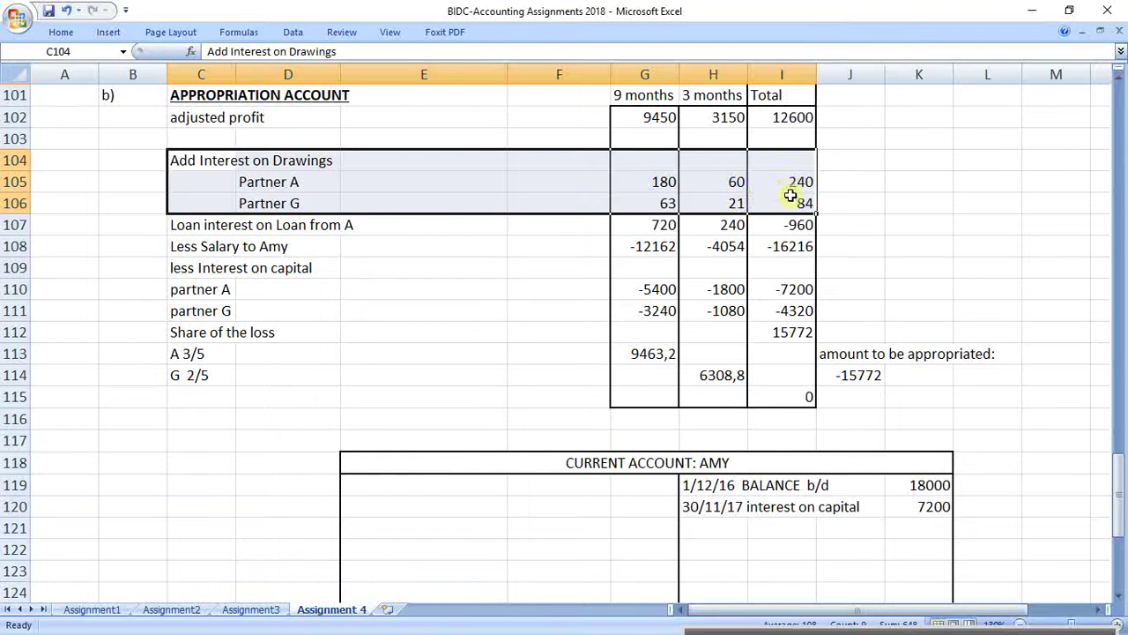
pyautogui.scroll(-1, 808, 414)
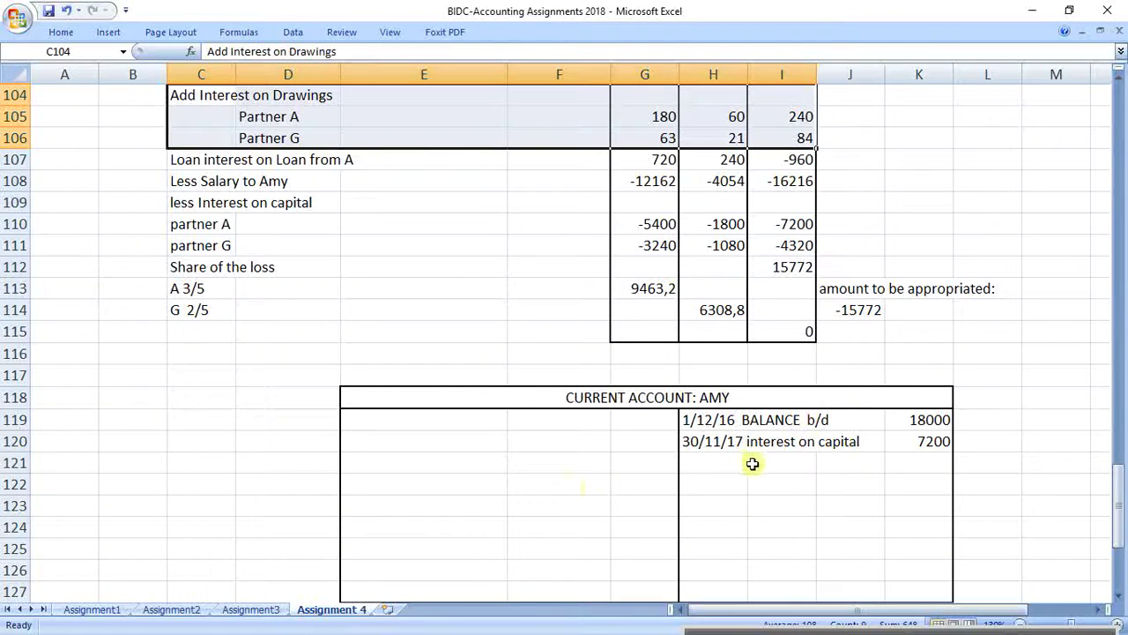
pyautogui.click(701, 444)
pyautogui.hotkey('ctrl', 'c')
pyautogui.click(368, 424)
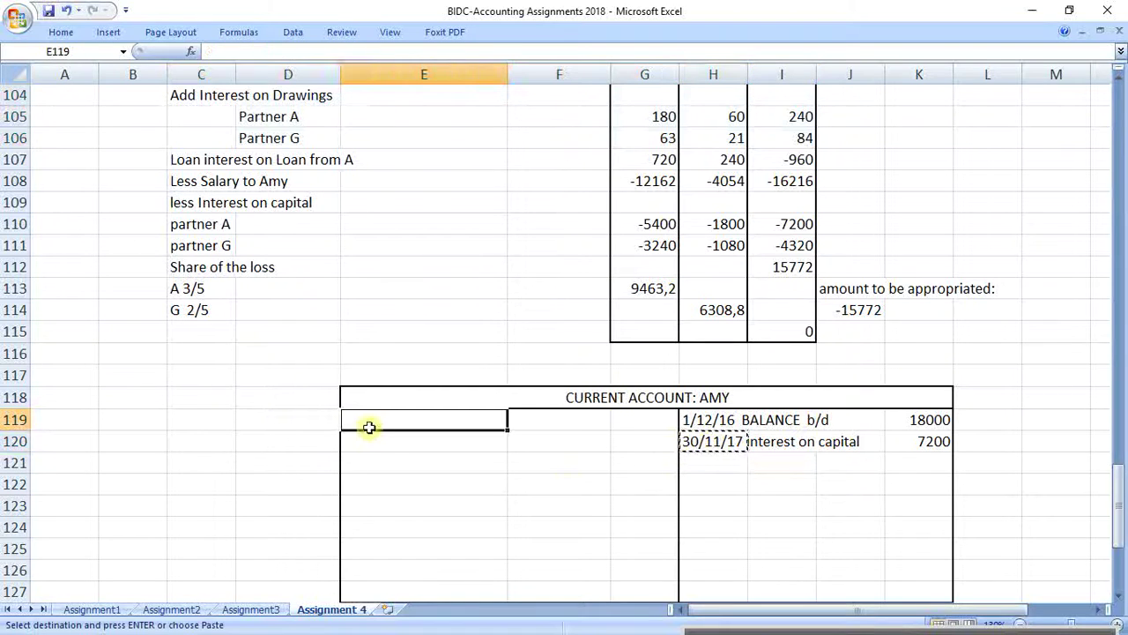
pyautogui.hotkey('ctrl', 'v')
pyautogui.doubleClick(317, 51)
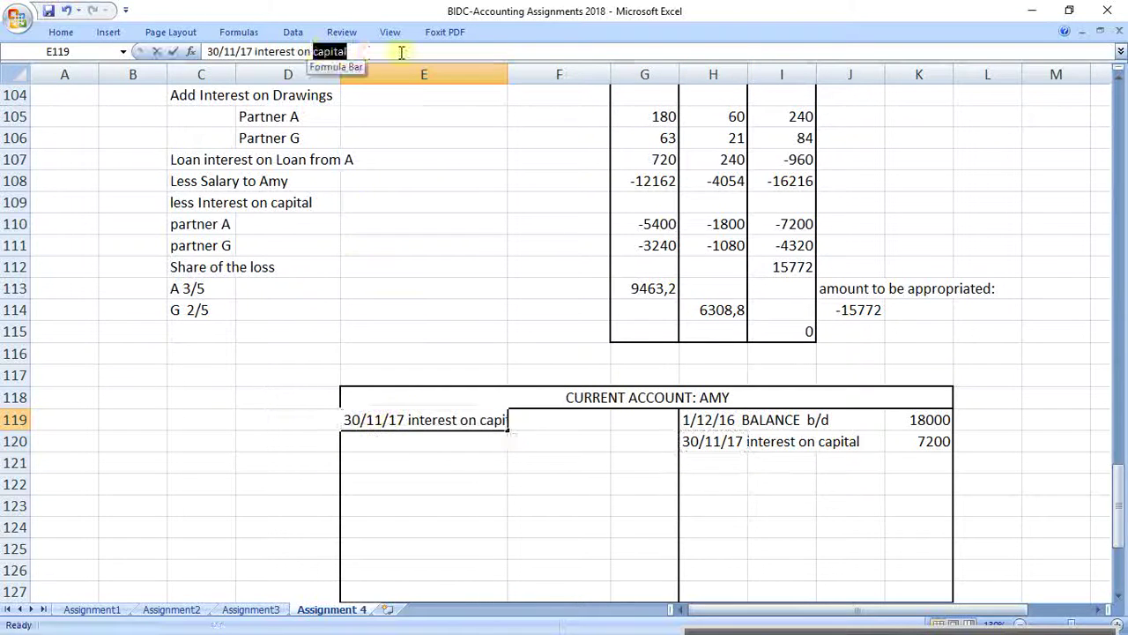
pyautogui.write('draw')
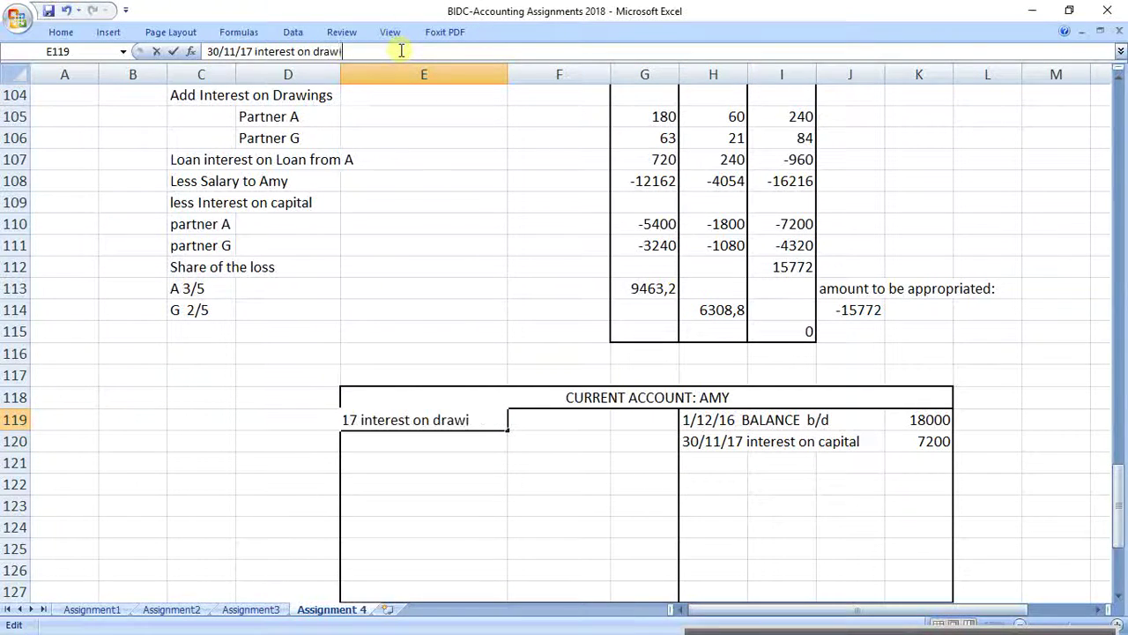
pyautogui.write('ings')
pyautogui.press('Return')
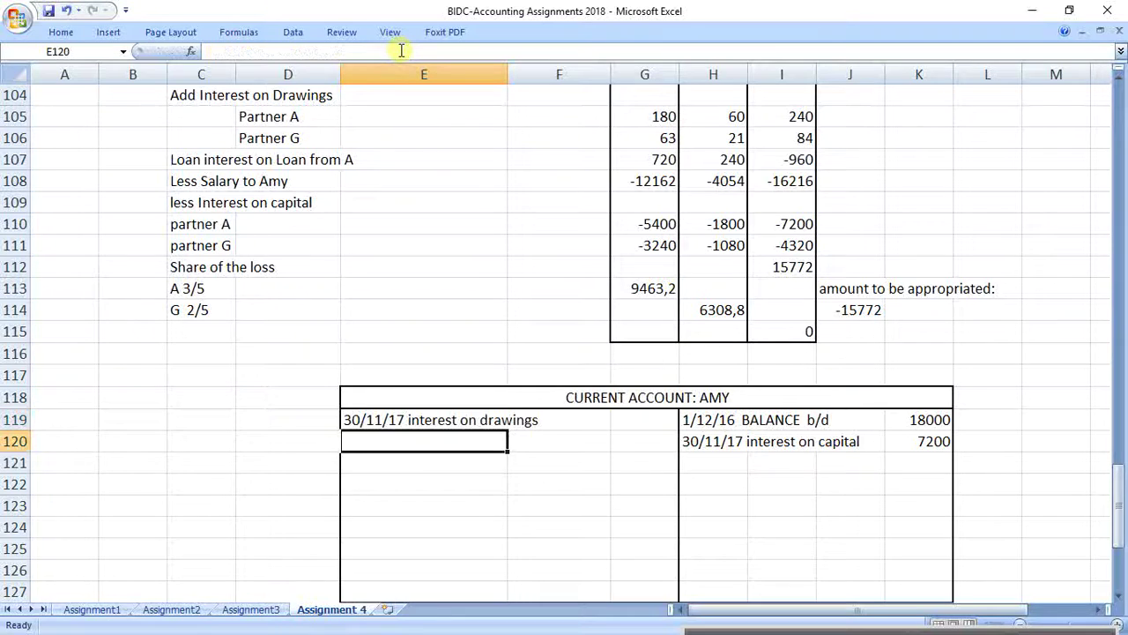
# Enter partner A's interest on drawings, 240, in G119 on the debit side of the current account.
pyautogui.click(627, 423)
pyautogui.write('24')
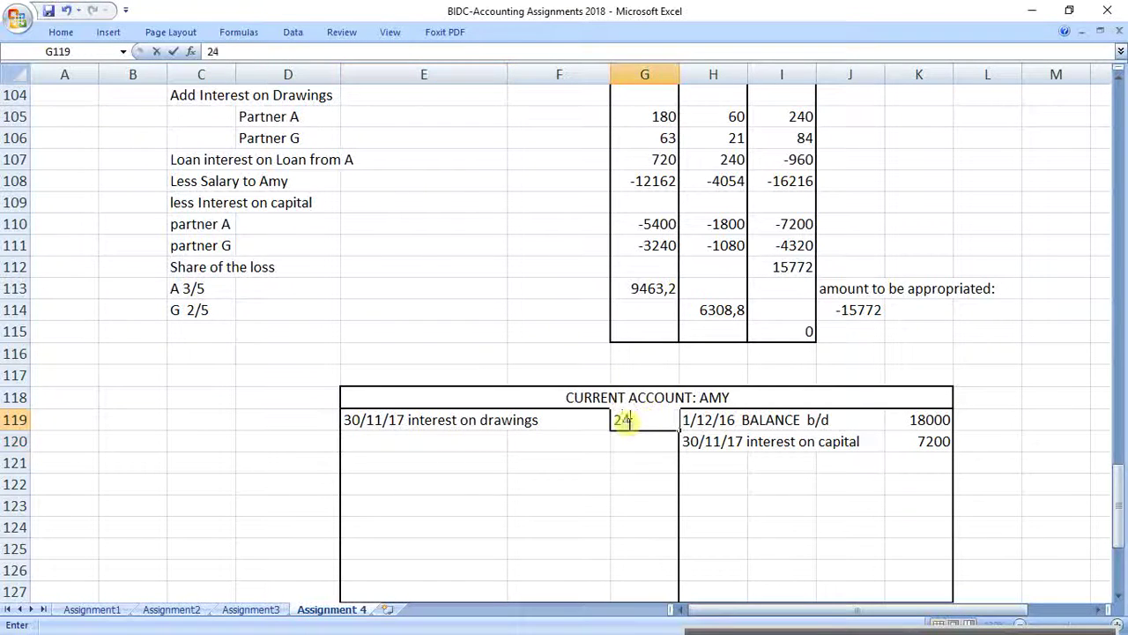
pyautogui.write('0')
pyautogui.press('Return')
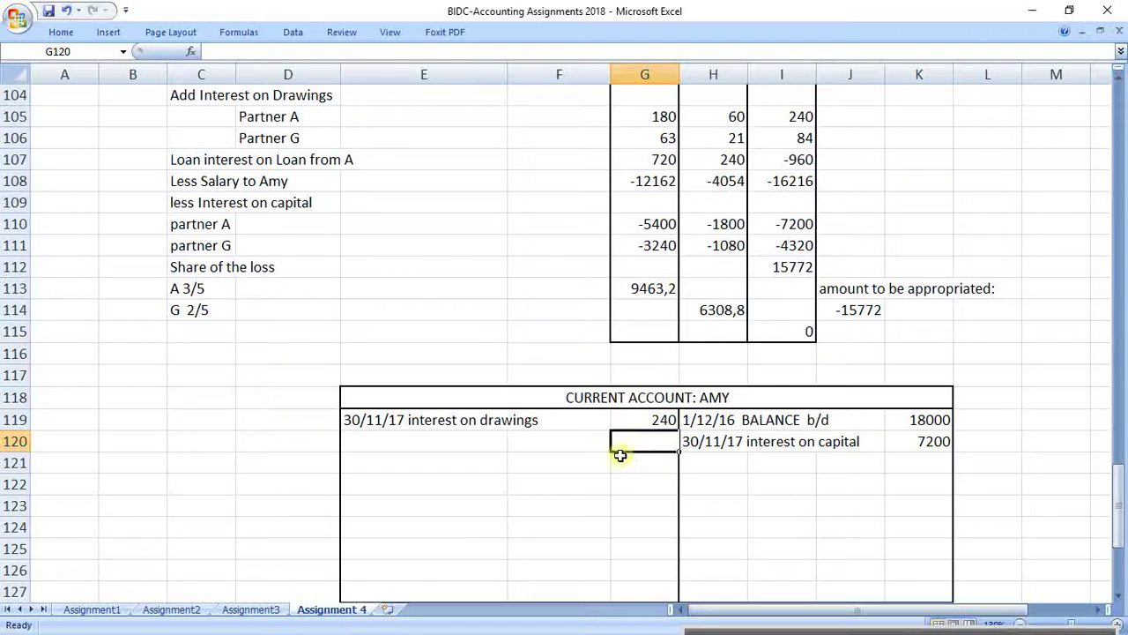
# Copy the interest on drawings description from E119 to E130 in partner G's account and enter its amount 84 in G130.
pyautogui.scroll(-1, 546, 448)
pyautogui.scroll(-1, 546, 449)
pyautogui.click(377, 290)
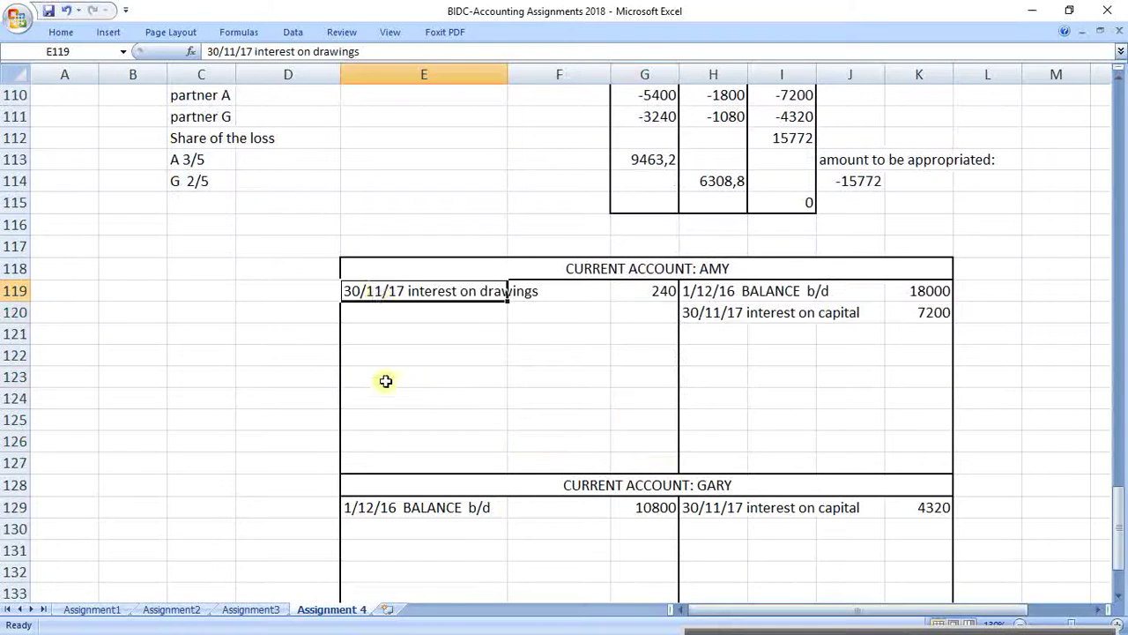
pyautogui.hotkey('ctrl', 'c')
pyautogui.click(379, 524)
pyautogui.hotkey('ctrl', 'v')
pyautogui.click(662, 527)
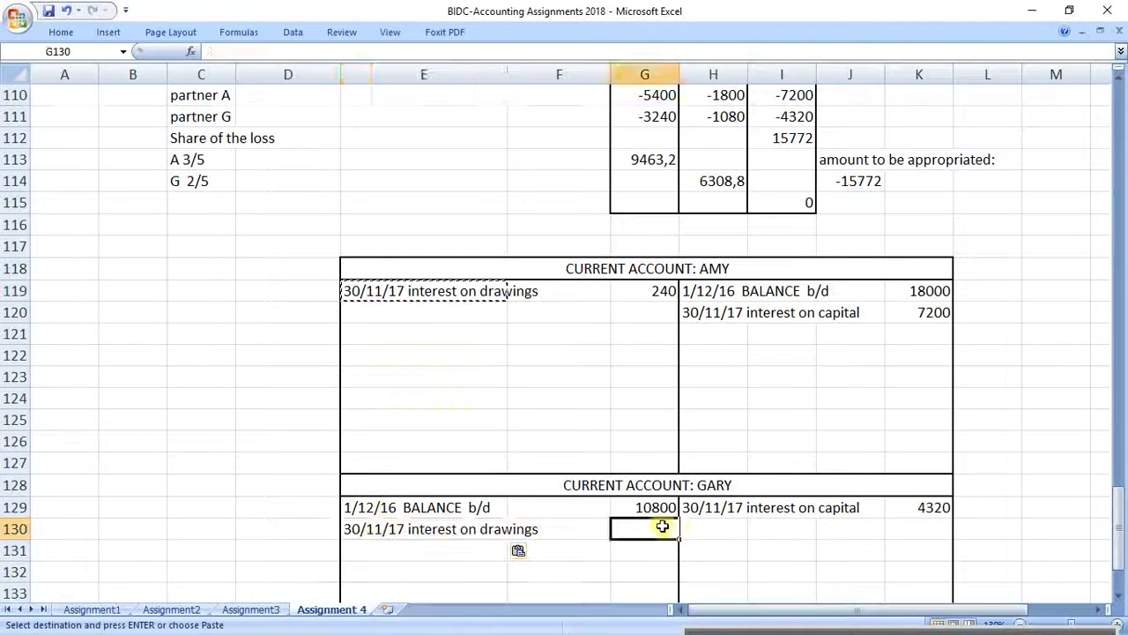
pyautogui.scroll(2, 662, 526)
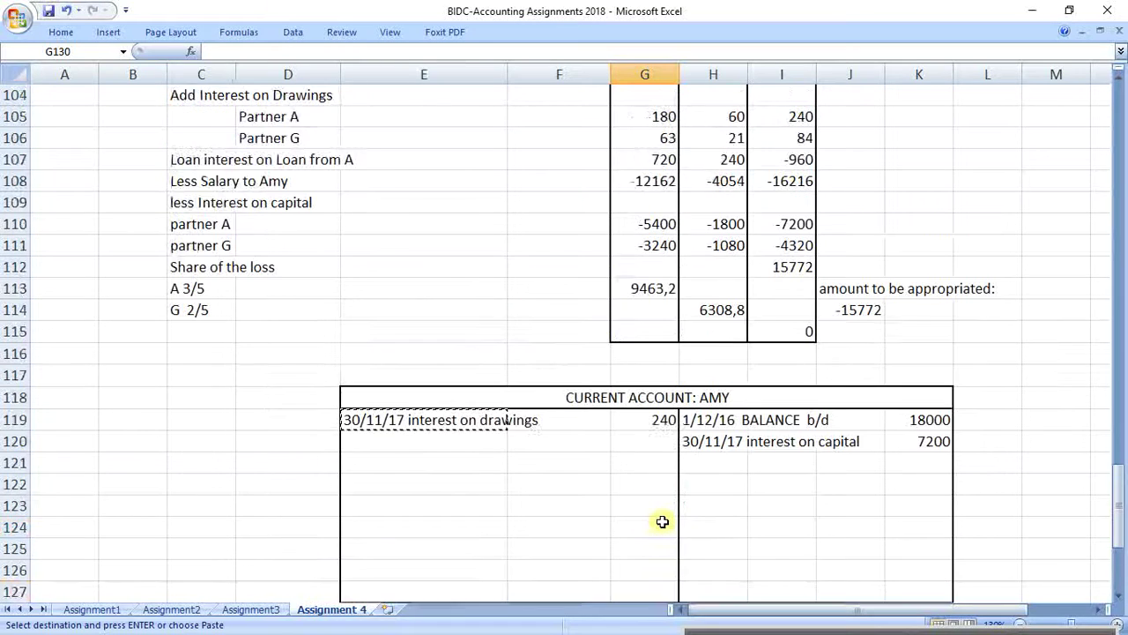
pyautogui.scroll(-2, 662, 522)
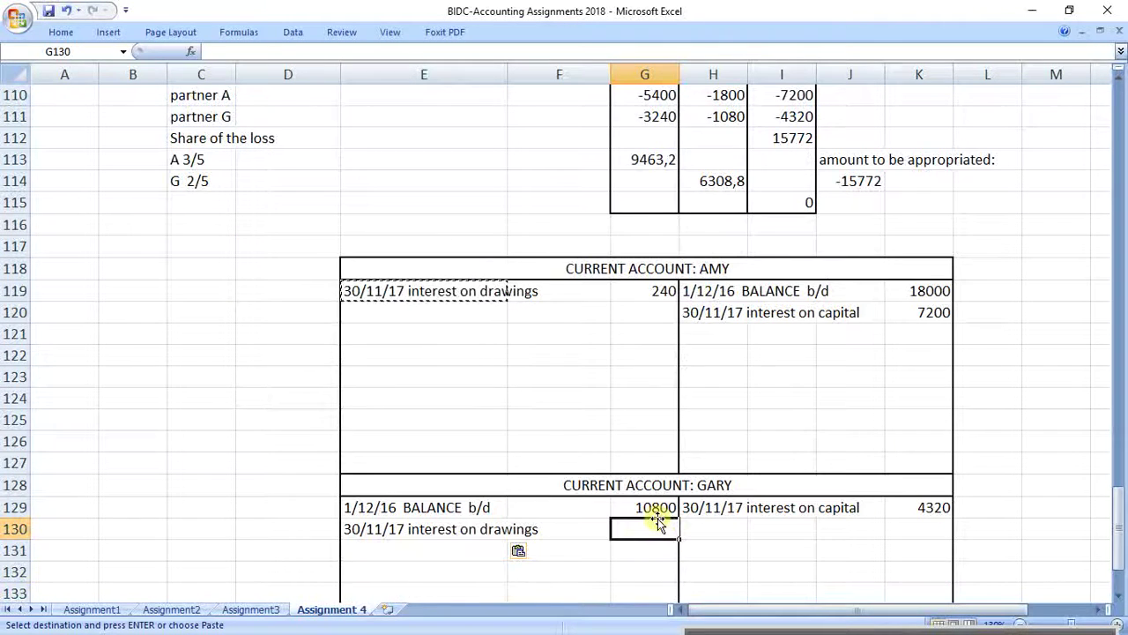
pyautogui.write('84')
pyautogui.press('Return')
# Copy the description in H120 to H121 in partner A's account and reword it to "30/11/17 salary".
pyautogui.scroll(-1, 620, 496)
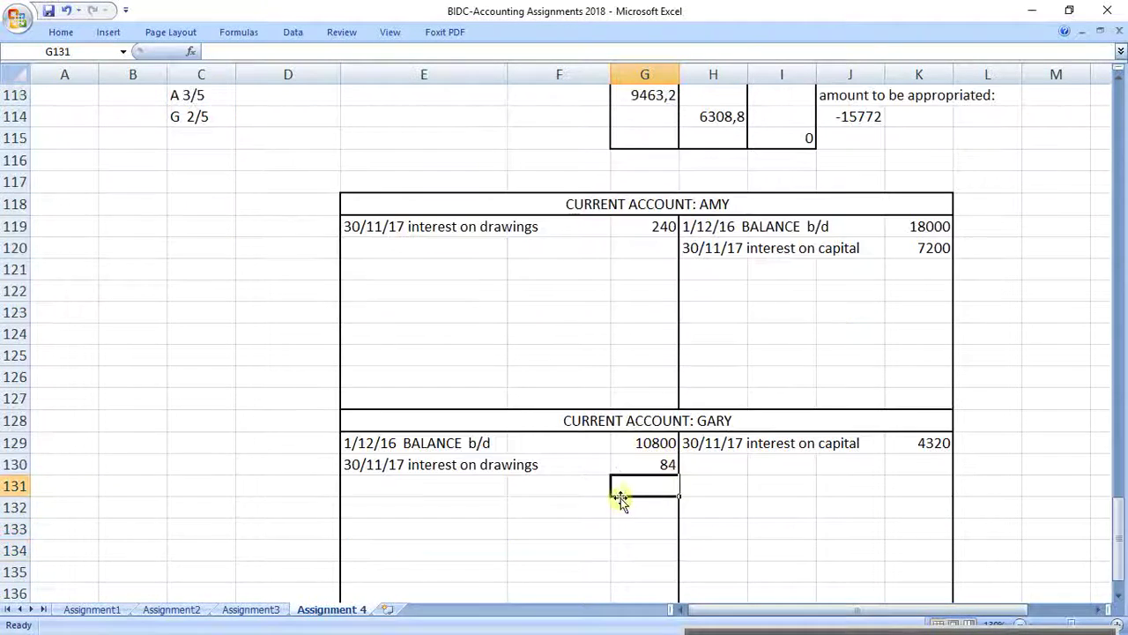
pyautogui.scroll(-1, 276, 446)
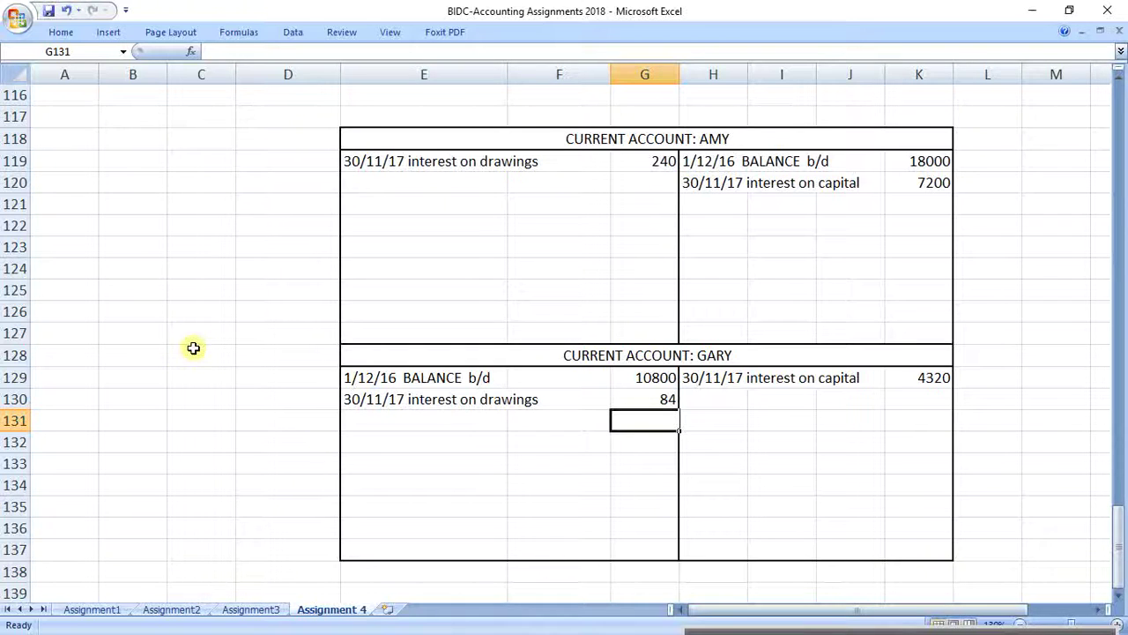
pyautogui.scroll(3, 428, 374)
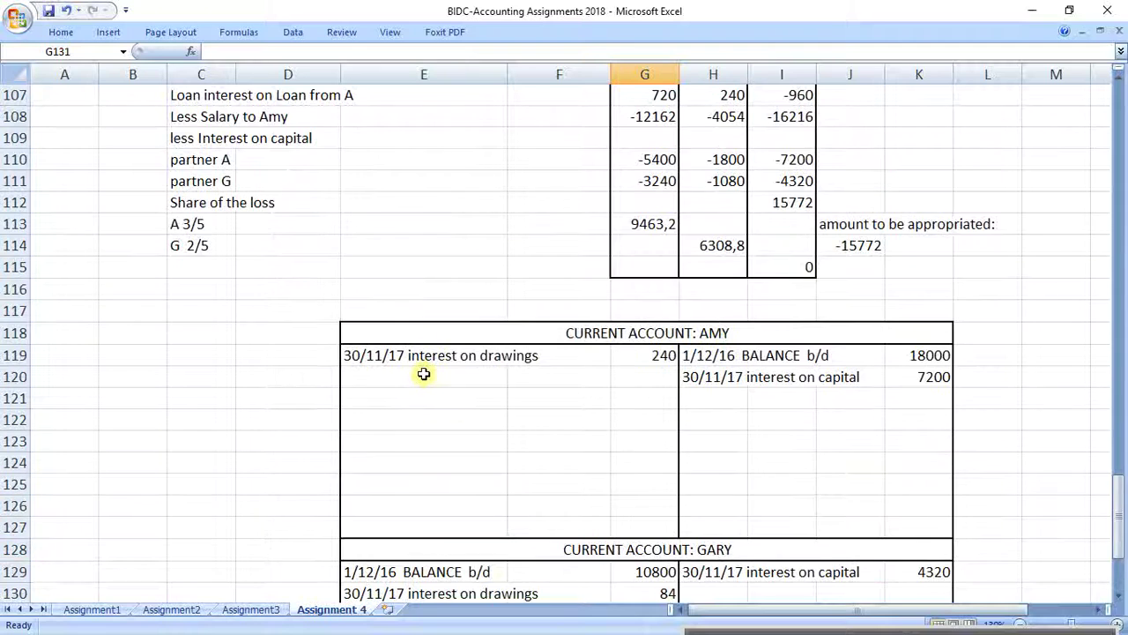
pyautogui.moveTo(198, 118); pyautogui.dragTo(796, 116)
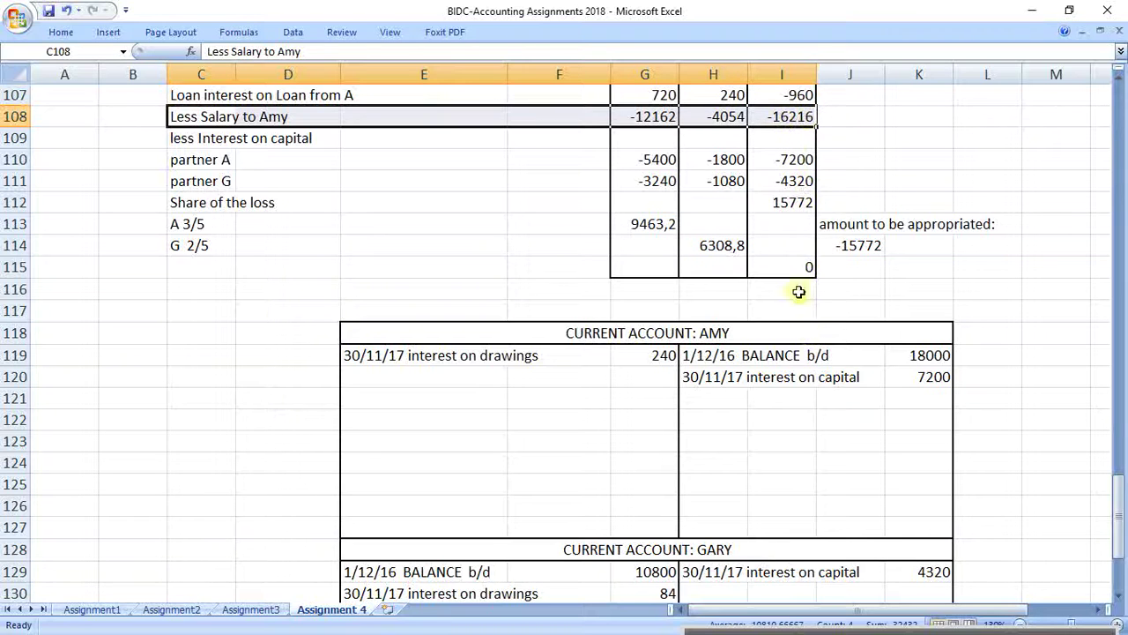
pyautogui.click(721, 403)
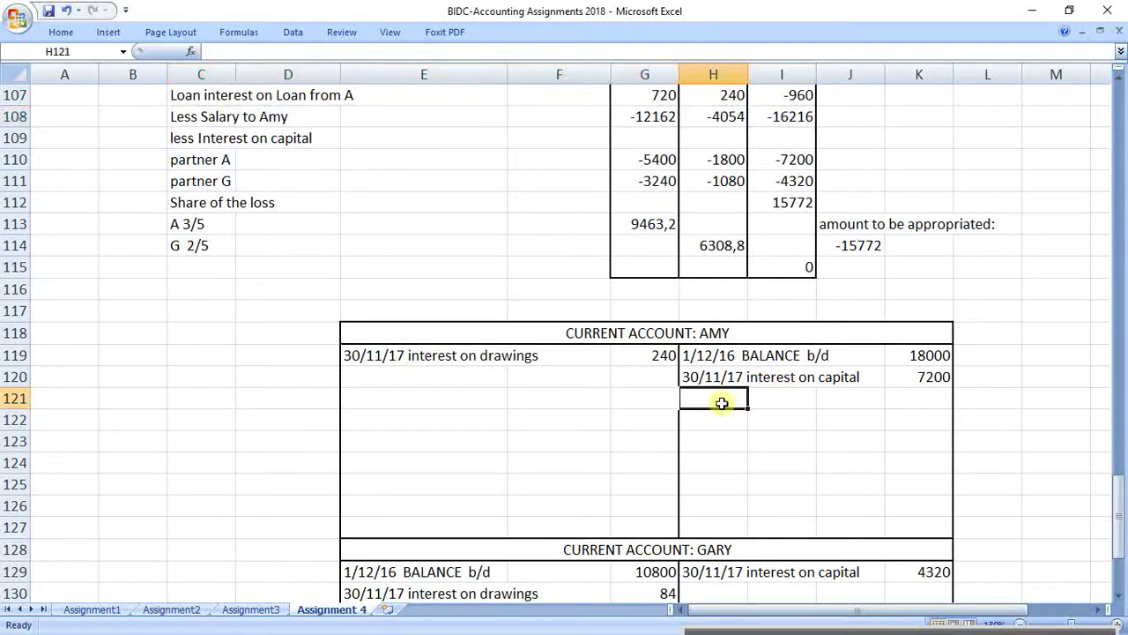
pyautogui.click(716, 378)
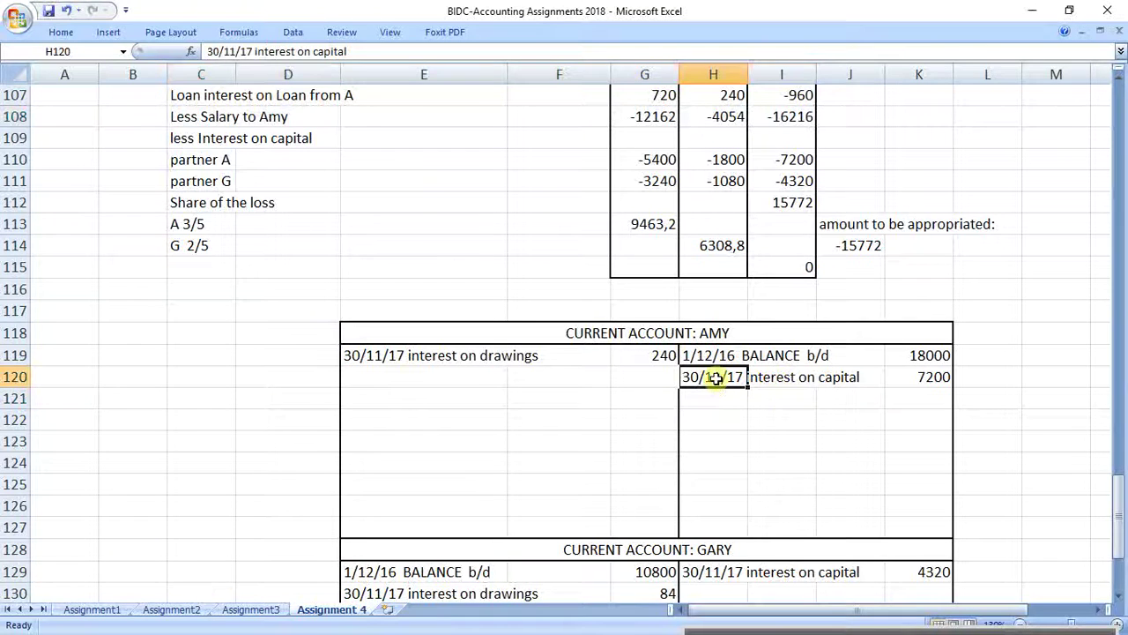
pyautogui.hotkey('ctrl', 'c')
pyautogui.click(715, 398)
pyautogui.hotkey('ctrl', 'v')
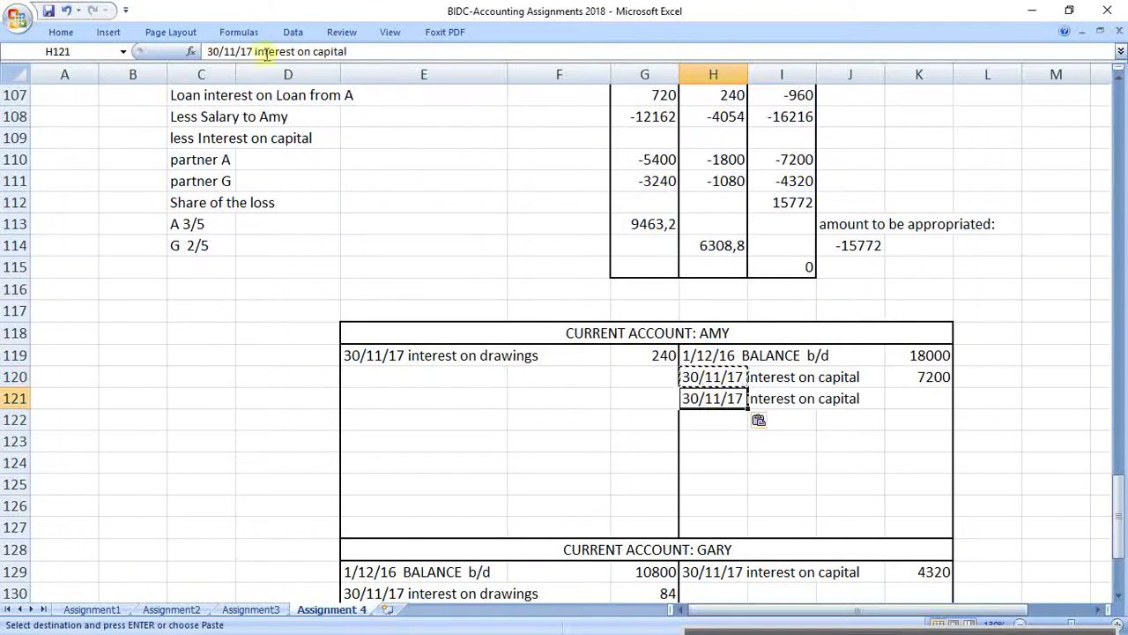
pyautogui.moveTo(255, 52); pyautogui.dragTo(382, 47)
pyautogui.write('sa')
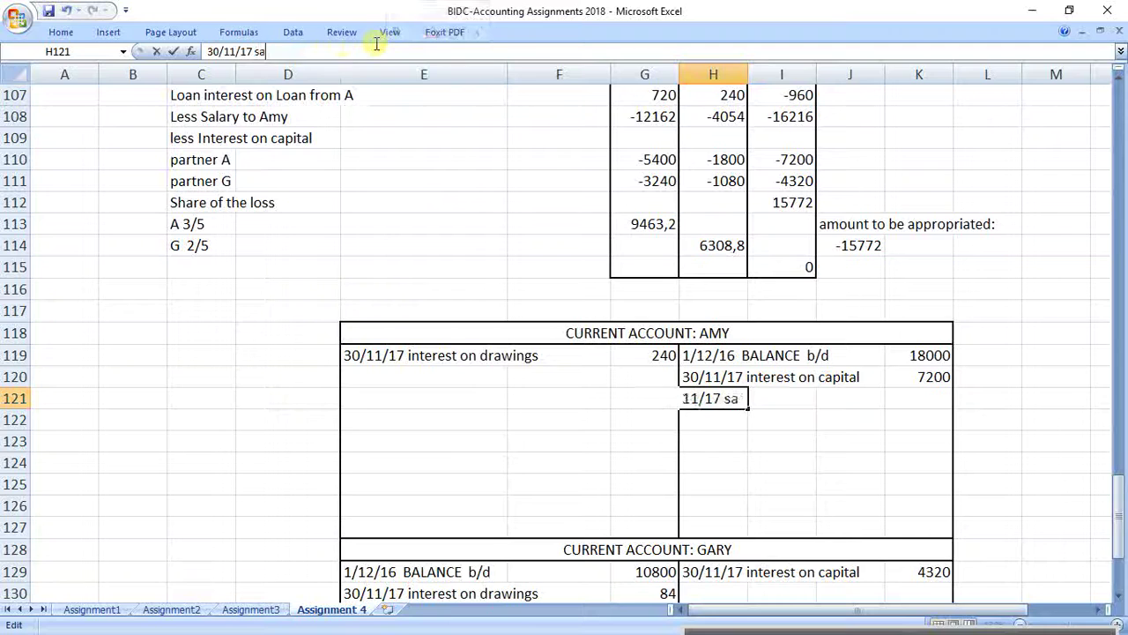
pyautogui.write('lar')
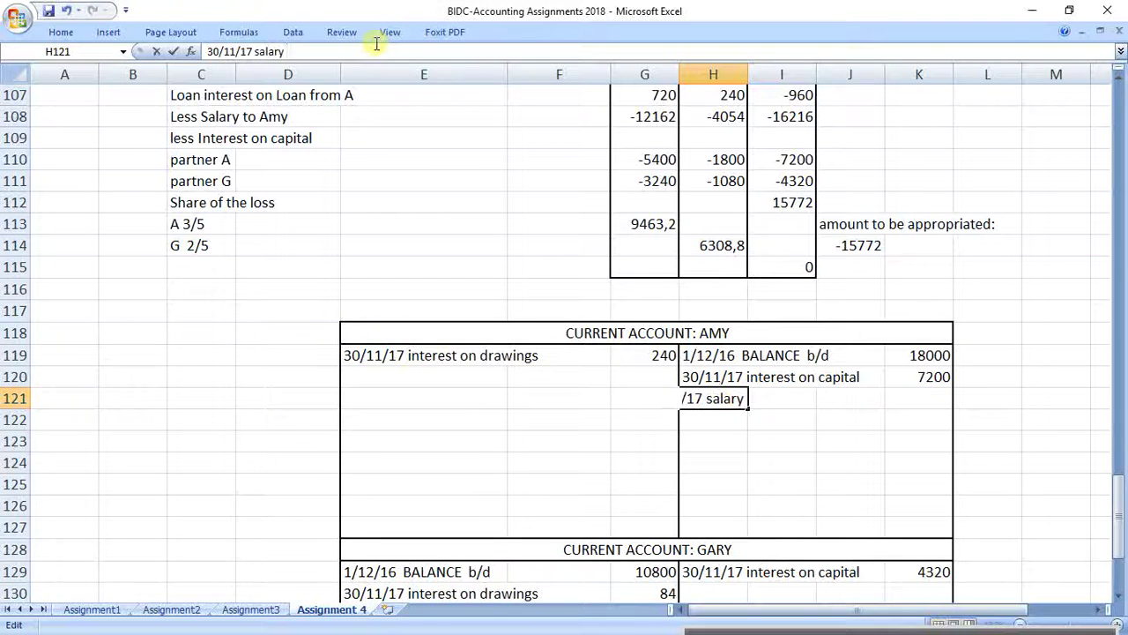
pyautogui.write('y')
pyautogui.press('Return')
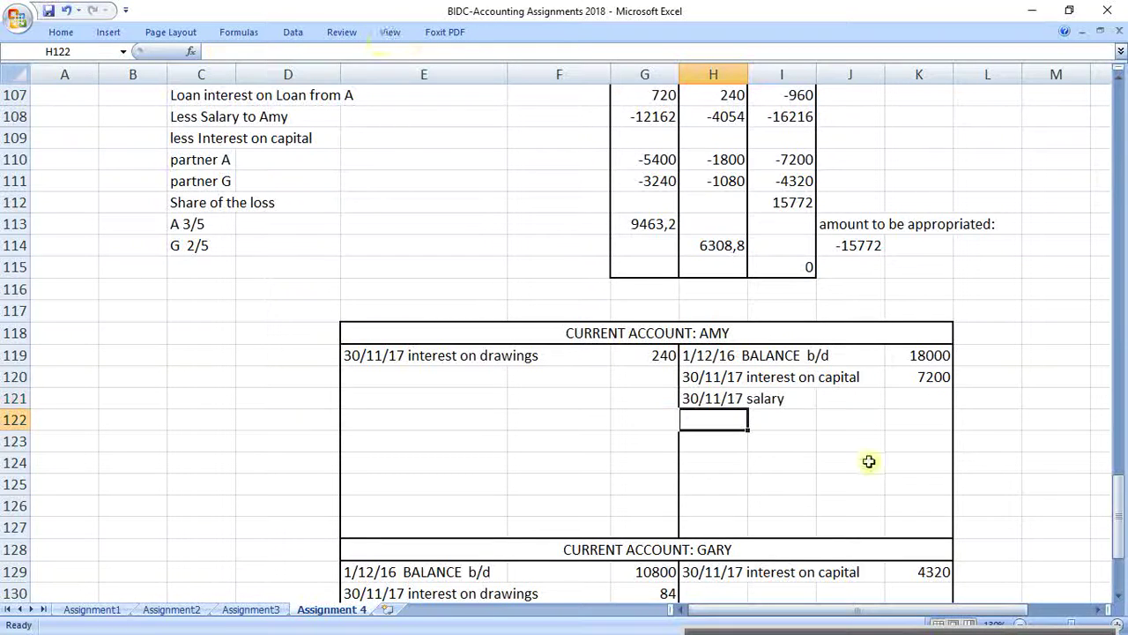
# Enter partner A's salary, 16216, in K121 on the credit side of the current account.
pyautogui.click(919, 399)
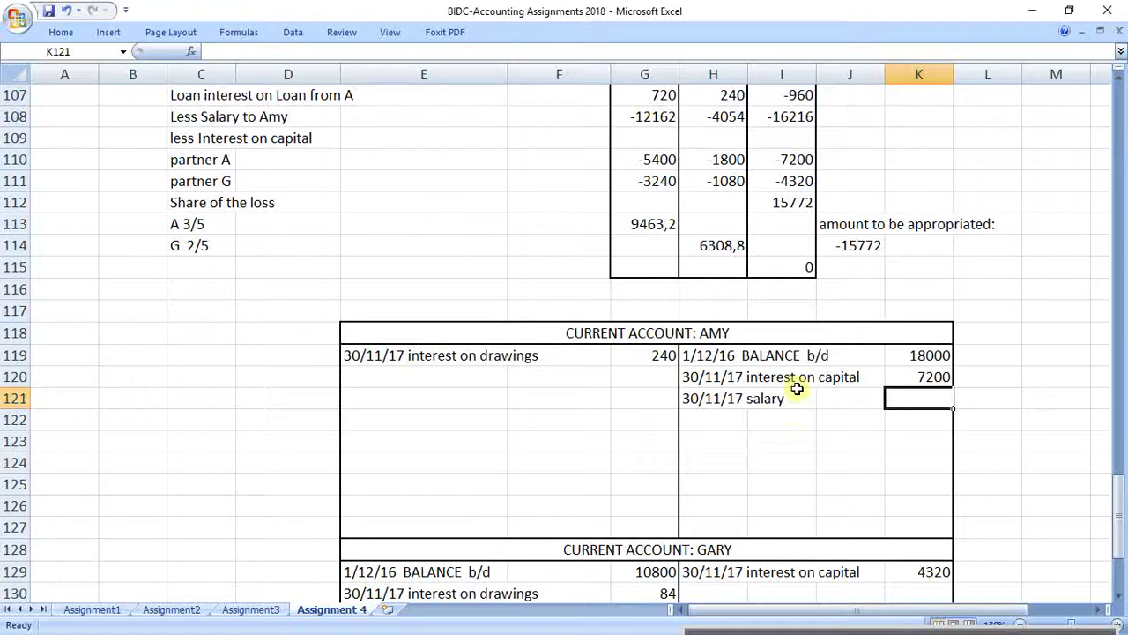
pyautogui.write('16')
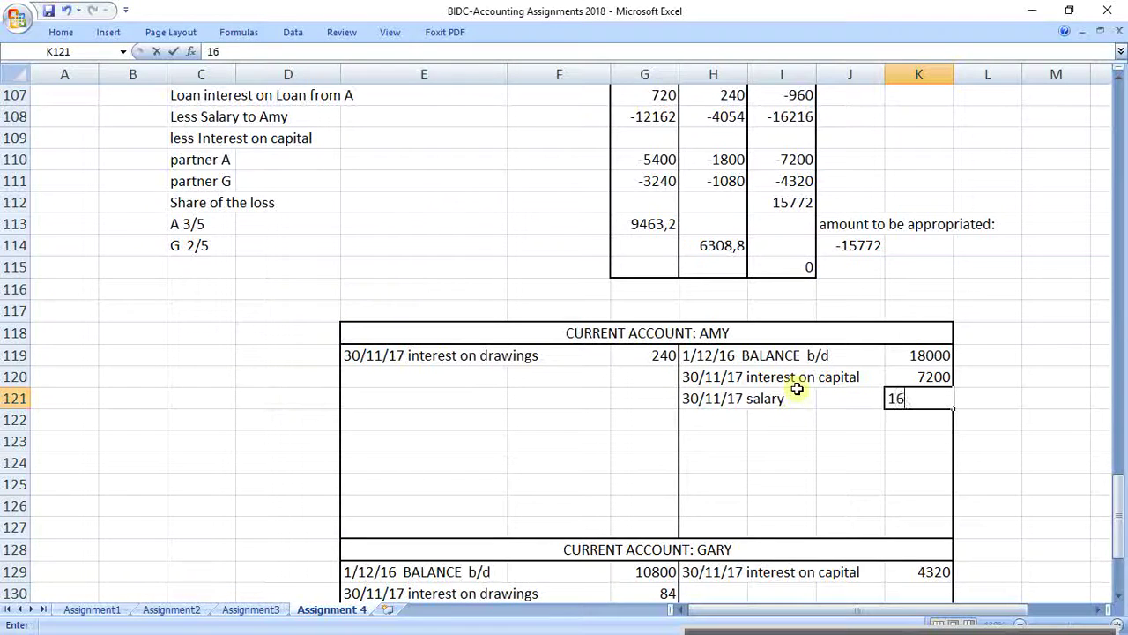
pyautogui.write('216')
pyautogui.press('Return')
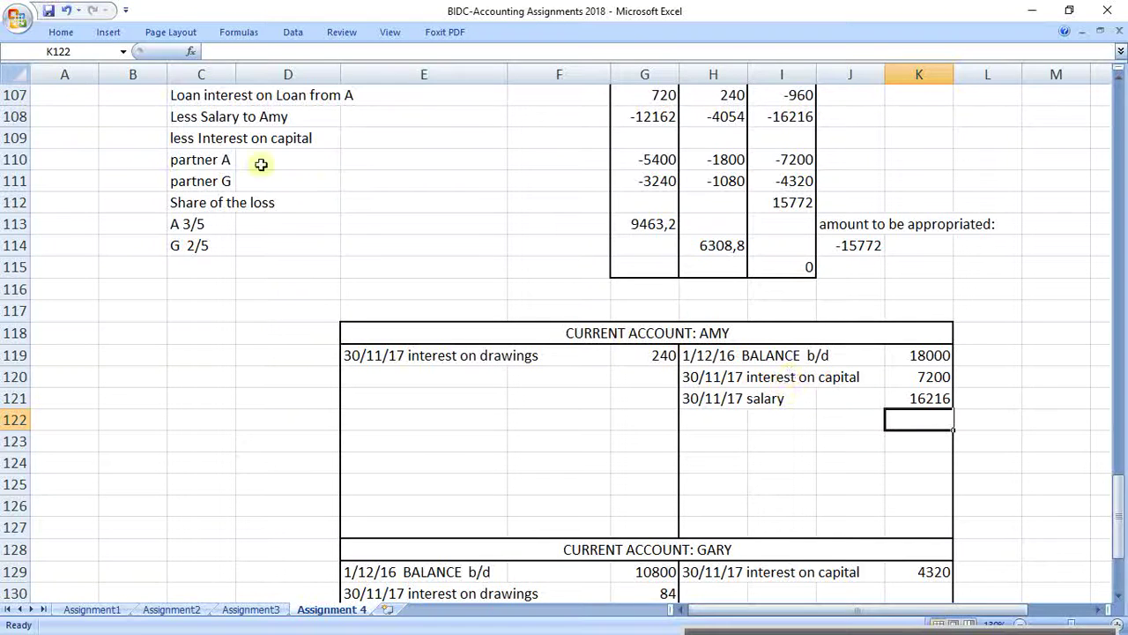
# Review the share of the loss in the appropriation account and copy the interest on drawings description from E119 to E120.
pyautogui.moveTo(232, 202); pyautogui.dragTo(774, 238)
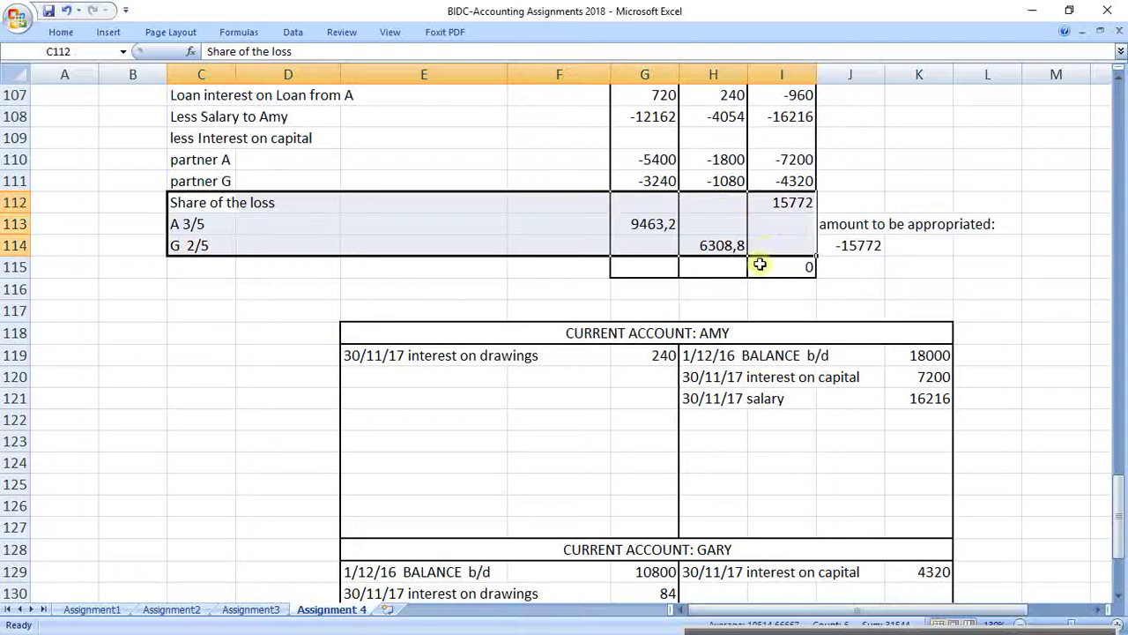
pyautogui.scroll(-1, 764, 262)
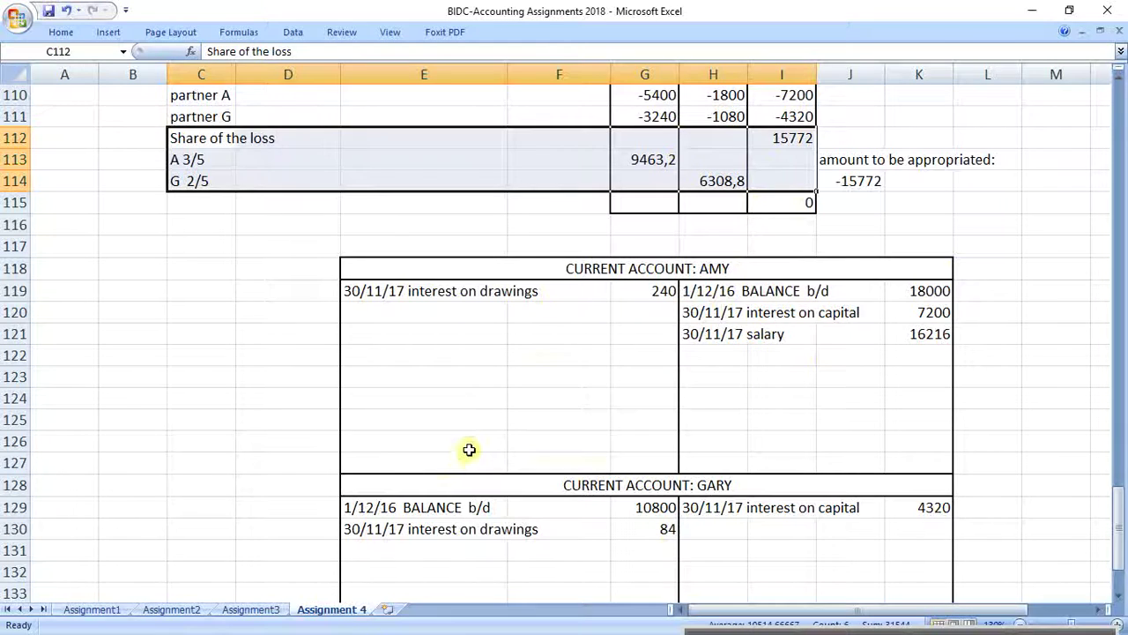
pyautogui.scroll(-1, 467, 448)
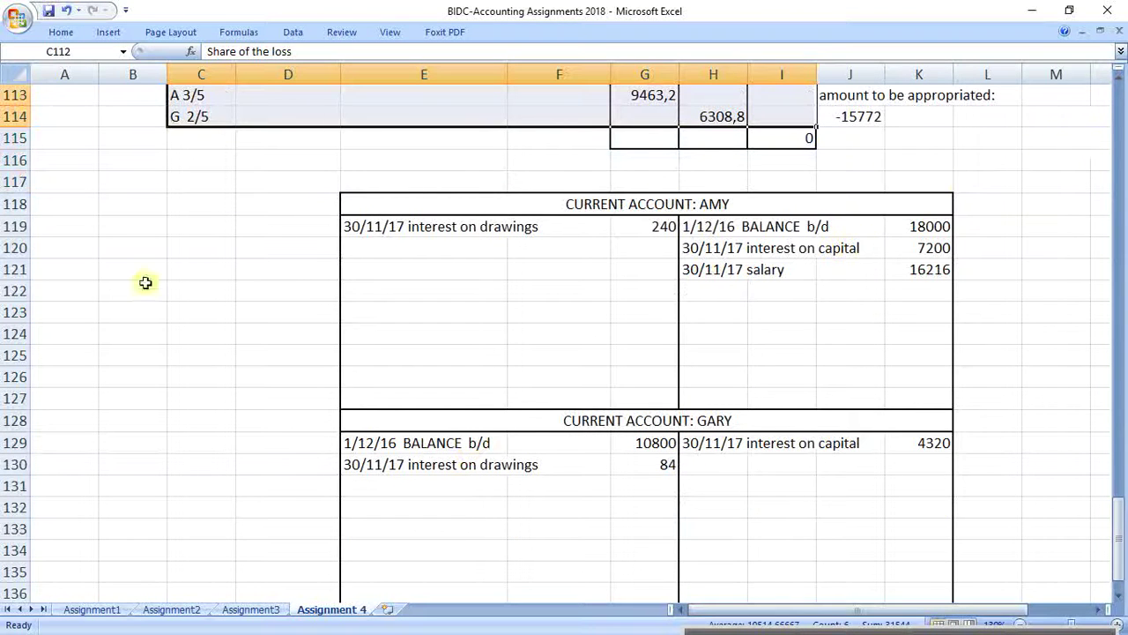
pyautogui.click(377, 255)
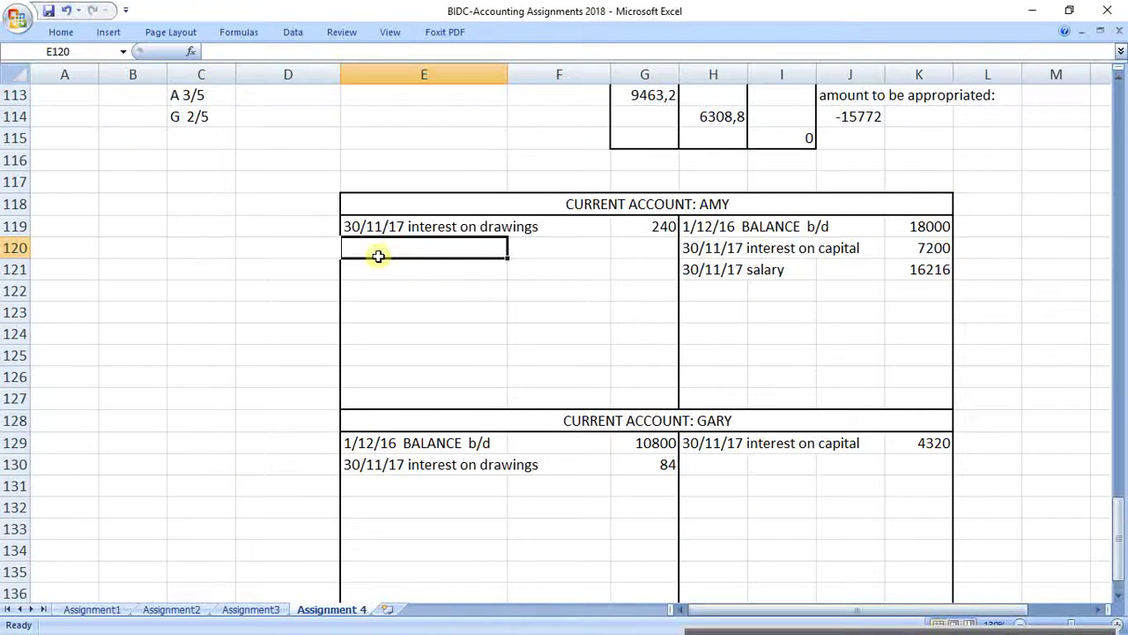
pyautogui.press('Up')
pyautogui.hotkey('ctrl', 'c')
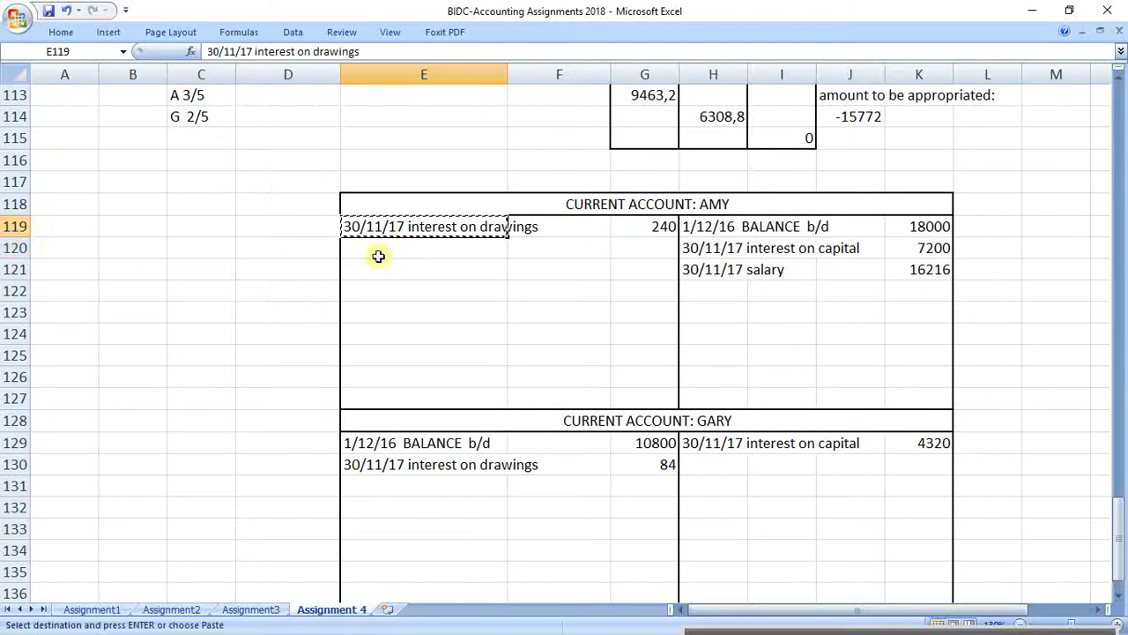
pyautogui.press('Down')
pyautogui.hotkey('ctrl', 'v')
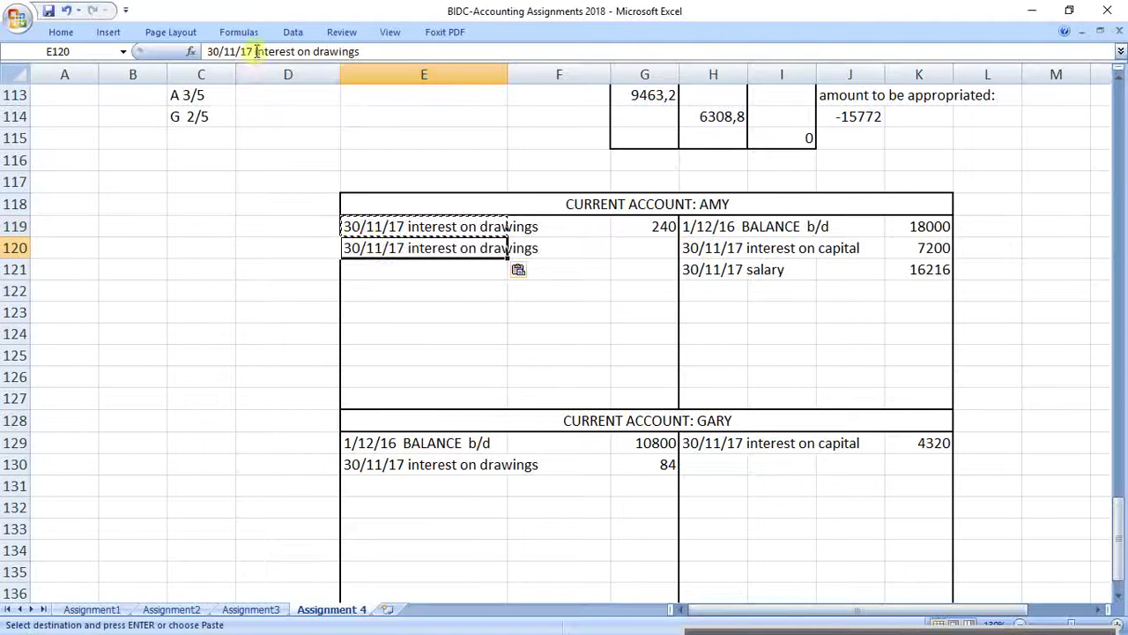
# Reword the copied description in E120 of partner A's current account to "30/11/17 Appropriation".
pyautogui.moveTo(252, 52); pyautogui.dragTo(365, 51)
pyautogui.hotkey('shift', 'Home')
pyautogui.click(391, 53)
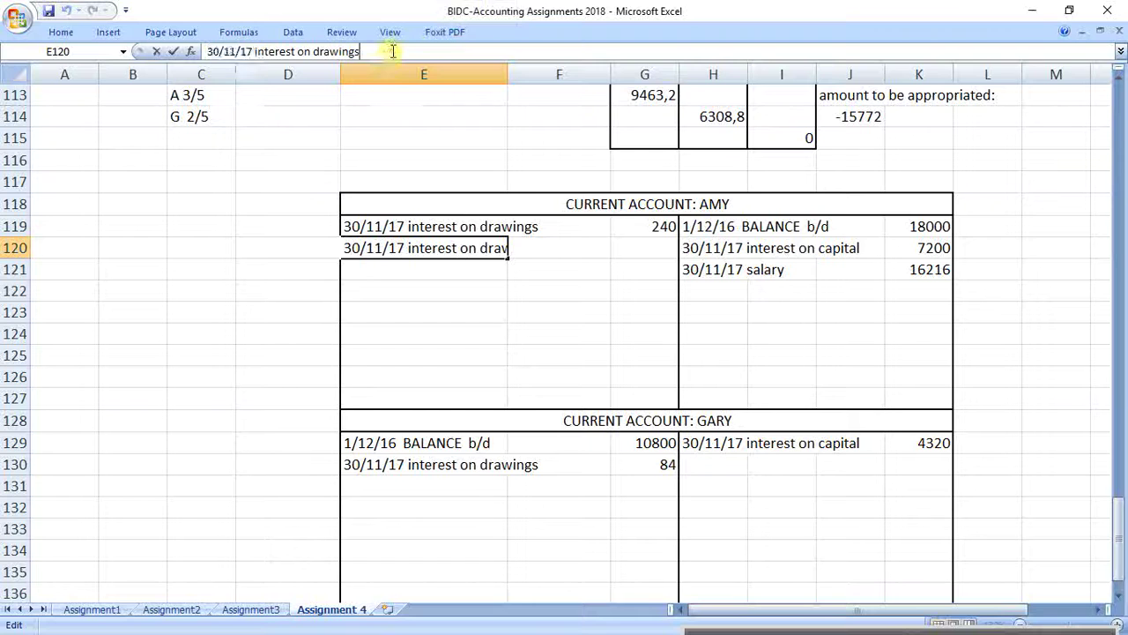
pyautogui.press('BackSpace')
pyautogui.press('BackSpace')
pyautogui.press('BackSpace')
pyautogui.press('BackSpace')
pyautogui.press('BackSpace')
pyautogui.press('BackSpace')
pyautogui.press('BackSpace')
pyautogui.press('BackSpace')
pyautogui.press('BackSpace')
pyautogui.press('BackSpace')
pyautogui.press('BackSpace')
pyautogui.press('BackSpace')
pyautogui.press('BackSpace')
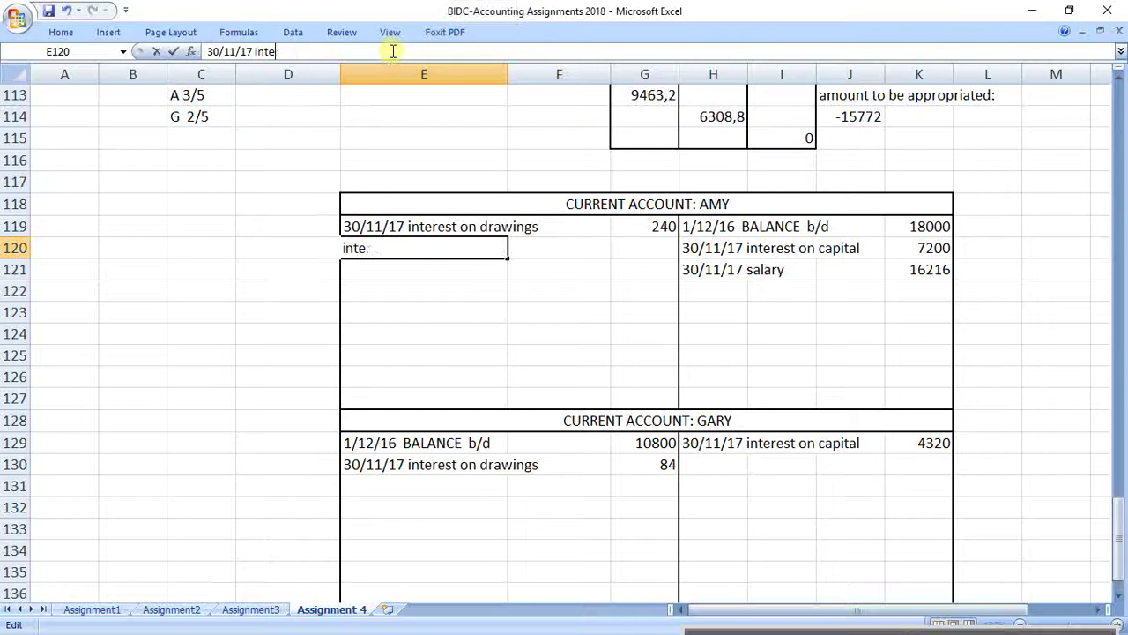
pyautogui.press('BackSpace')
pyautogui.press('BackSpace')
pyautogui.press('BackSpace')
pyautogui.write('Appro')
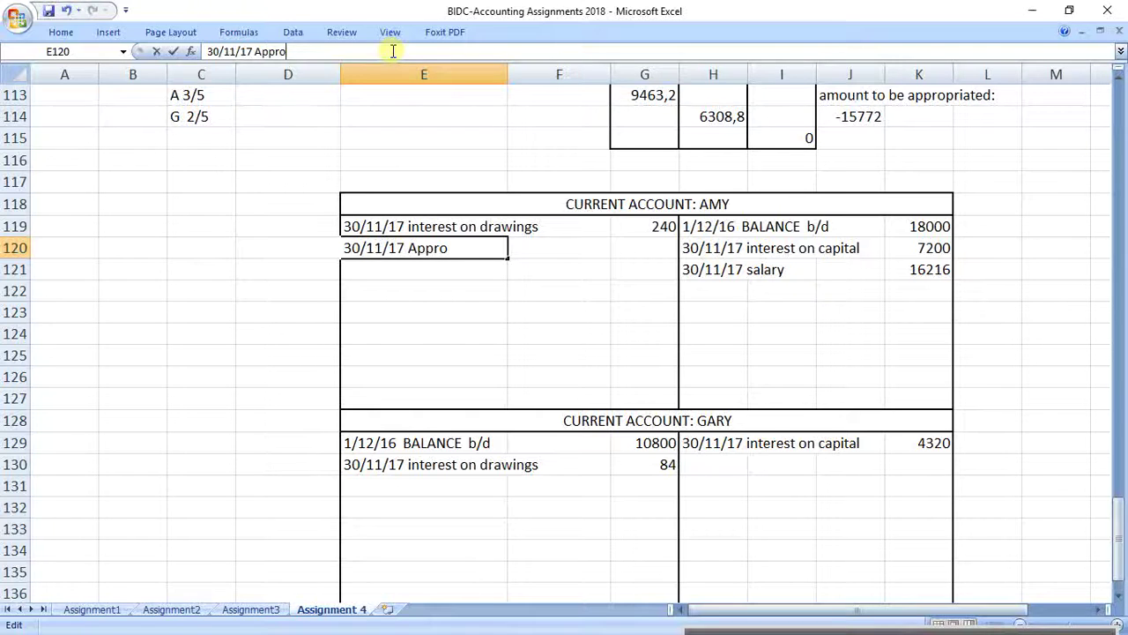
pyautogui.write('priation')
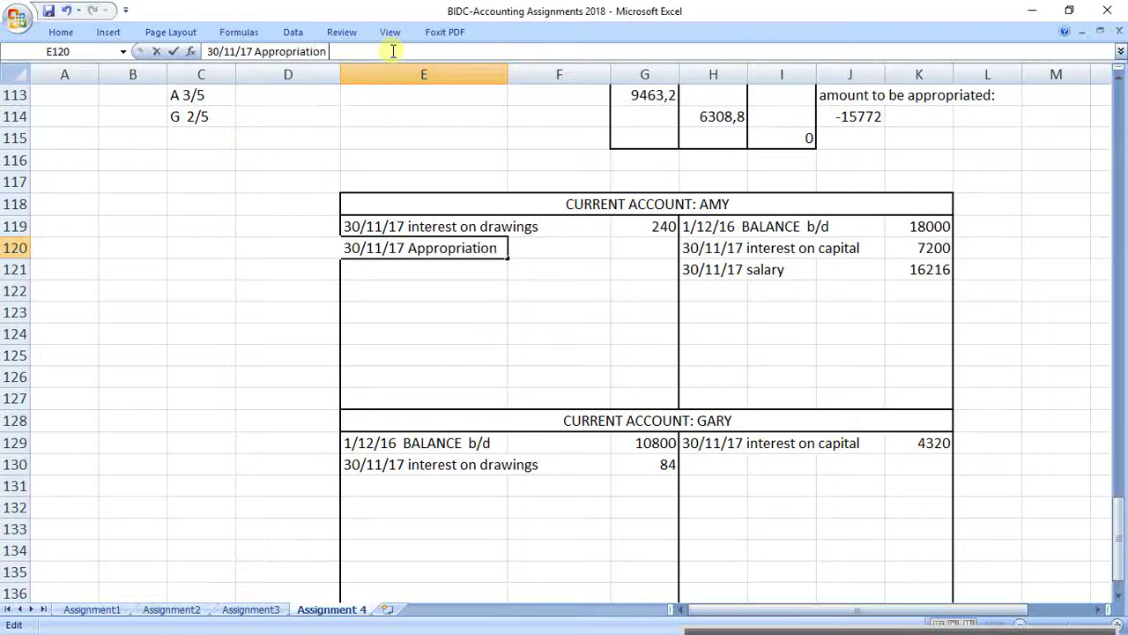
pyautogui.press('Return')
# Enter partner A's share of the loss, 9463,20, in G120 beside the appropriation entry.
pyautogui.press('Up')
pyautogui.press('Right')
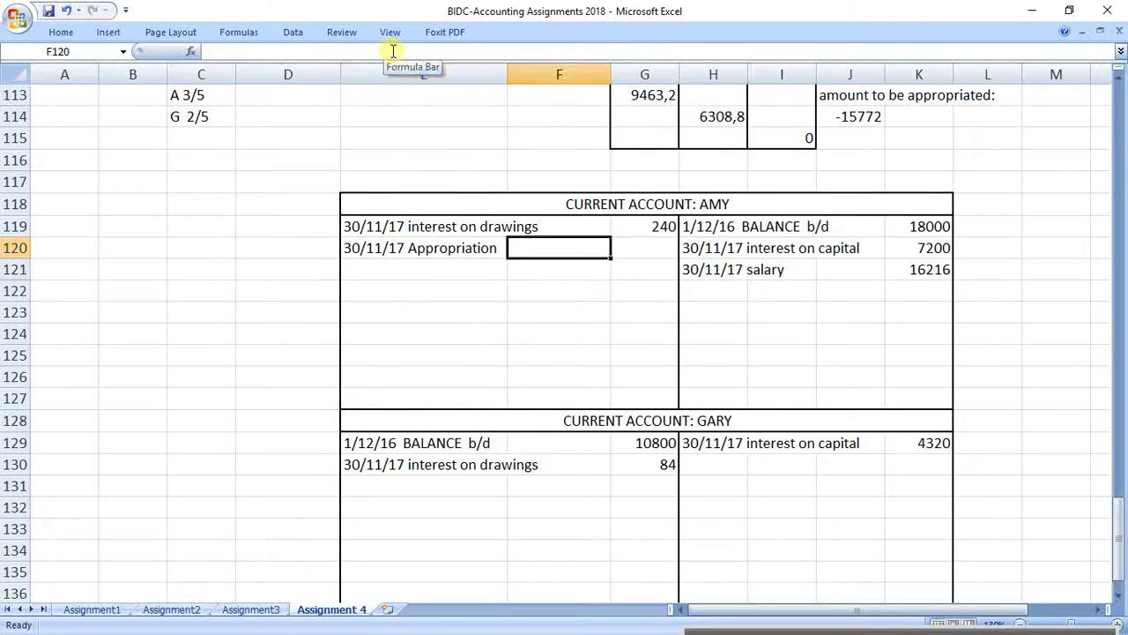
pyautogui.press('Right')
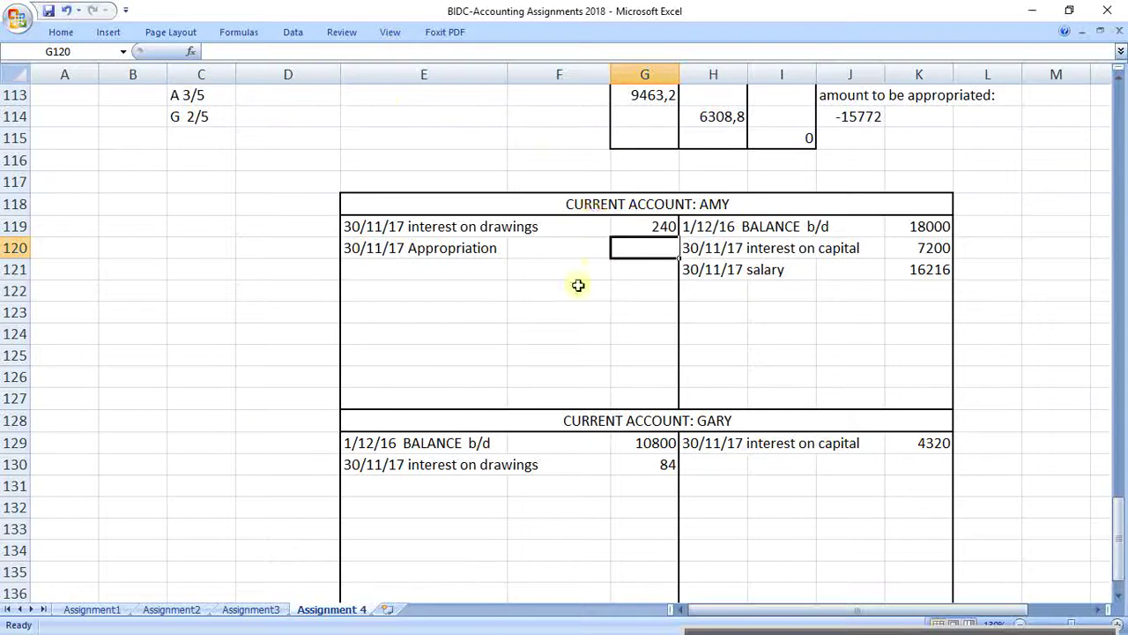
pyautogui.write('9463,20')
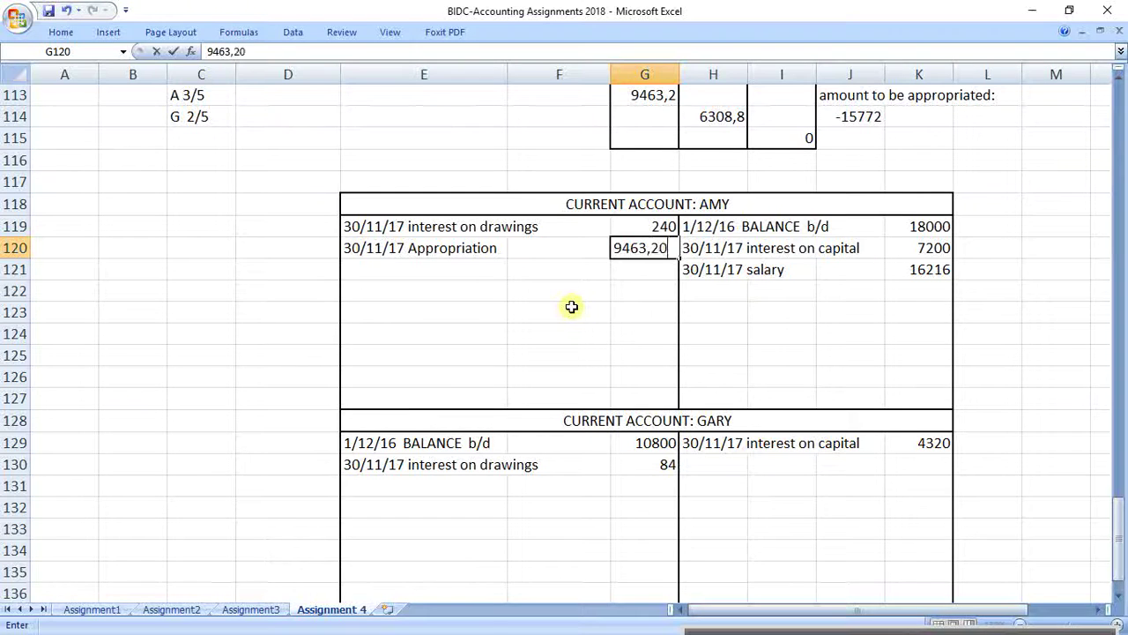
pyautogui.press('Return')
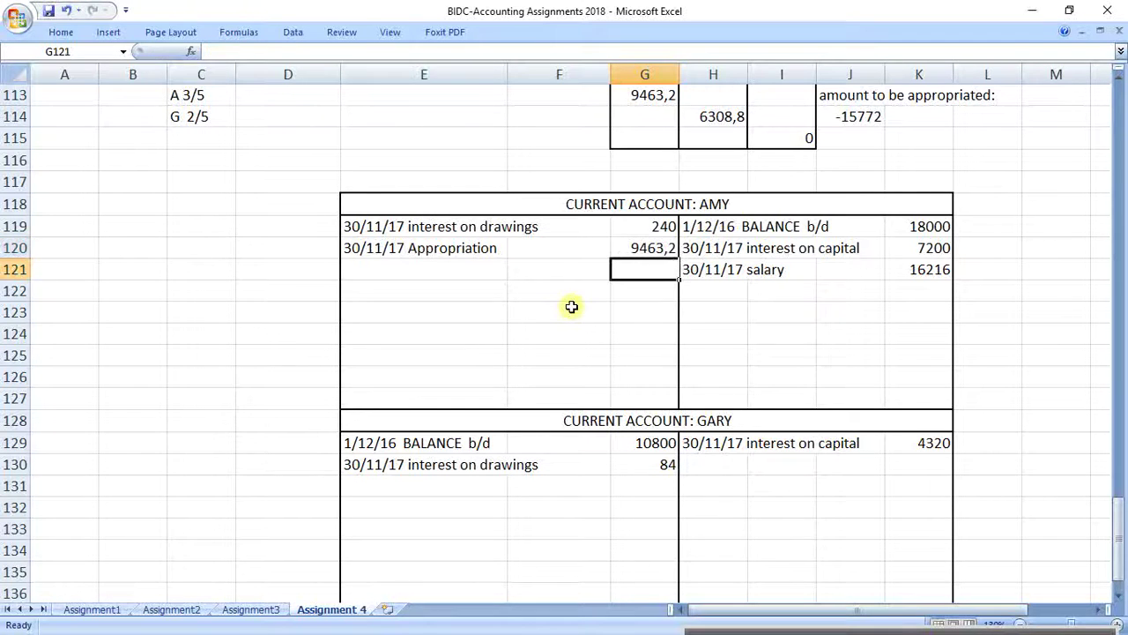
# Copy the appropriation description from E120 to E131 in partner G's account and link G131 to the loss share with =H114.
pyautogui.click(382, 249)
pyautogui.hotkey('ctrl', 'c')
pyautogui.click(379, 484)
pyautogui.hotkey('ctrl', 'v')
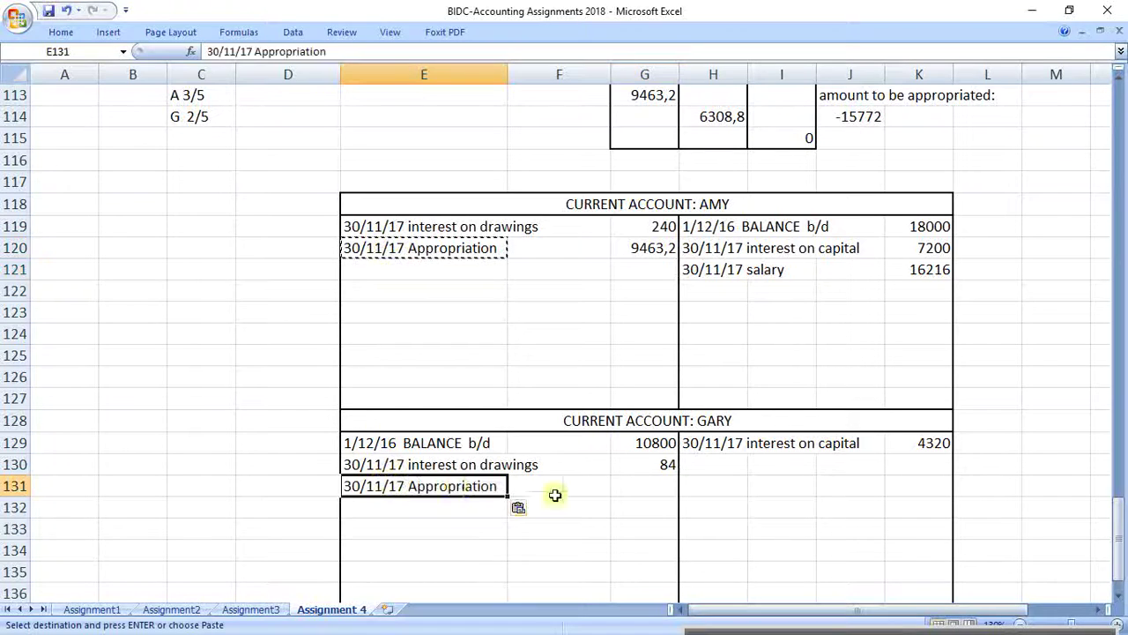
pyautogui.click(659, 481)
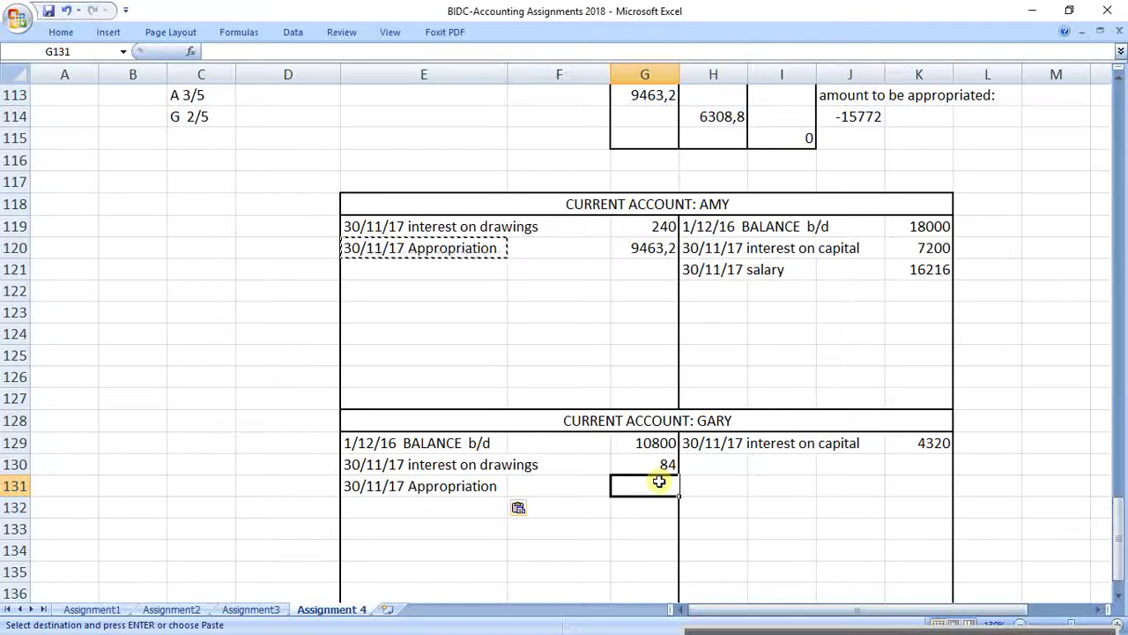
pyautogui.write('=')
pyautogui.click(713, 117)
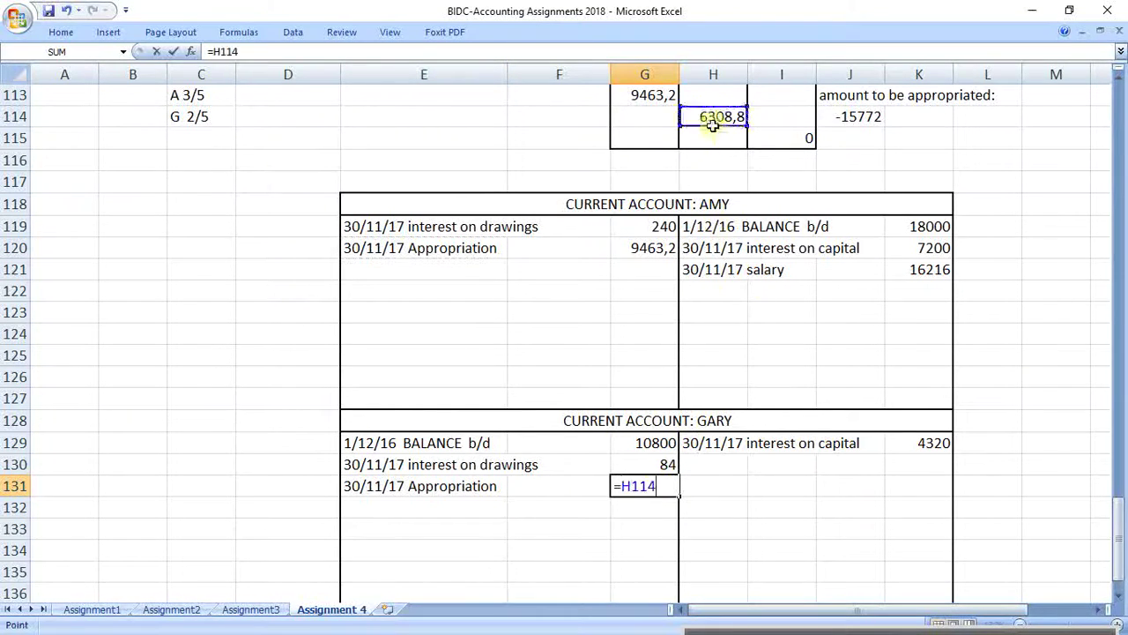
pyautogui.press('Return')
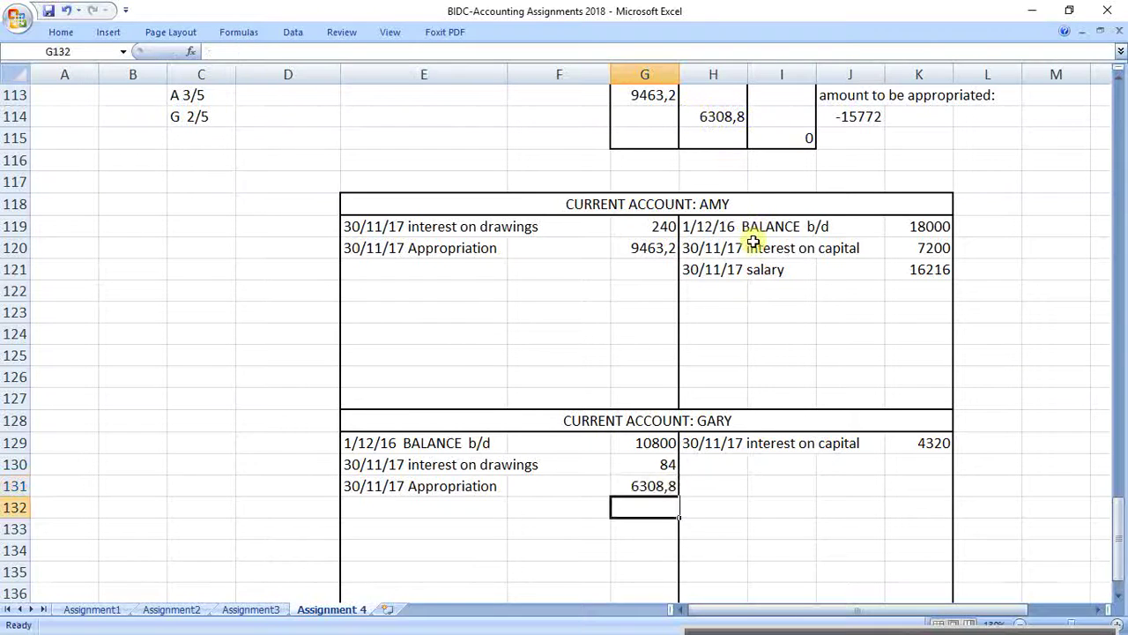
# Review the 9-month, 3-month and total columns of the appropriation account, including the loss share rows 113 and 114, against the current accounts.
pyautogui.scroll(1, 736, 260)
pyautogui.scroll(4, 733, 266)
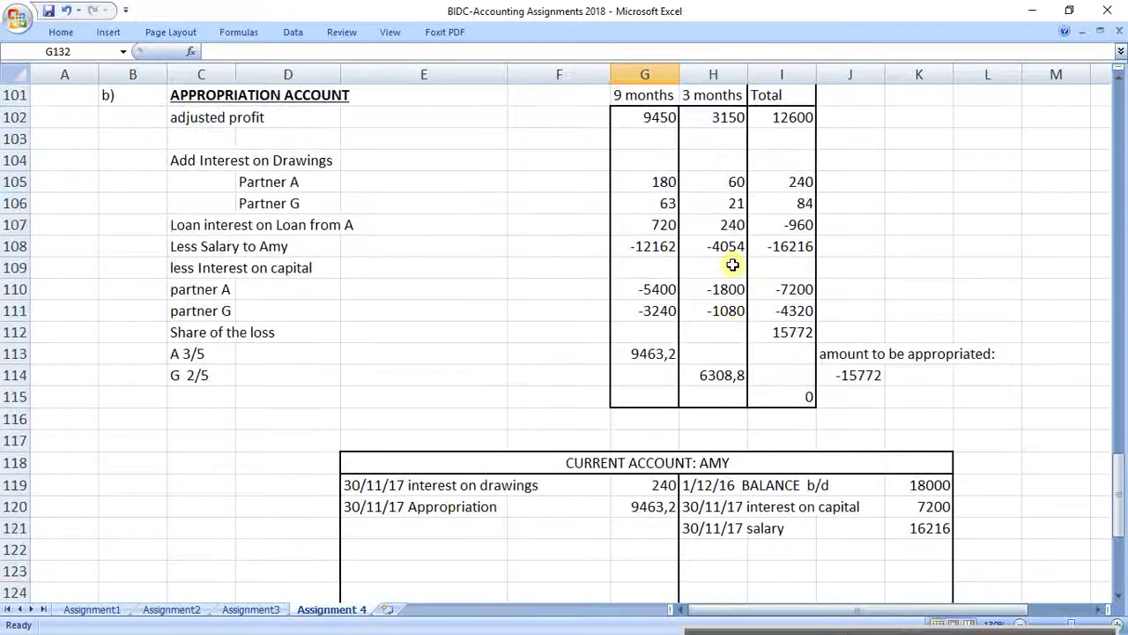
pyautogui.scroll(-4, 733, 265)
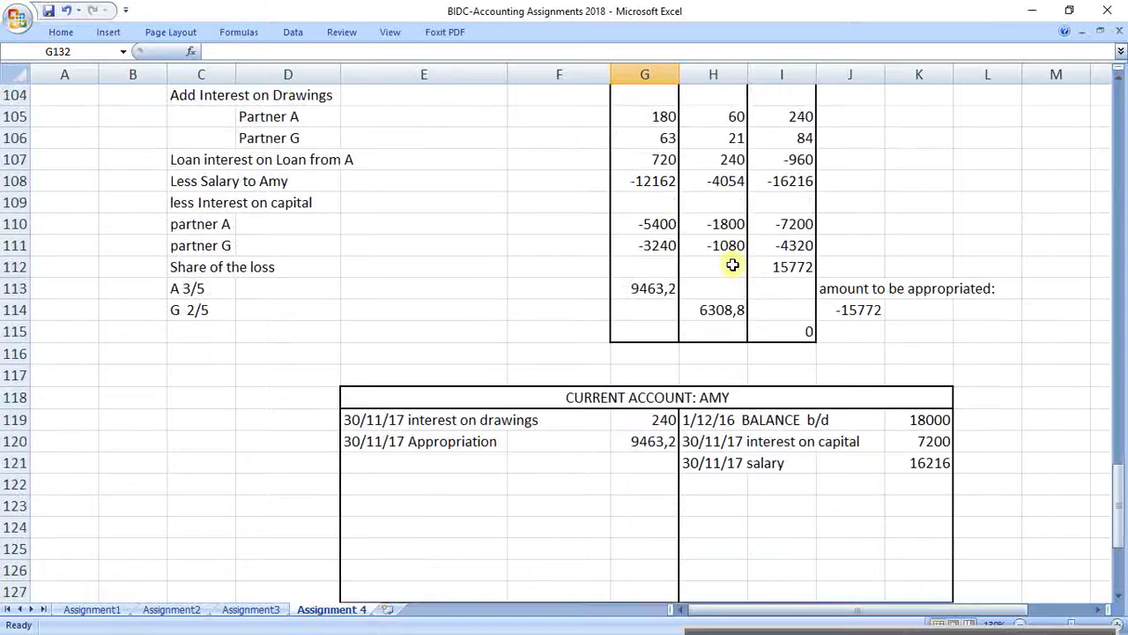
pyautogui.scroll(-1, 733, 265)
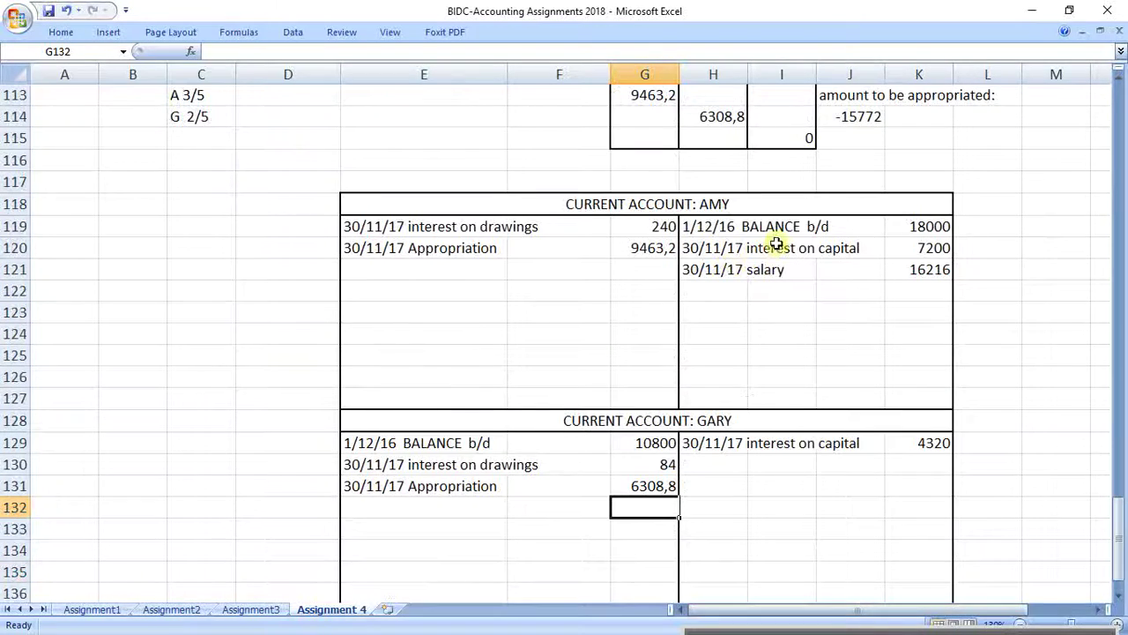
pyautogui.scroll(1, 776, 268)
pyautogui.scroll(3, 778, 268)
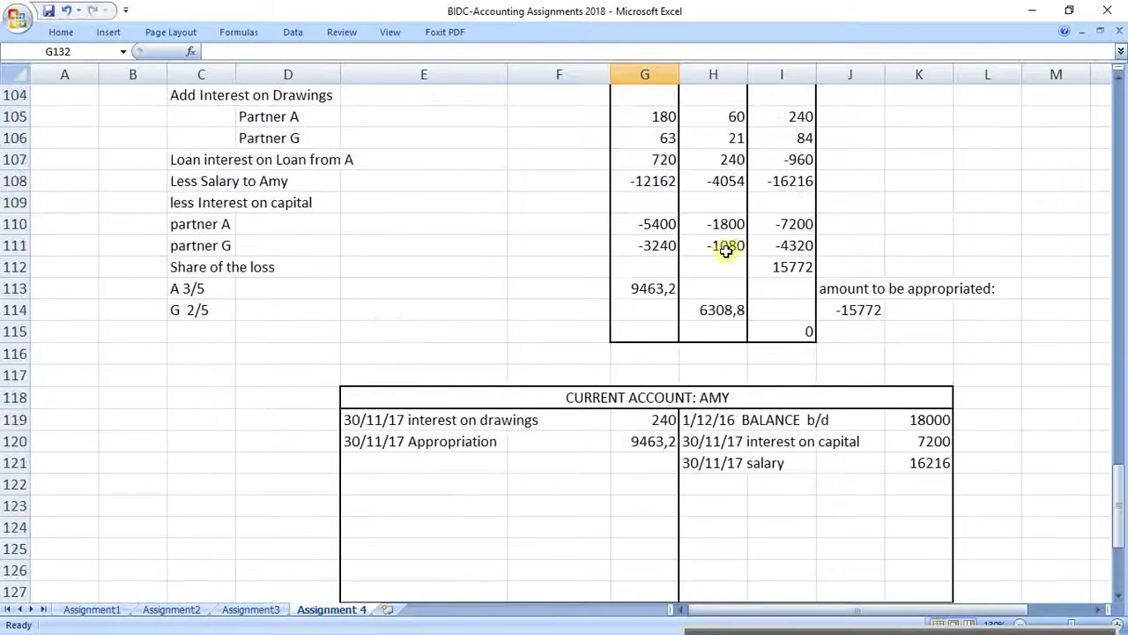
pyautogui.scroll(1, 646, 132)
pyautogui.moveTo(651, 157); pyautogui.dragTo(652, 418)
pyautogui.moveTo(711, 341); pyautogui.dragTo(738, 445)
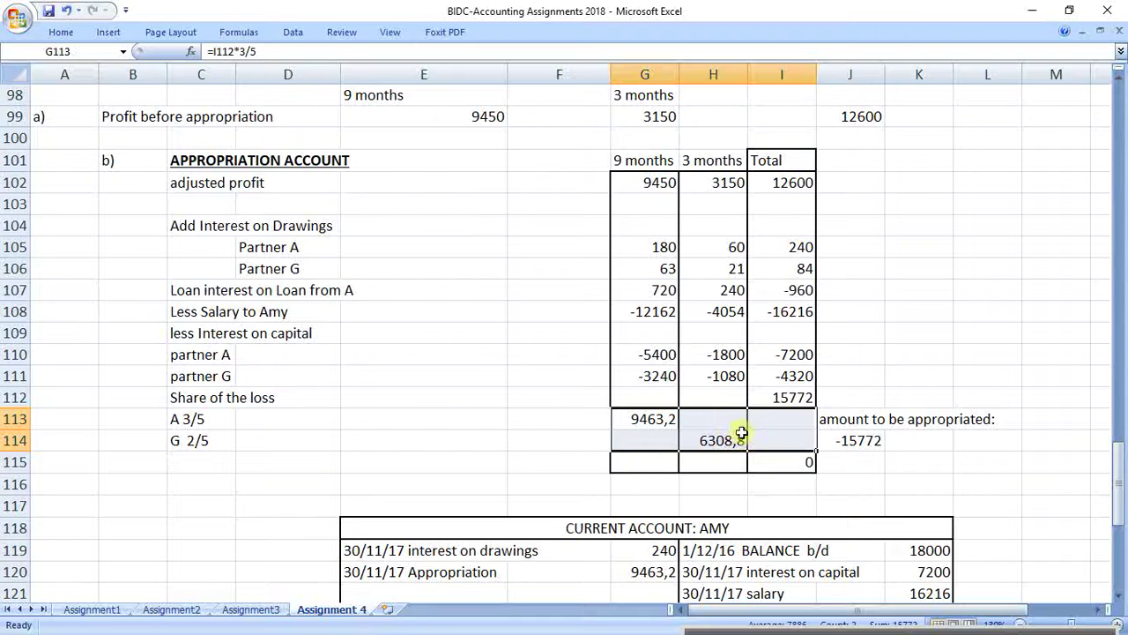
pyautogui.moveTo(650, 415); pyautogui.dragTo(799, 436)
pyautogui.click(782, 419)
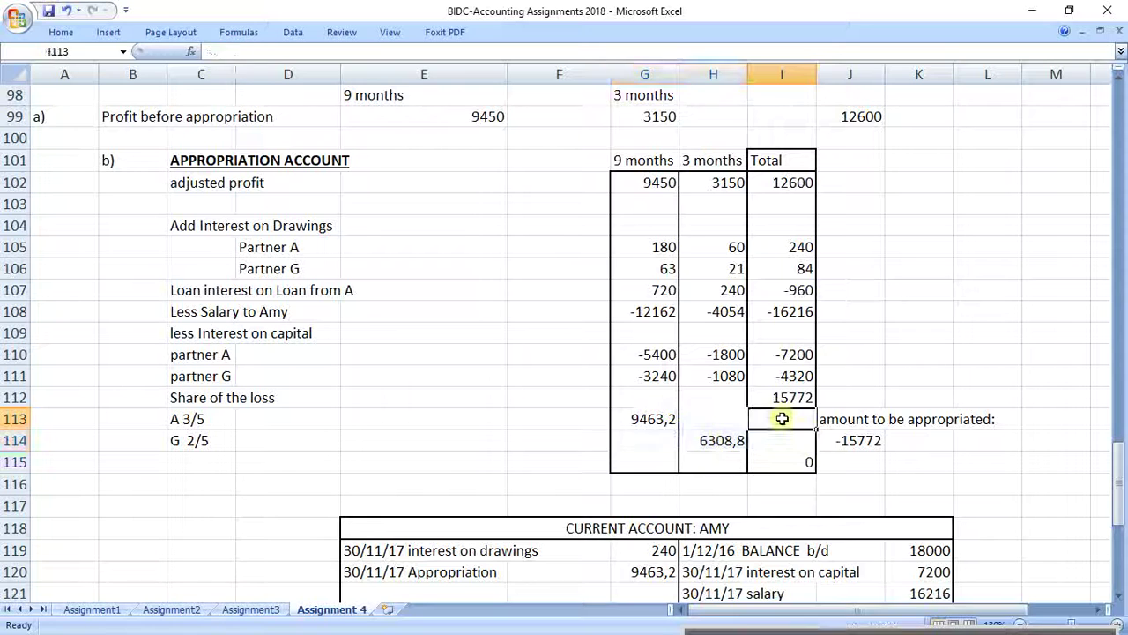
pyautogui.moveTo(782, 419); pyautogui.dragTo(778, 446)
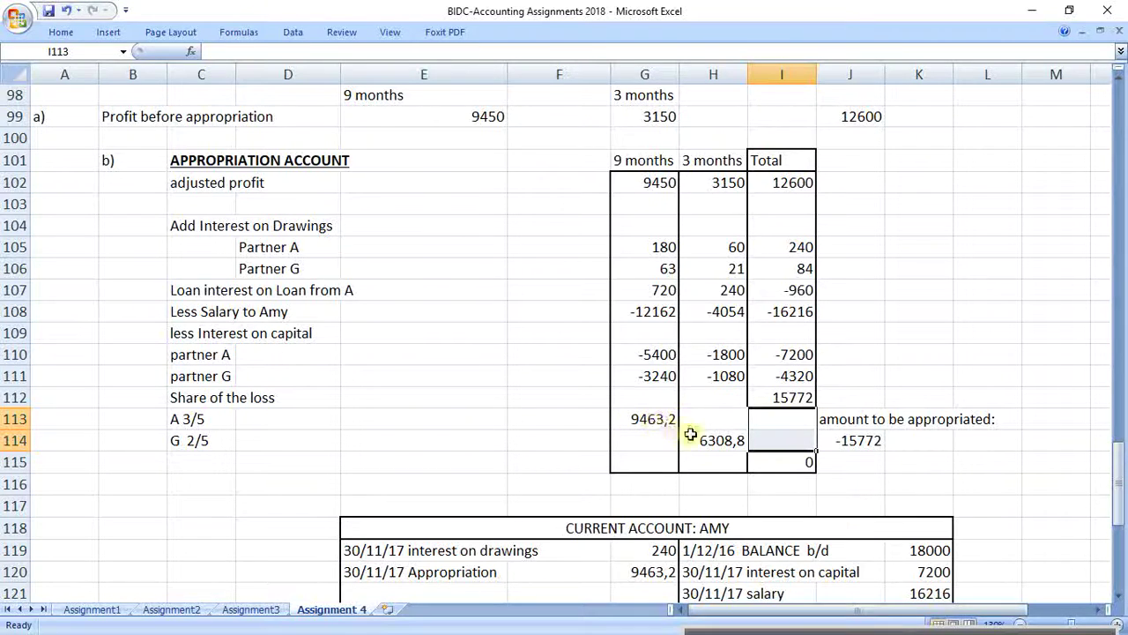
pyautogui.scroll(-2, 743, 441)
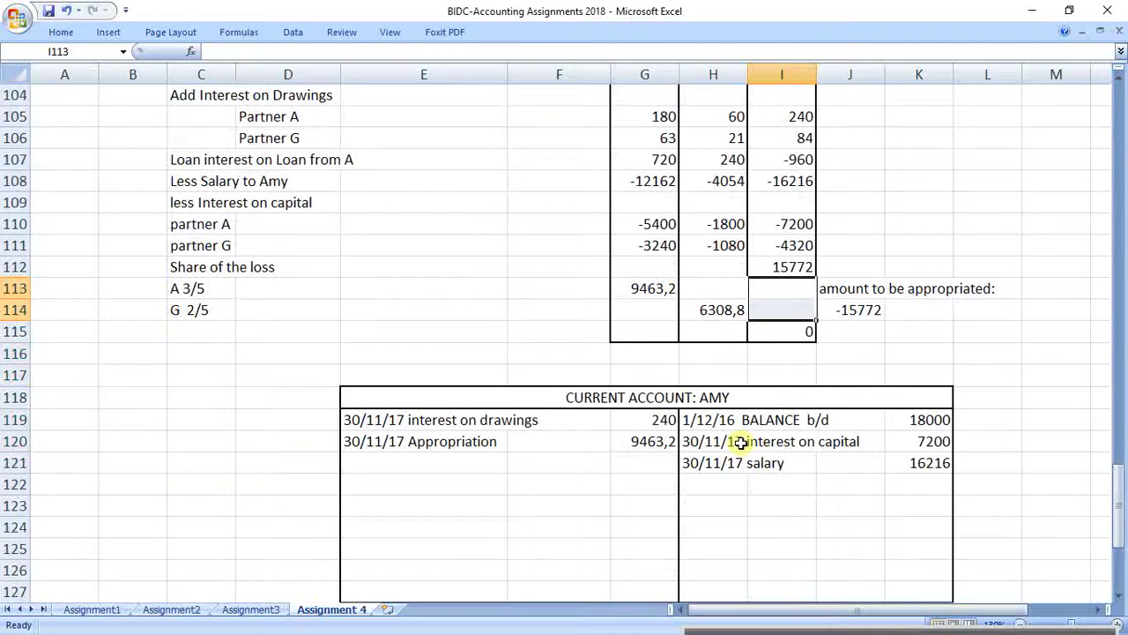
pyautogui.scroll(-1, 741, 442)
pyautogui.scroll(1, 741, 442)
pyautogui.scroll(1, 741, 442)
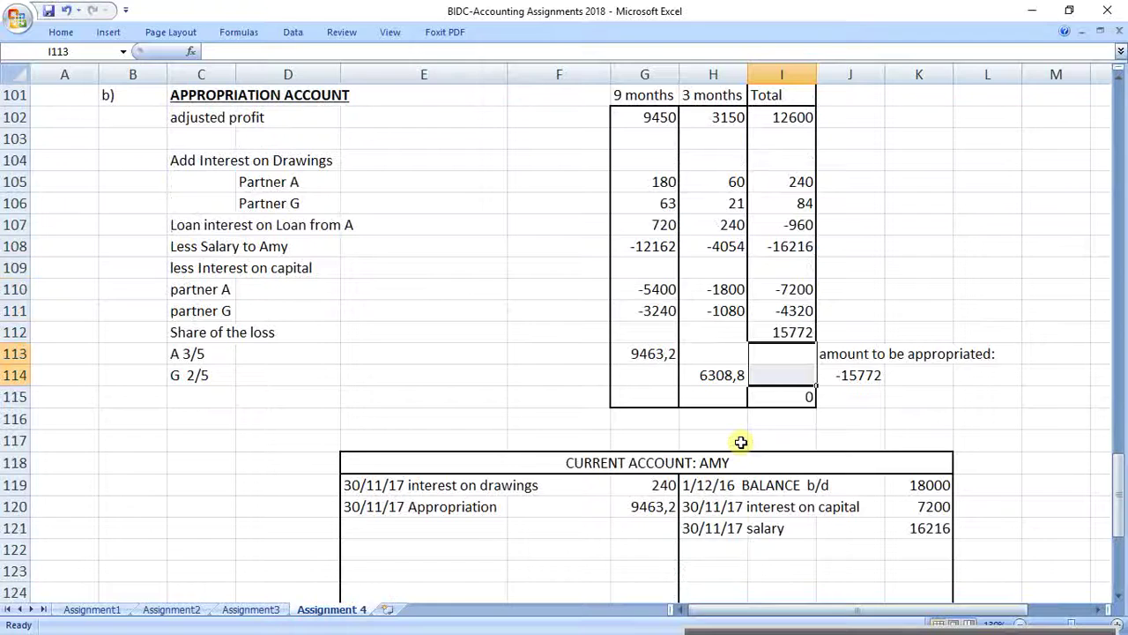
pyautogui.scroll(-2, 740, 440)
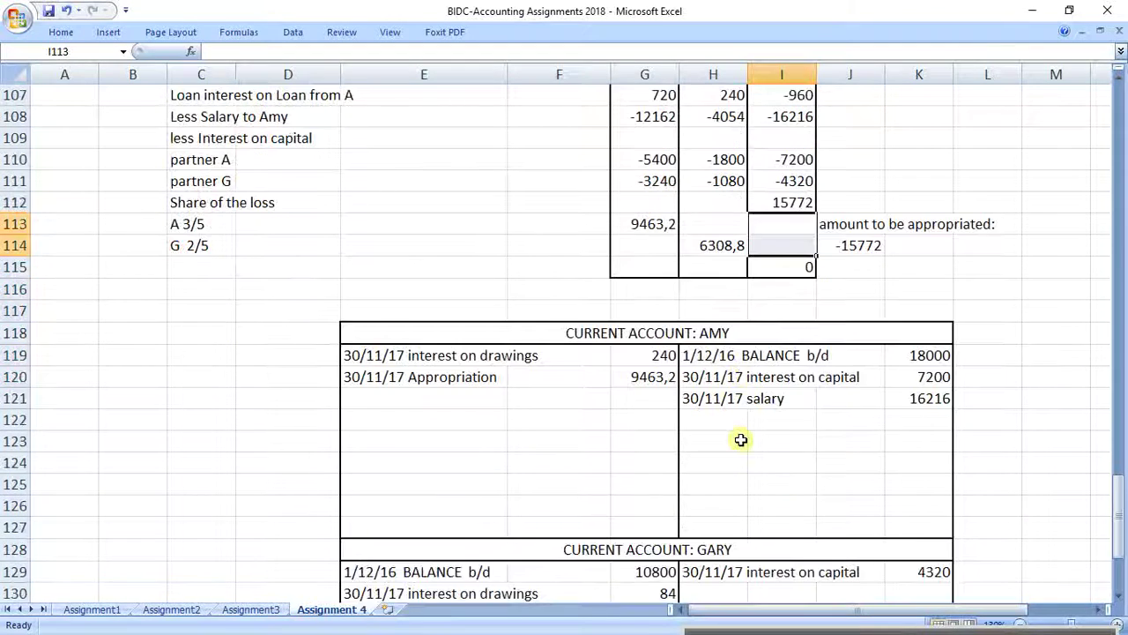
pyautogui.scroll(2, 740, 440)
pyautogui.scroll(-1, 740, 440)
pyautogui.scroll(-1, 741, 441)
pyautogui.scroll(-1, 740, 440)
pyautogui.scroll(-2, 741, 440)
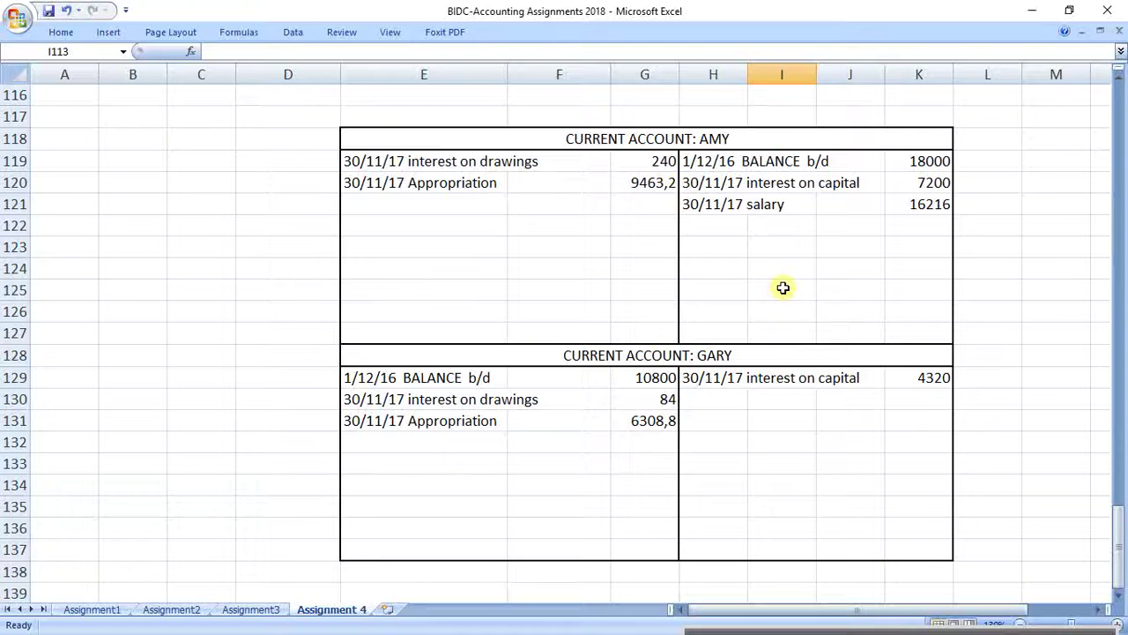
# Put a box border around the total cells K124 and G124 in partner A's current account.
pyautogui.click(909, 266)
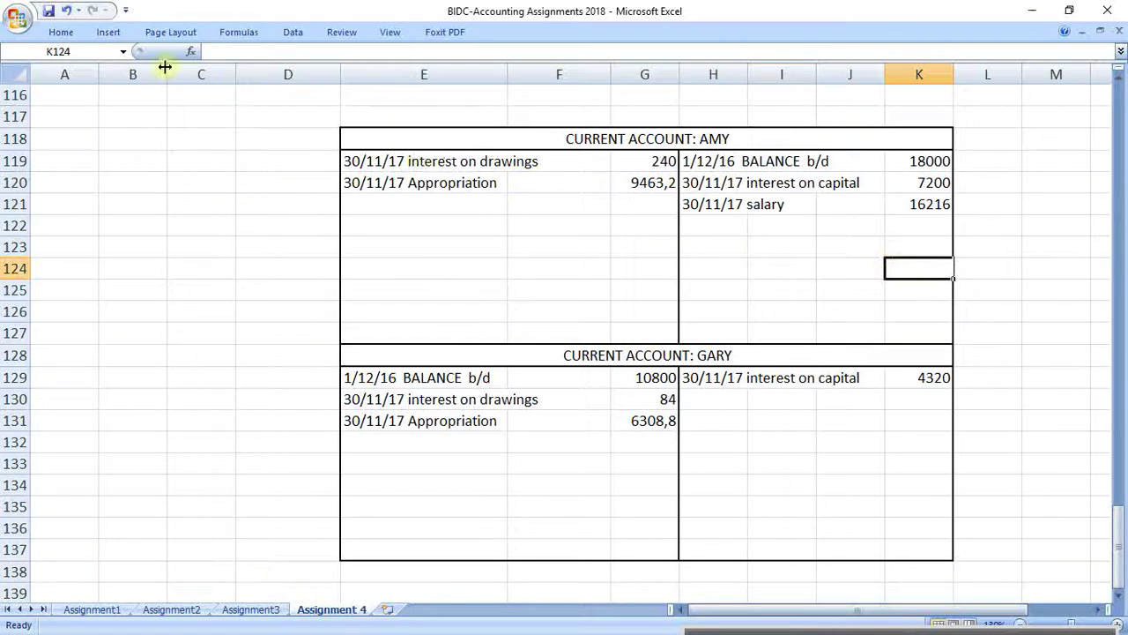
pyautogui.click(64, 32)
pyautogui.click(665, 262)
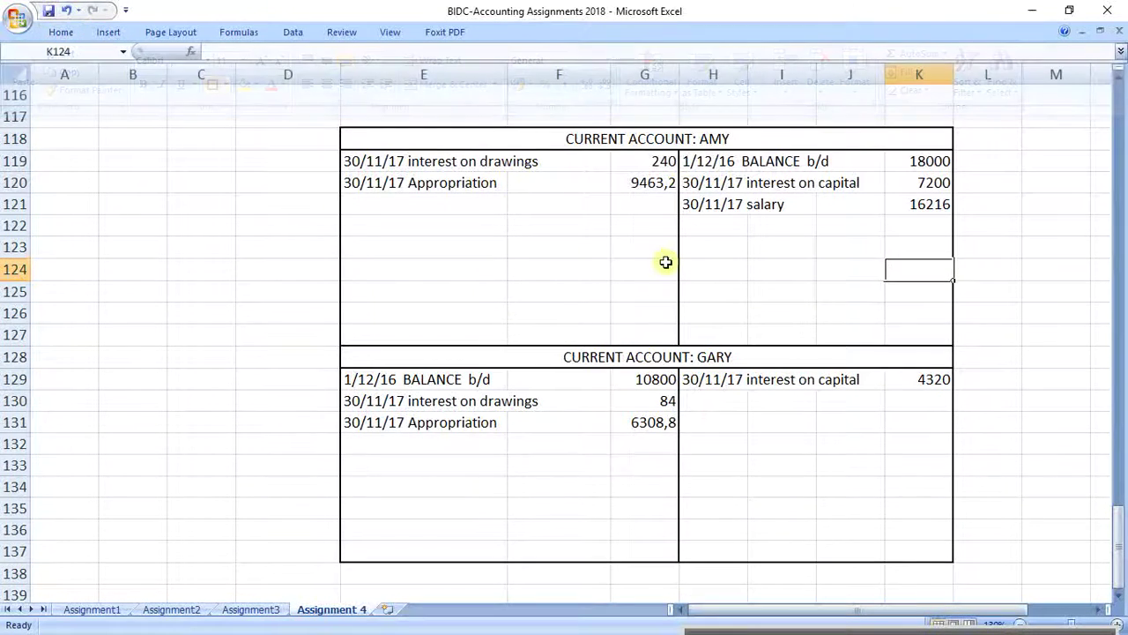
pyautogui.click(652, 269)
pyautogui.click(62, 31)
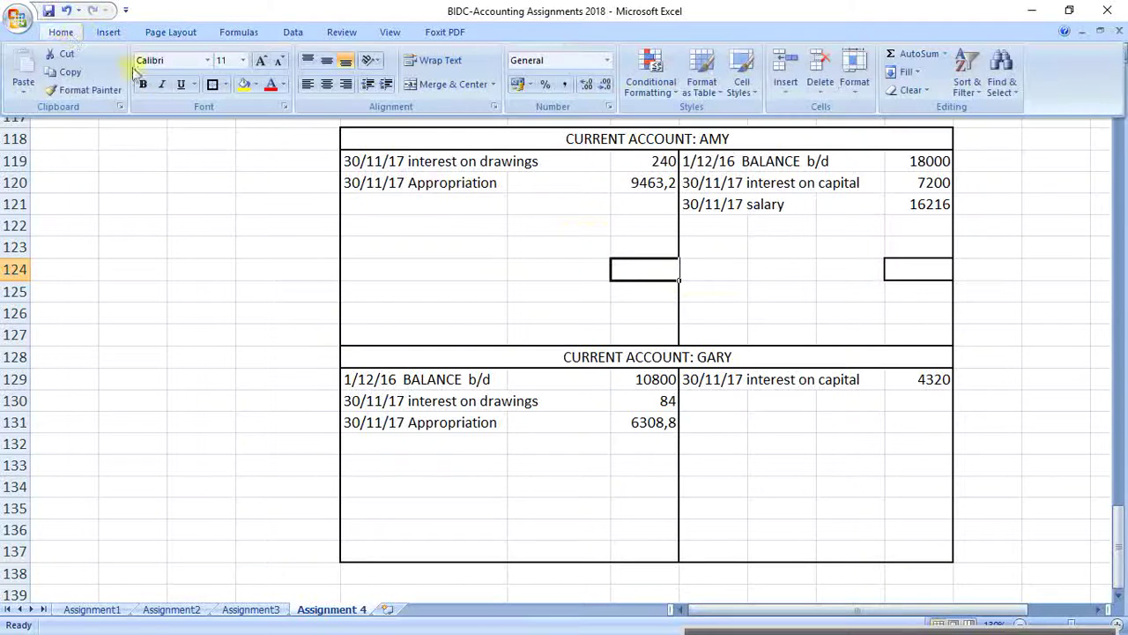
pyautogui.click(591, 221)
pyautogui.click(886, 313)
# Total the credit side of partner A's current account in K124 by summing K119:K121.
pyautogui.click(907, 277)
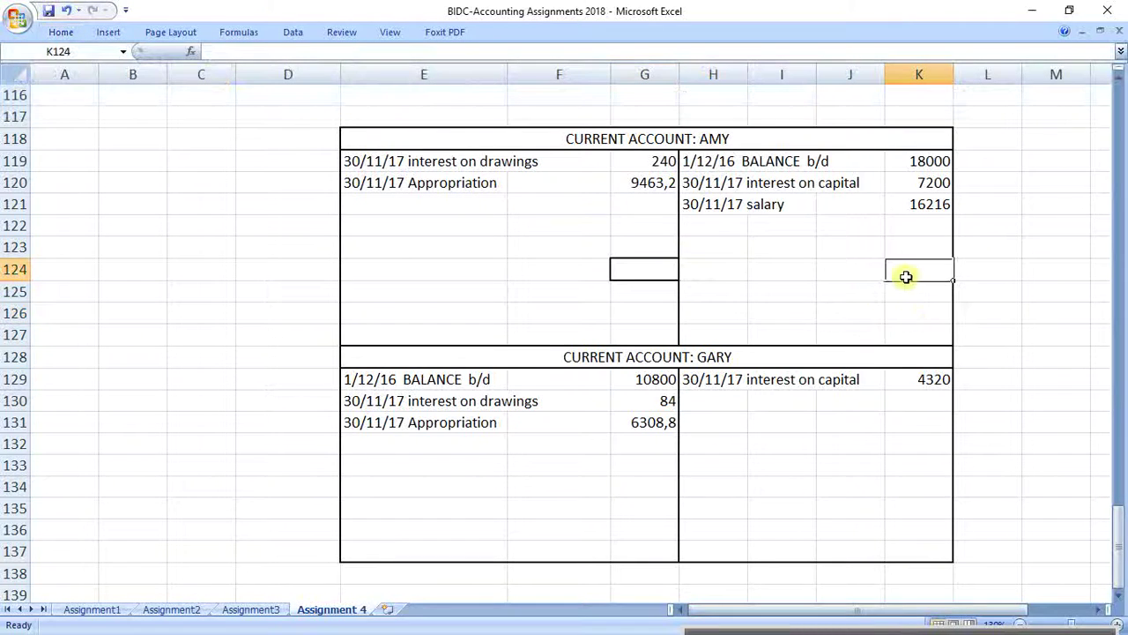
pyautogui.write('=sum(')
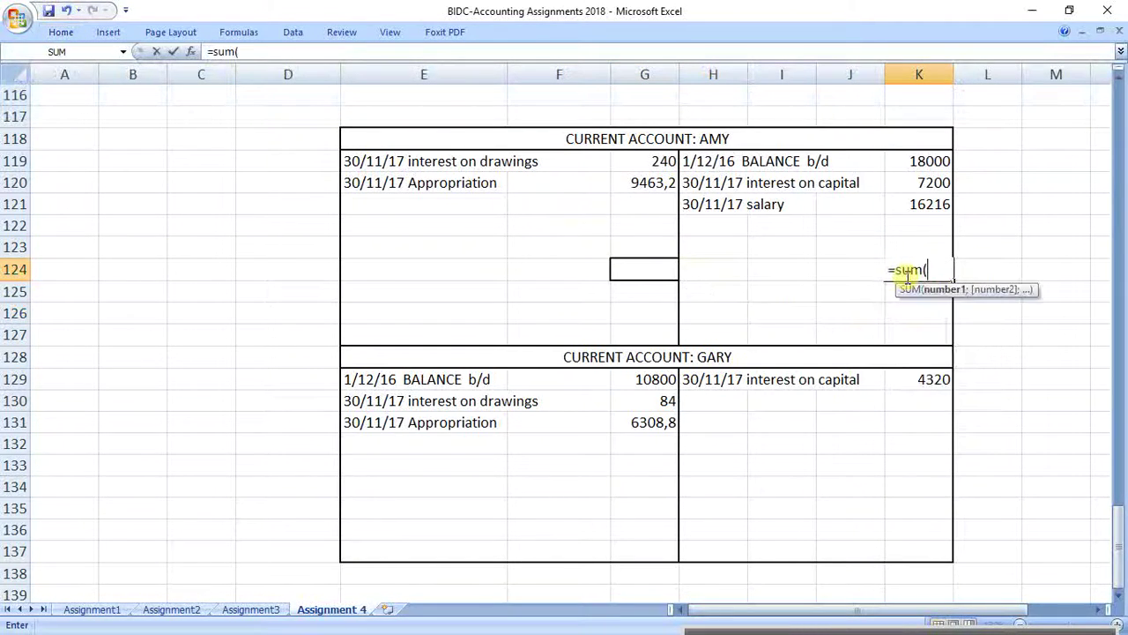
pyautogui.moveTo(935, 161); pyautogui.dragTo(927, 202)
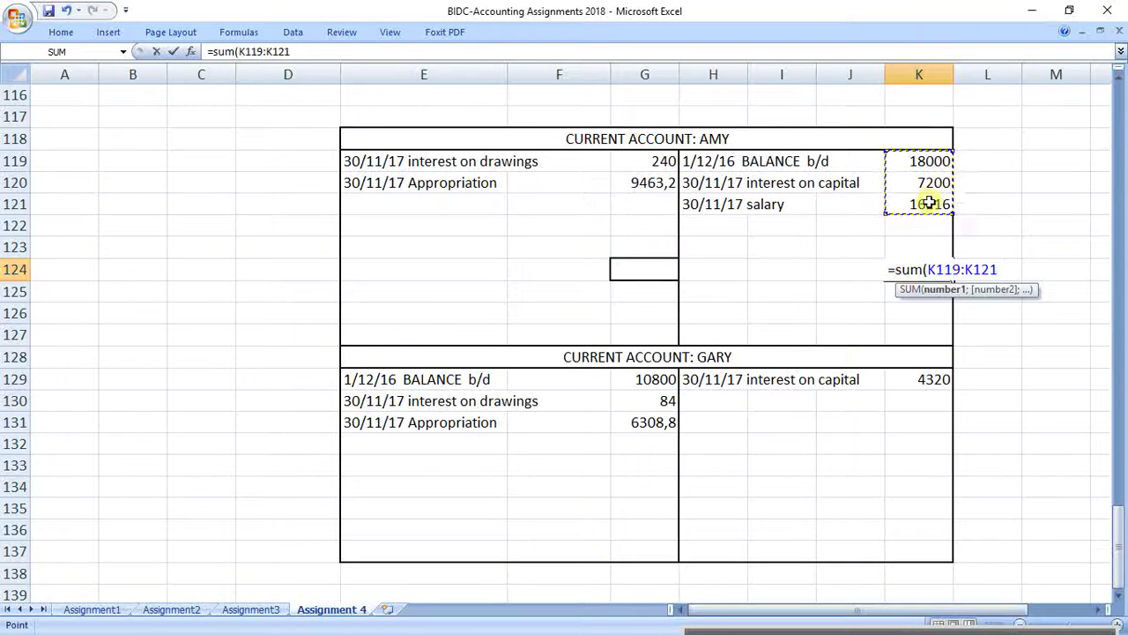
pyautogui.press('Return')
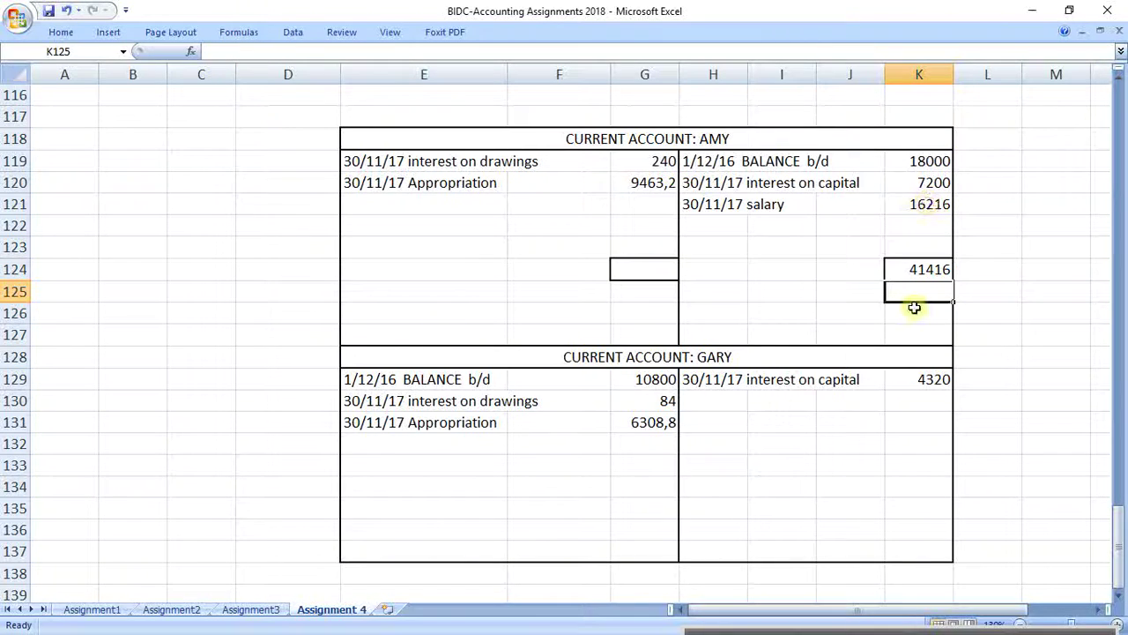
# Set the debit-side total in G124 equal to the credit total with =K124.
pyautogui.click(658, 267)
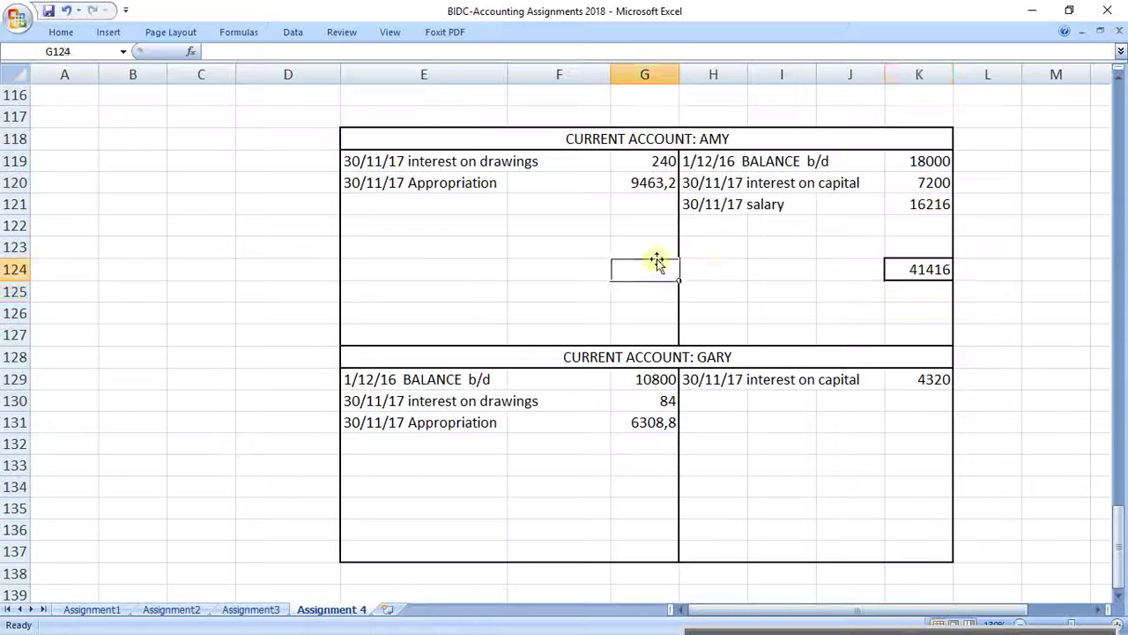
pyautogui.write('=')
pyautogui.click(935, 266)
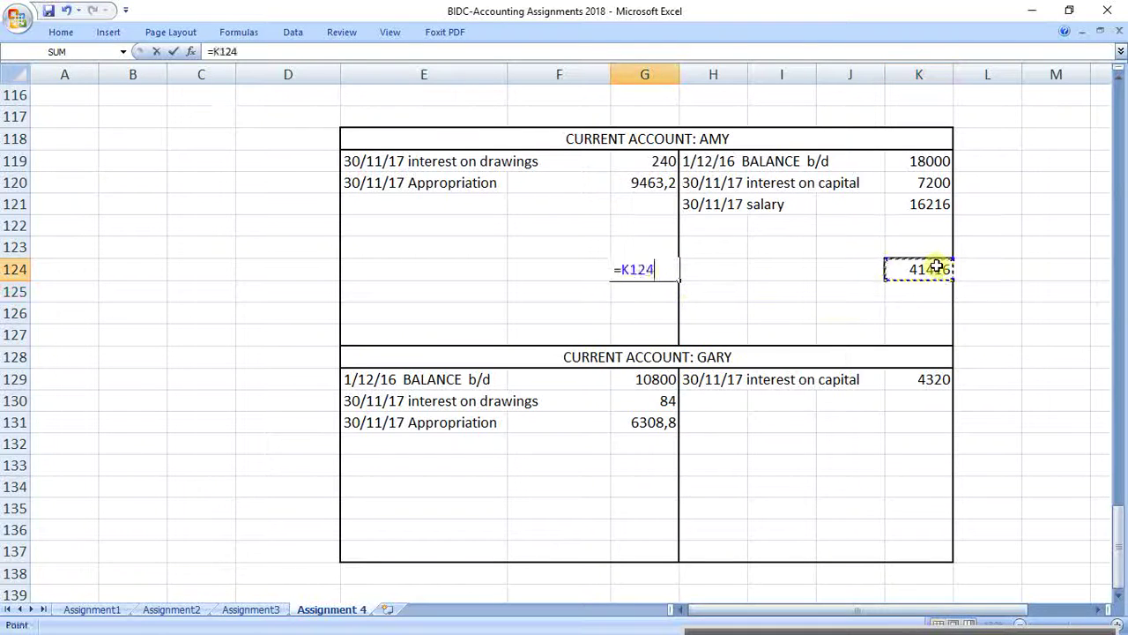
pyautogui.press('Return')
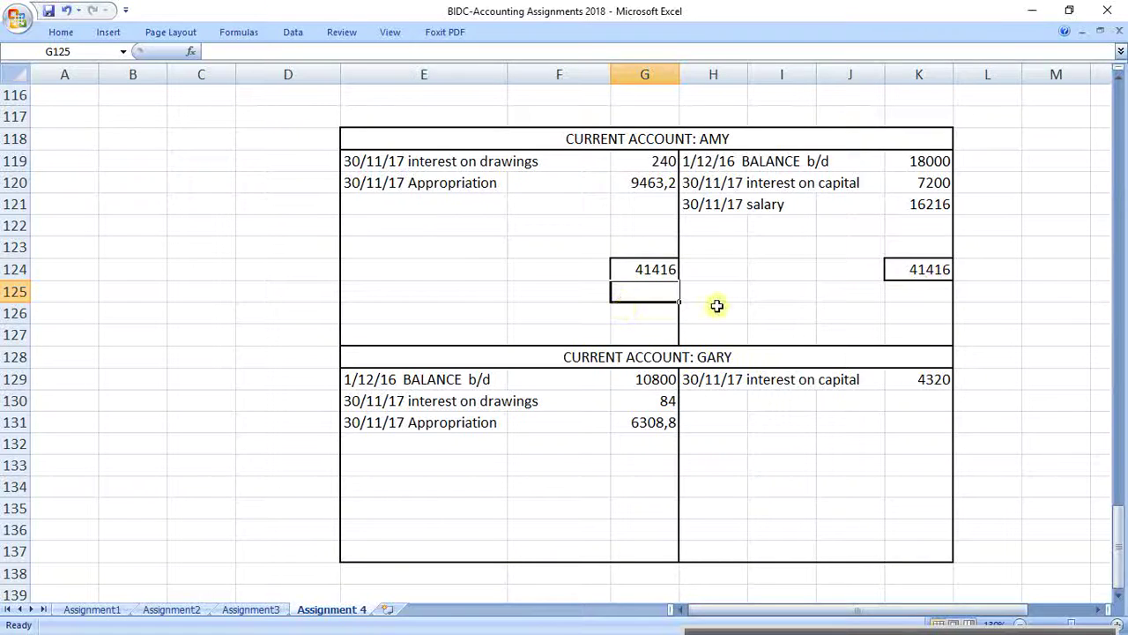
# Enter the label "30/11/17 balance c/d" in E123 on the debit side of partner A's current account.
pyautogui.moveTo(922, 161); pyautogui.dragTo(924, 207)
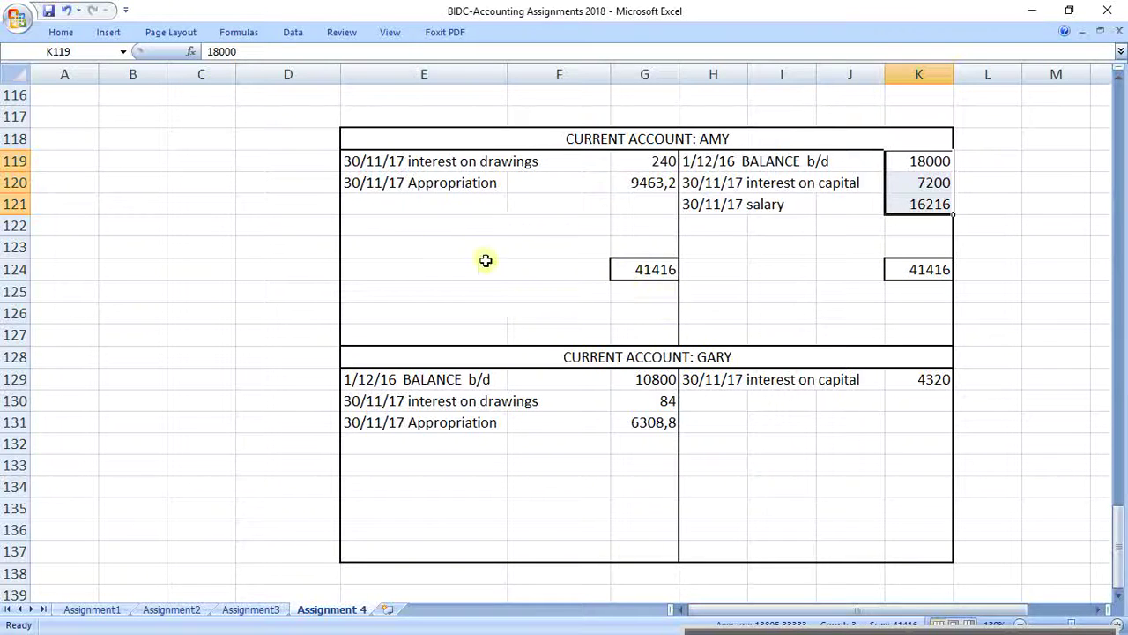
pyautogui.click(380, 254)
pyautogui.write('30/11/17')
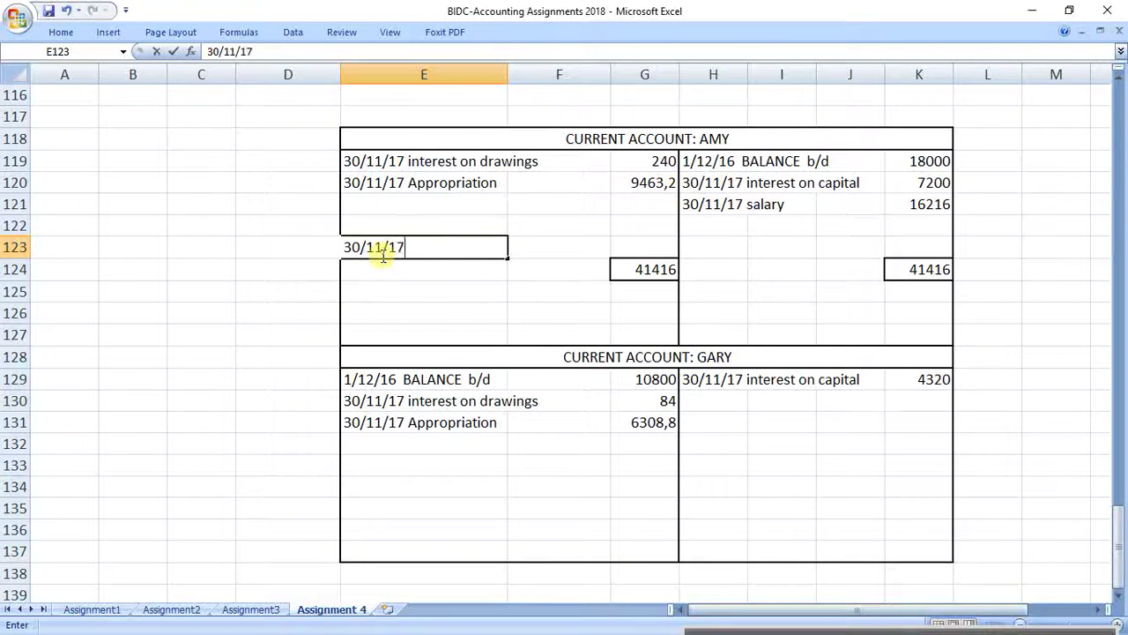
pyautogui.write(' balance')
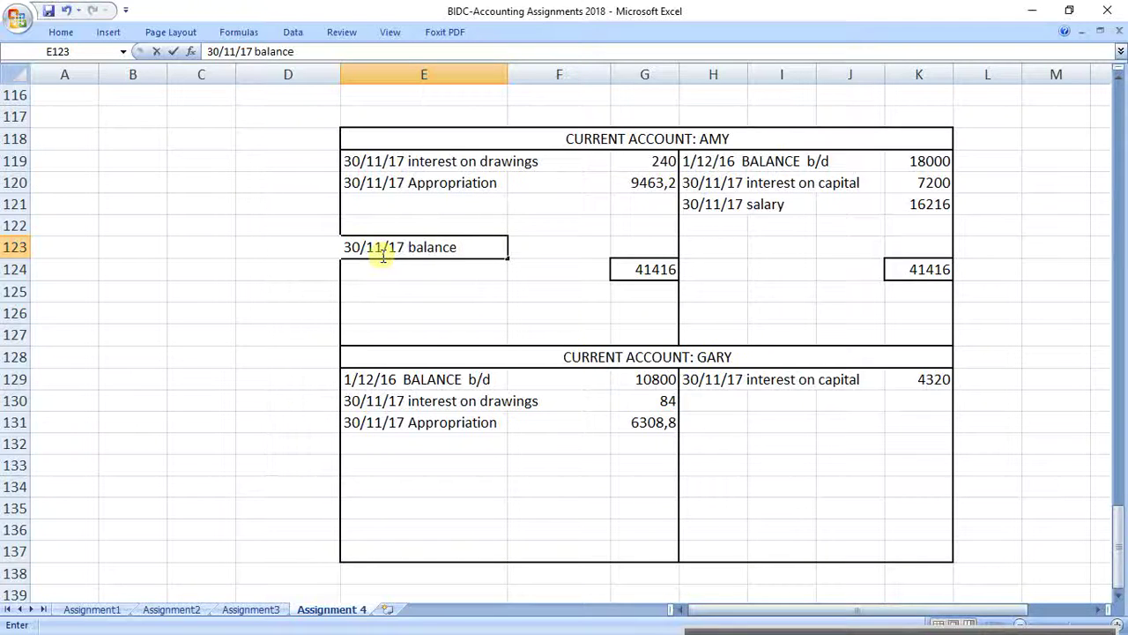
pyautogui.write('  c/d')
pyautogui.press('Return')
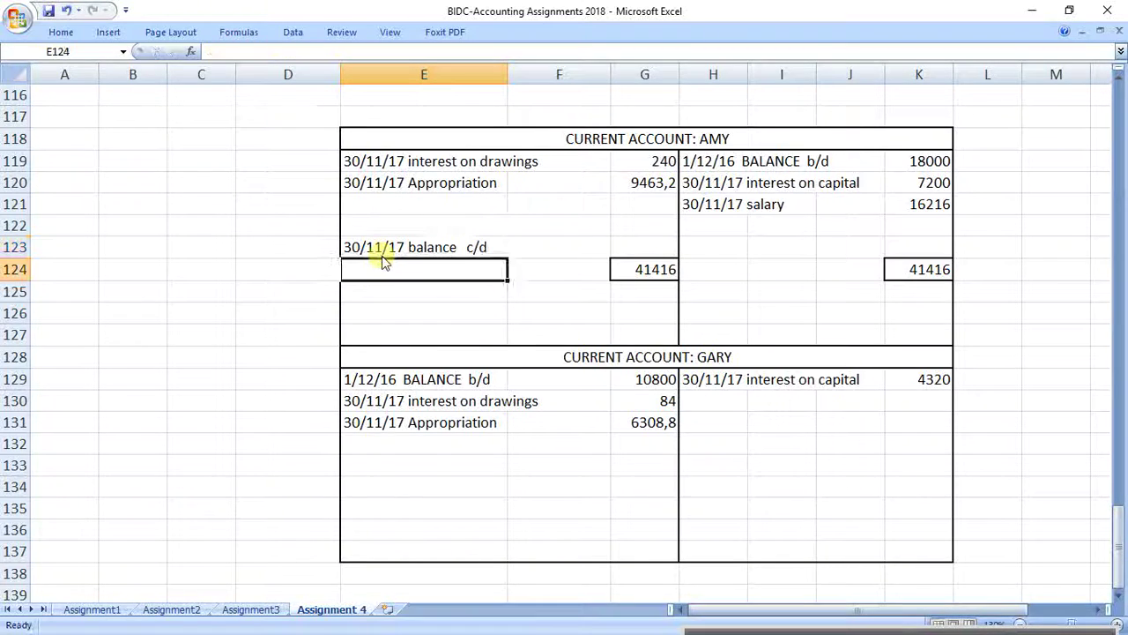
# Calculate the balance carried down in G123 with the formula =G124-G120-G119.
pyautogui.click(642, 255)
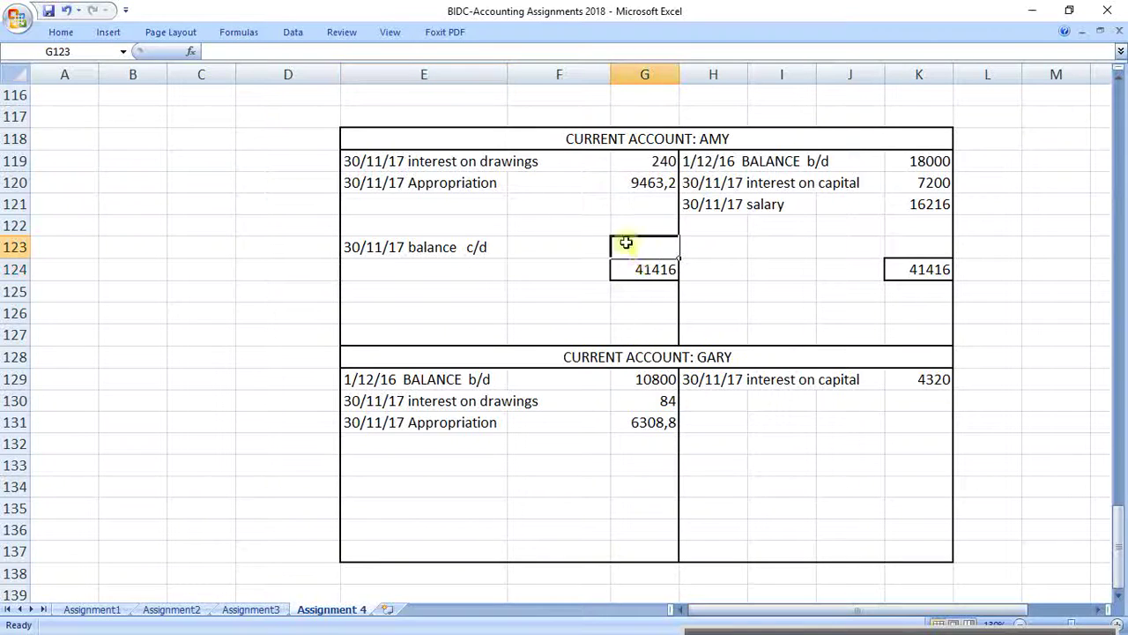
pyautogui.write('=')
pyautogui.click(645, 271)
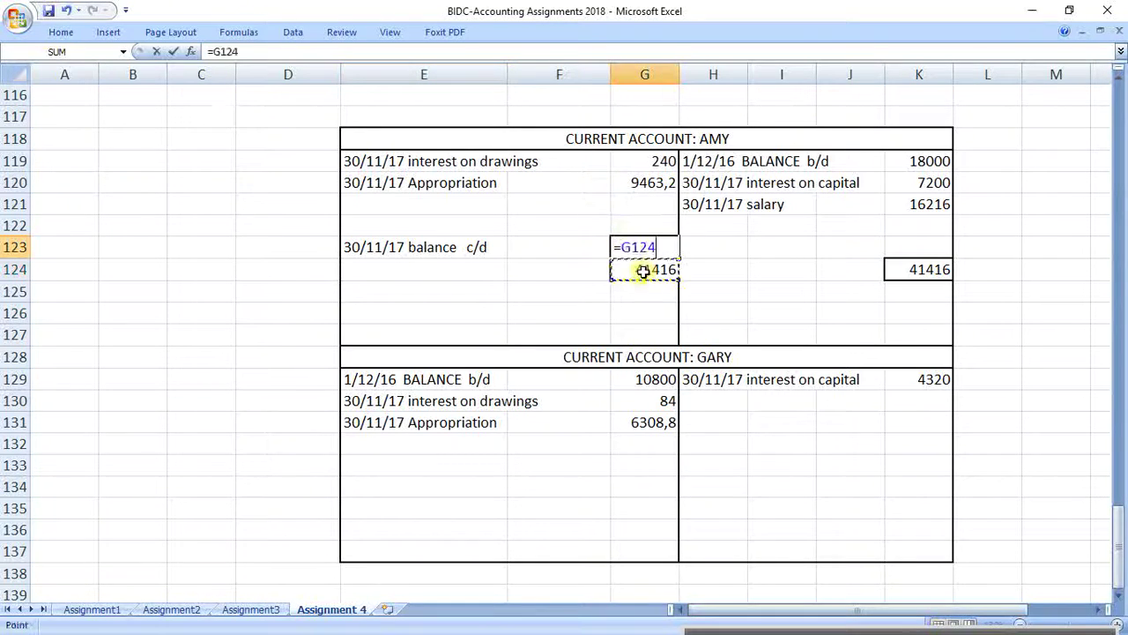
pyautogui.write('-')
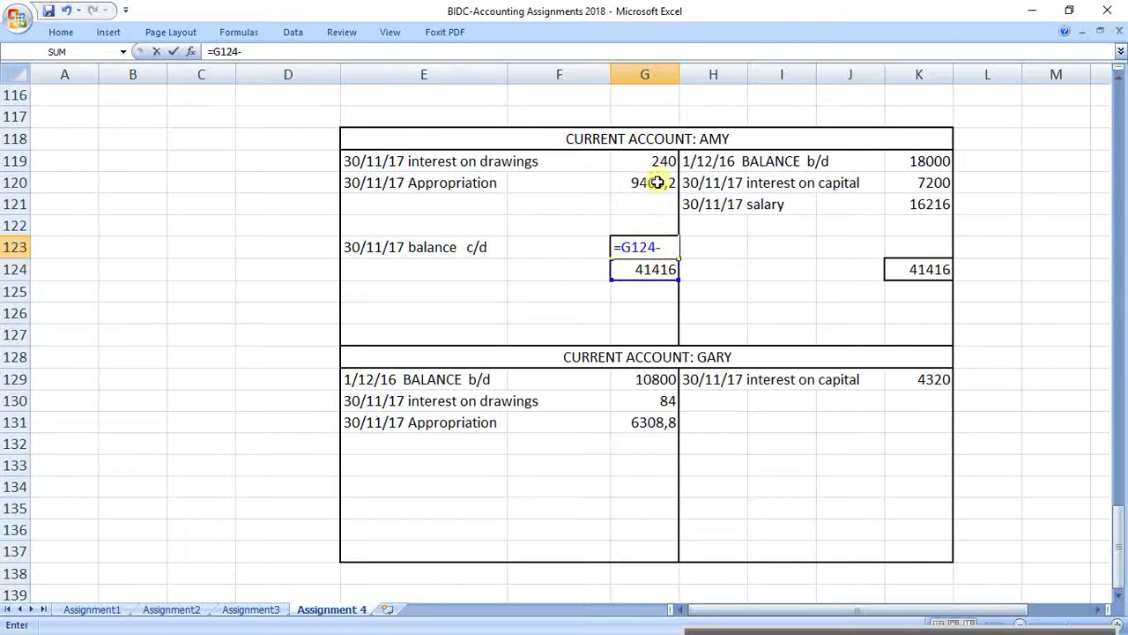
pyautogui.click(660, 180)
pyautogui.write('-')
pyautogui.click(657, 166)
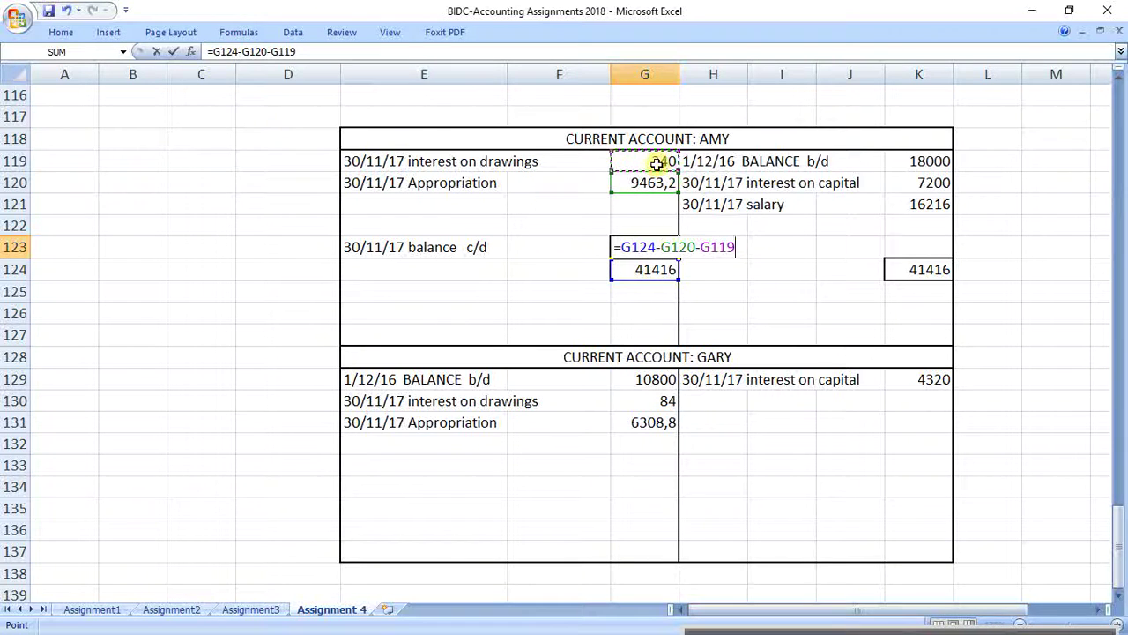
pyautogui.press('Return')
# Bring the carried-down balance to the credit side of the first current account by setting K125 to =G123.
pyautogui.click(888, 296)
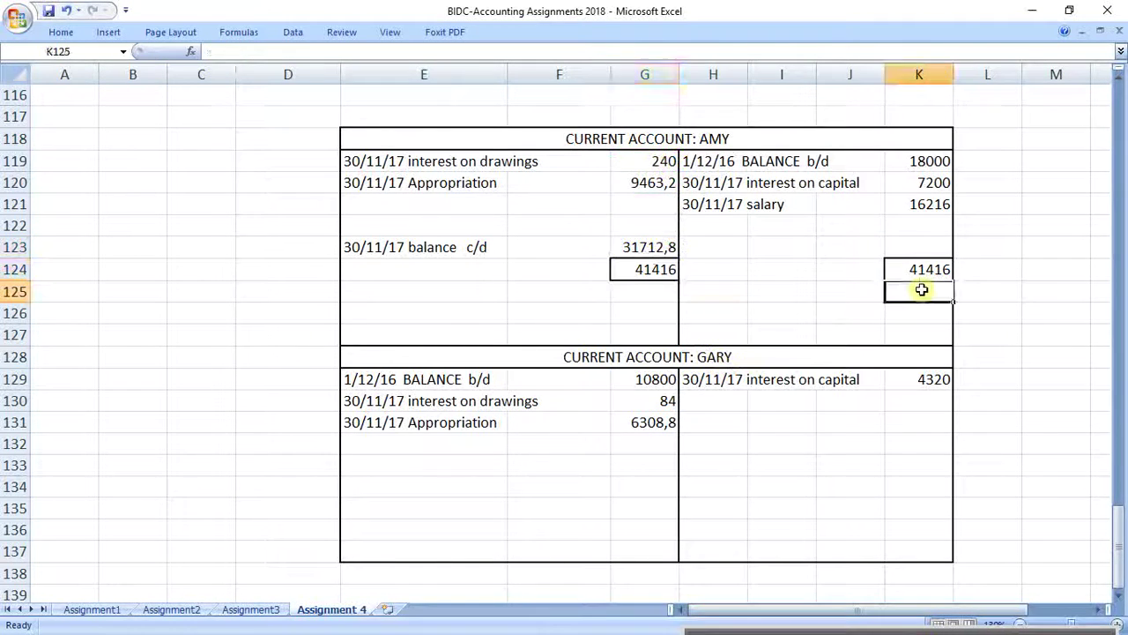
pyautogui.write('=')
pyautogui.click(641, 246)
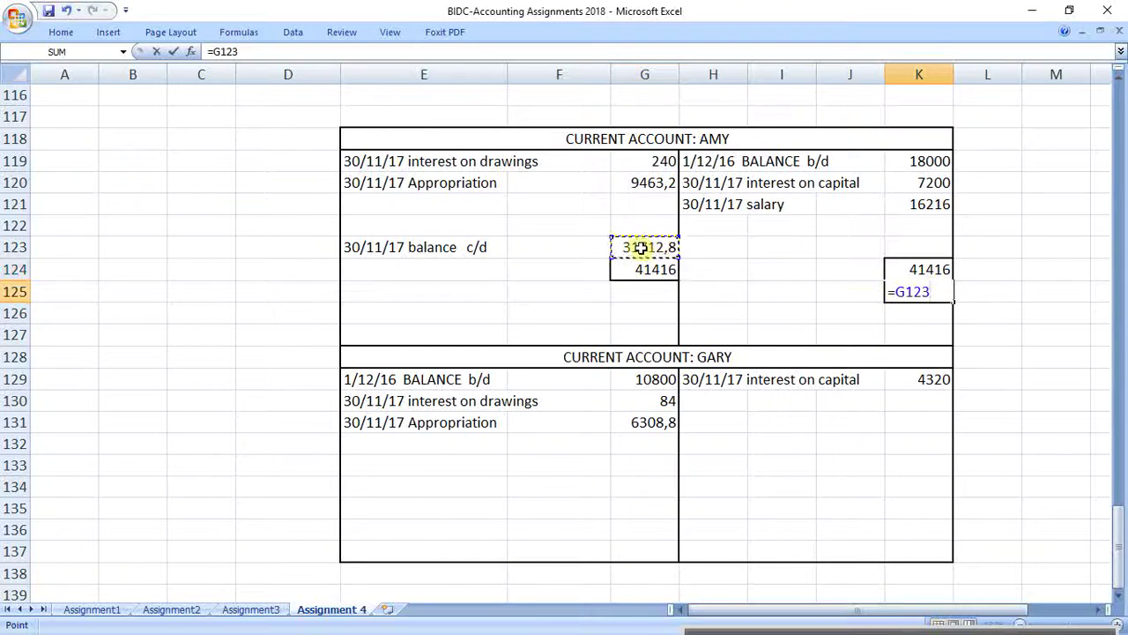
pyautogui.press('Return')
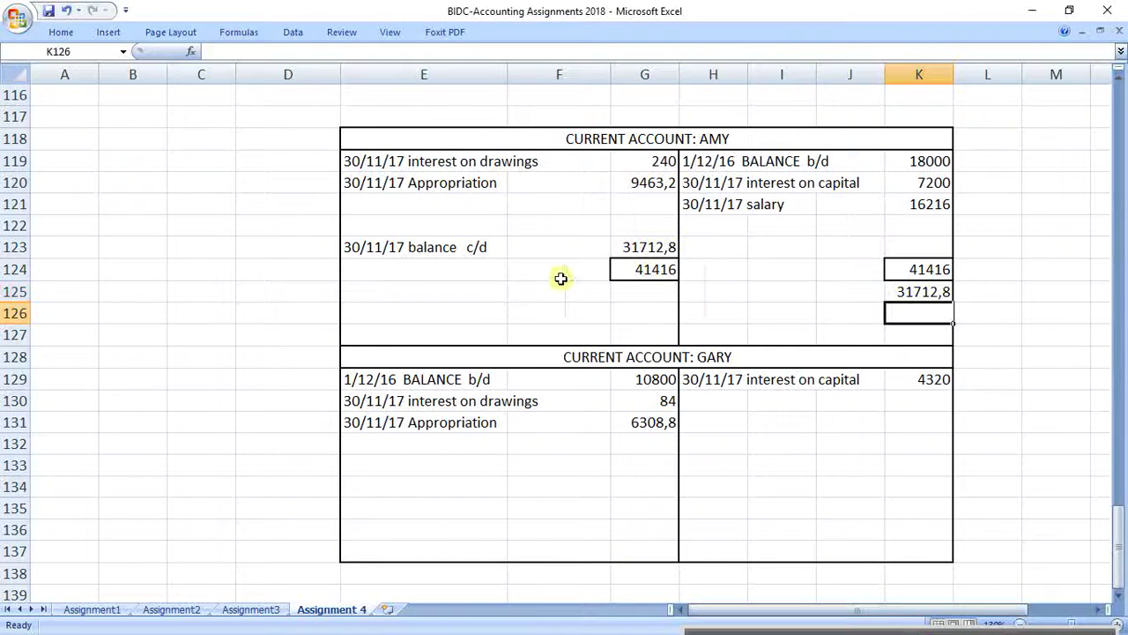
# Copy the balance c/d label from E123 to H125 beside the brought-down amount.
pyautogui.click(416, 244)
pyautogui.hotkey('ctrl', 'c')
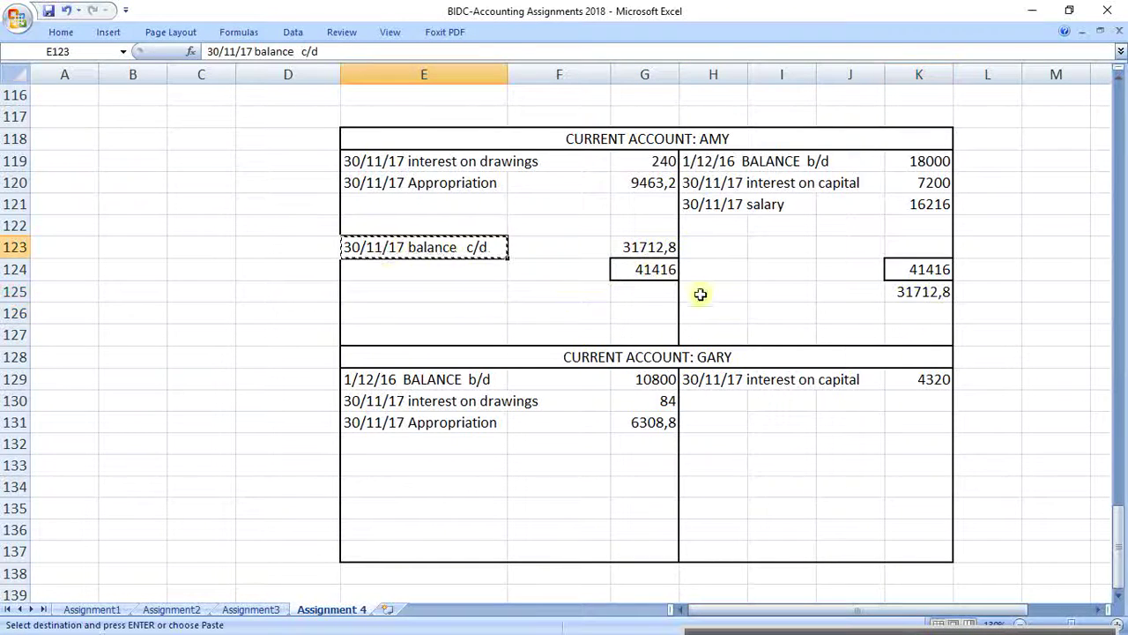
pyautogui.click(700, 294)
pyautogui.hotkey('ctrl', 'v')
# Change the copied label in H125 to read "1/12/17 balance b/d".
pyautogui.doubleClick(691, 292)
pyautogui.moveTo(691, 292); pyautogui.dragTo(710, 292)
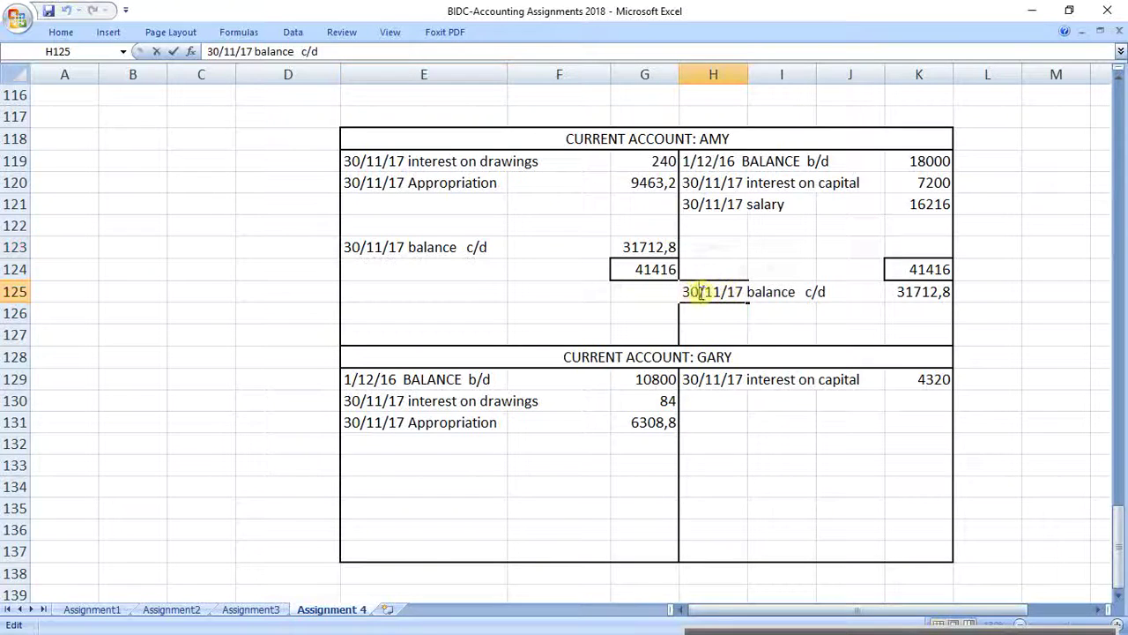
pyautogui.press('BackSpace')
pyautogui.press('BackSpace')
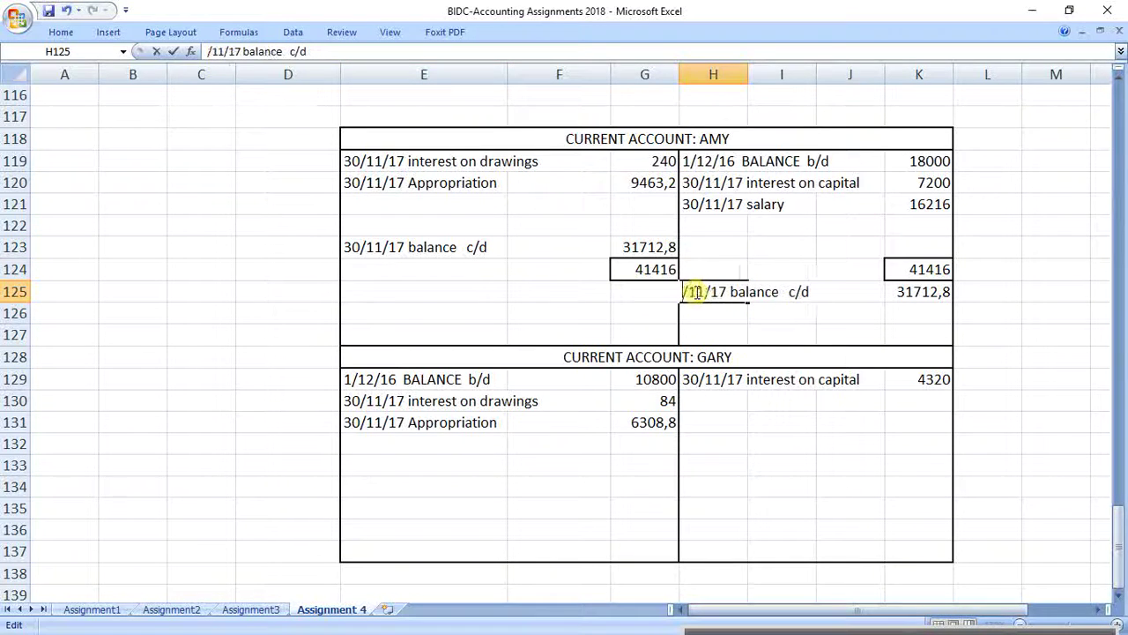
pyautogui.write('1')
pyautogui.click(710, 293)
pyautogui.press('BackSpace')
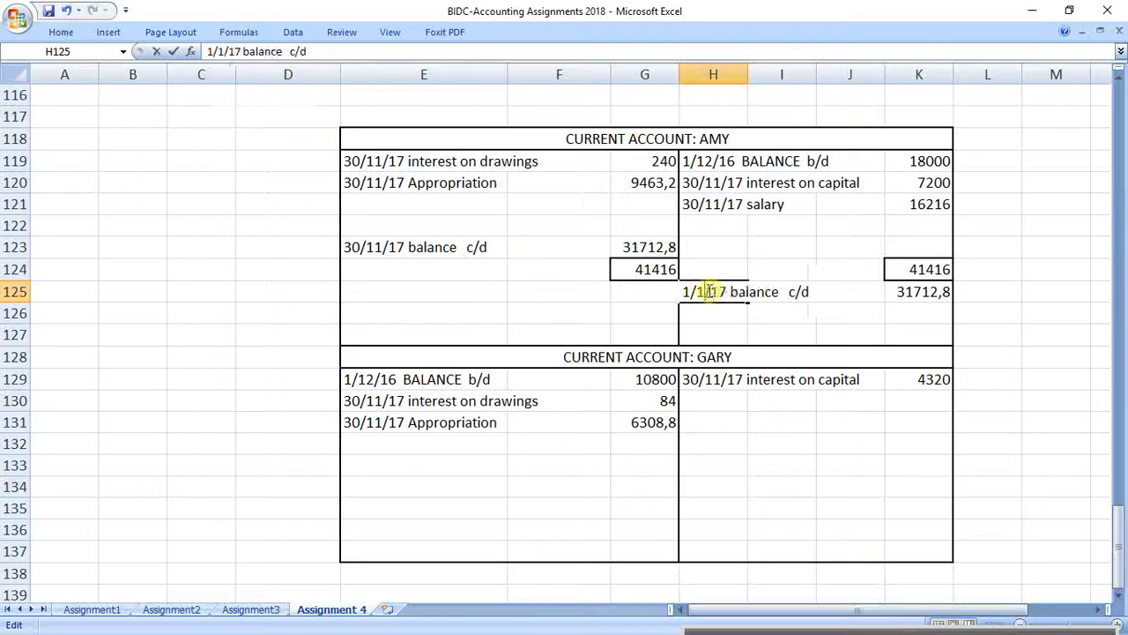
pyautogui.write('2')
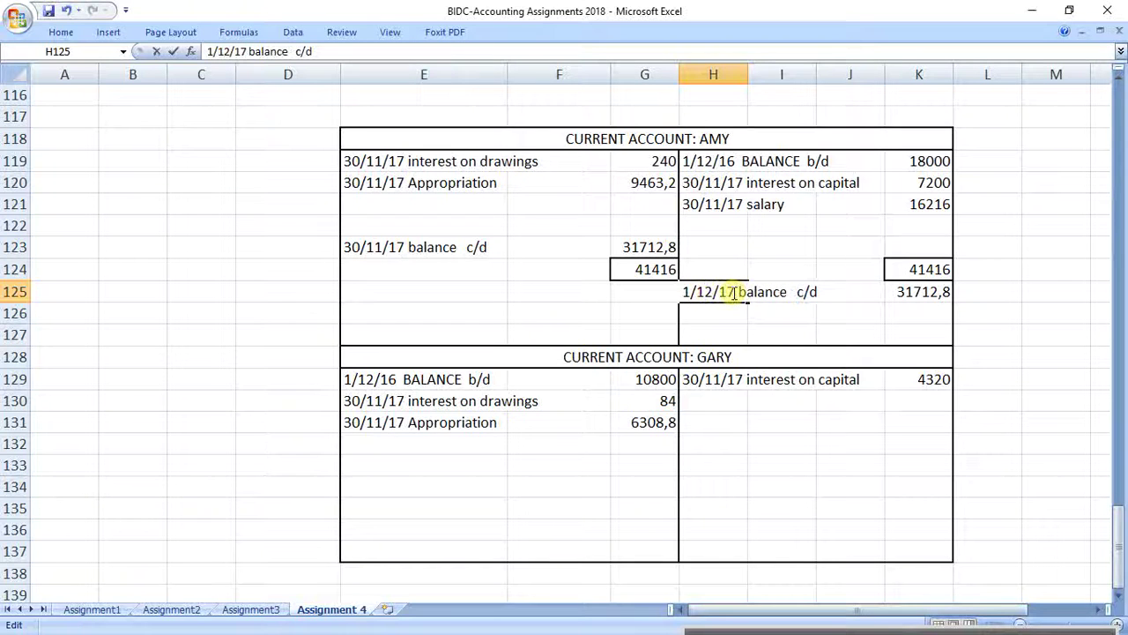
pyautogui.click(733, 293)
pyautogui.press('BackSpace')
pyautogui.write('7')
pyautogui.click(804, 293)
pyautogui.press('BackSpace')
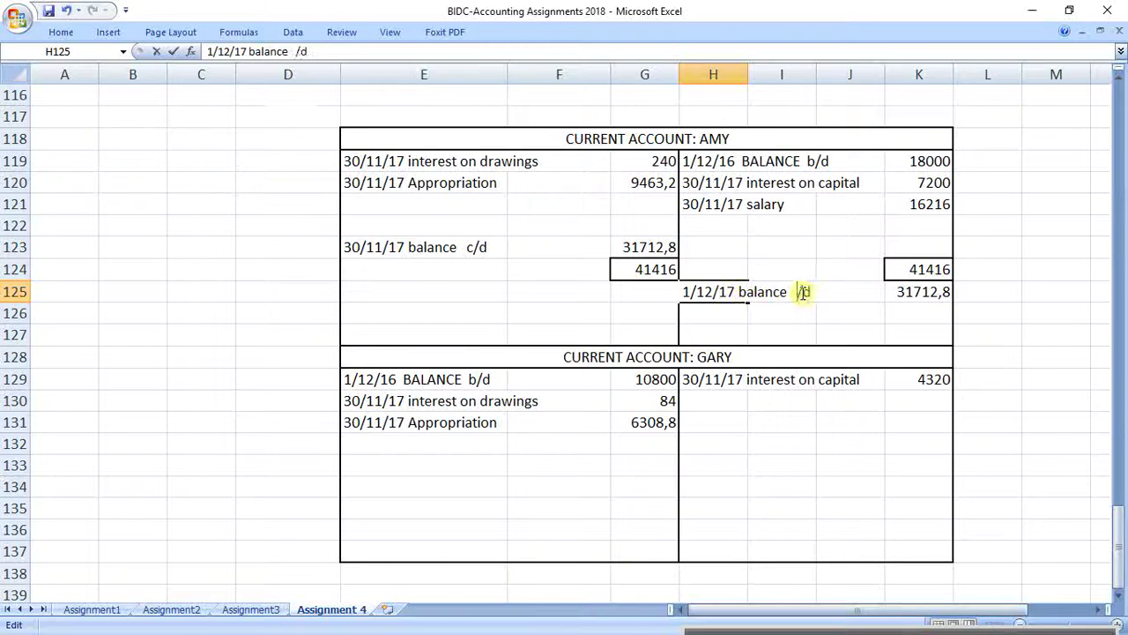
pyautogui.write('b')
pyautogui.press('Return')
# Put a box border around the total cells G134 and K134 in the second partner's current account.
pyautogui.click(634, 356)
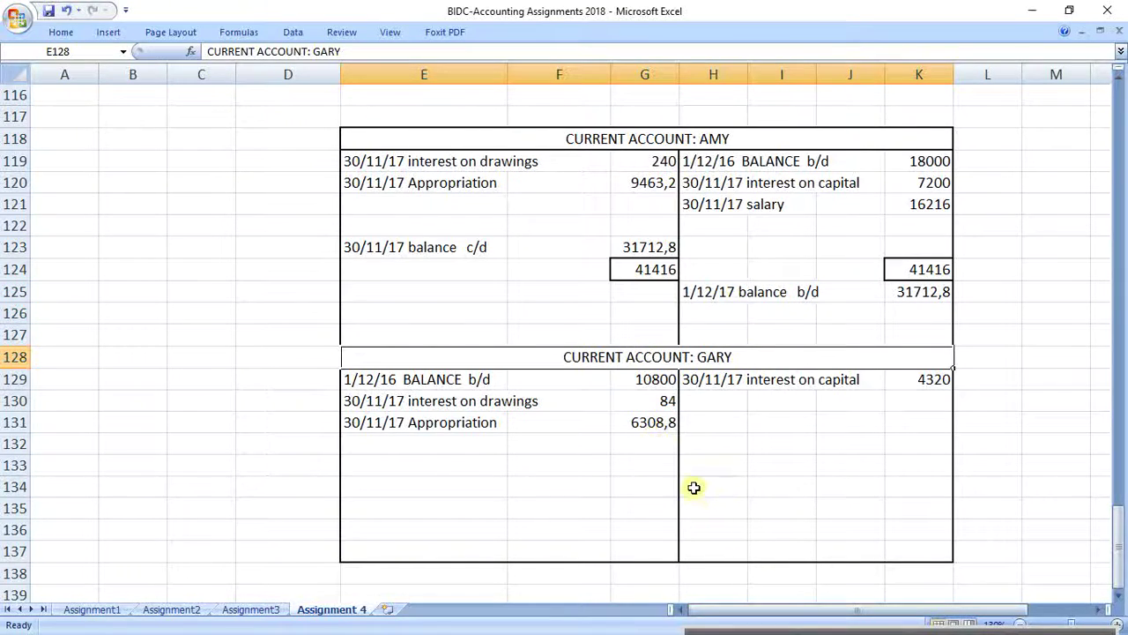
pyautogui.click(646, 482)
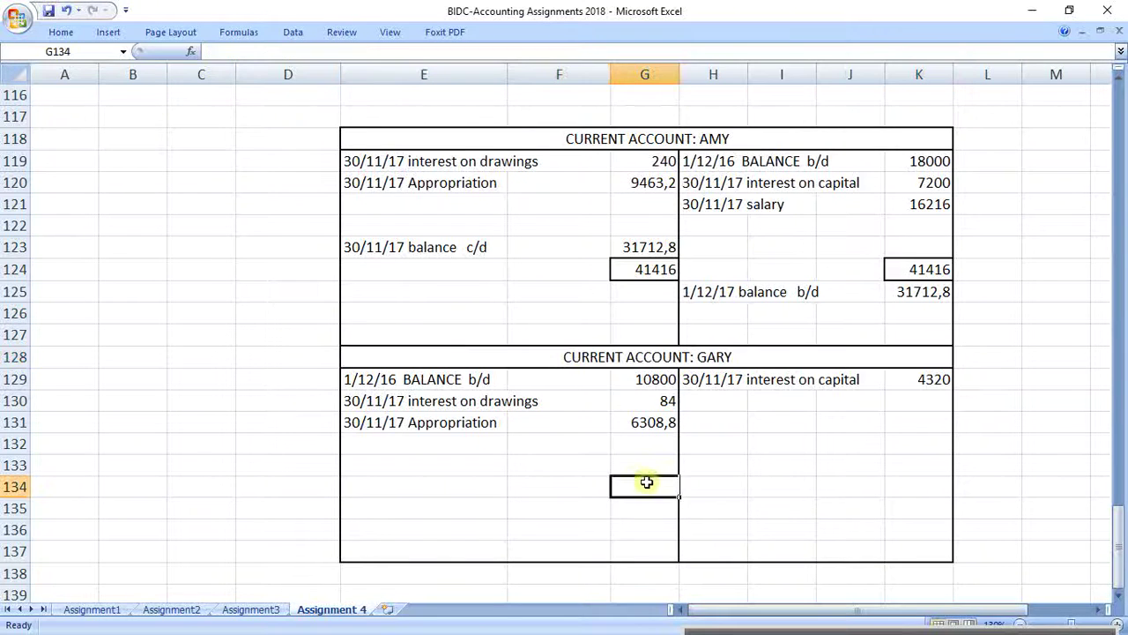
pyautogui.click(77, 35)
pyautogui.click(662, 432)
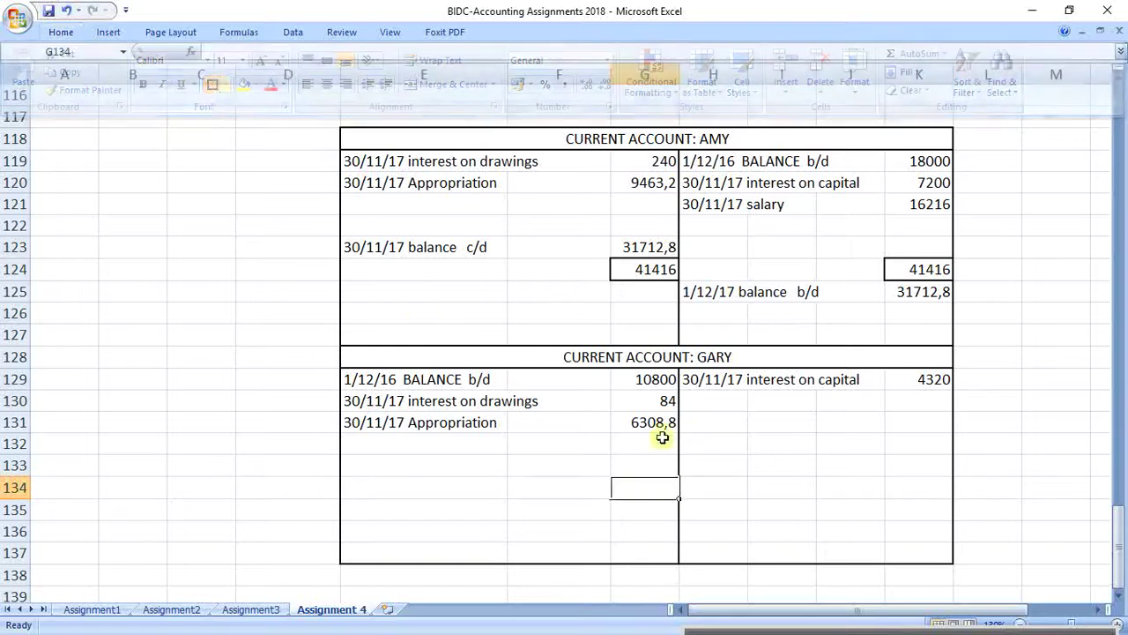
pyautogui.click(899, 486)
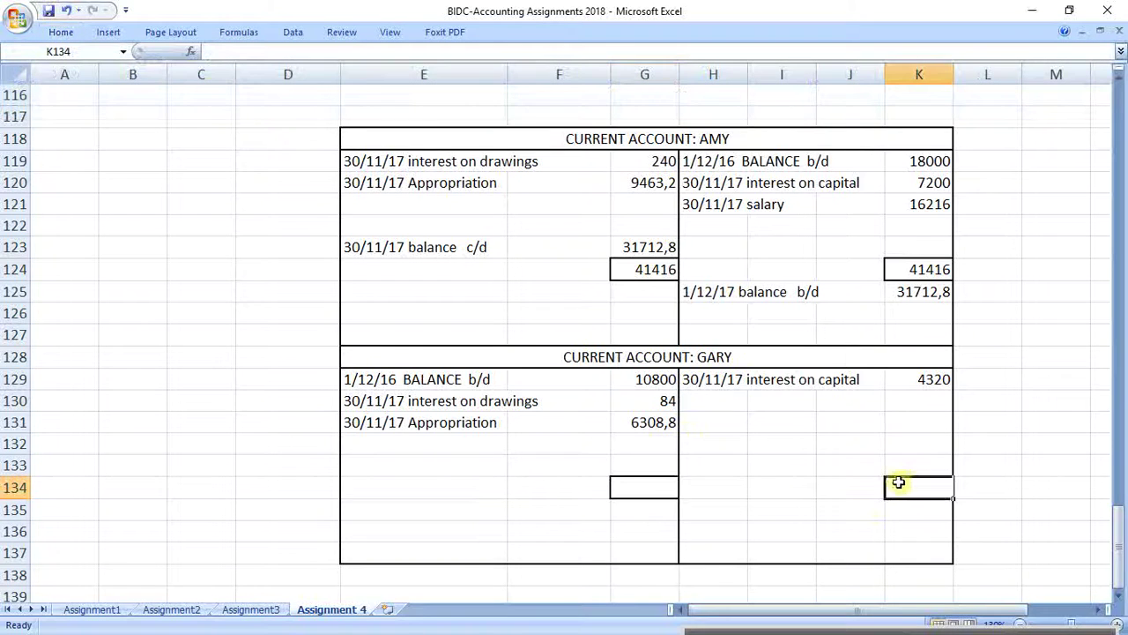
pyautogui.click(78, 33)
pyautogui.click(479, 373)
pyautogui.click(542, 444)
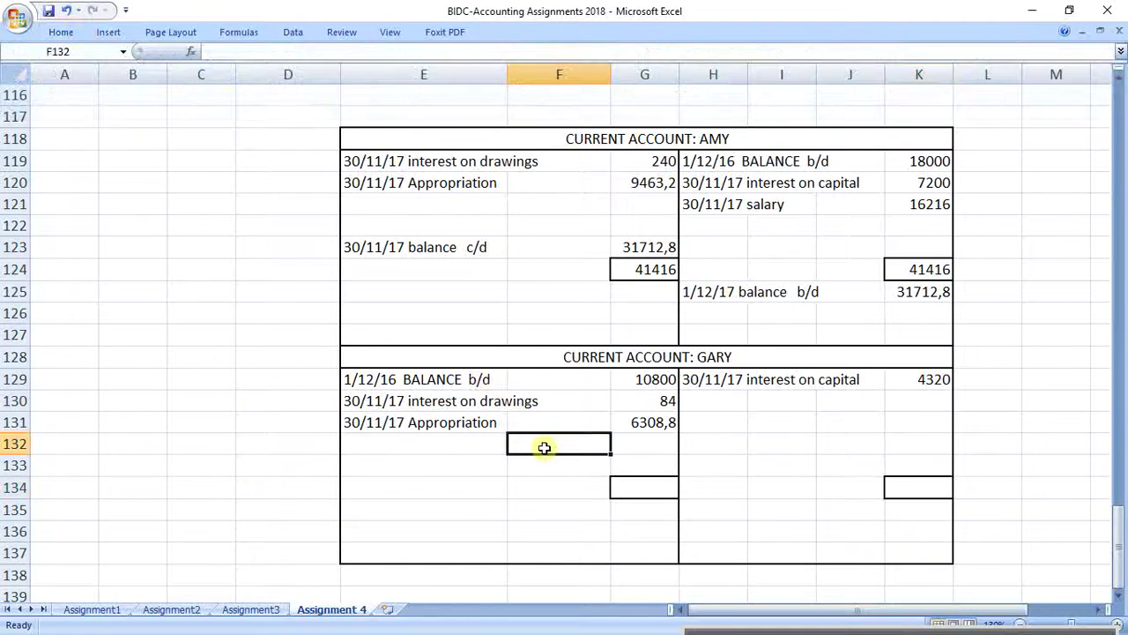
# Total the debit side of the second partner's current account in G134 by summing G129:G131.
pyautogui.moveTo(378, 421); pyautogui.dragTo(660, 420)
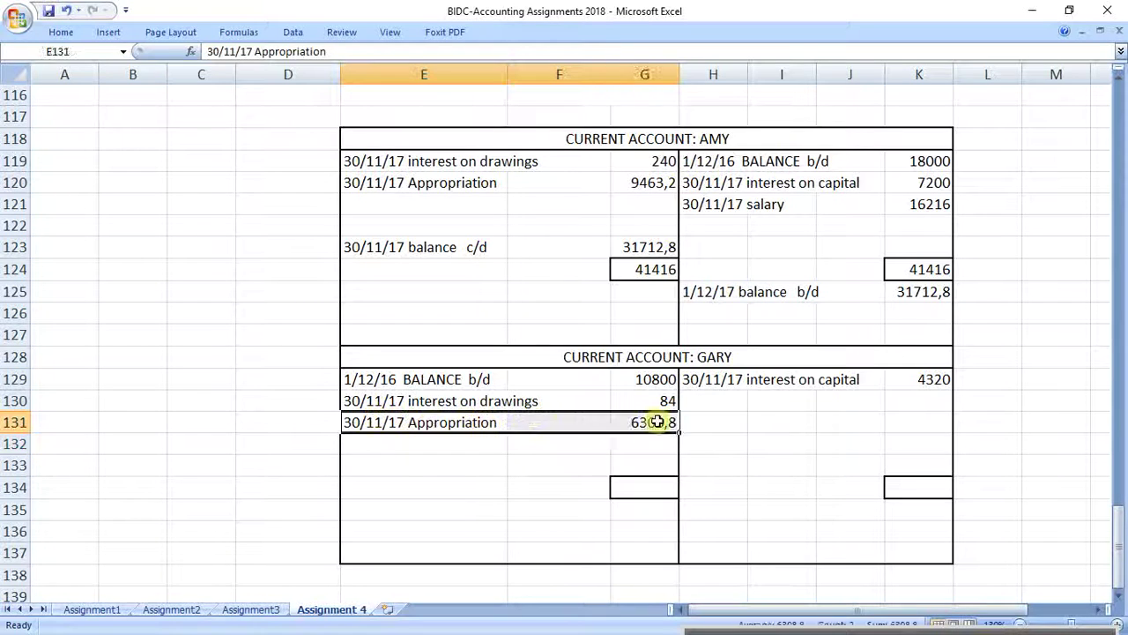
pyautogui.moveTo(403, 380); pyautogui.dragTo(649, 422)
pyautogui.click(649, 488)
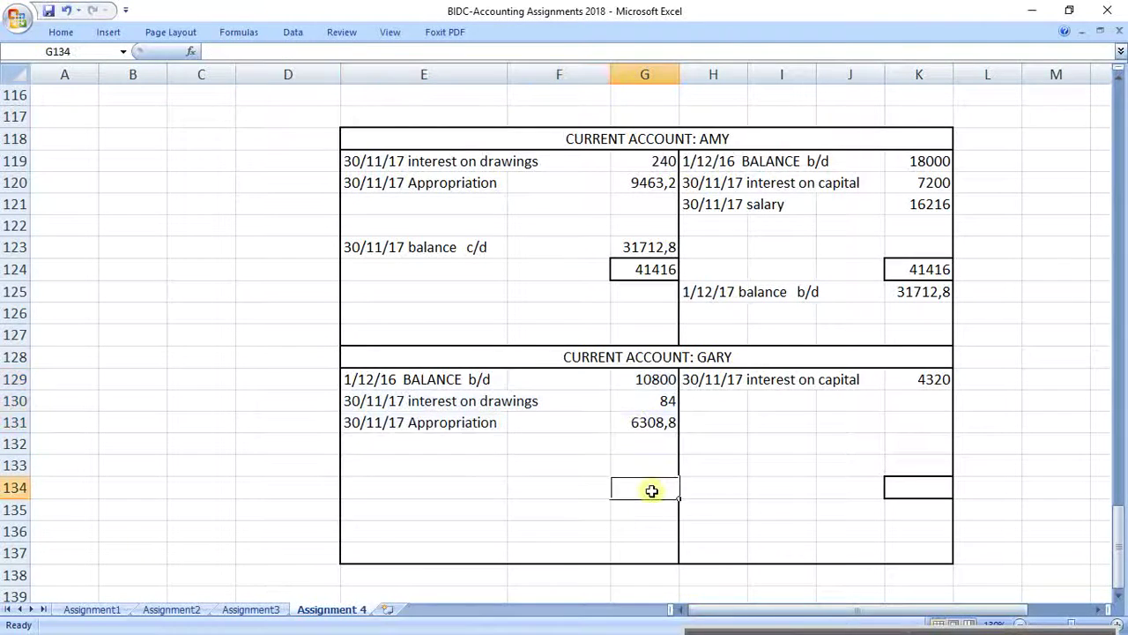
pyautogui.write('=sum(')
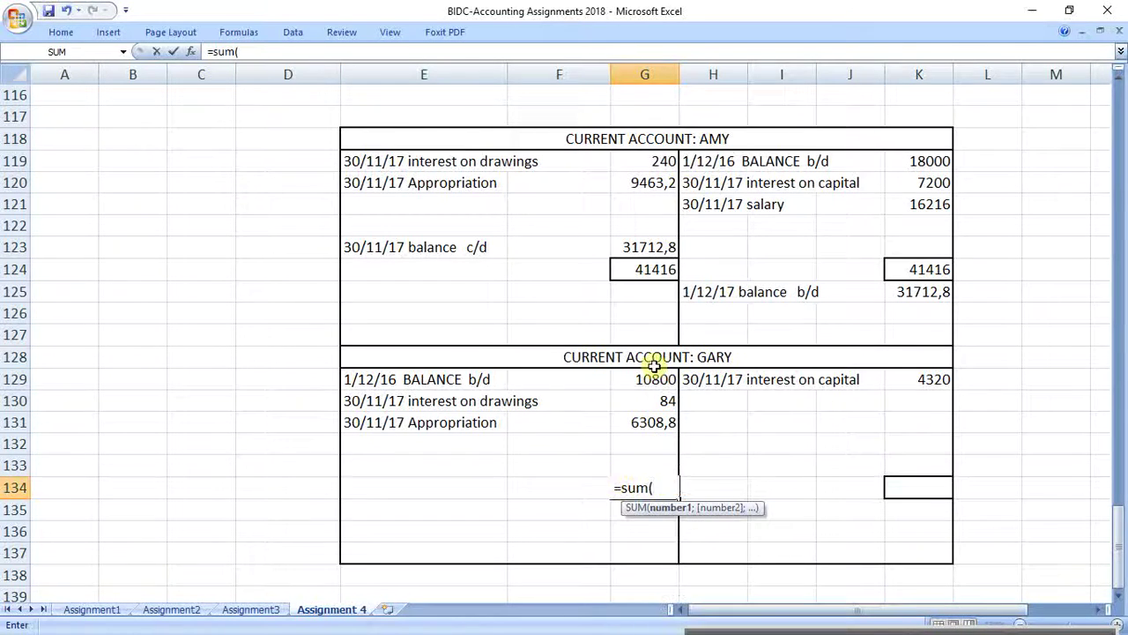
pyautogui.moveTo(651, 370); pyautogui.dragTo(650, 417)
pyautogui.press('Return')
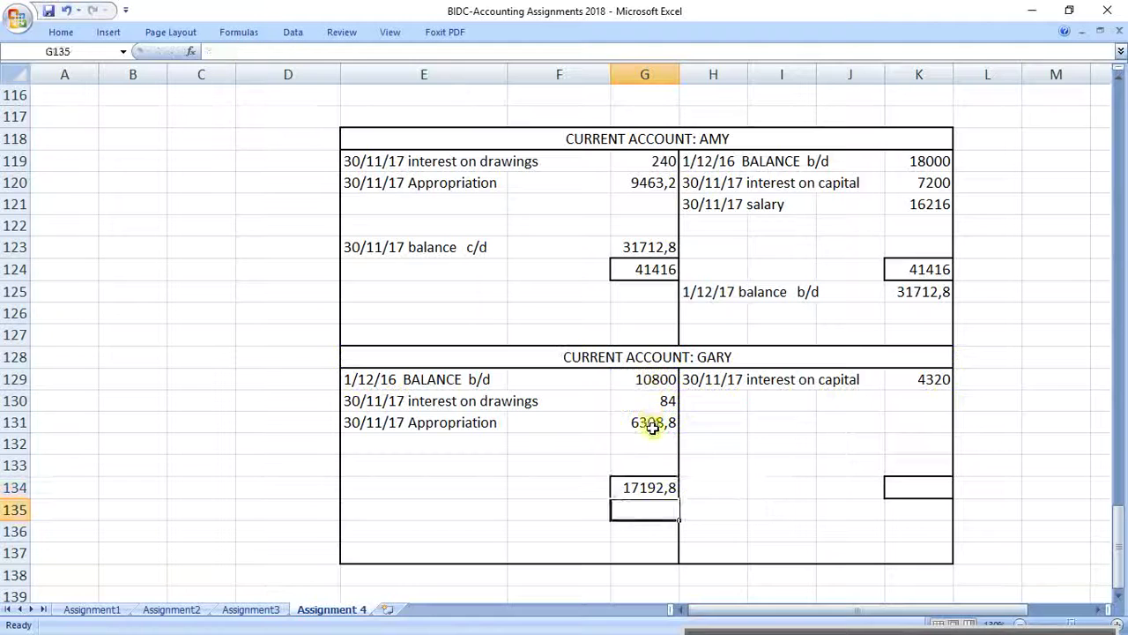
# Set the credit-side total in K134 equal to the debit total with =G134.
pyautogui.click(917, 489)
pyautogui.write('=')
pyautogui.click(638, 487)
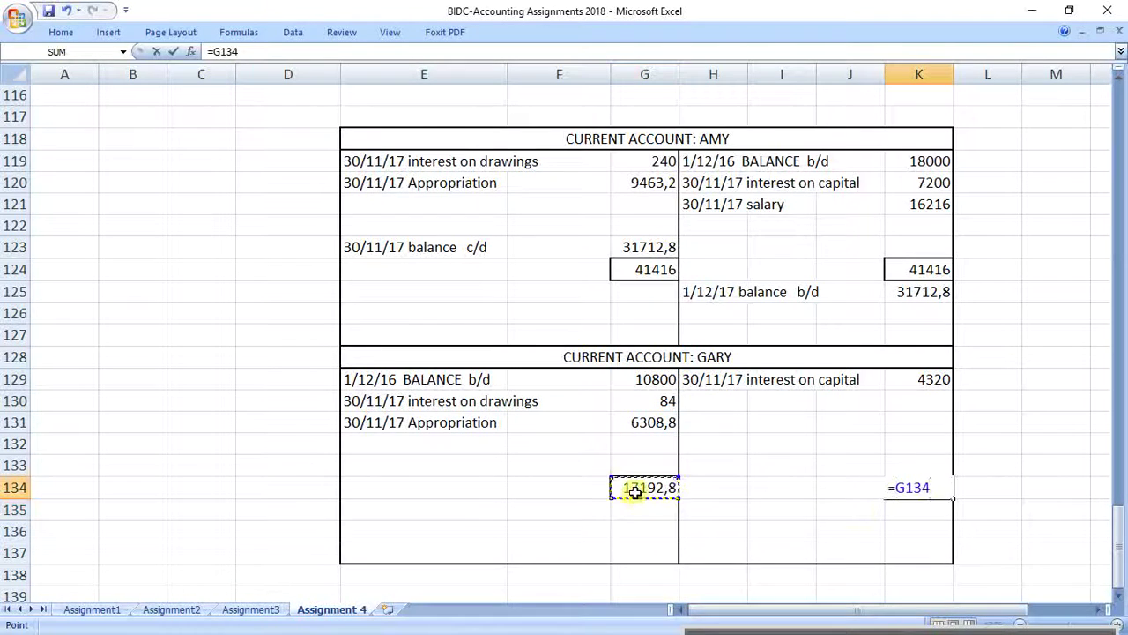
pyautogui.press('Return')
# Copy the "30/11/17 balance c/d" label from E123 to H133 on the second account's credit side.
pyautogui.moveTo(712, 382); pyautogui.dragTo(932, 378)
pyautogui.click(371, 246)
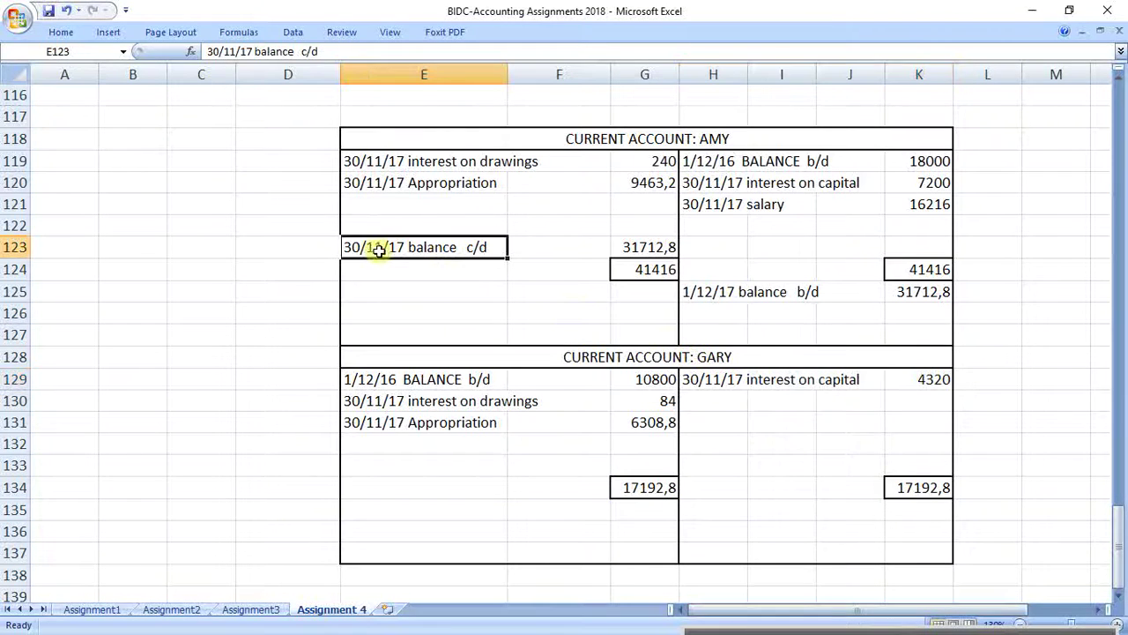
pyautogui.hotkey('ctrl', 'c')
pyautogui.click(730, 463)
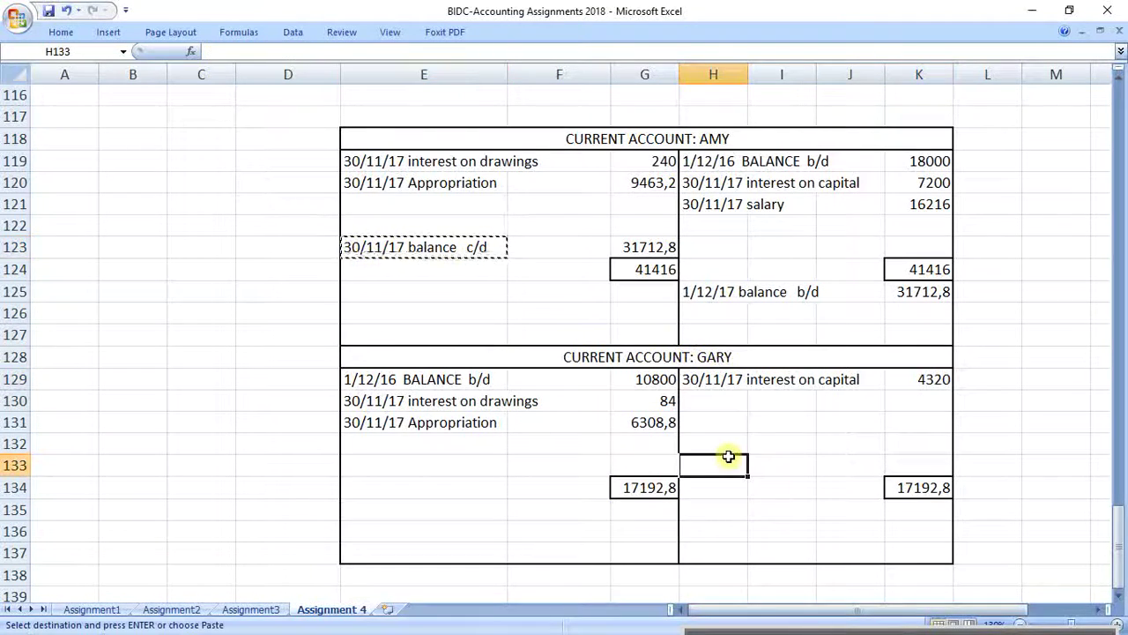
pyautogui.hotkey('ctrl', 'v')
# Copy the "1/12/17 balance b/d" label from H125 to E135 on the second account's debit side.
pyautogui.click(714, 292)
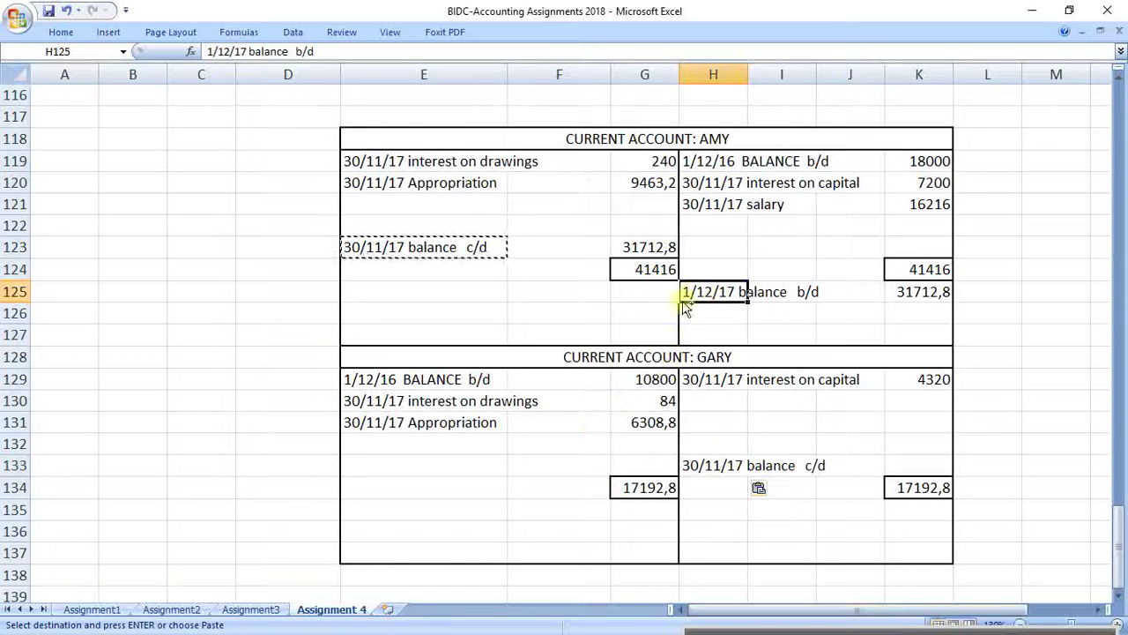
pyautogui.hotkey('ctrl', 'c')
pyautogui.click(378, 511)
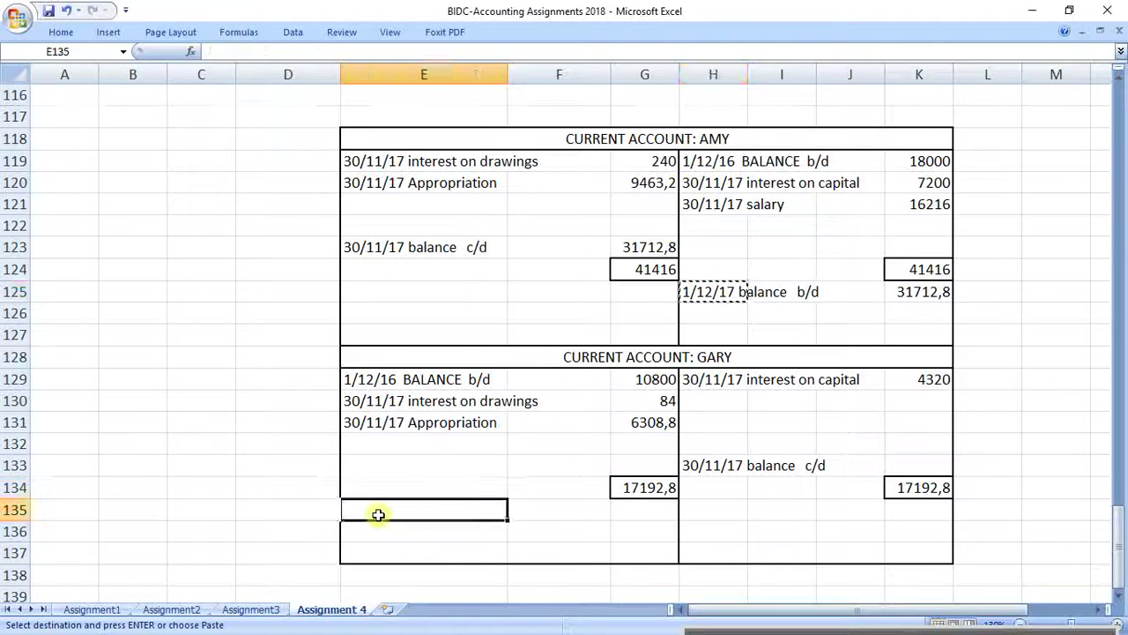
pyautogui.hotkey('ctrl', 'v')
# Calculate the second account's balance carried down in K133 with the formula =K134-K129.
pyautogui.click(922, 464)
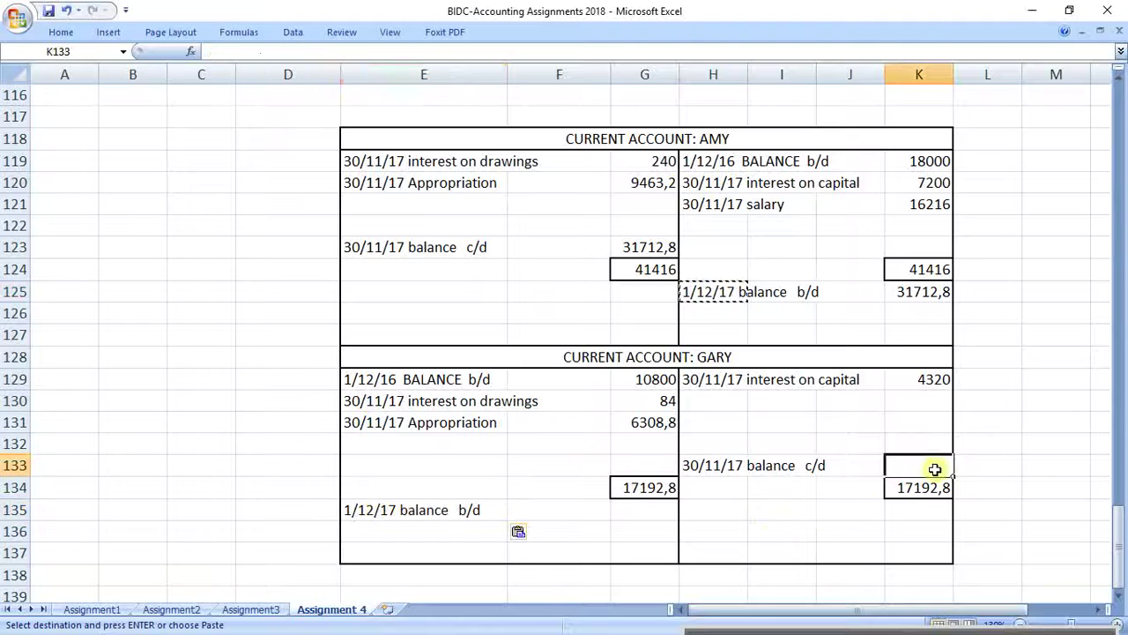
pyautogui.write('=')
pyautogui.click(922, 488)
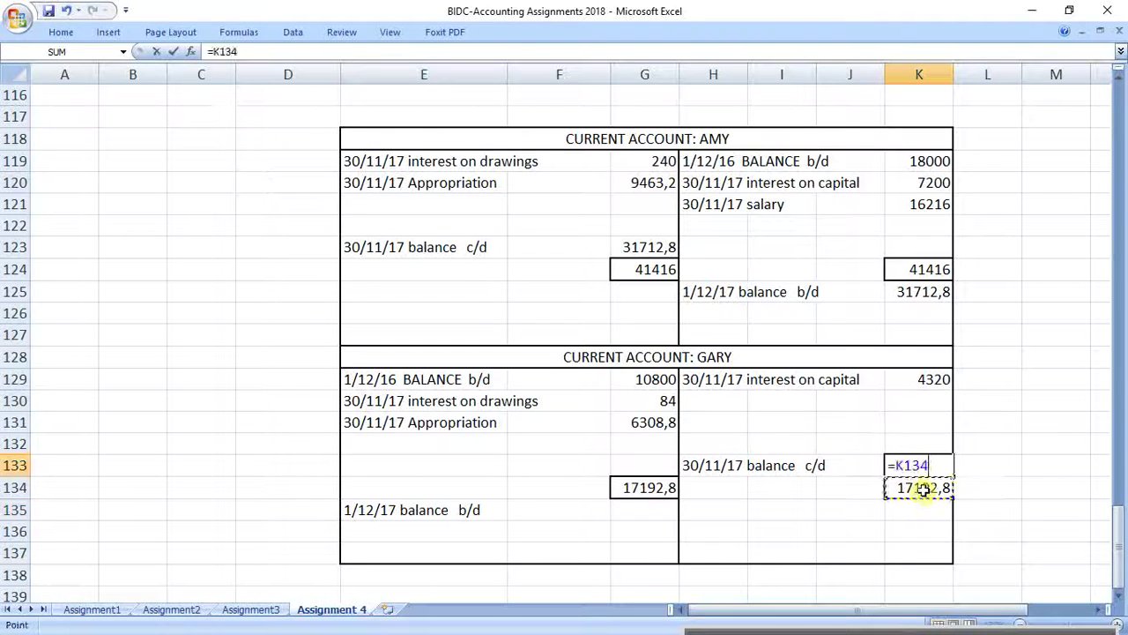
pyautogui.write('-')
pyautogui.click(934, 379)
pyautogui.press('Return')
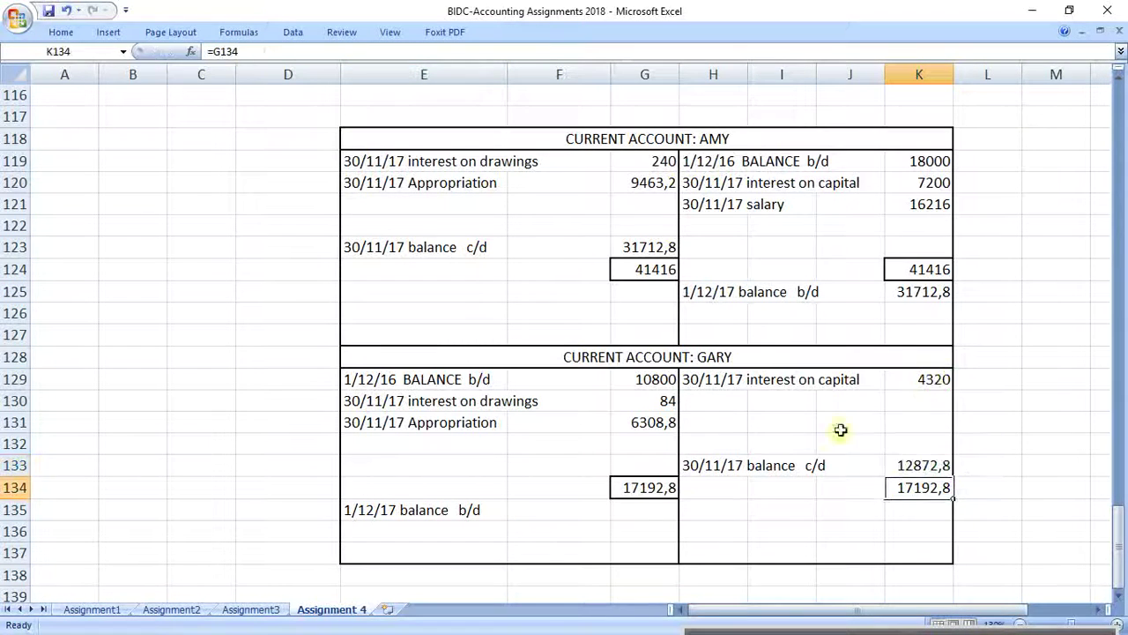
# Bring the second account's balance down in G135 with the formula =K133.
pyautogui.click(646, 509)
pyautogui.write('=')
pyautogui.click(926, 464)
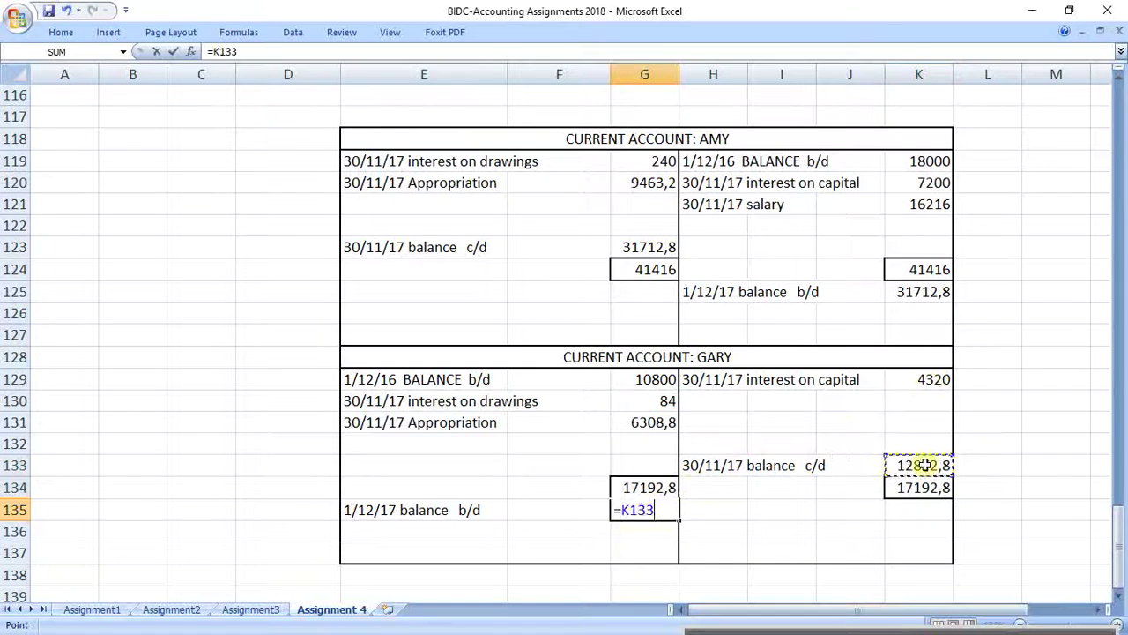
pyautogui.press('Return')
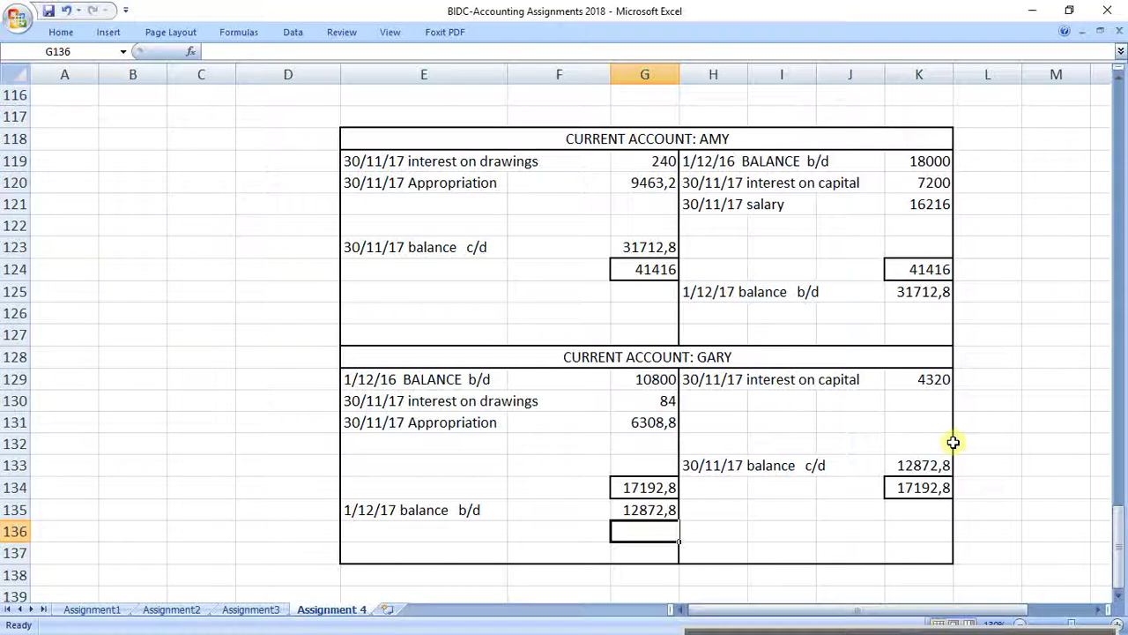
# Add the question label "d) i)" in B139 below the current accounts.
pyautogui.scroll(-2, 227, 522)
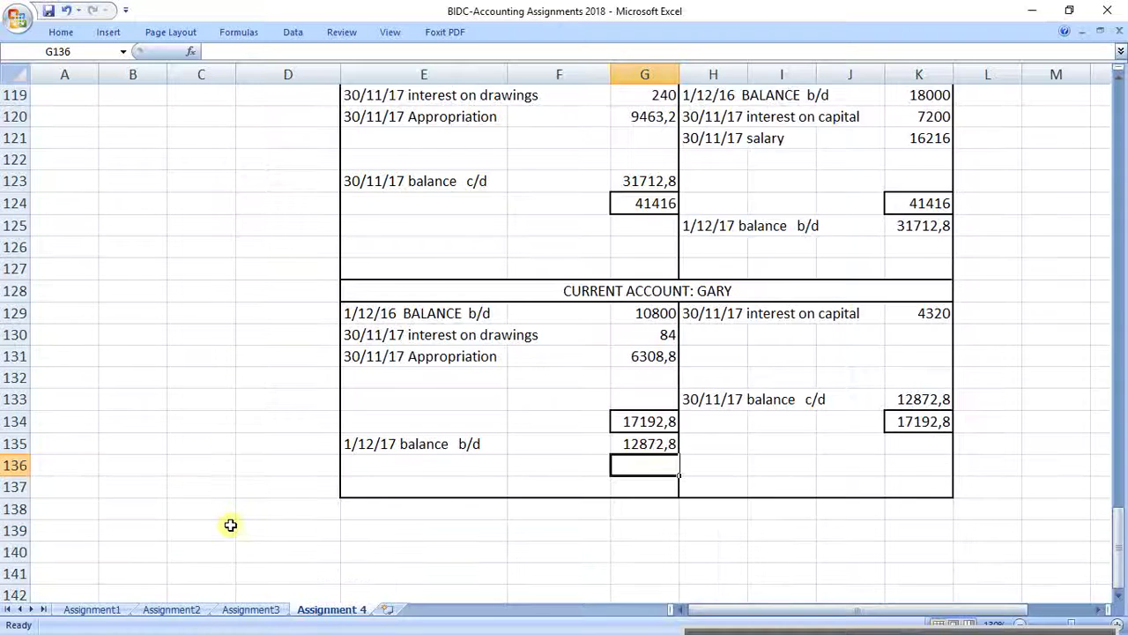
pyautogui.click(153, 474)
pyautogui.write('d)')
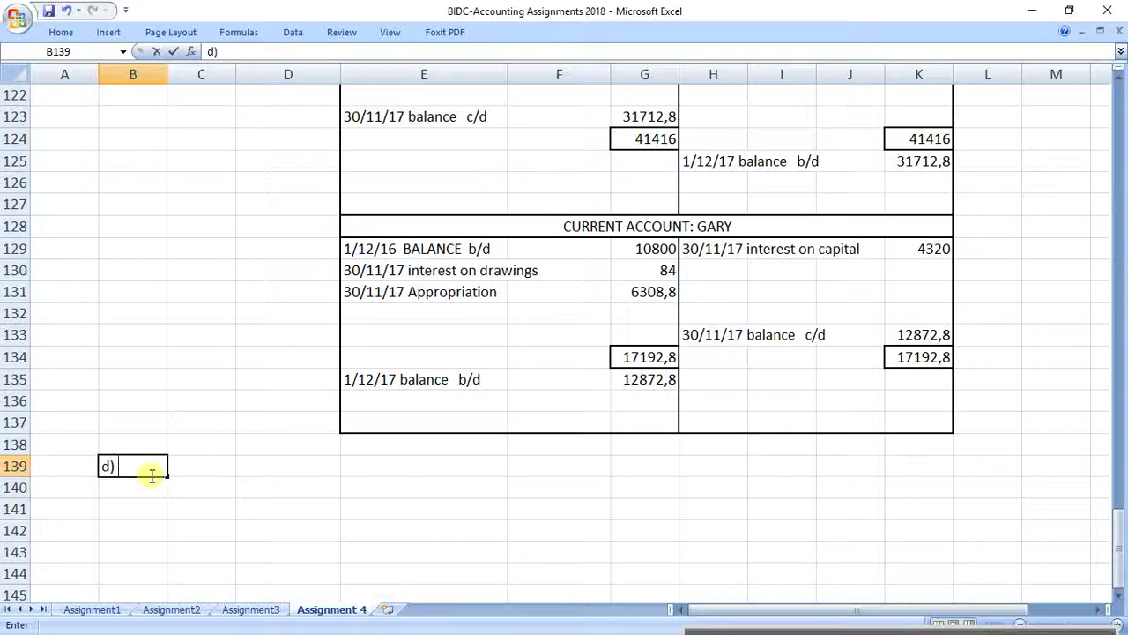
pyautogui.write(' i)')
pyautogui.press('Return')
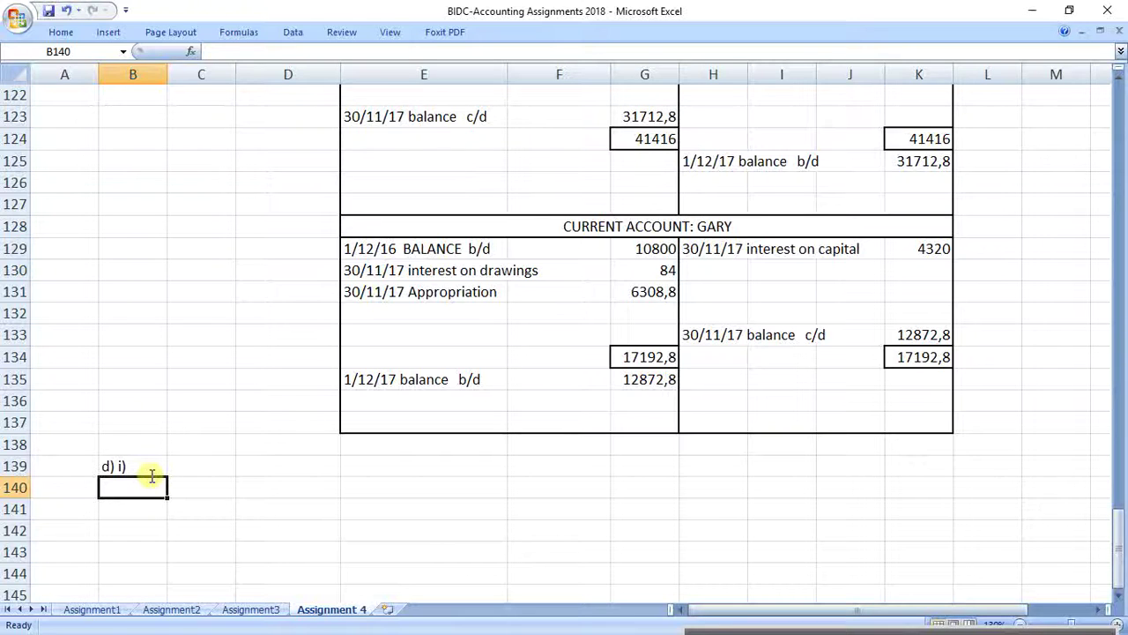
# Review the appropriation account, focusing on the interest on drawings, interest on capital and share of the loss entries.
pyautogui.scroll(6, 287, 453)
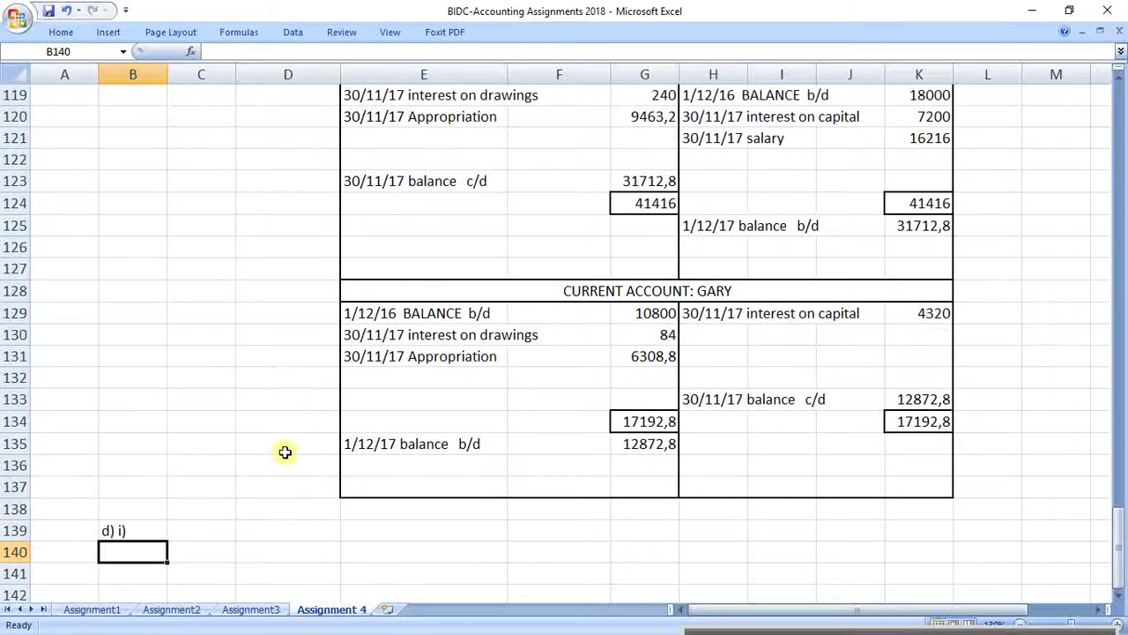
pyautogui.scroll(2, 289, 452)
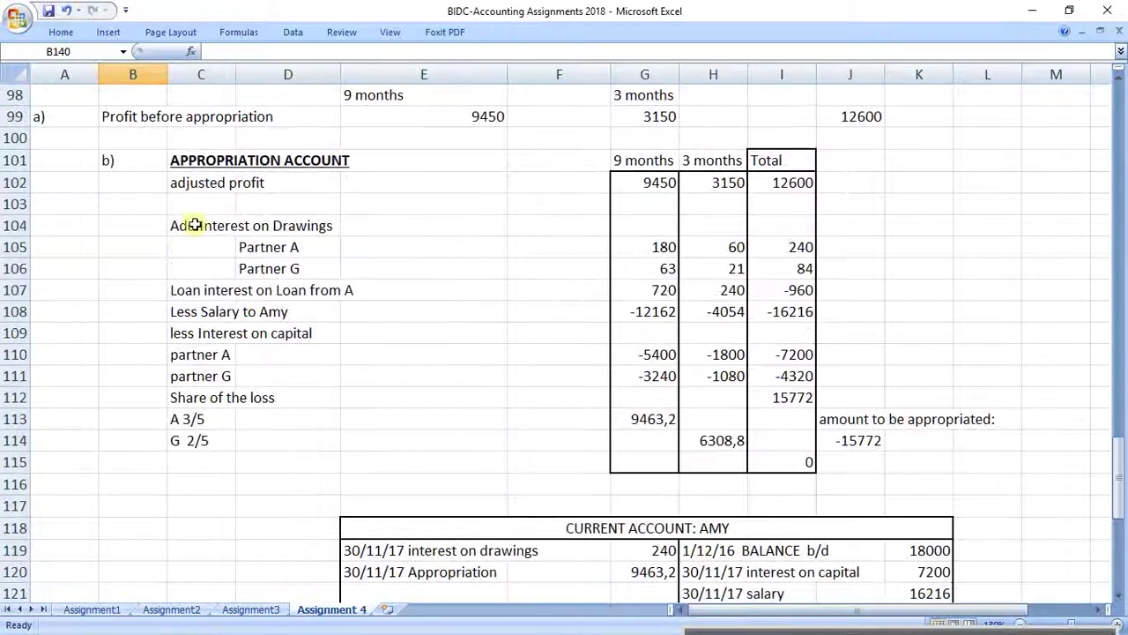
pyautogui.moveTo(187, 164); pyautogui.dragTo(786, 441)
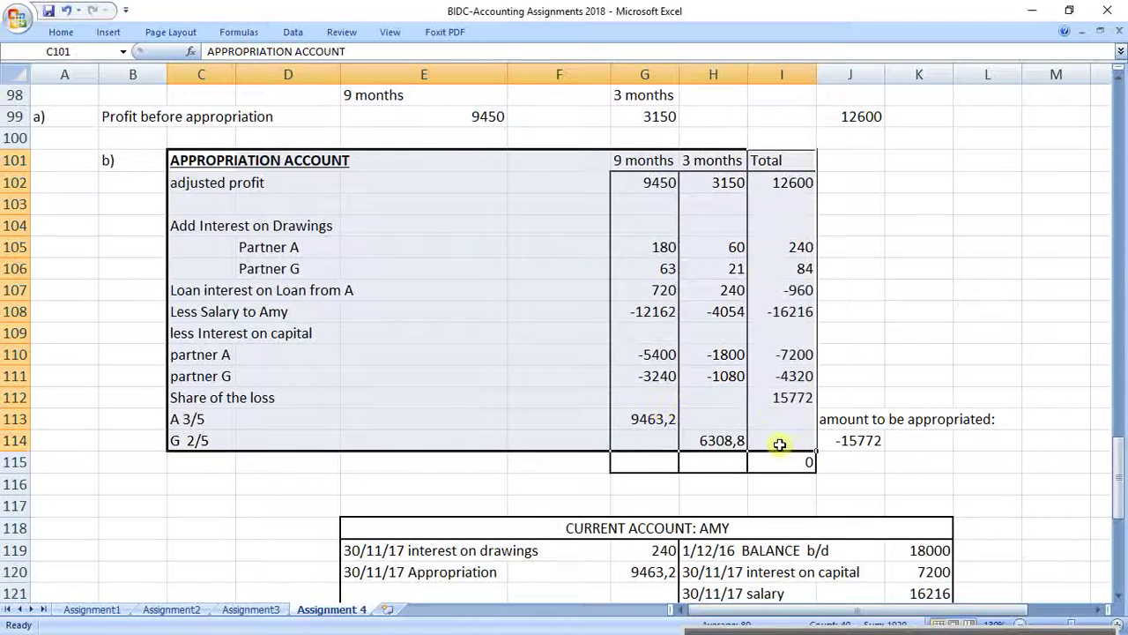
pyautogui.scroll(6, 730, 345)
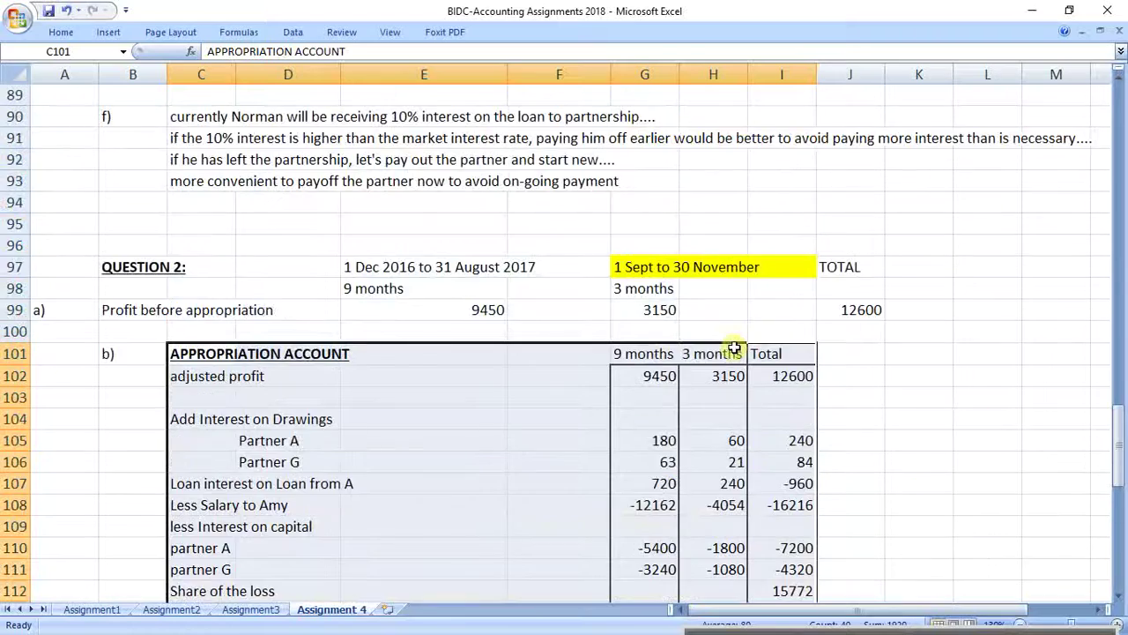
pyautogui.scroll(-5, 733, 346)
pyautogui.scroll(-1, 732, 347)
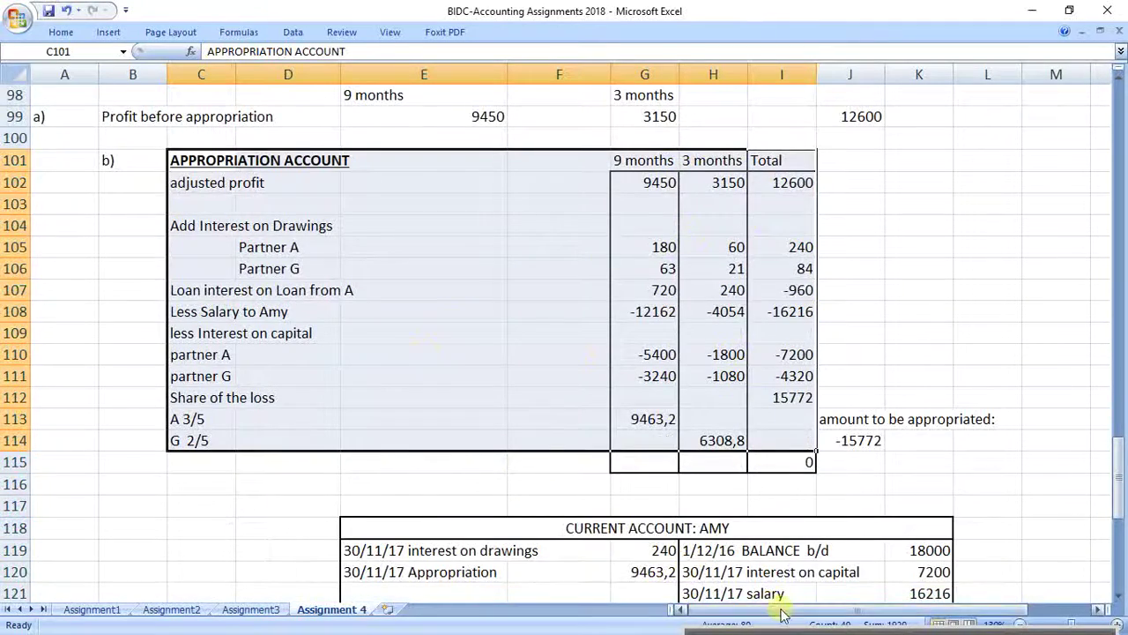
pyautogui.moveTo(788, 607); pyautogui.dragTo(721, 608)
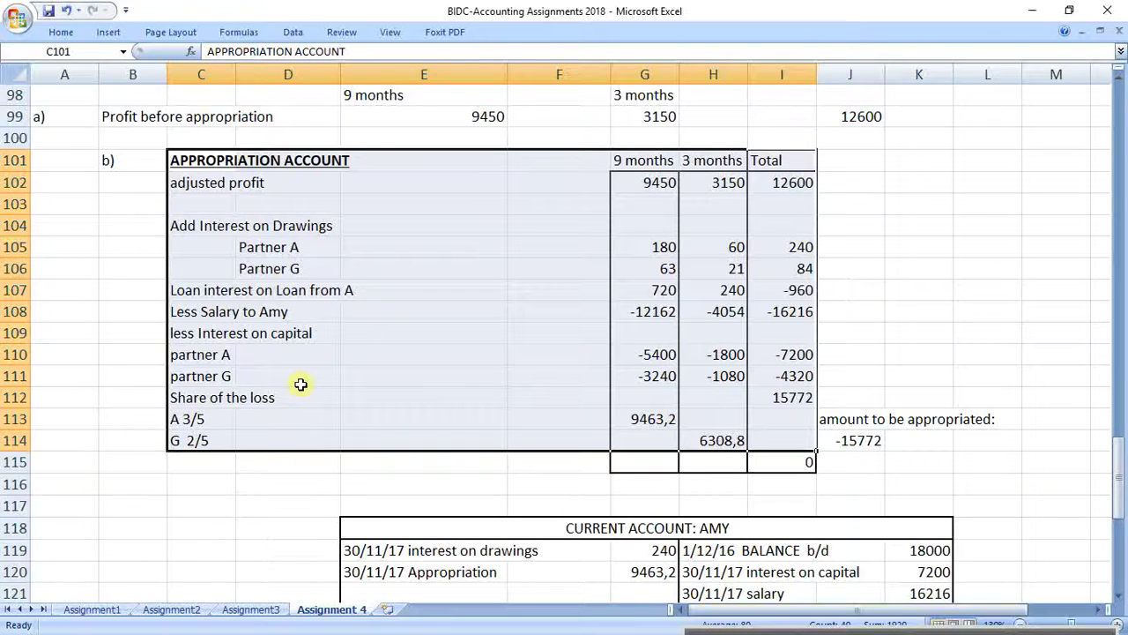
pyautogui.click(226, 226)
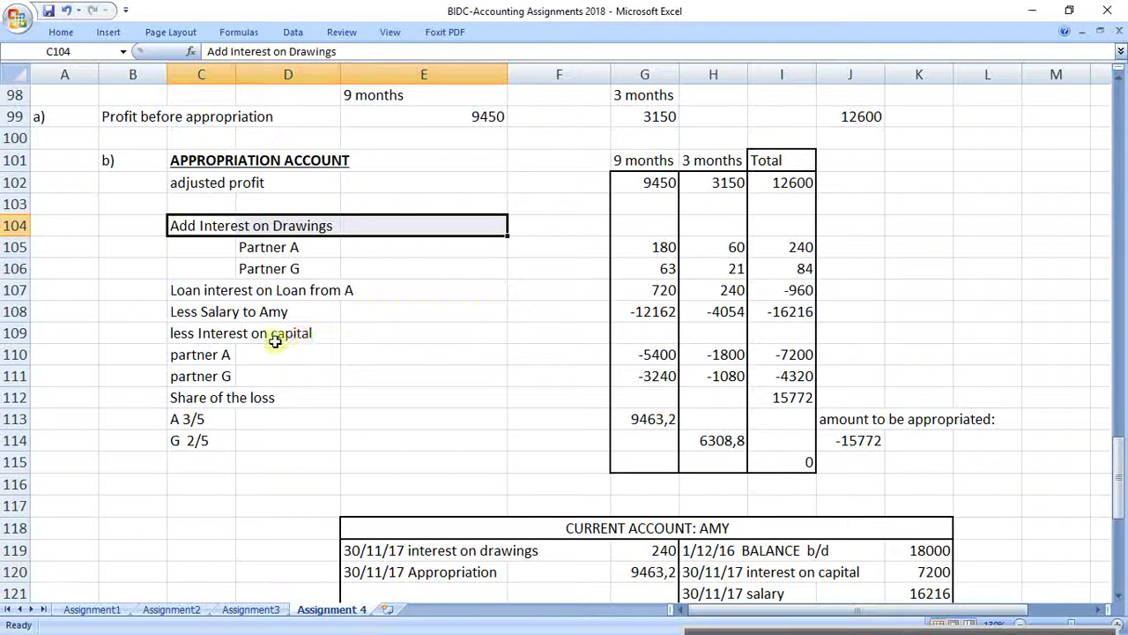
pyautogui.click(209, 333)
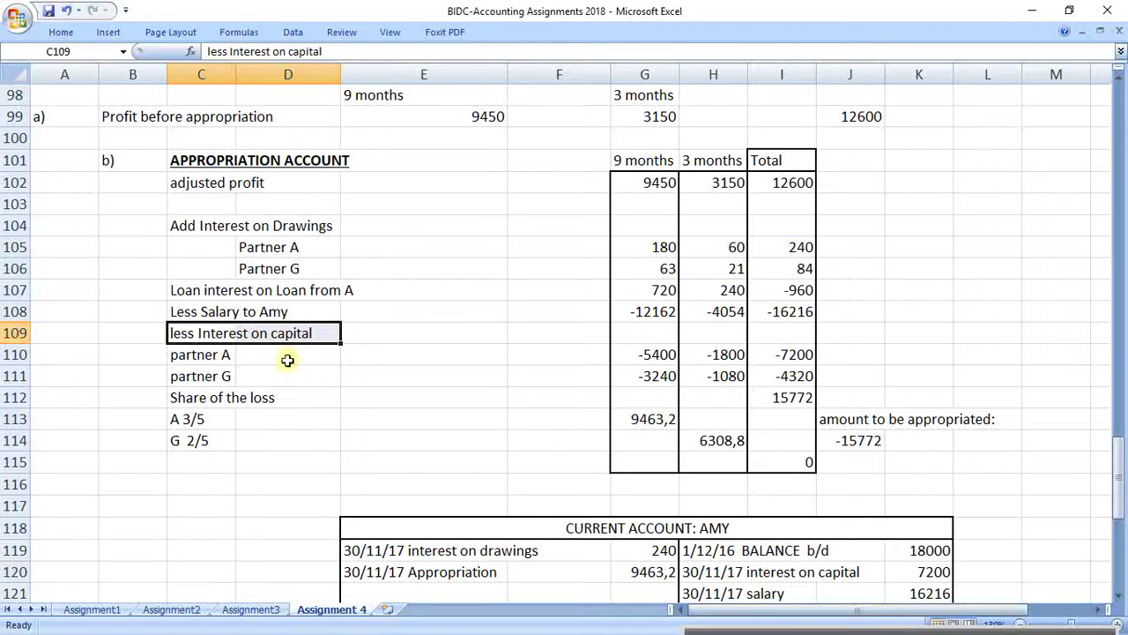
pyautogui.moveTo(192, 397); pyautogui.dragTo(298, 431)
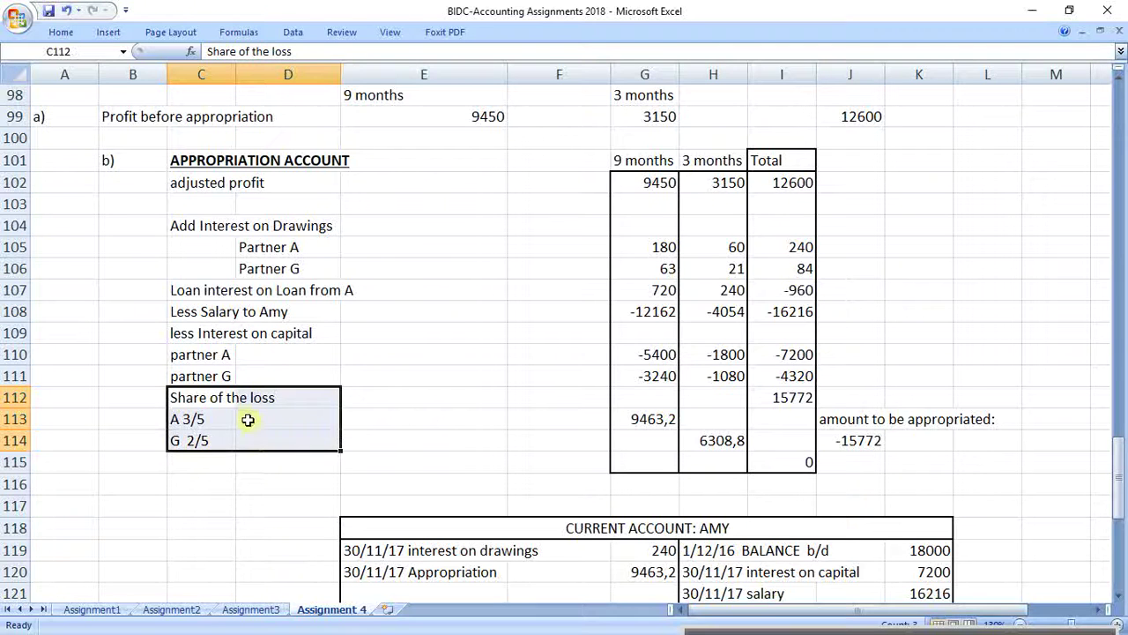
pyautogui.scroll(-3, 247, 433)
pyautogui.scroll(-7, 242, 435)
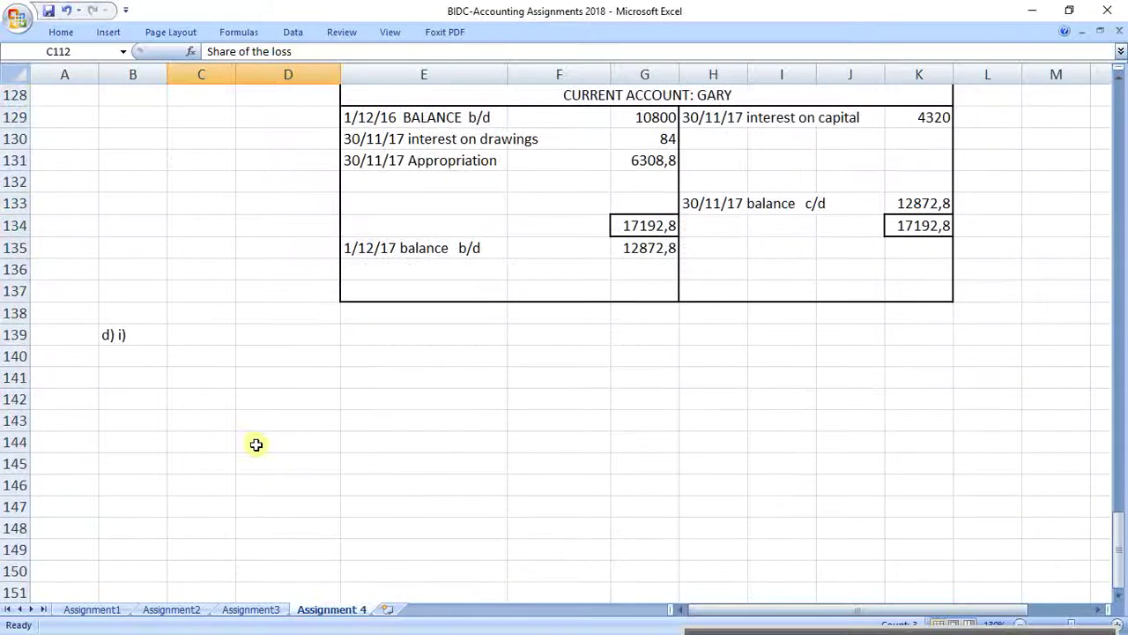
# Enter the first answer line in C139: "the interest on drawings must be specified in the partnership agreement".
pyautogui.click(210, 342)
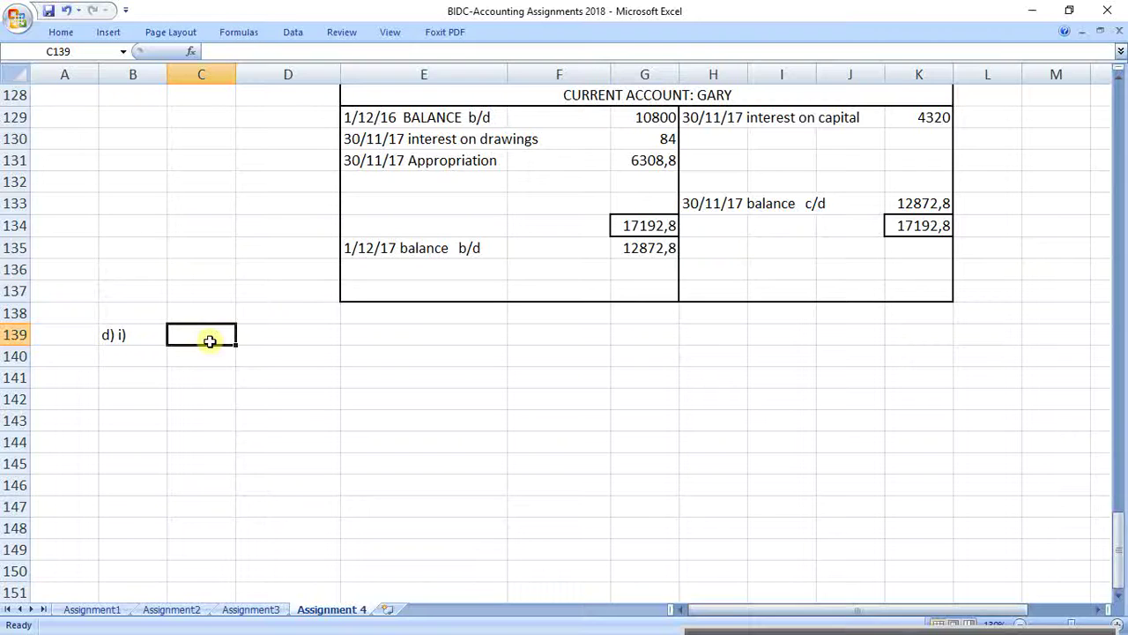
pyautogui.write('the inter')
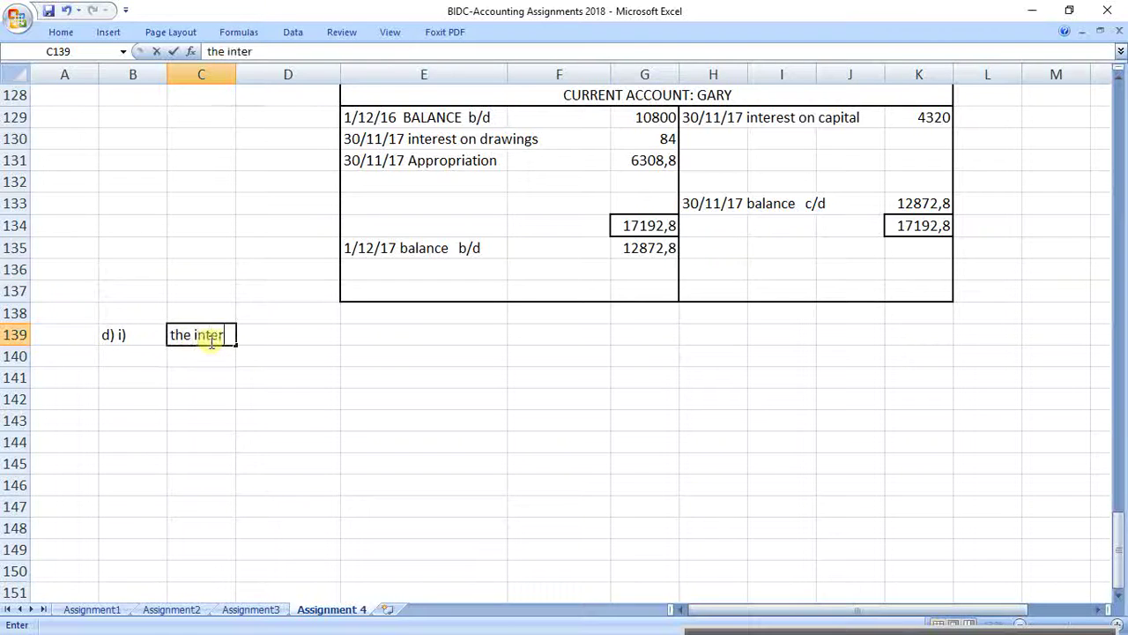
pyautogui.write('est in')
pyautogui.press('BackSpace')
pyautogui.press('BackSpace')
pyautogui.write('on drawings')
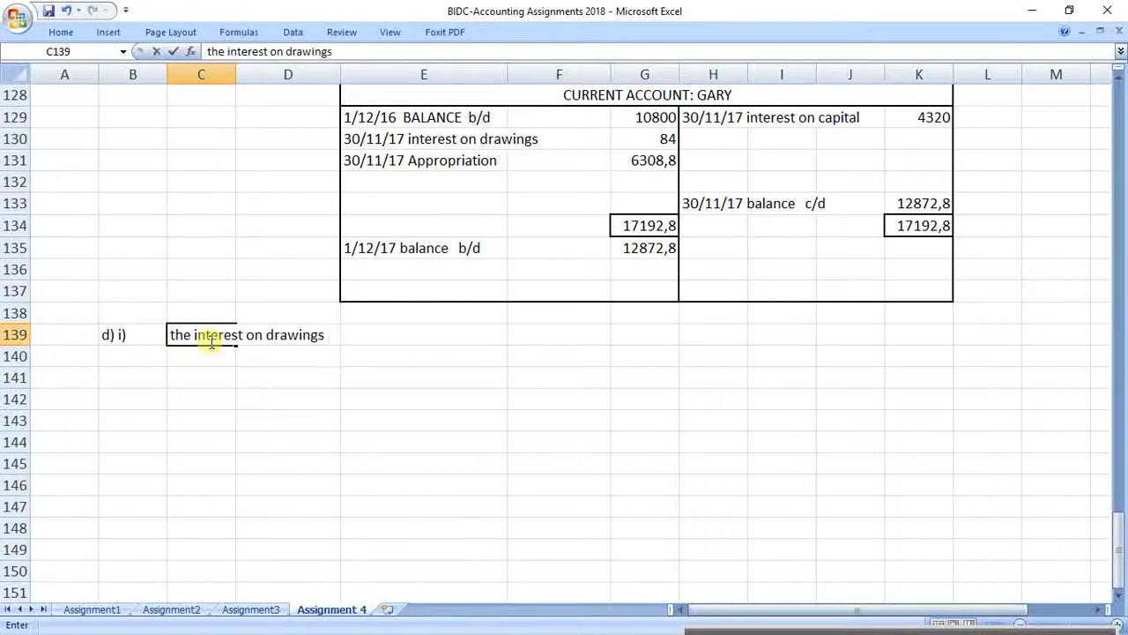
pyautogui.write('must be specific')
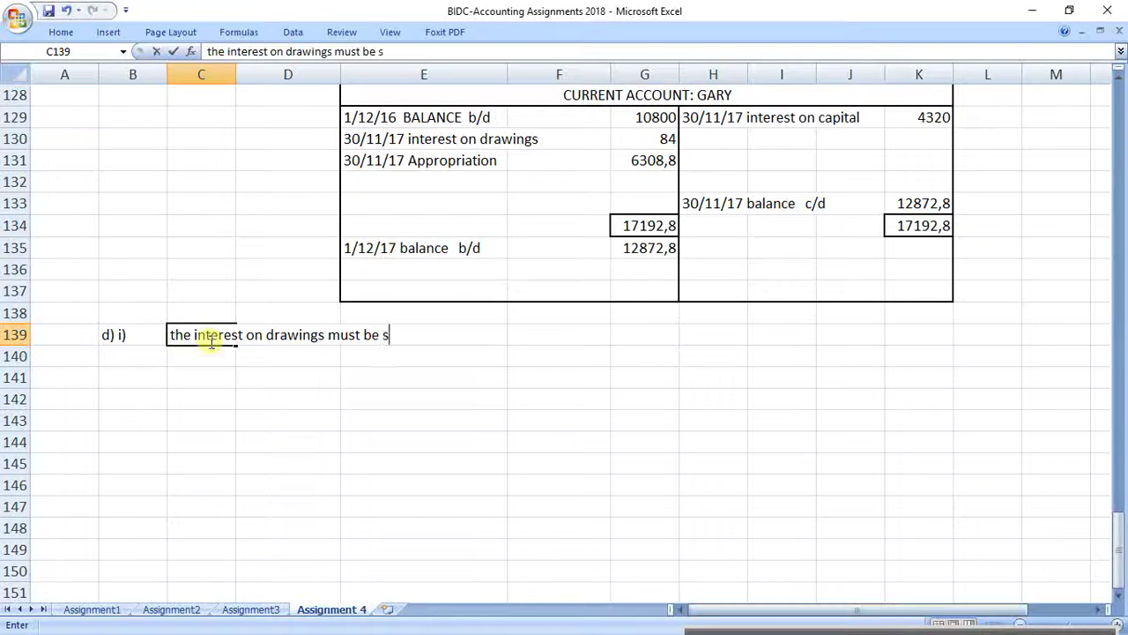
pyautogui.write('ed')
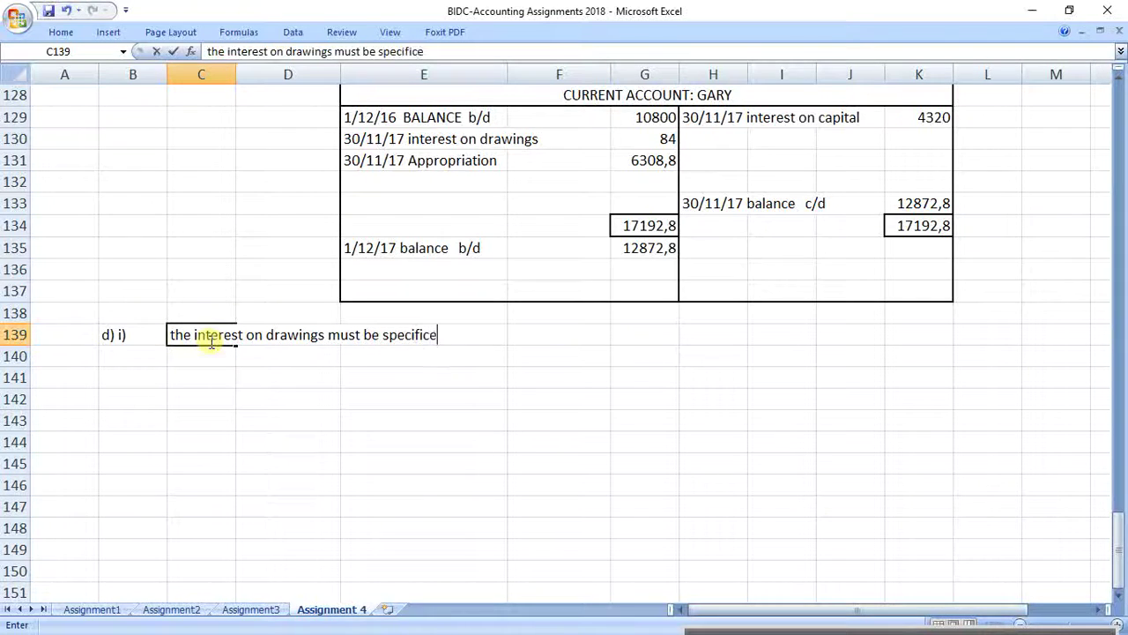
pyautogui.press('BackSpace')
pyautogui.press('BackSpace')
pyautogui.press('BackSpace')
pyautogui.write('ed in the p')
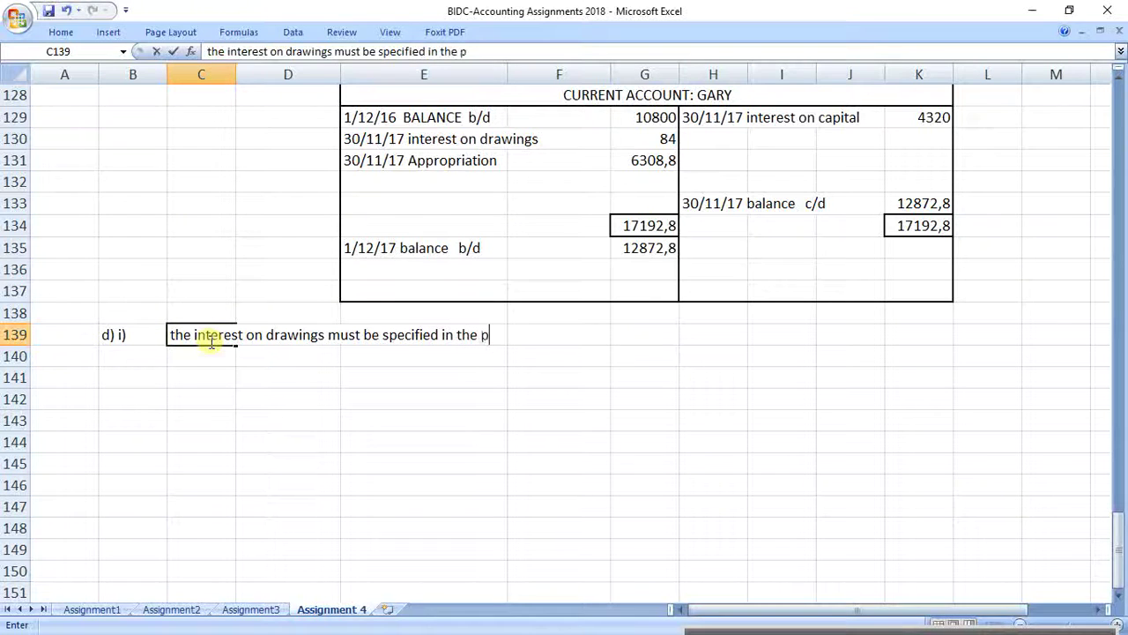
pyautogui.write('artnership ')
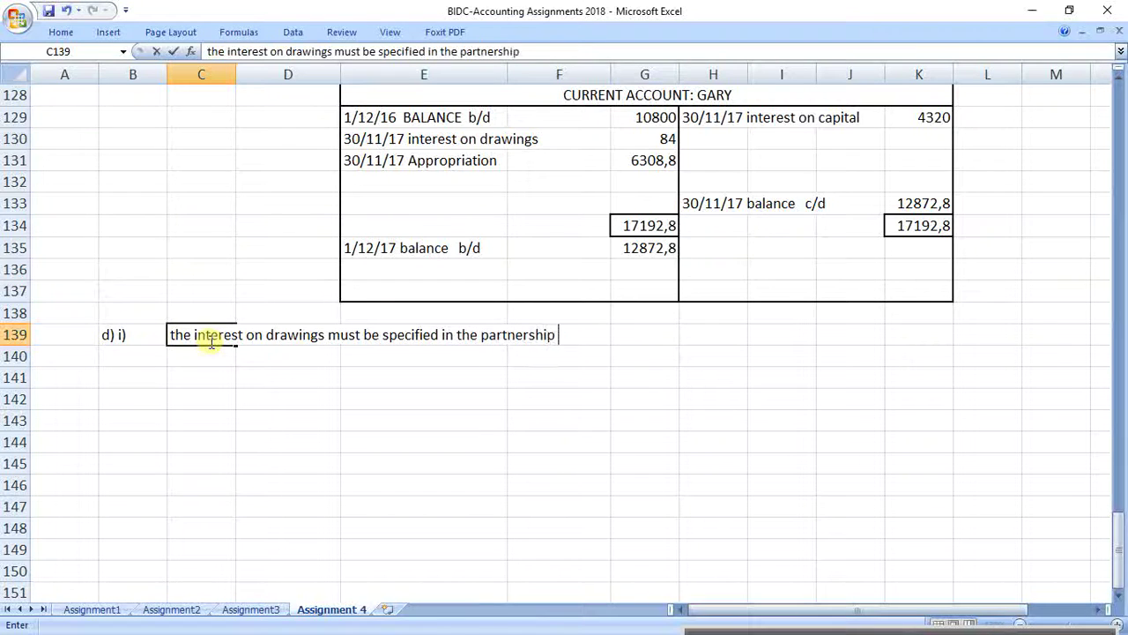
pyautogui.write('agreement')
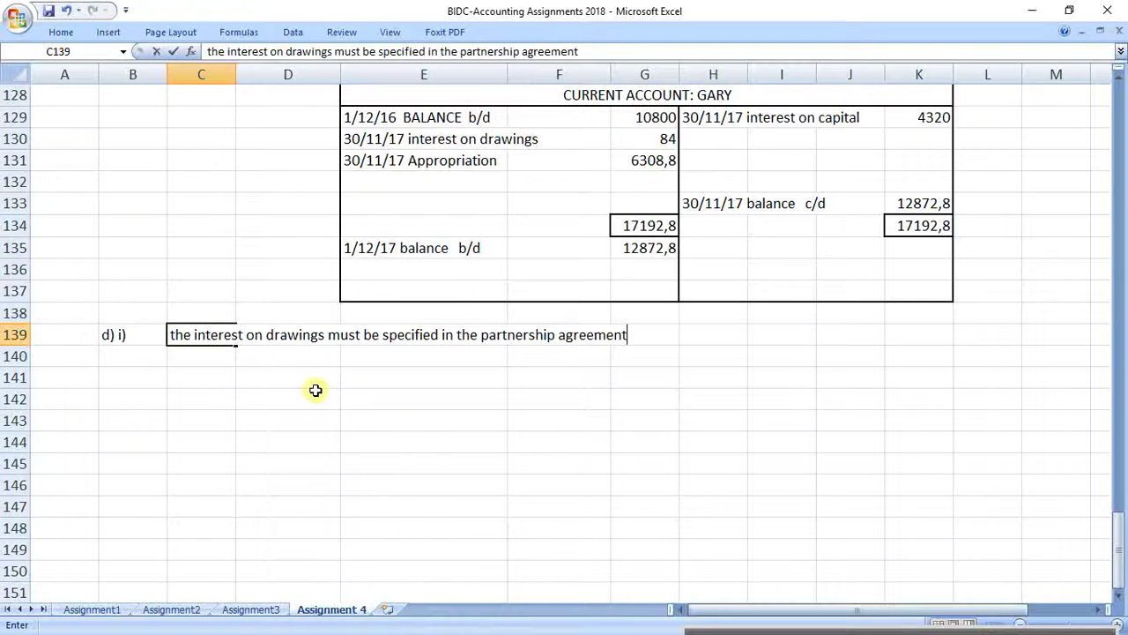
pyautogui.press('Return')
# Enter in C140 "the rate must be agreed on and they must accept the interest on drawings to be charged to their account".
pyautogui.write('the rate')
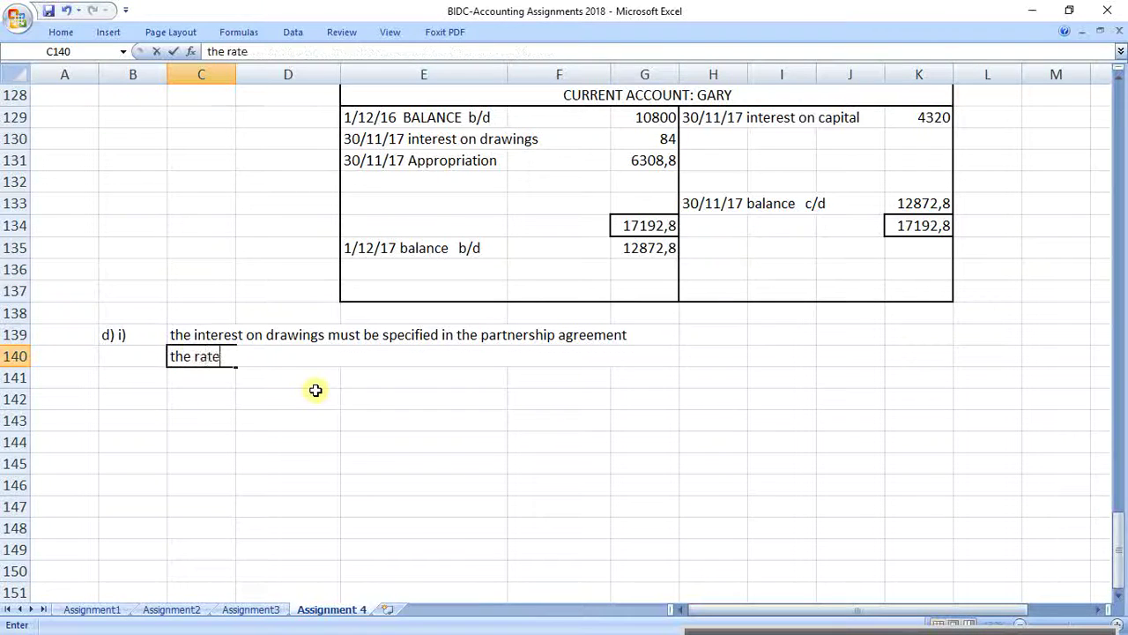
pyautogui.write(' must be a')
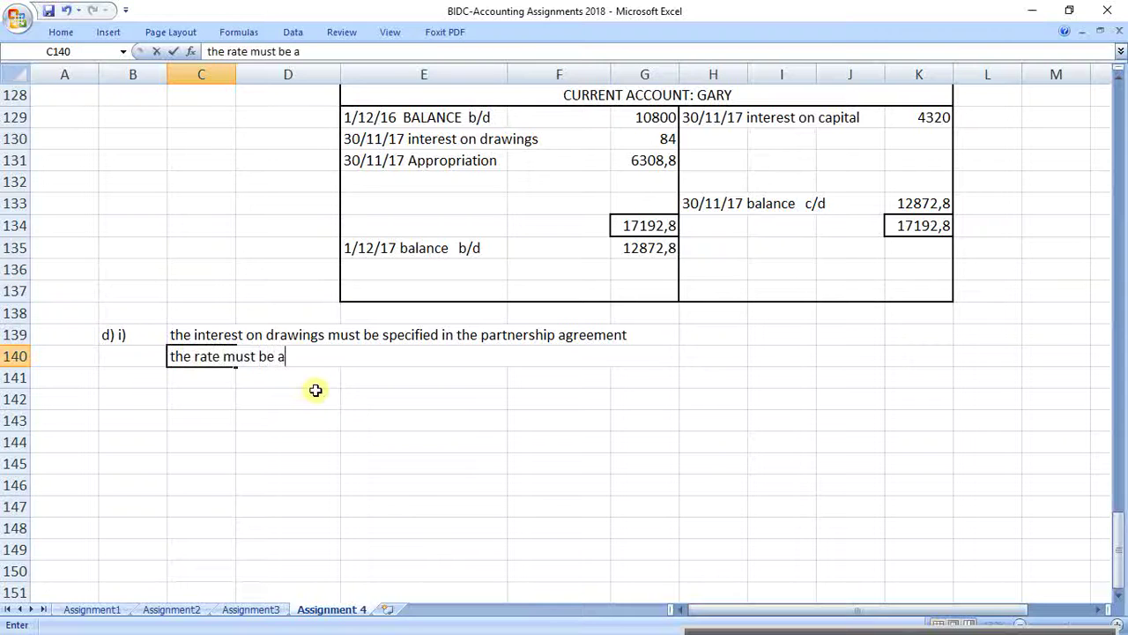
pyautogui.write('greed o')
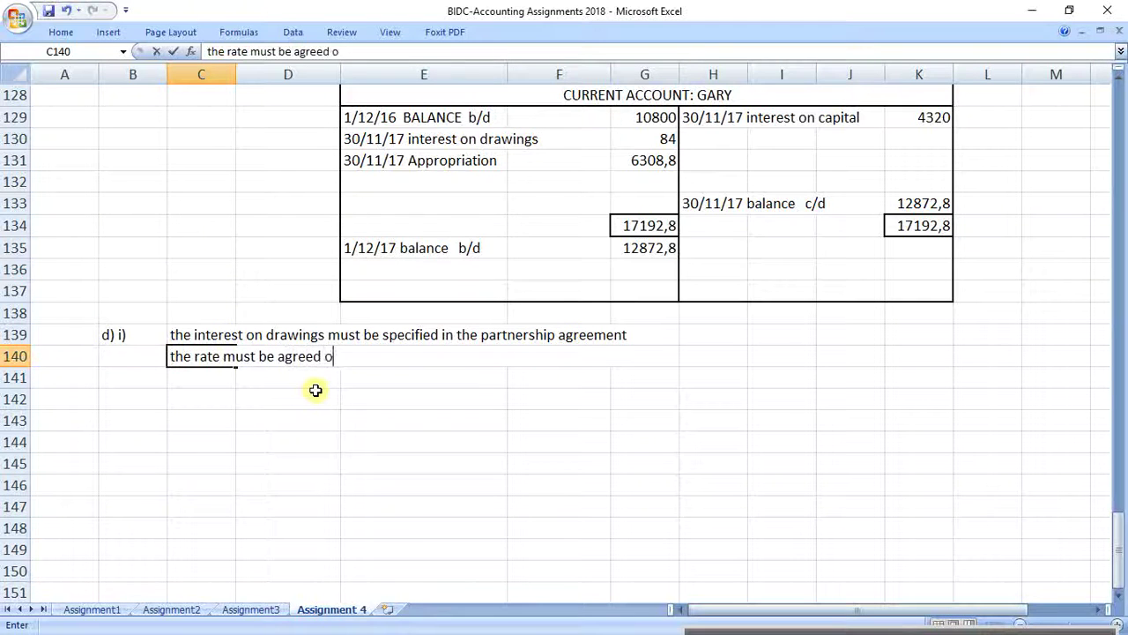
pyautogui.write('n and th')
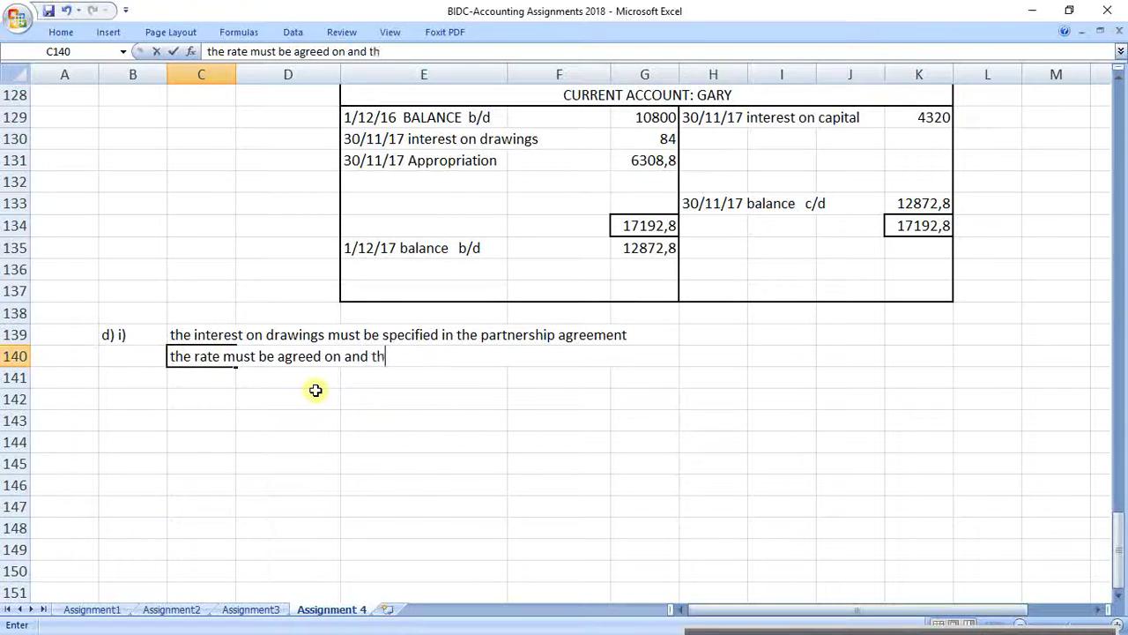
pyautogui.write('ey must ')
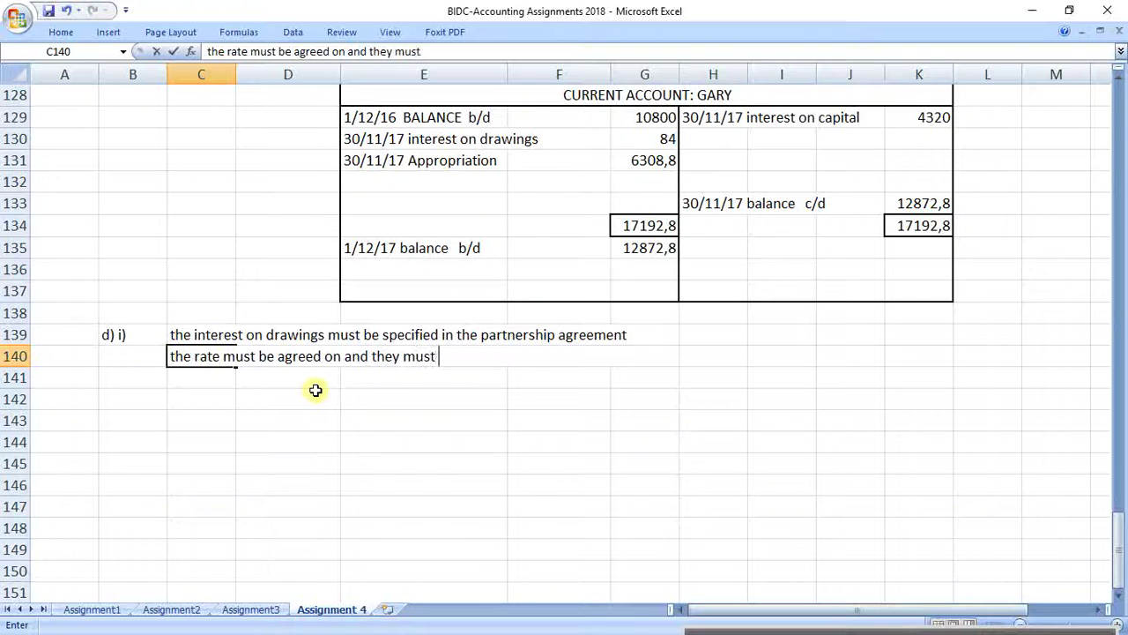
pyautogui.write('accept the ')
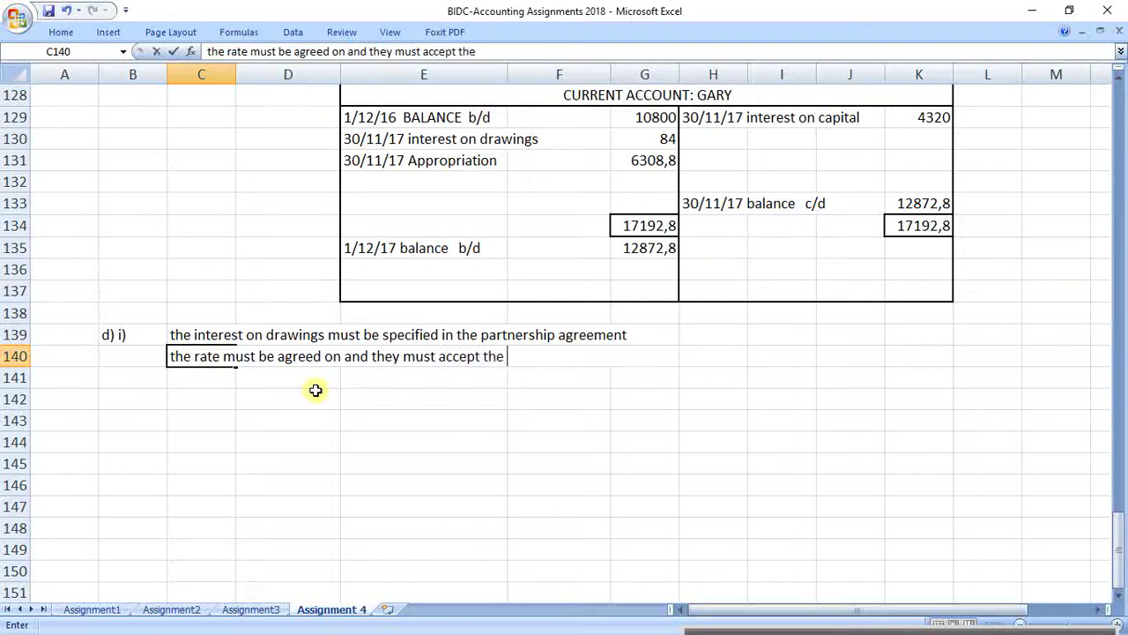
pyautogui.write('interet')
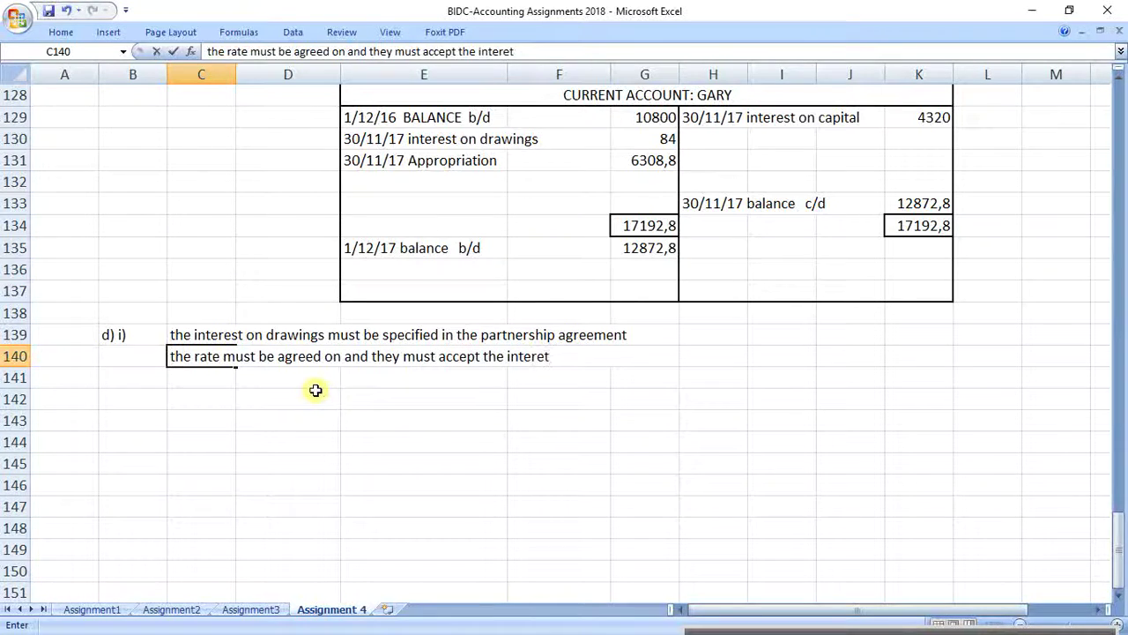
pyautogui.press('BackSpace')
pyautogui.write('st on drai')
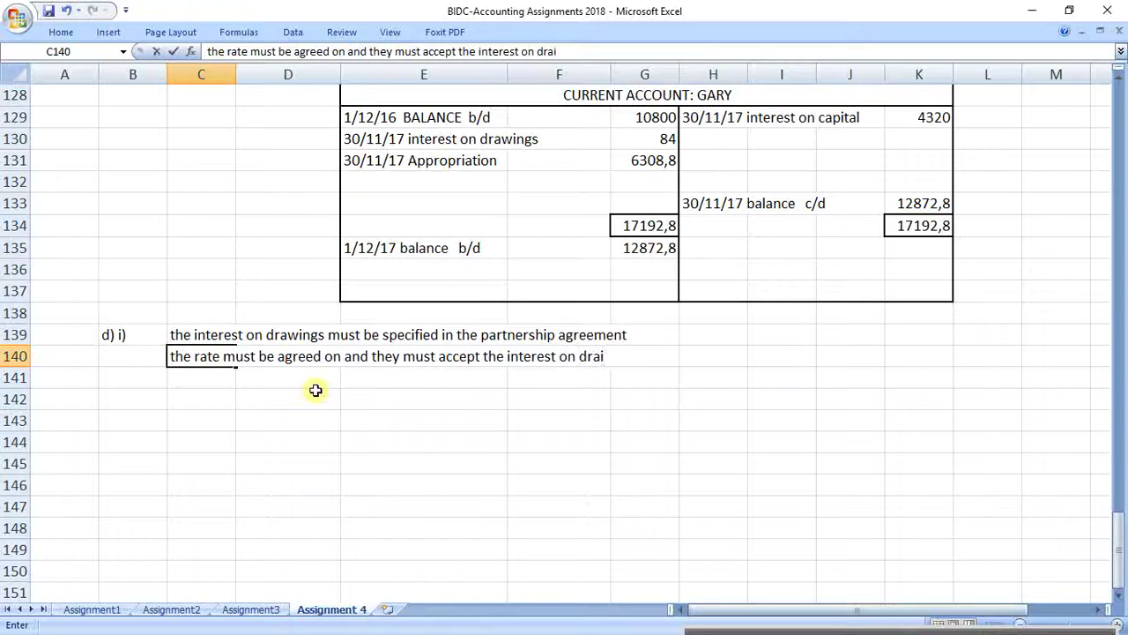
pyautogui.write('w')
pyautogui.press('BackSpace')
pyautogui.press('BackSpace')
pyautogui.write('wings to ')
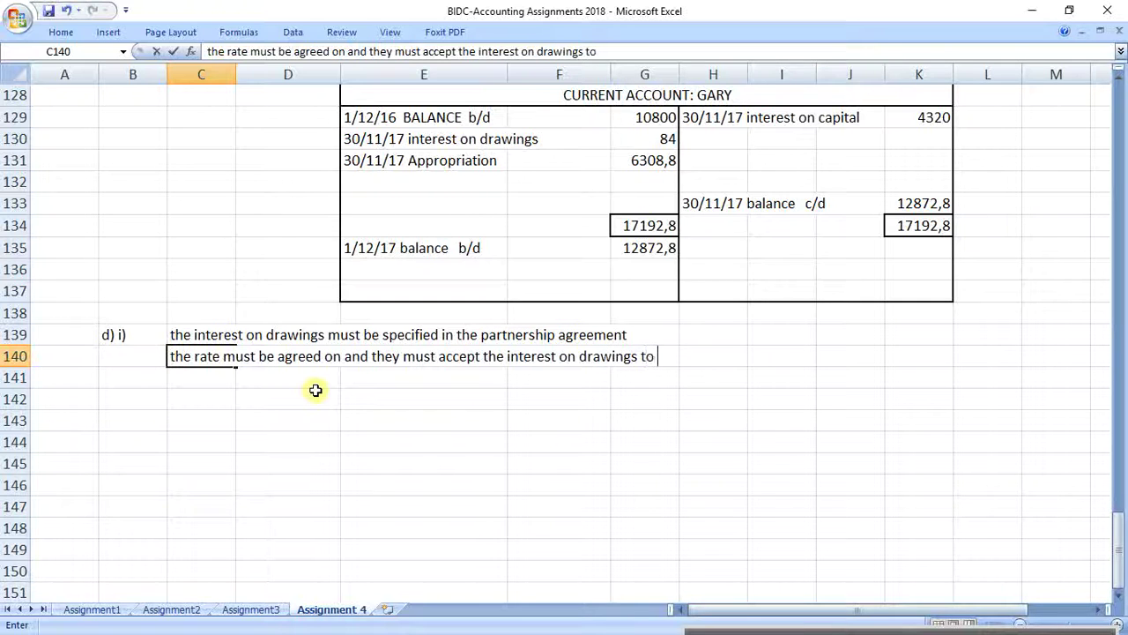
pyautogui.write('be charge')
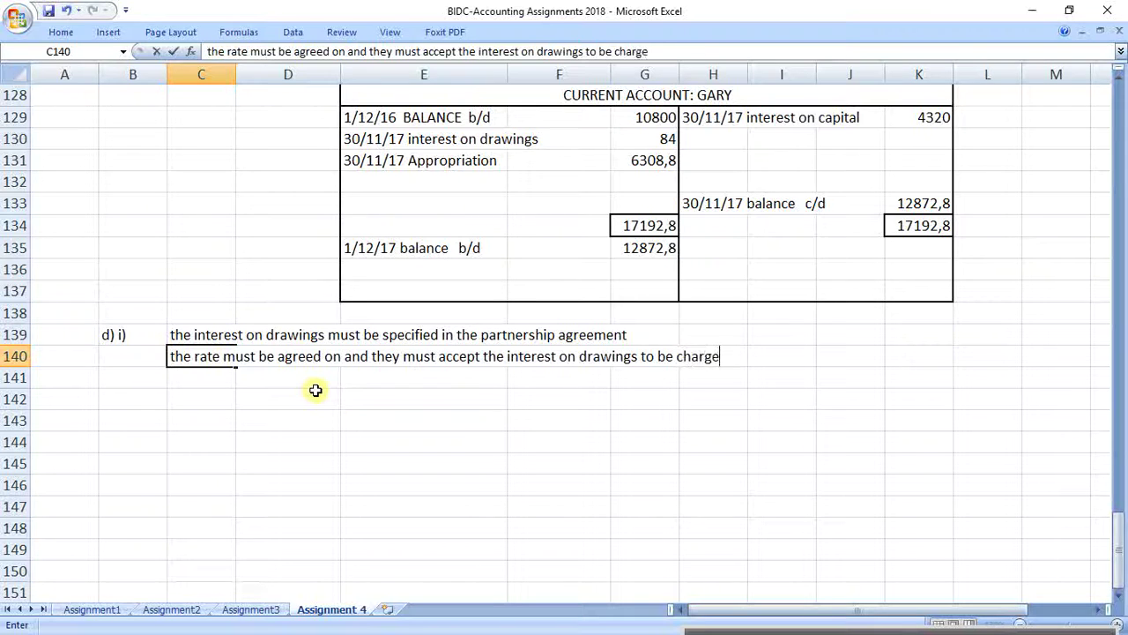
pyautogui.write('d to their')
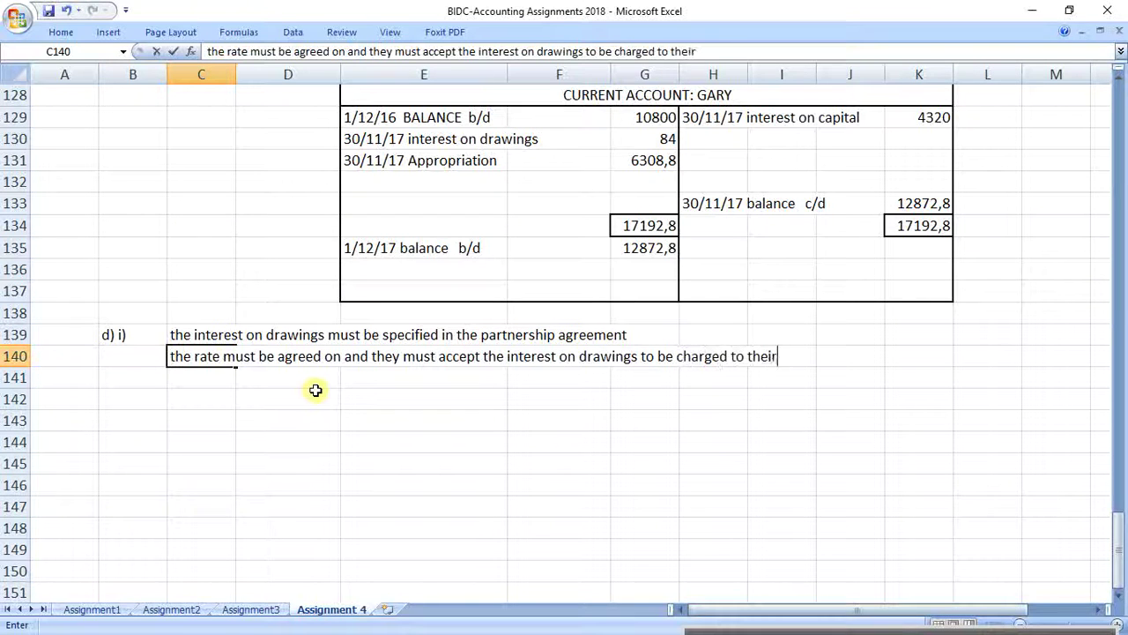
pyautogui.write(' account')
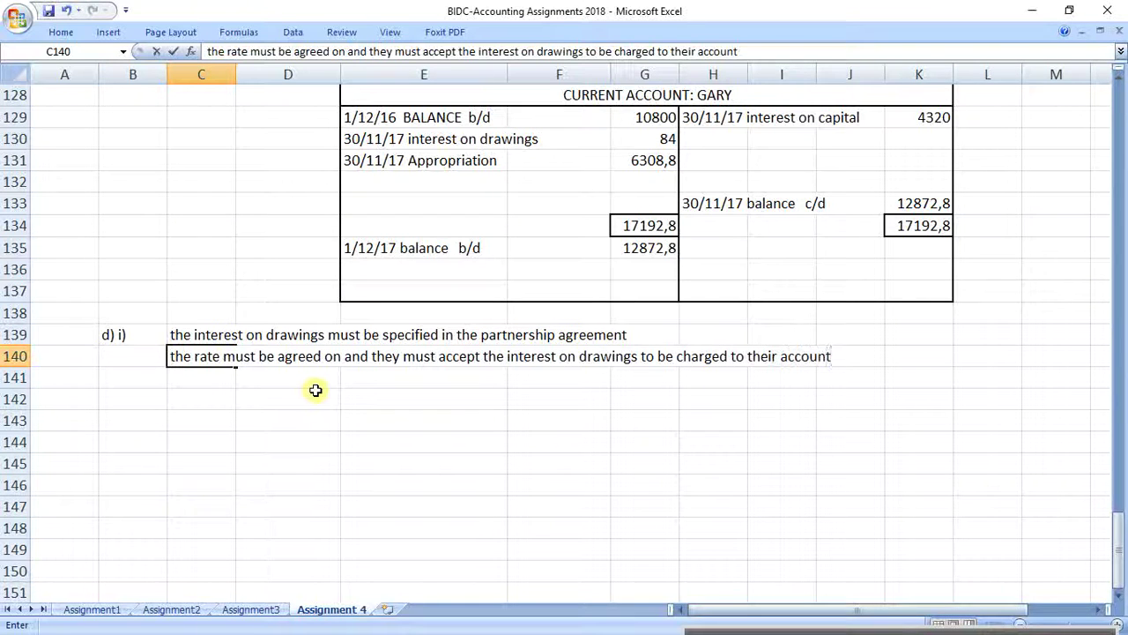
pyautogui.press('Return')
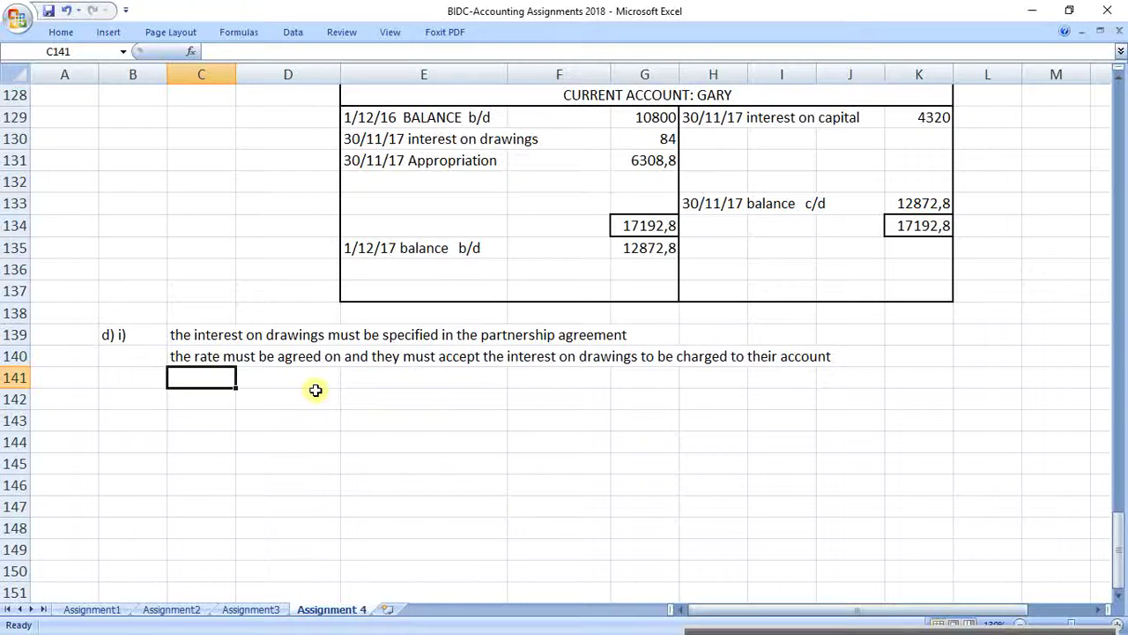
# Change the last word of the answer line in C140 to "accounts".
pyautogui.click(192, 393)
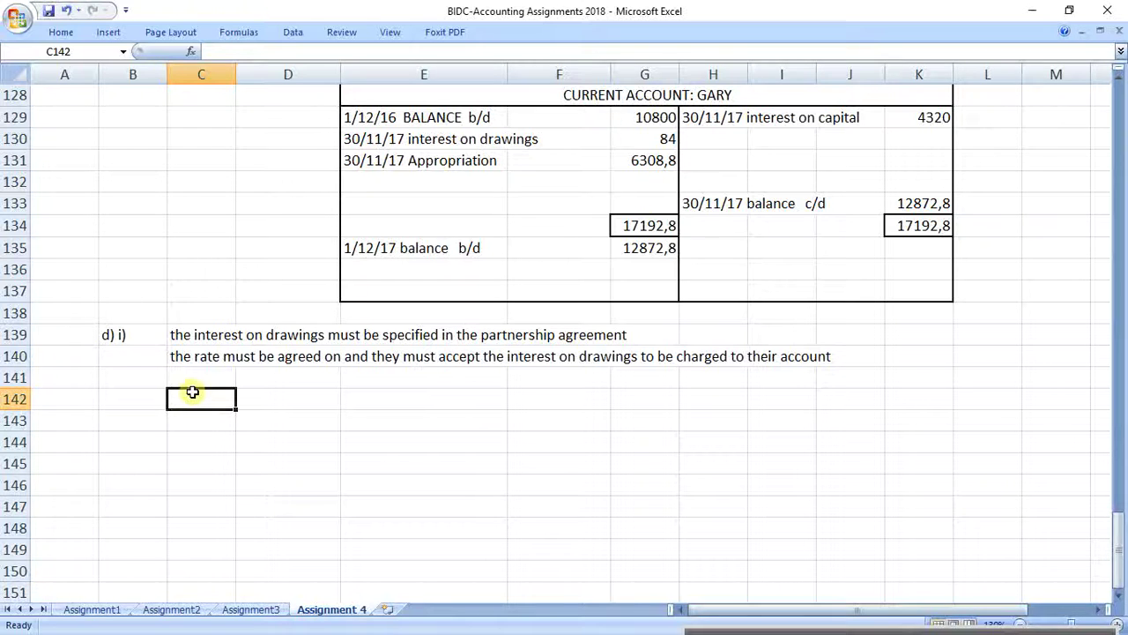
pyautogui.click(194, 356)
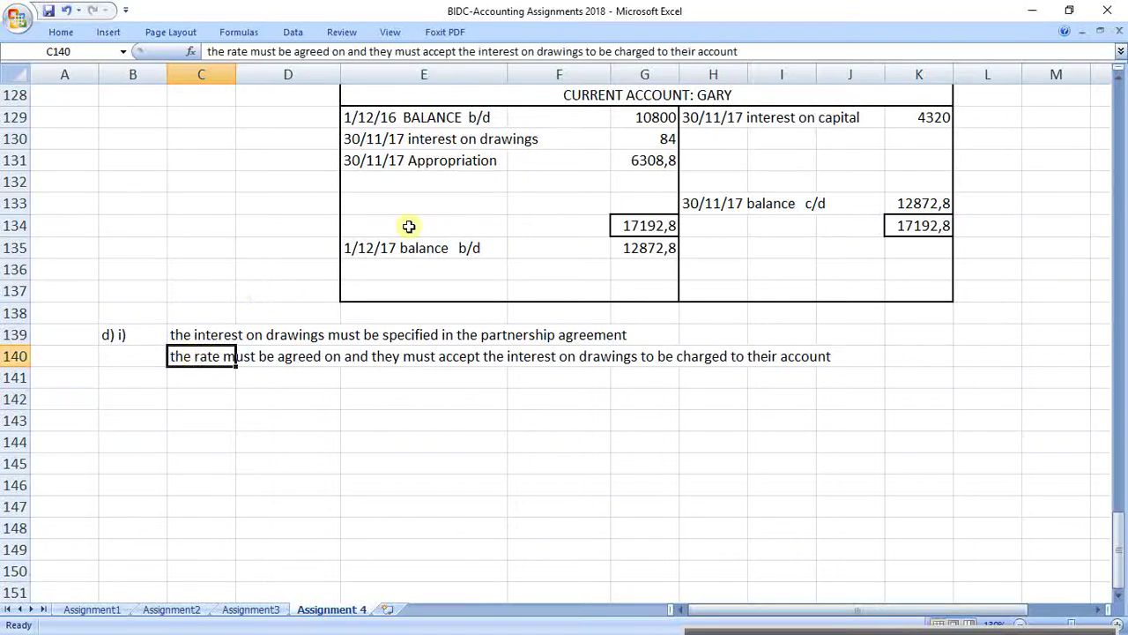
pyautogui.click(746, 51)
pyautogui.write('s')
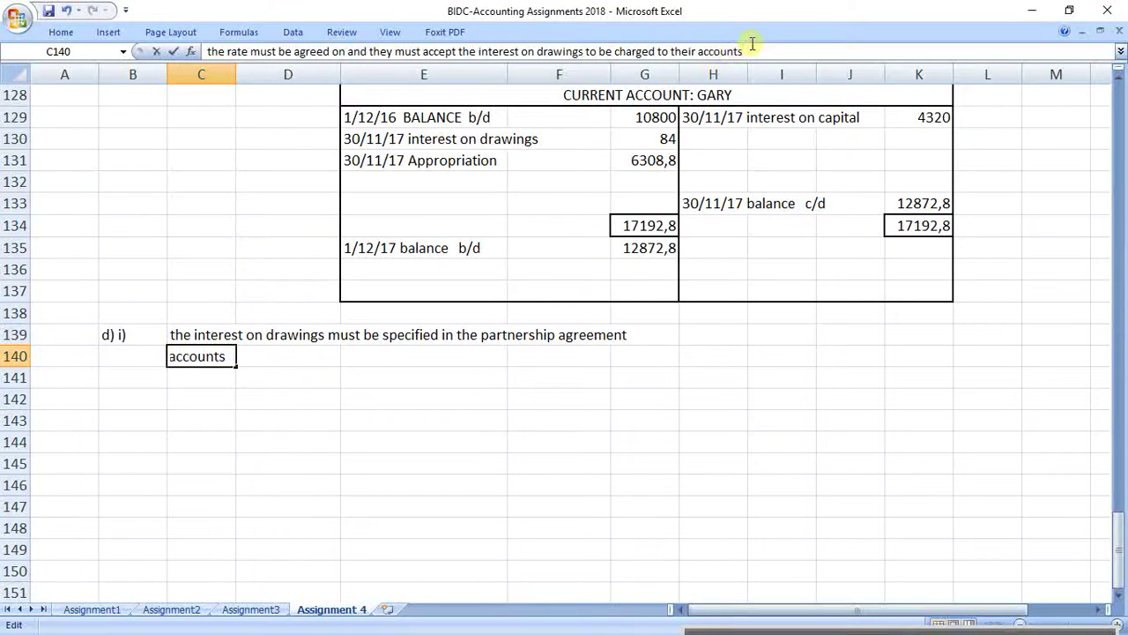
pyautogui.press('Return')
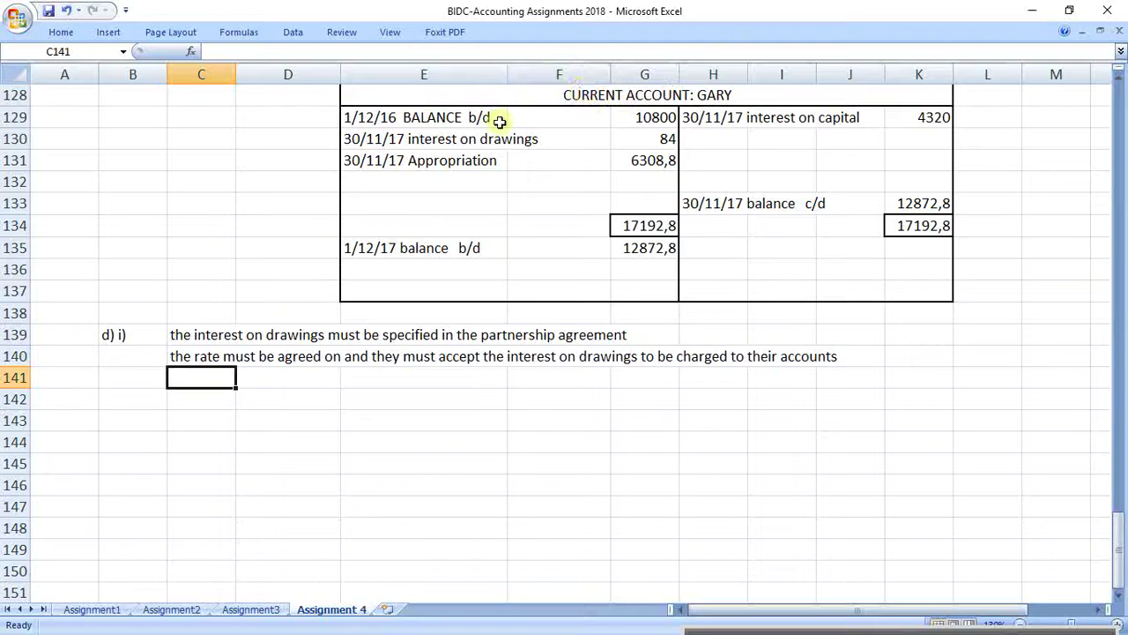
# Copy the answer line from C139 into C142 and replace "drawings" with "capital" in the copy.
pyautogui.click(194, 336)
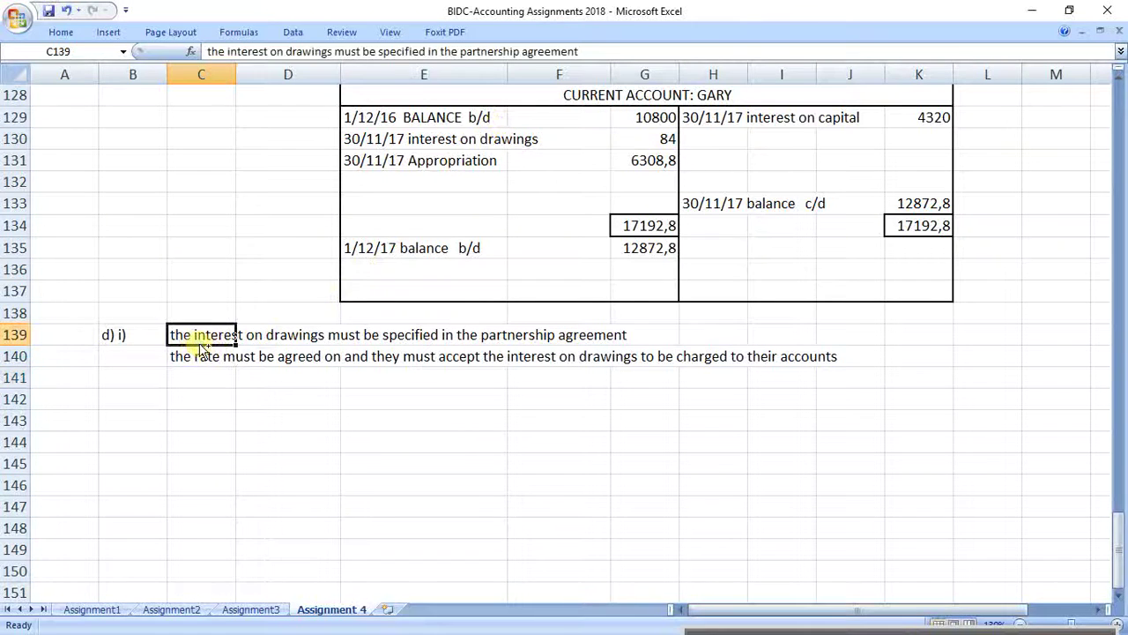
pyautogui.hotkey('ctrl', 'c')
pyautogui.click(200, 398)
pyautogui.hotkey('ctrl', 'v')
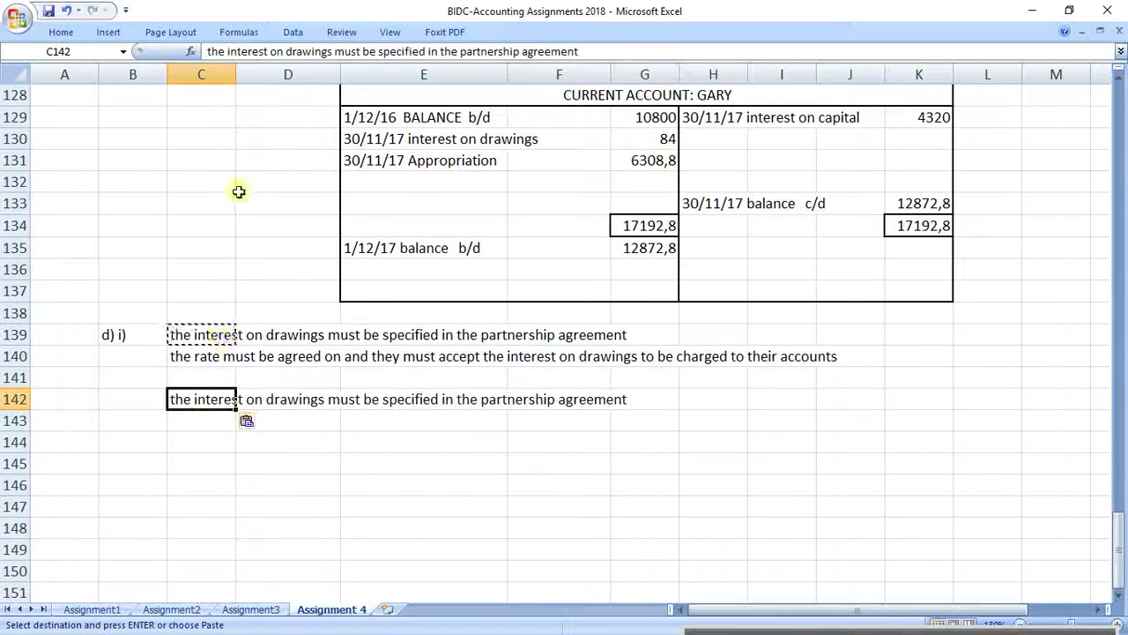
pyautogui.press('Escape')
pyautogui.moveTo(286, 51); pyautogui.dragTo(333, 51)
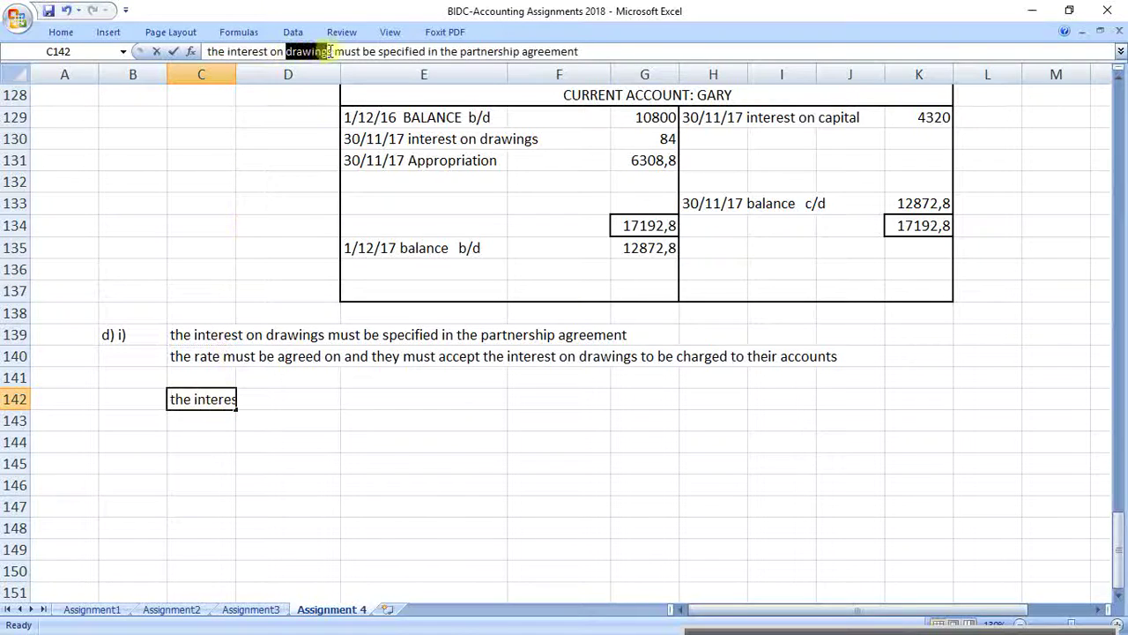
pyautogui.write('capital')
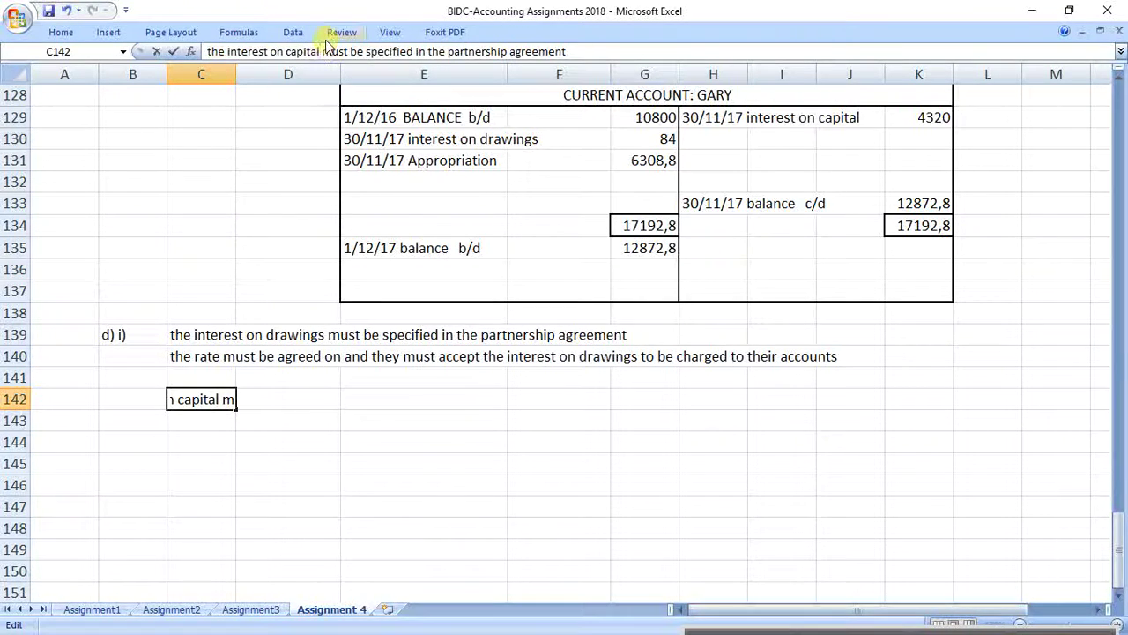
pyautogui.press('Return')
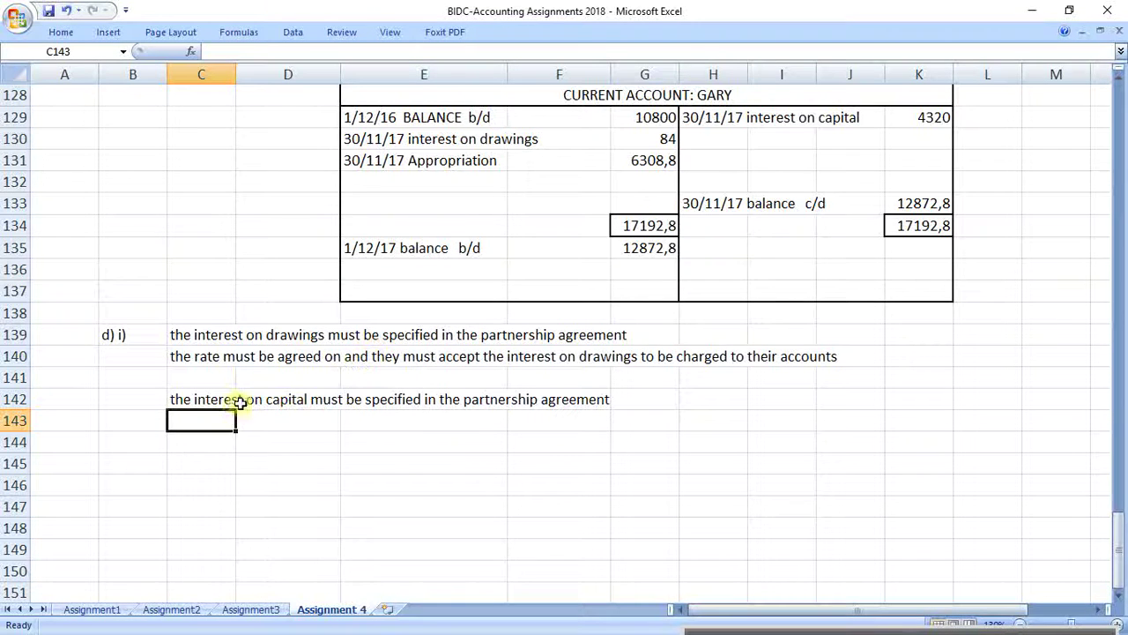
# Copy the answer line from C140 into C143 and shorten the copy to "the rate must be stated".
pyautogui.click(201, 355)
pyautogui.hotkey('ctrl', 'c')
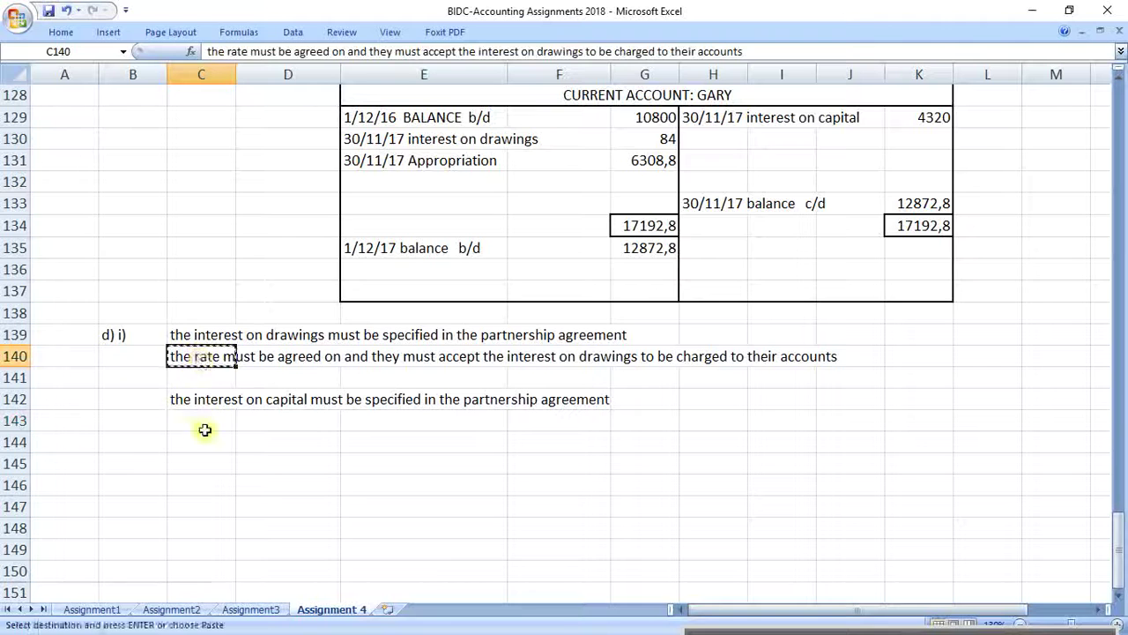
pyautogui.click(202, 421)
pyautogui.hotkey('ctrl', 'v')
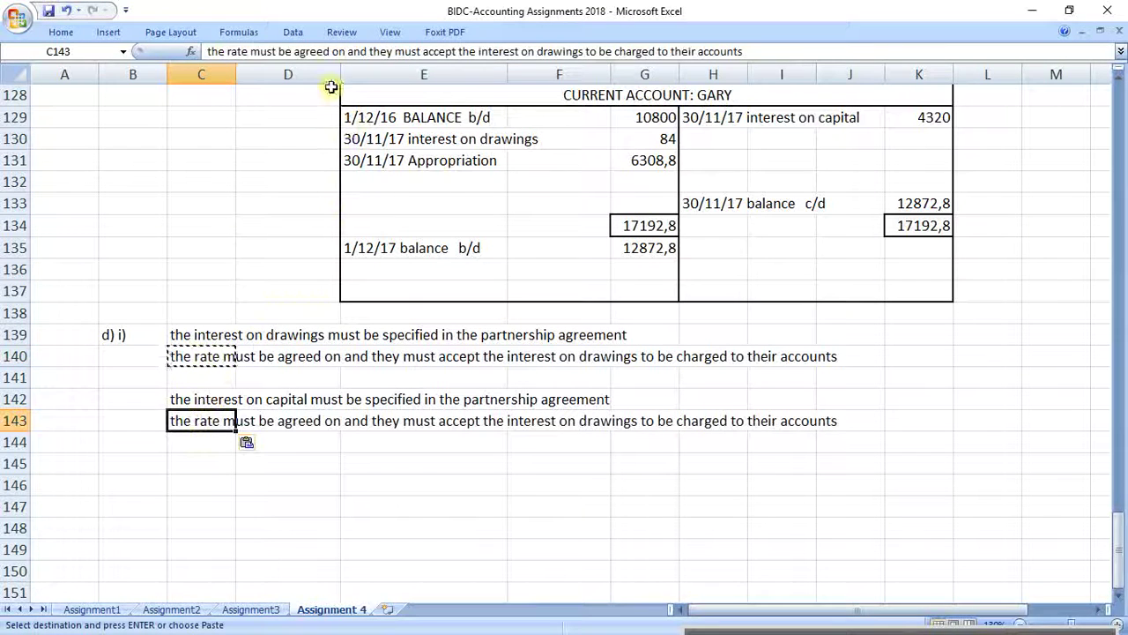
pyautogui.moveTo(294, 53); pyautogui.dragTo(328, 58)
pyautogui.write('stated')
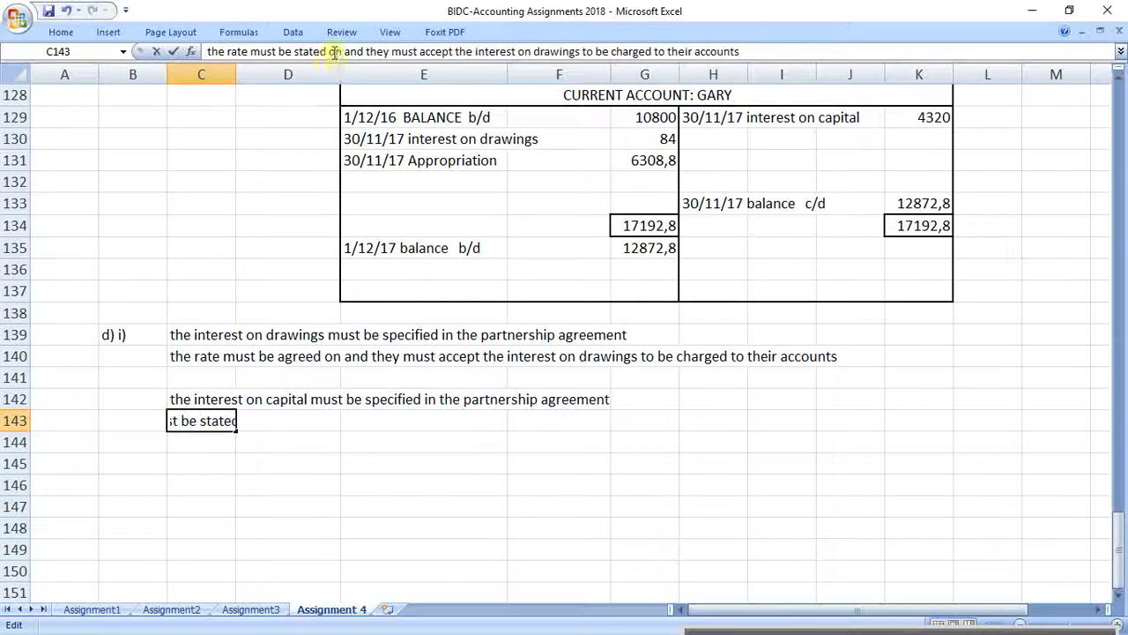
pyautogui.moveTo(329, 51); pyautogui.dragTo(754, 51)
pyautogui.press('Delete')
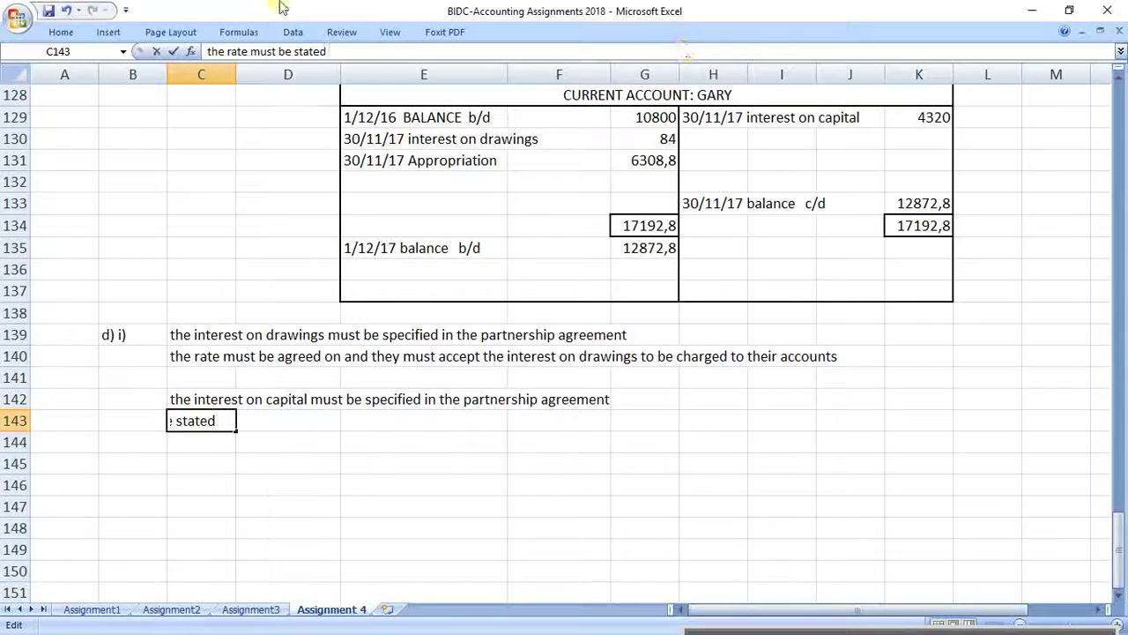
# Extend the answer line in C143 to "the interest rate must be stated on the agreement so they will earn interest on their capital".
pyautogui.click(227, 51)
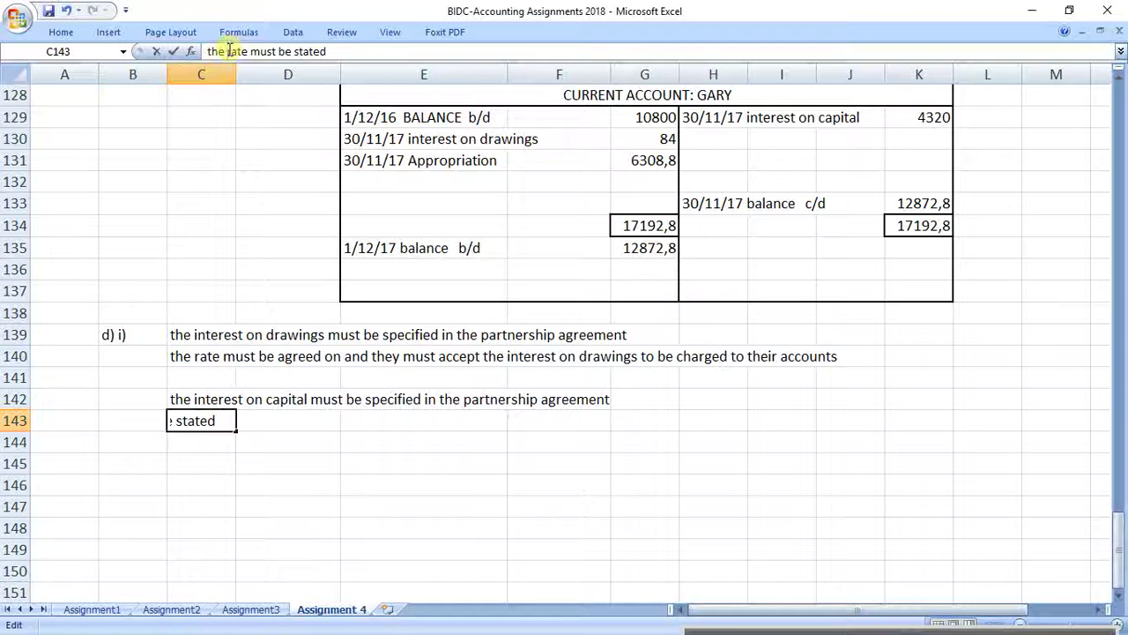
pyautogui.write('interest')
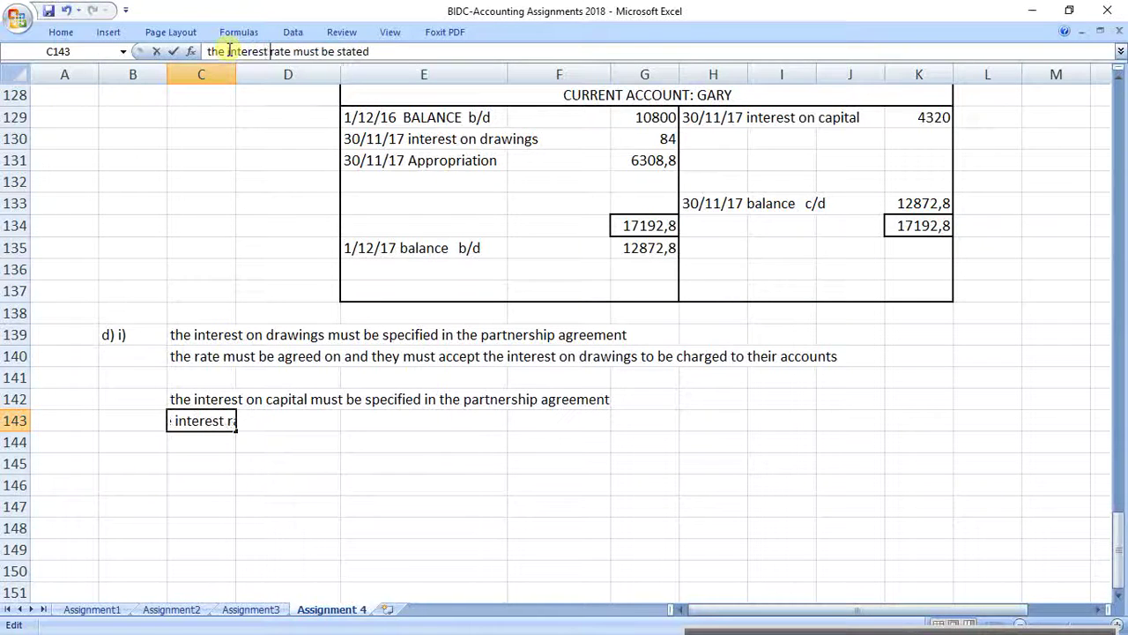
pyautogui.click(382, 52)
pyautogui.write('on the')
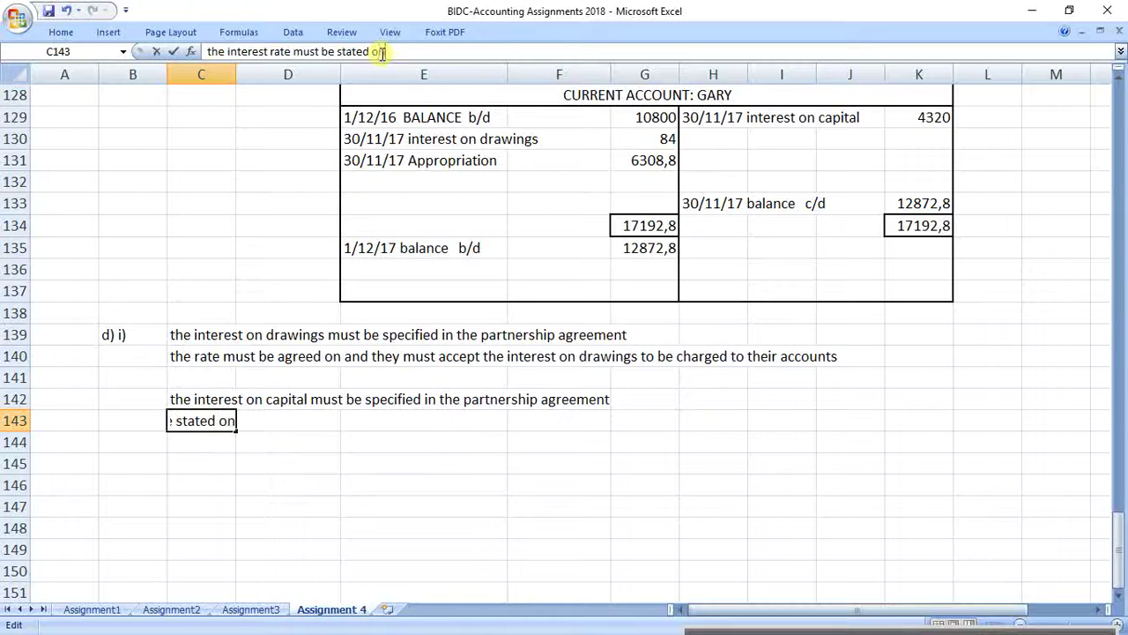
pyautogui.write(' agre')
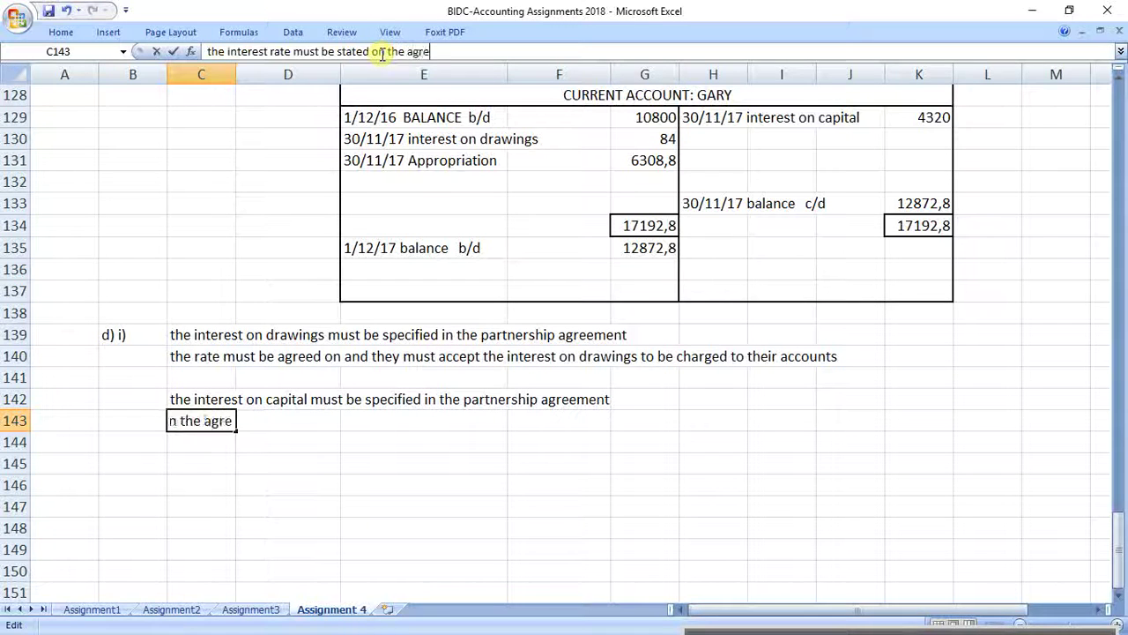
pyautogui.write('ement so th')
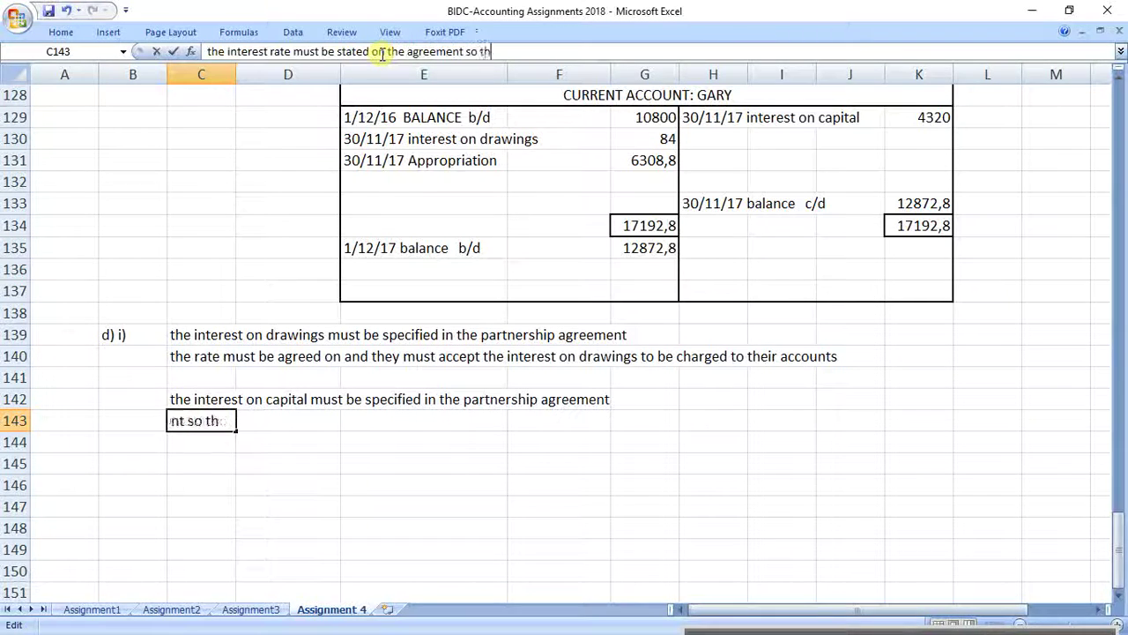
pyautogui.write('ey will e')
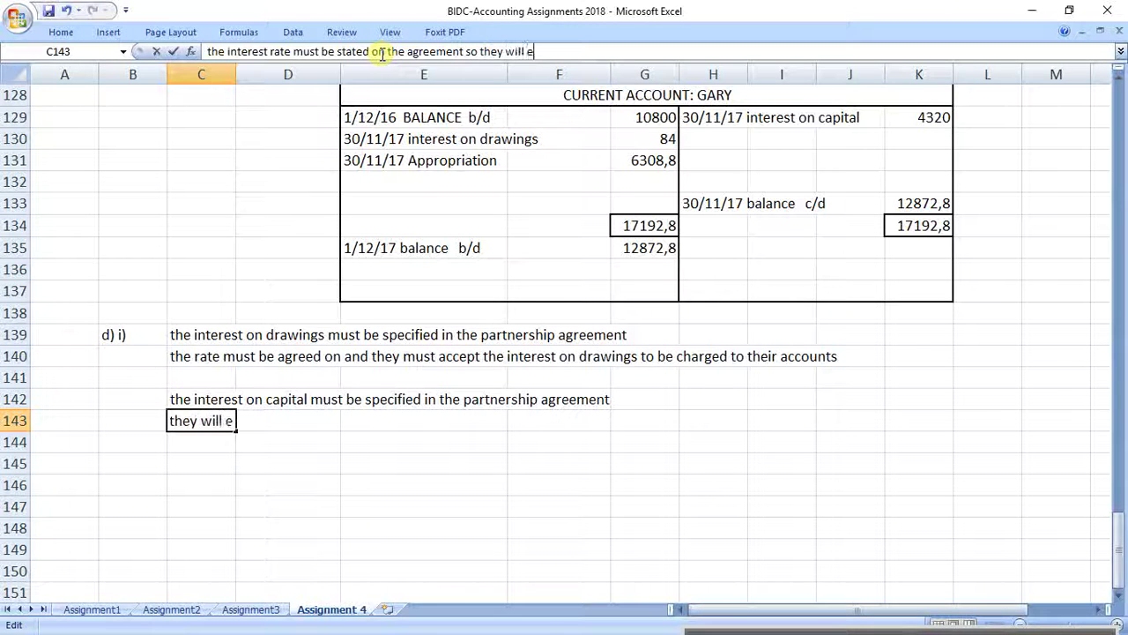
pyautogui.write('arn inter')
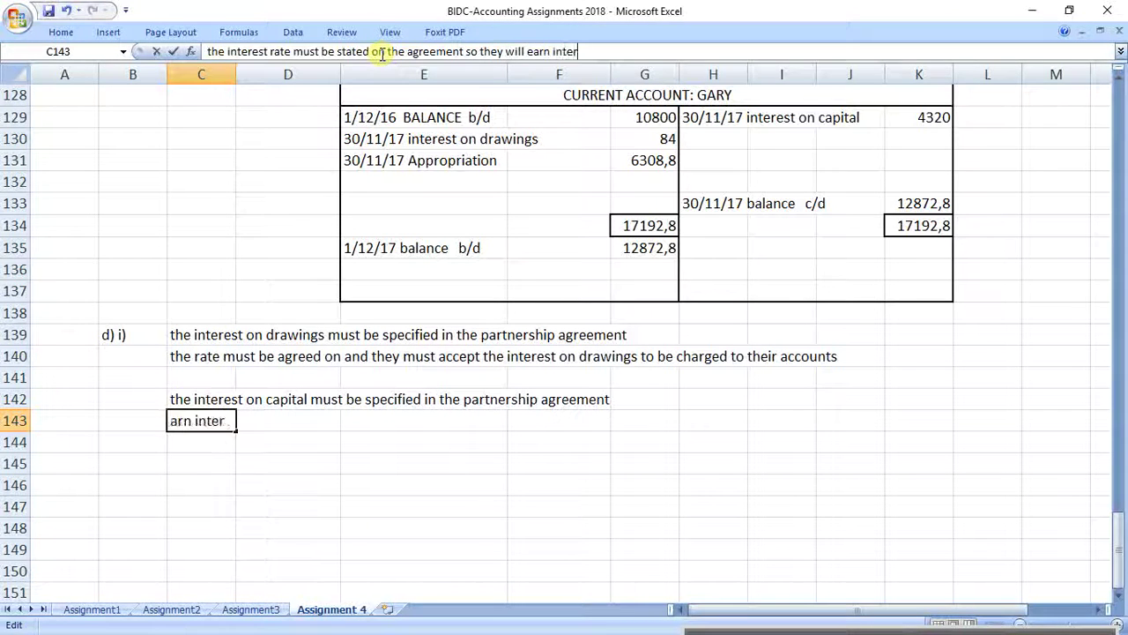
pyautogui.write('est on the')
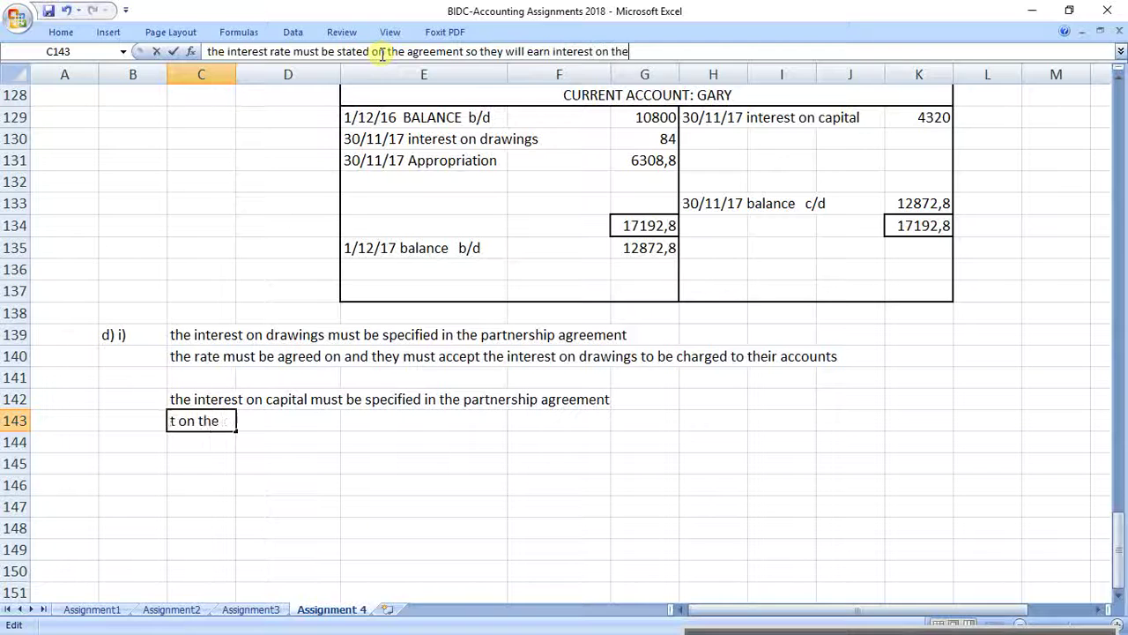
pyautogui.write('ir capital')
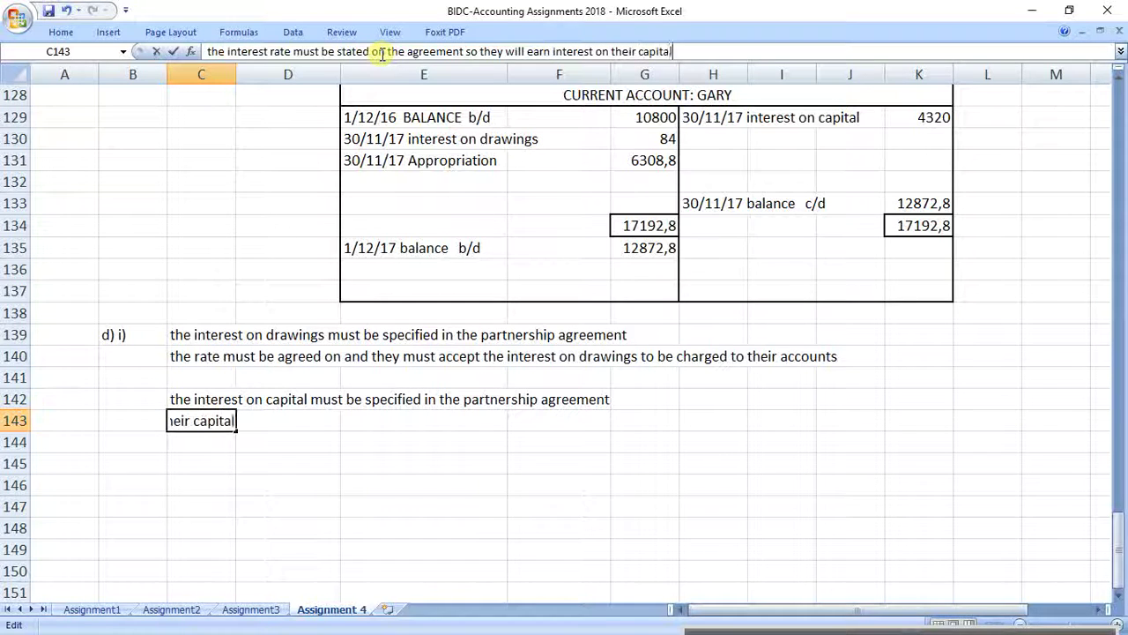
pyautogui.press('Return')
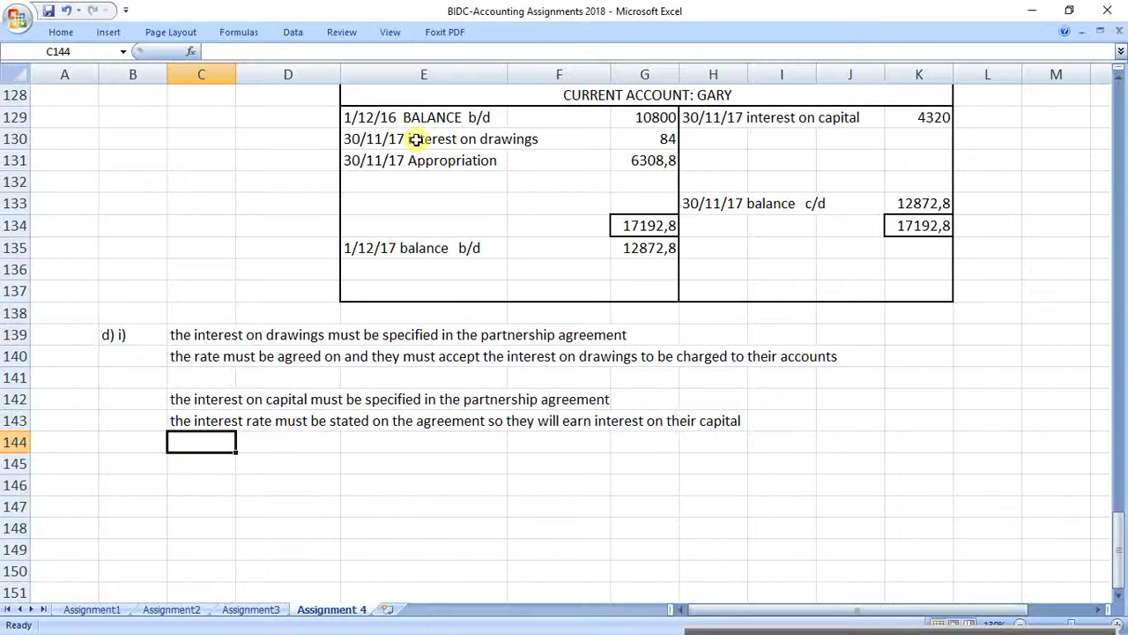
# Label the second part of the answer "ii)" in cell B146, below the interest on capital lines.
pyautogui.press('Return')
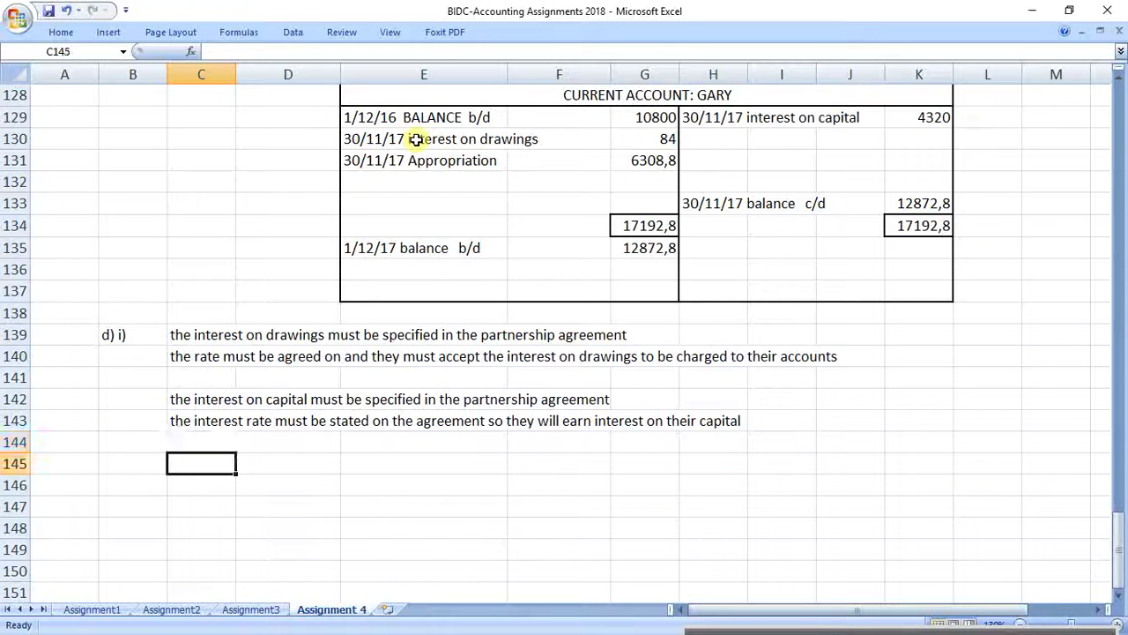
pyautogui.press('Return')
pyautogui.press('Left')
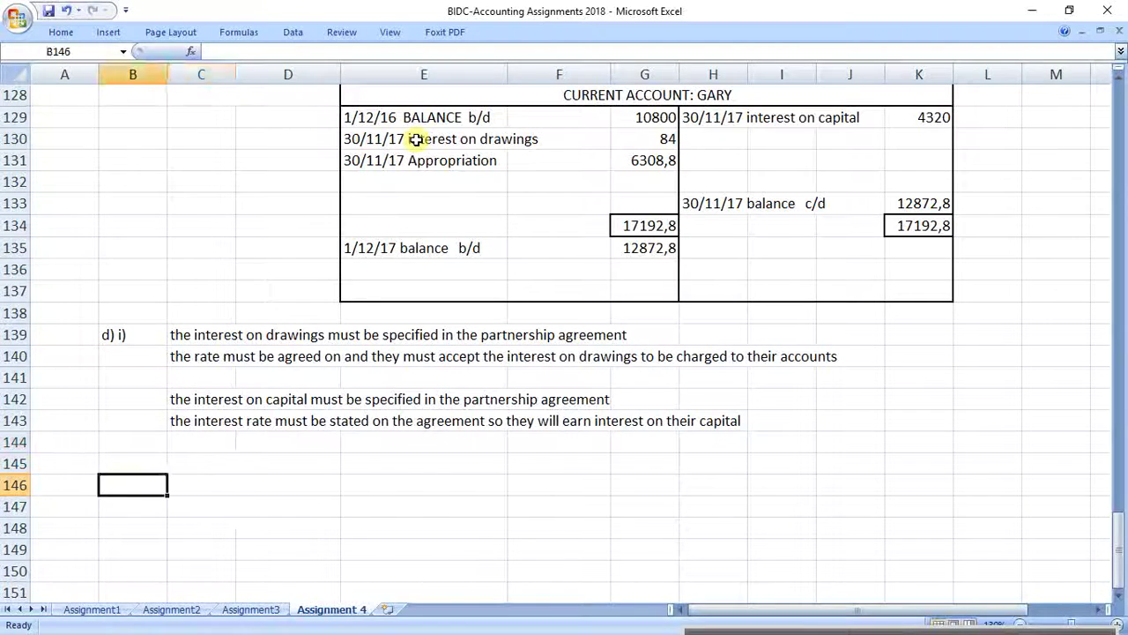
pyautogui.write('ii')
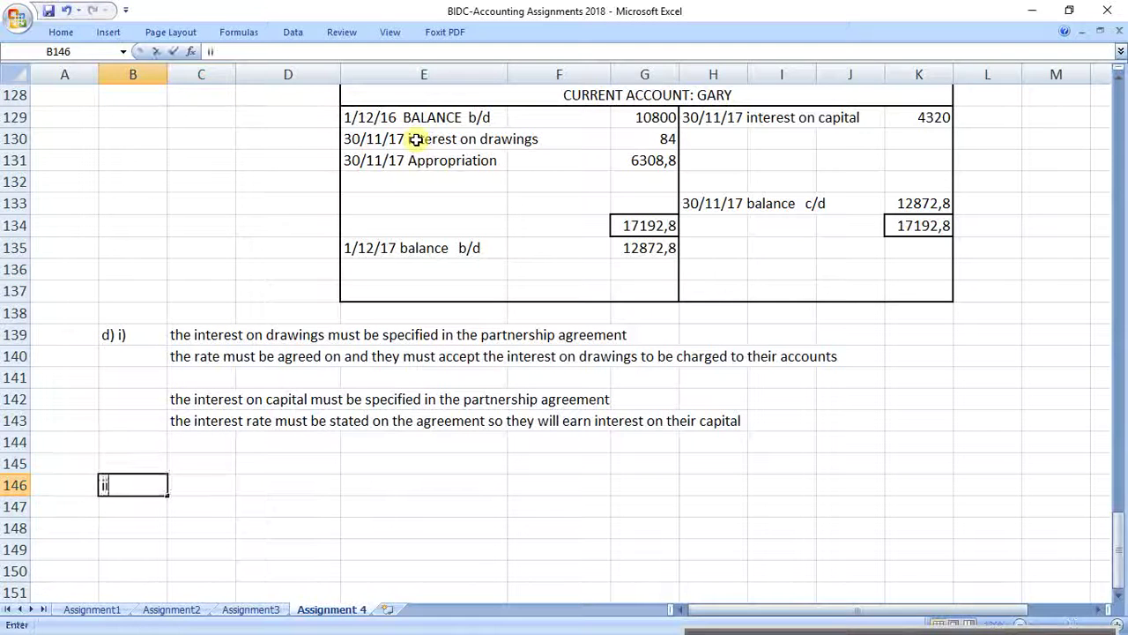
pyautogui.press('Return')
pyautogui.write('0')
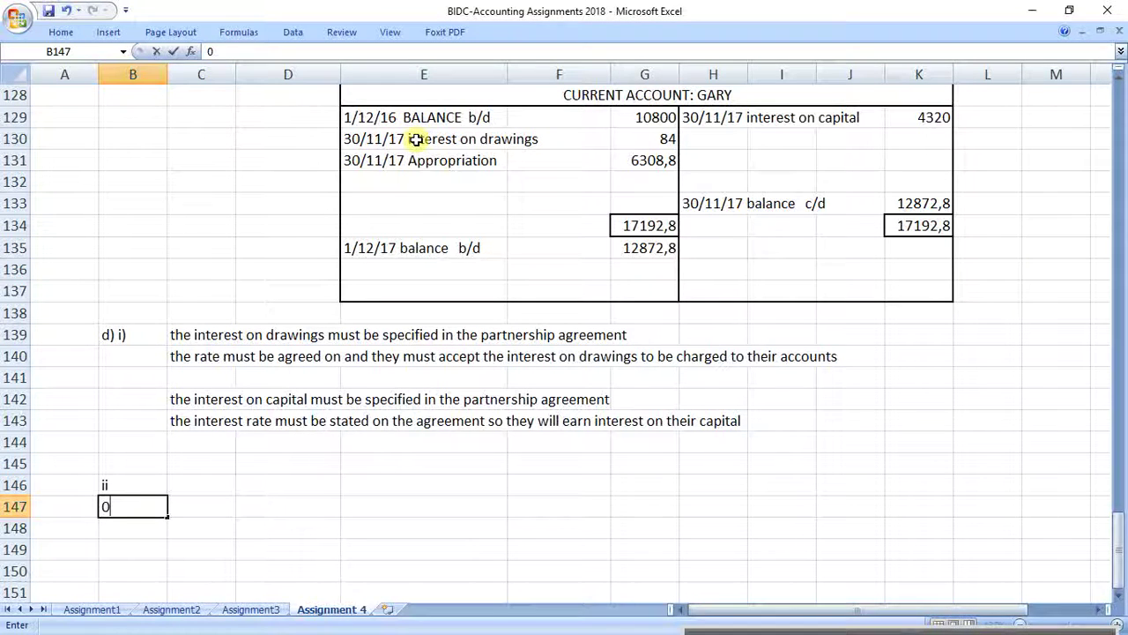
pyautogui.press('BackSpace')
pyautogui.press('Return')
pyautogui.press('Up')
pyautogui.press('Up')
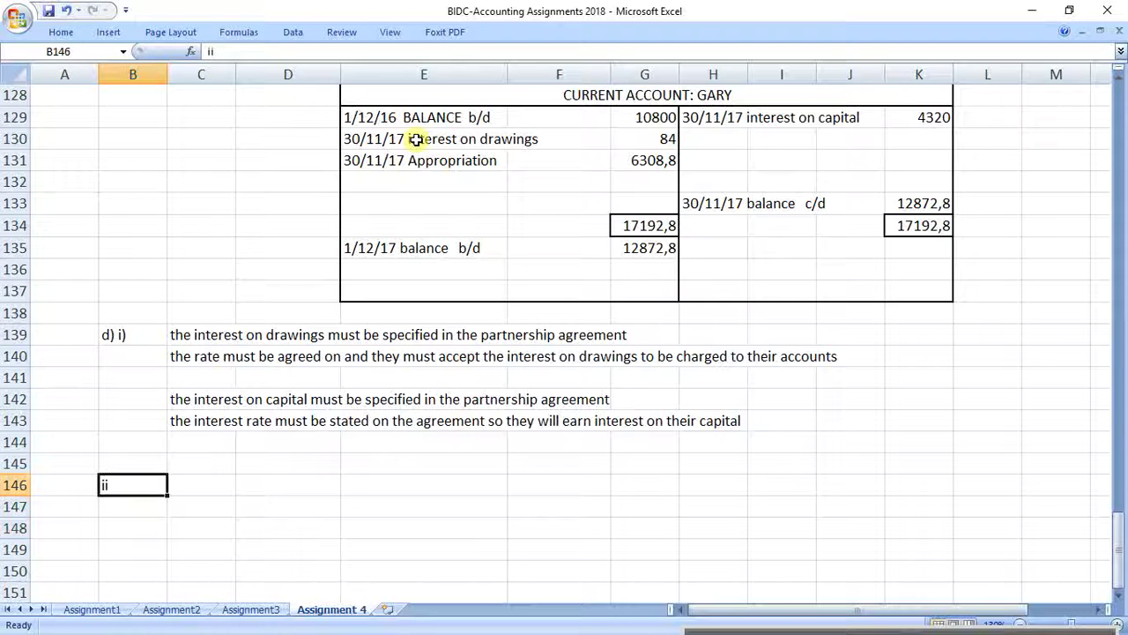
pyautogui.write('ii)')
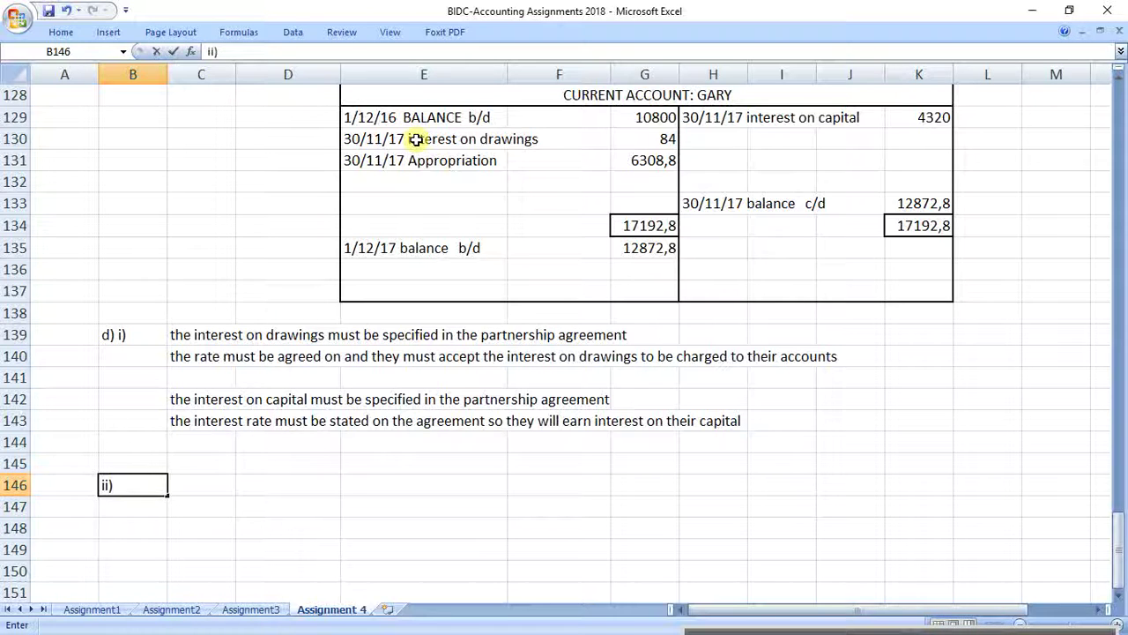
pyautogui.press('Return')
# Enter in C146 "loans to and from partners could be allowed in the partnership but because this specifically relates".
pyautogui.click(201, 485)
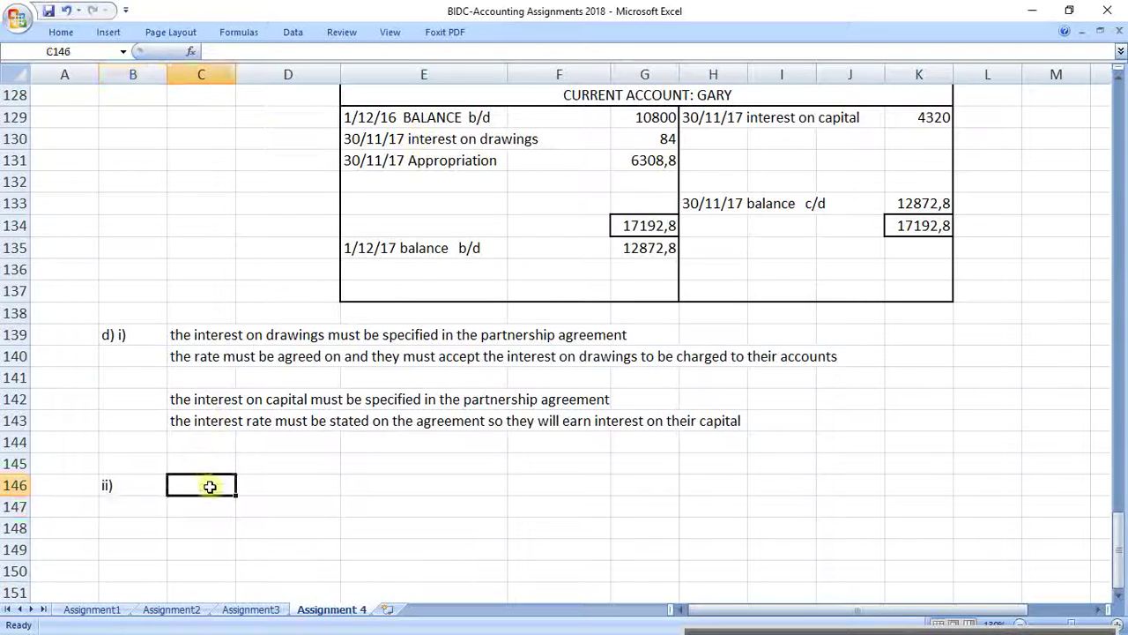
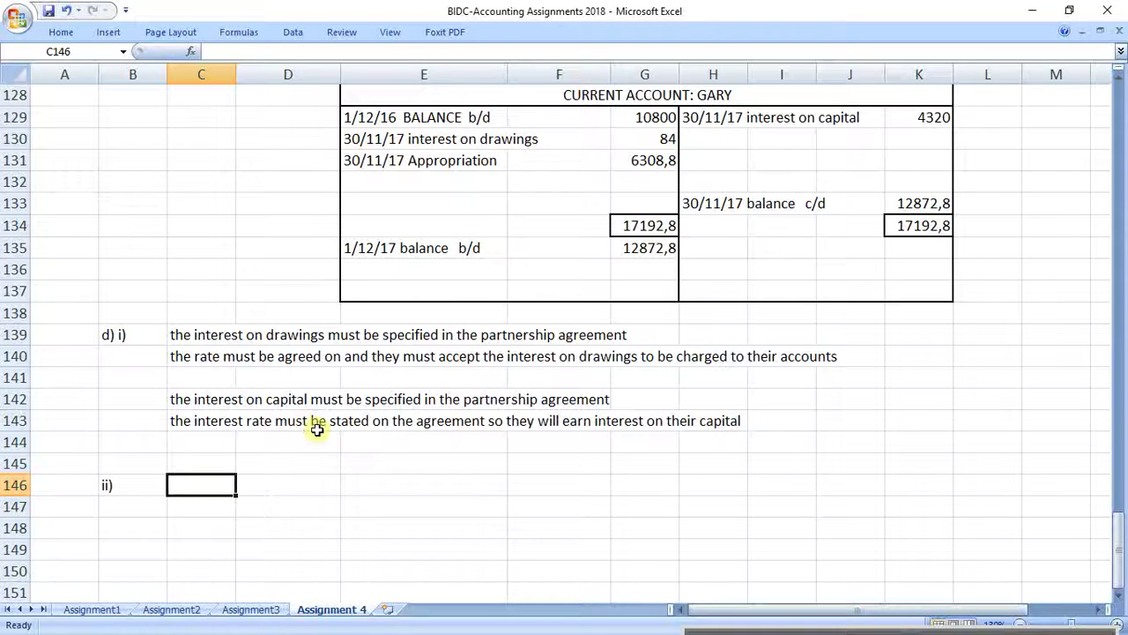
pyautogui.write('loans')
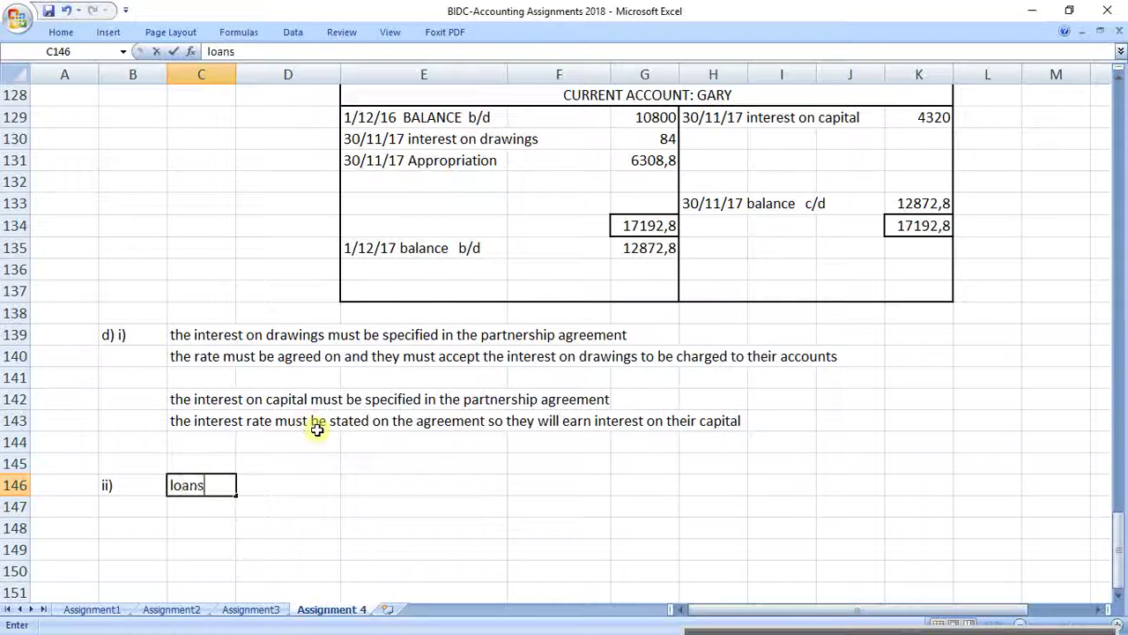
pyautogui.write(' to and f')
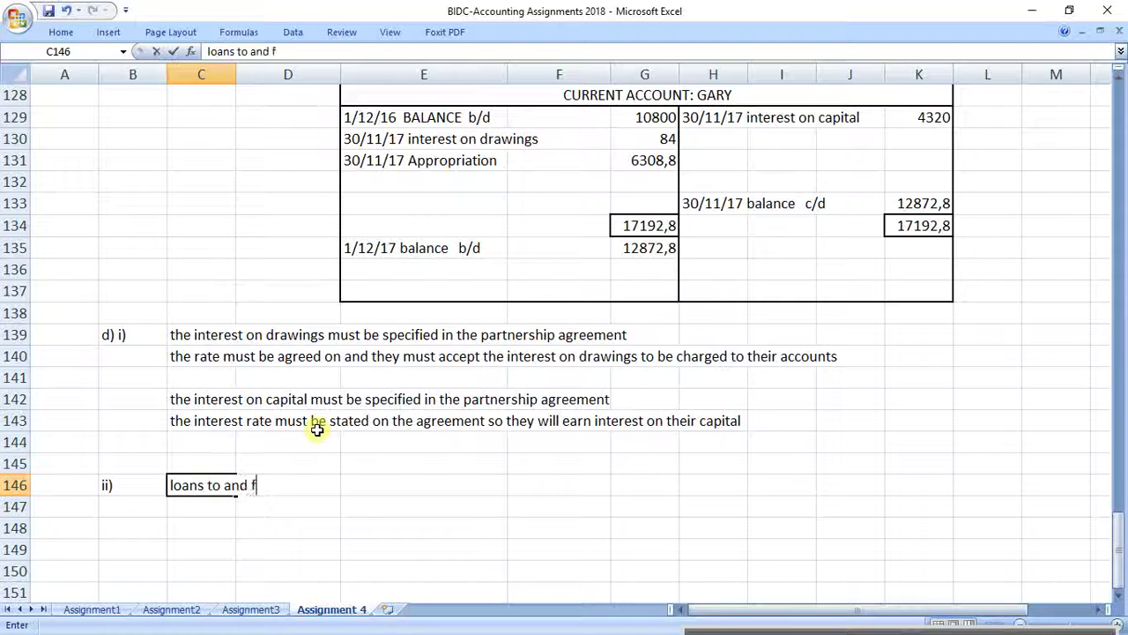
pyautogui.write('rom partner')
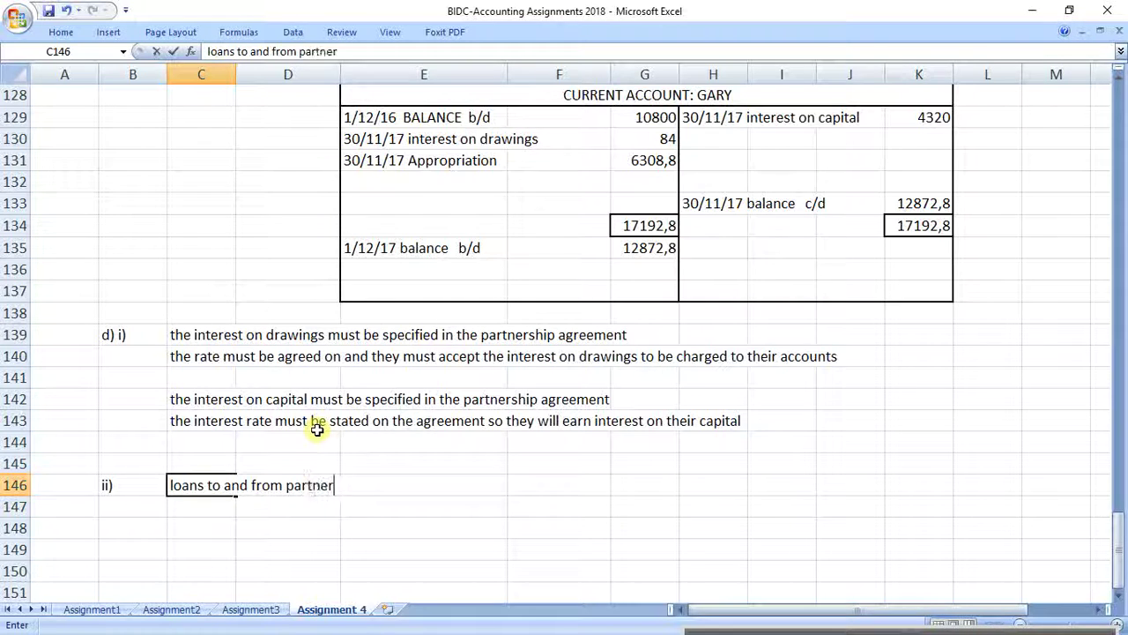
pyautogui.write('s will')
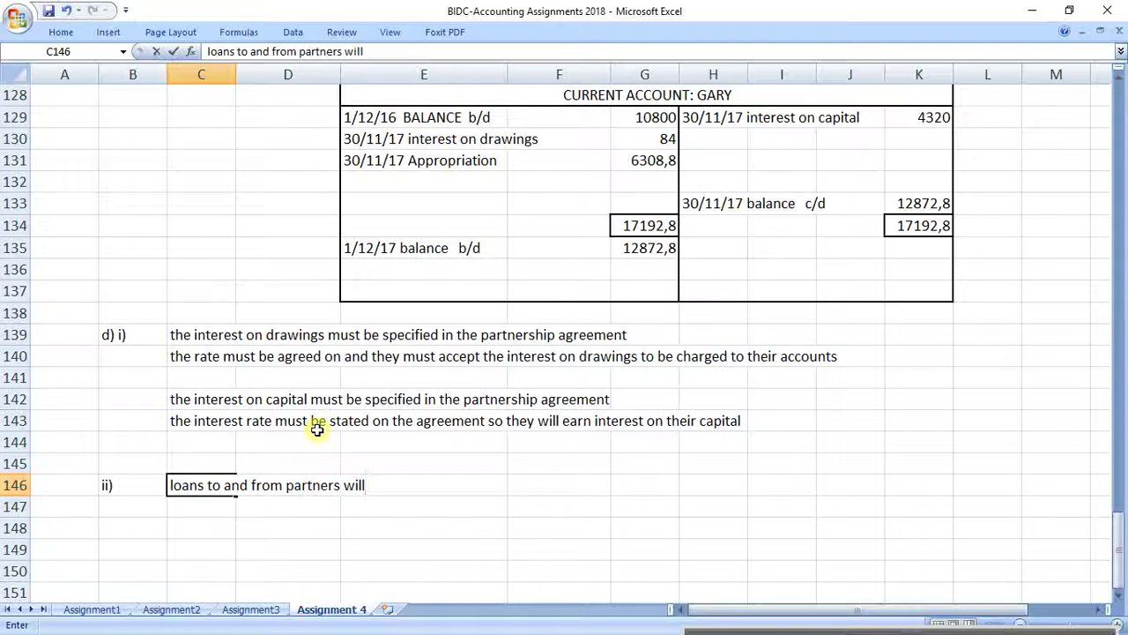
pyautogui.press('BackSpace')
pyautogui.press('BackSpace')
pyautogui.press('BackSpace')
pyautogui.press('BackSpace')
pyautogui.write('could')
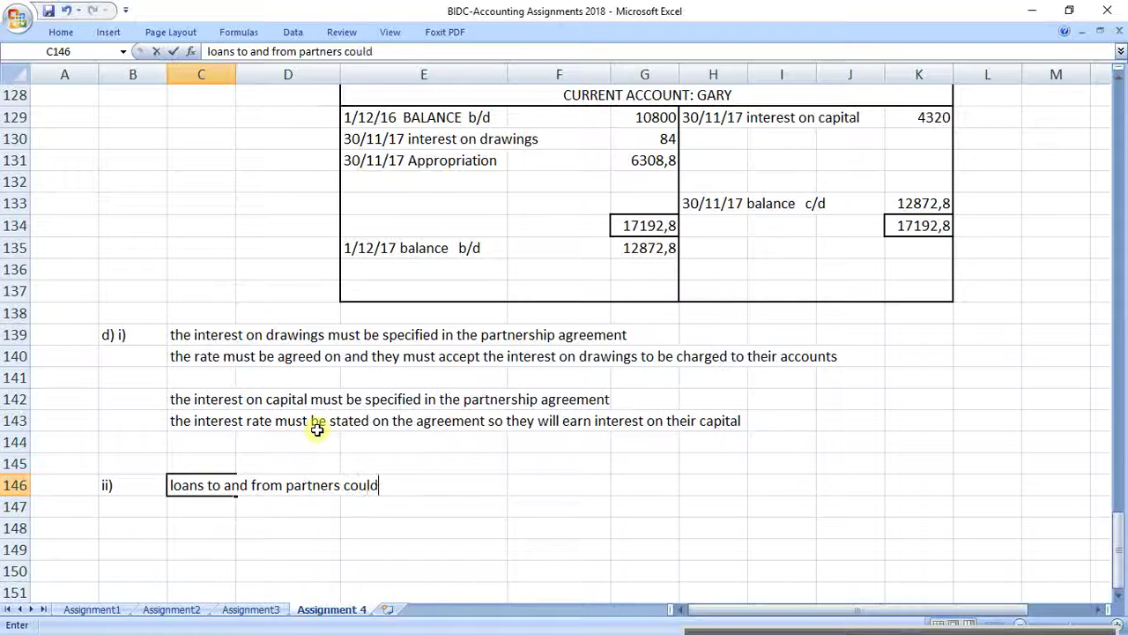
pyautogui.write(' be allowed ')
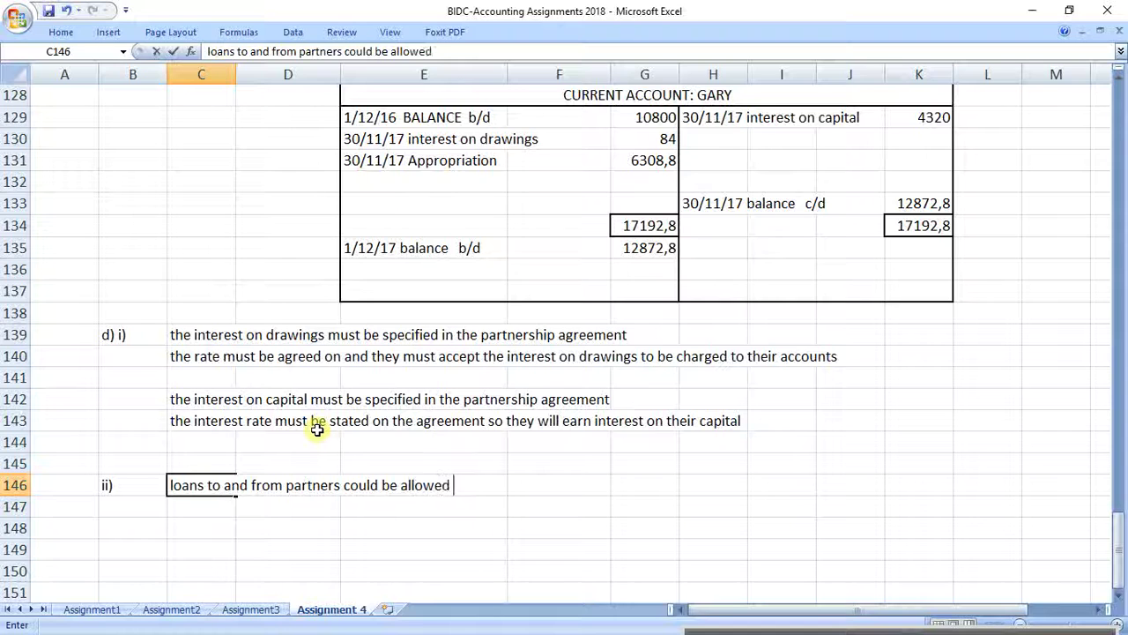
pyautogui.write('in the partn')
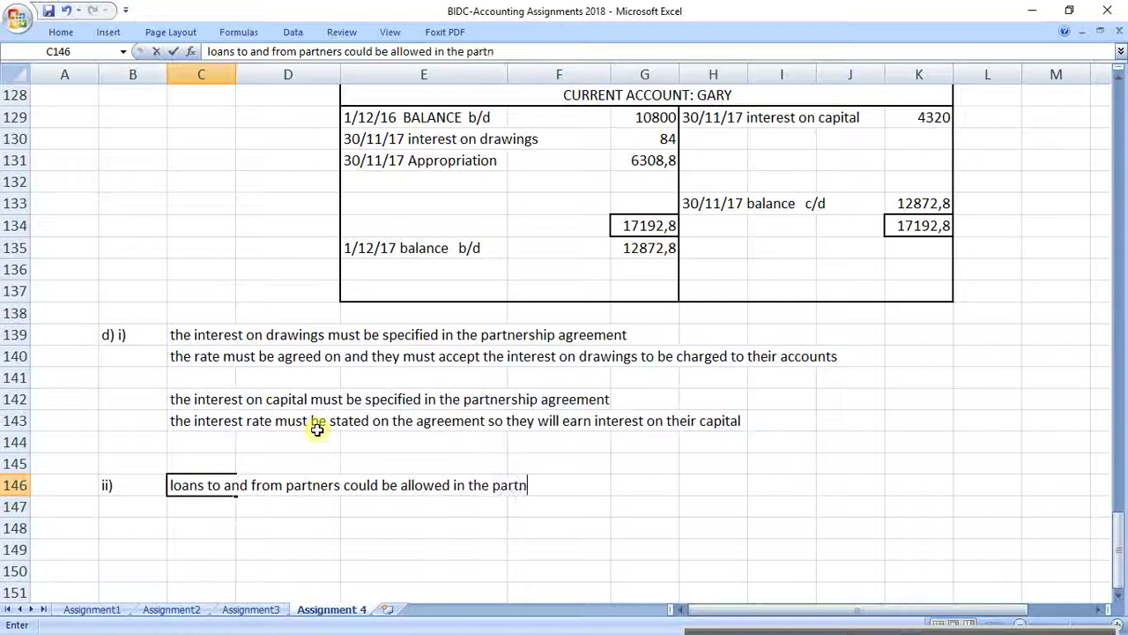
pyautogui.write('ership ')
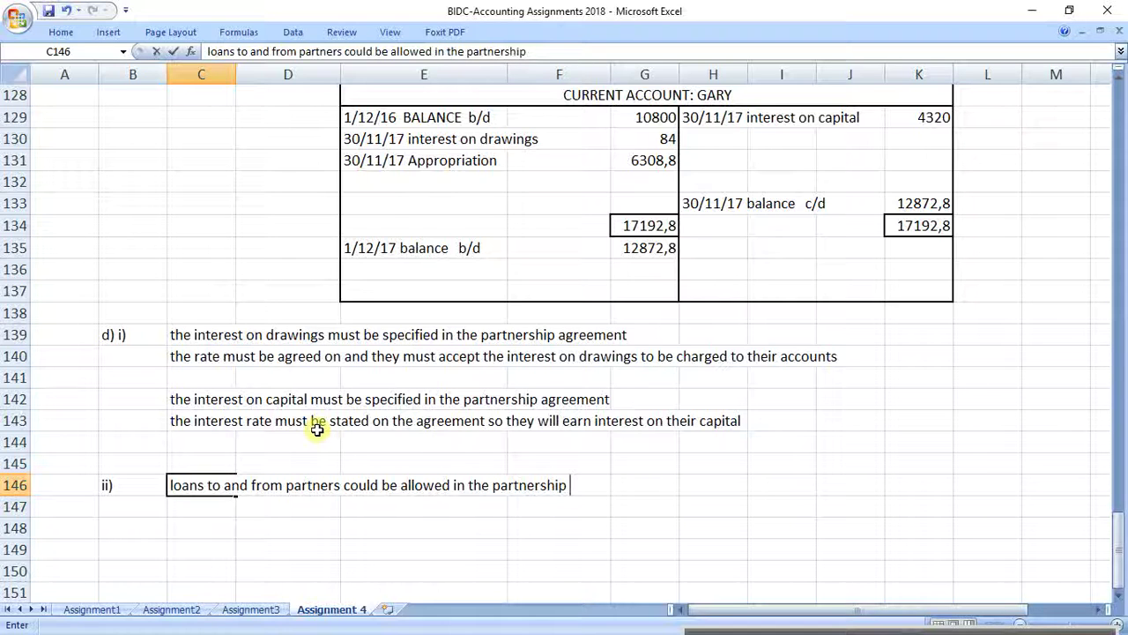
pyautogui.write('but bec')
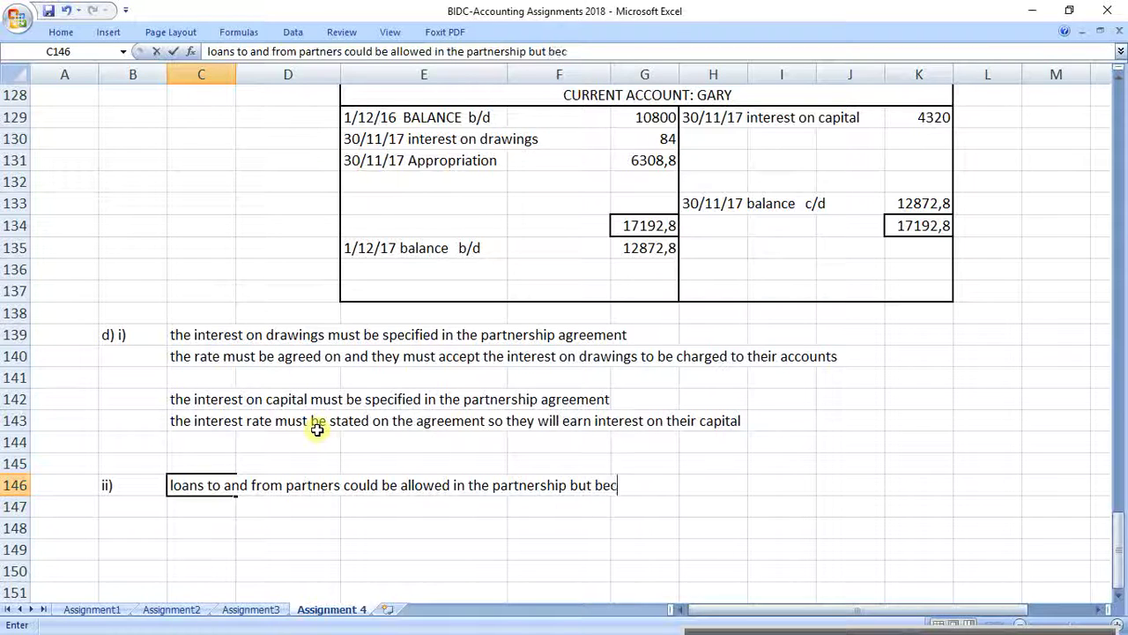
pyautogui.write('u')
pyautogui.press('BackSpace')
pyautogui.write('ause this ')
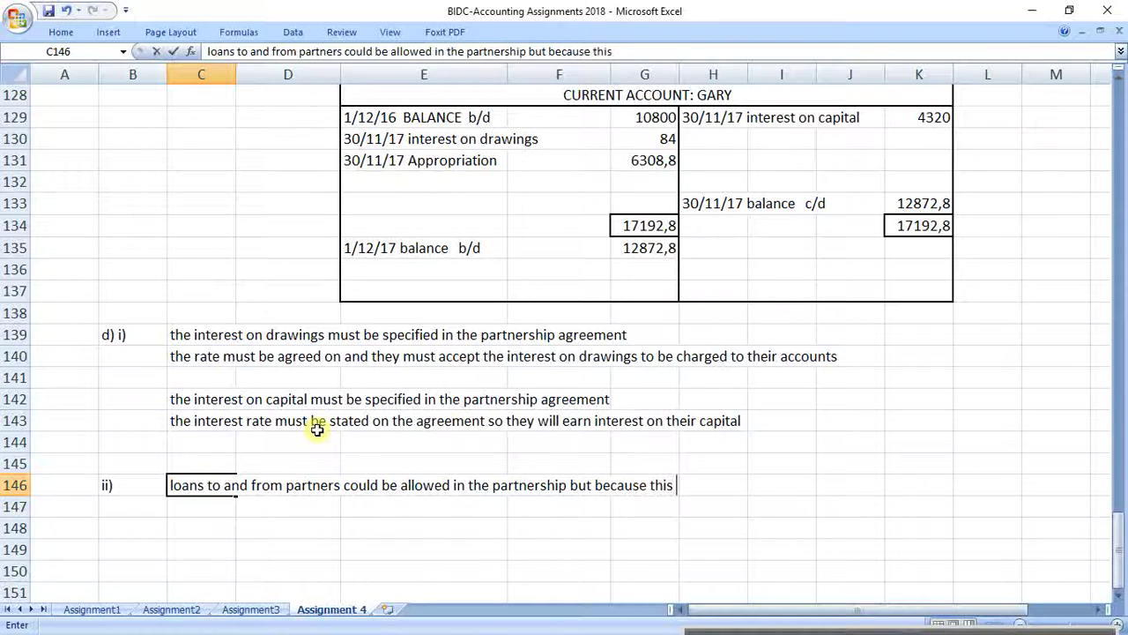
pyautogui.write('specific')
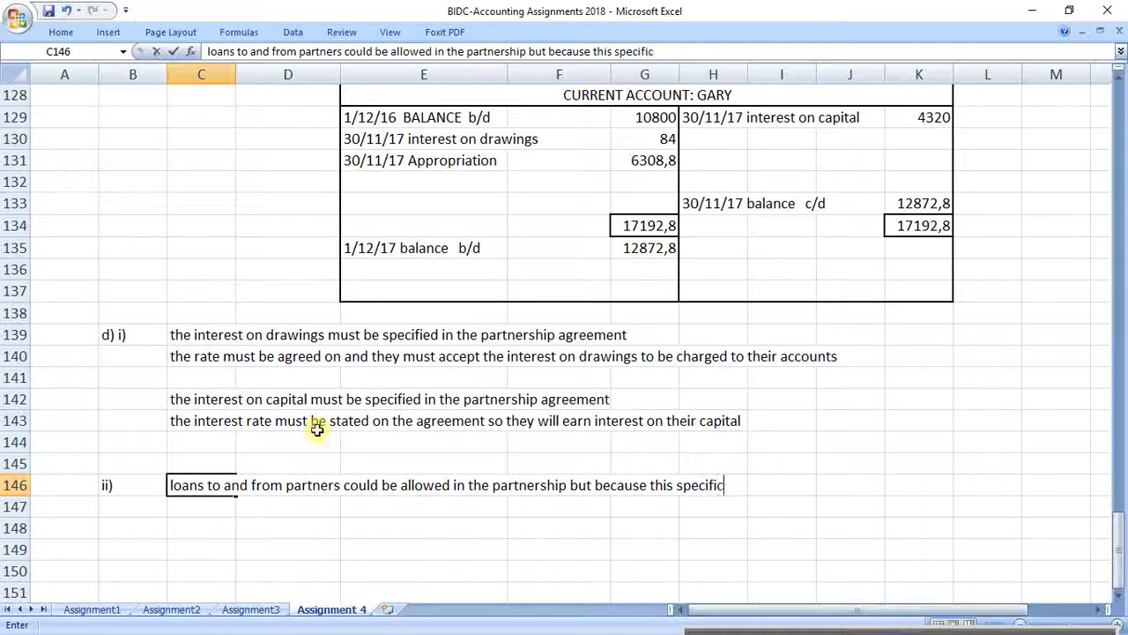
pyautogui.write('ally relate')
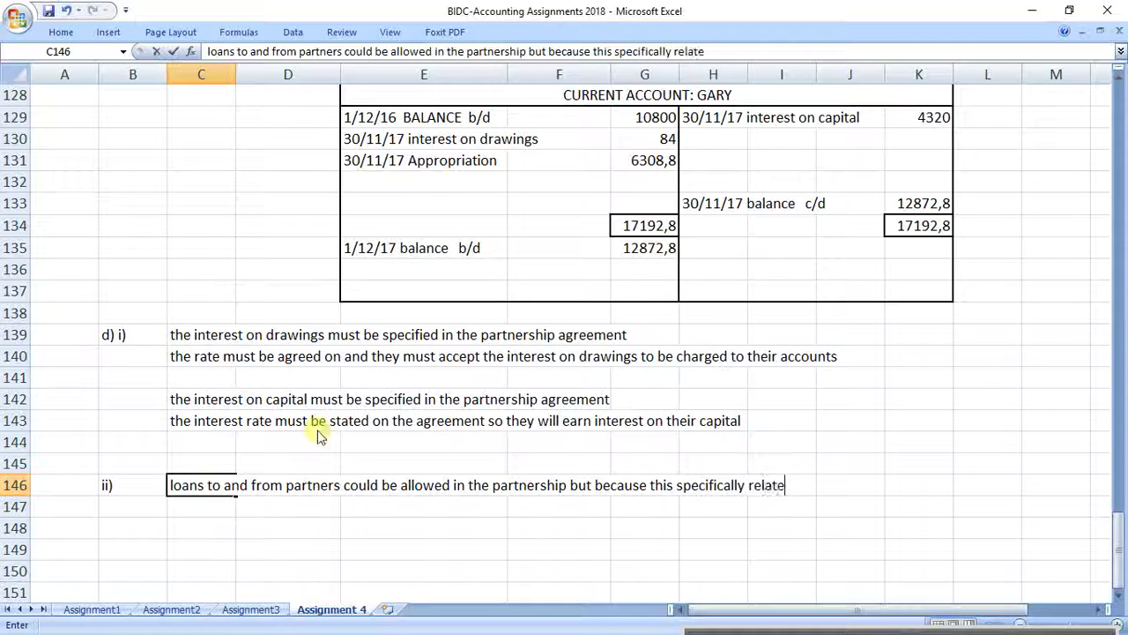
pyautogui.write('d')
pyautogui.press('BackSpace')
pyautogui.press('BackSpace')
pyautogui.write('s')
pyautogui.press('BackSpace')
pyautogui.write('es')
pyautogui.press('Return')
# End the C146 line with "relates" and continue the answer in C147 with "to the partner and not the".
pyautogui.write('to th')
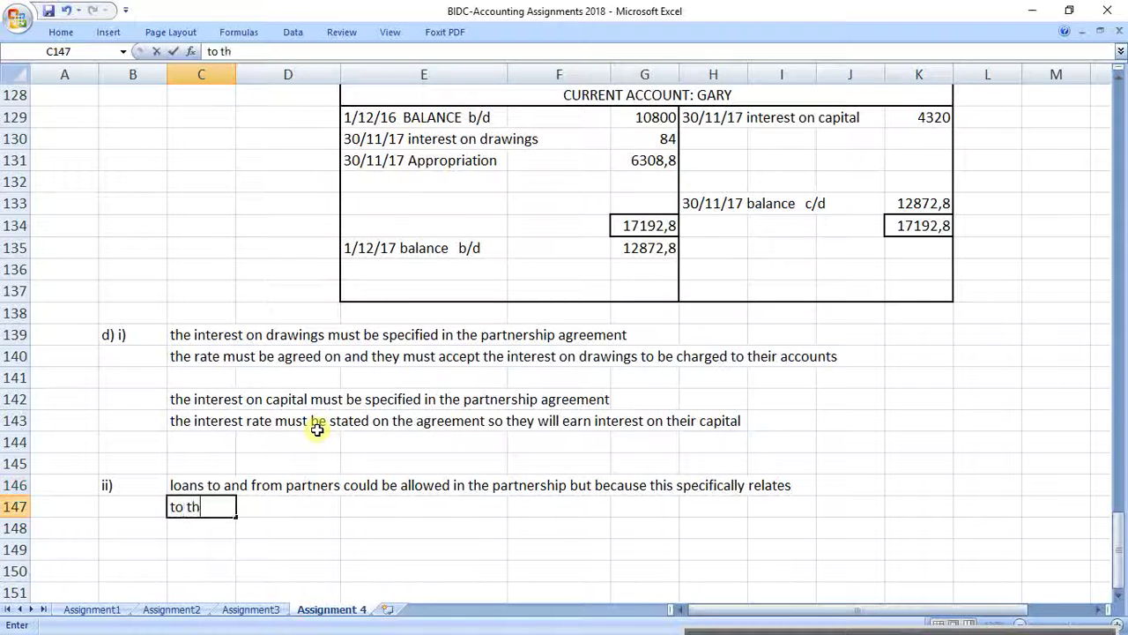
pyautogui.write('e partner')
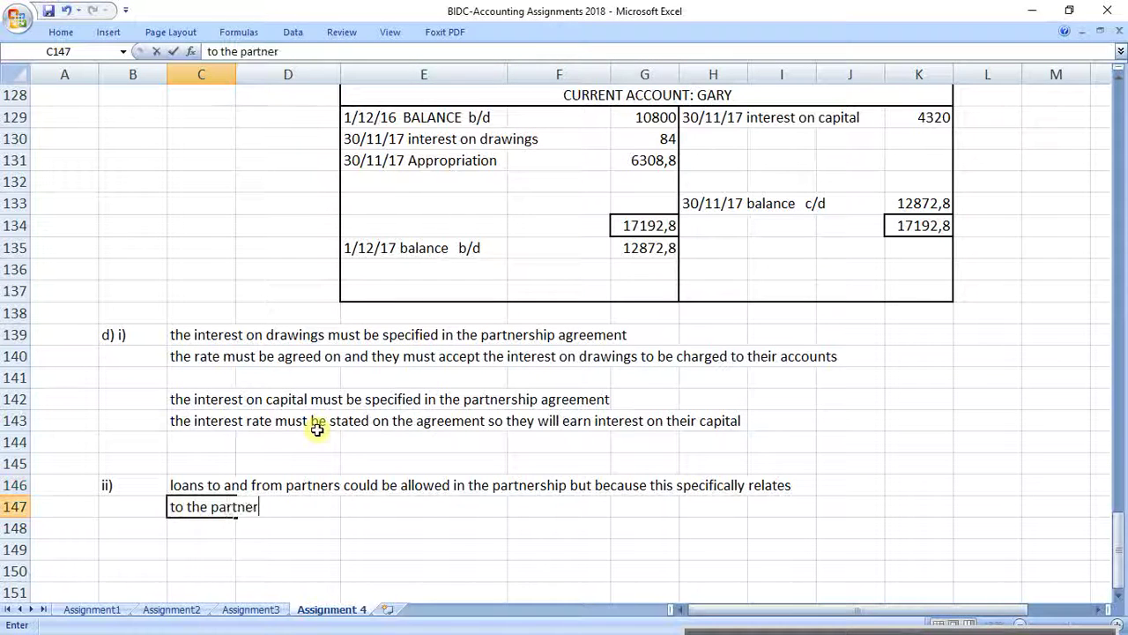
pyautogui.write(' and n')
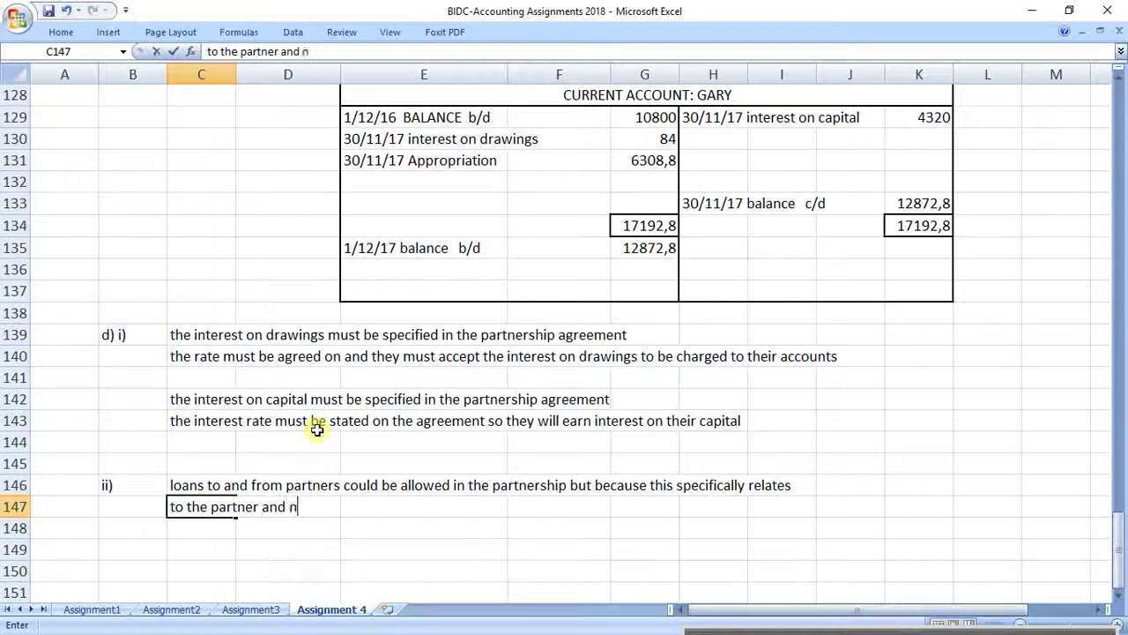
pyautogui.write('ot tbe')
pyautogui.press('BackSpace')
pyautogui.press('BackSpace')
pyautogui.write('he')
# Revise C147 to read "to the specific partner and both partners, it won't affect appropriation".
pyautogui.click(212, 506)
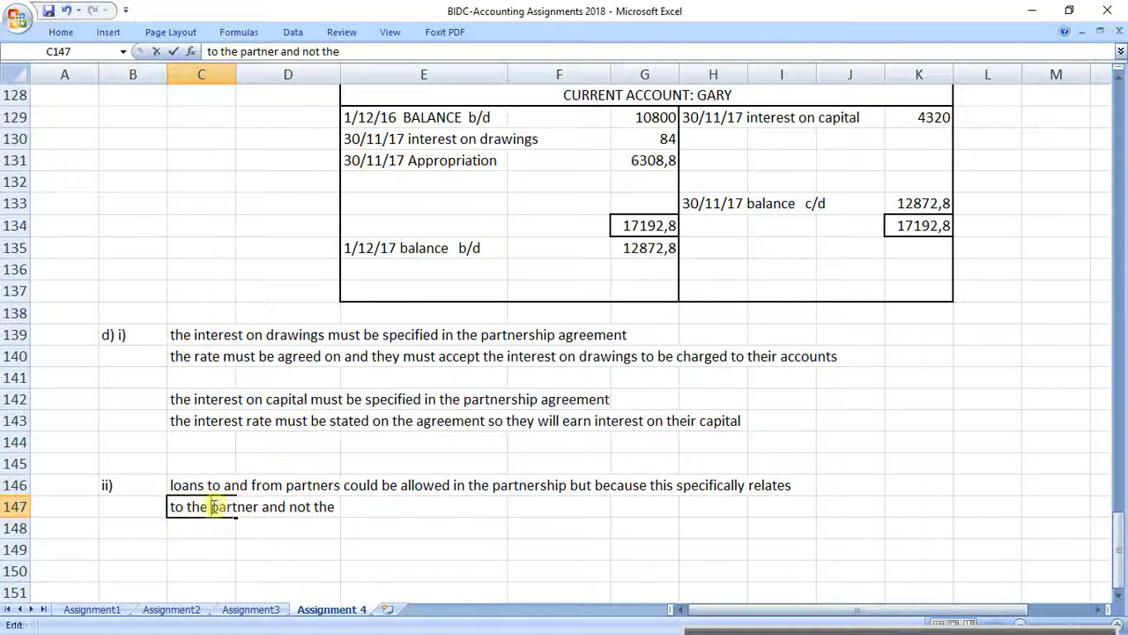
pyautogui.write('specific')
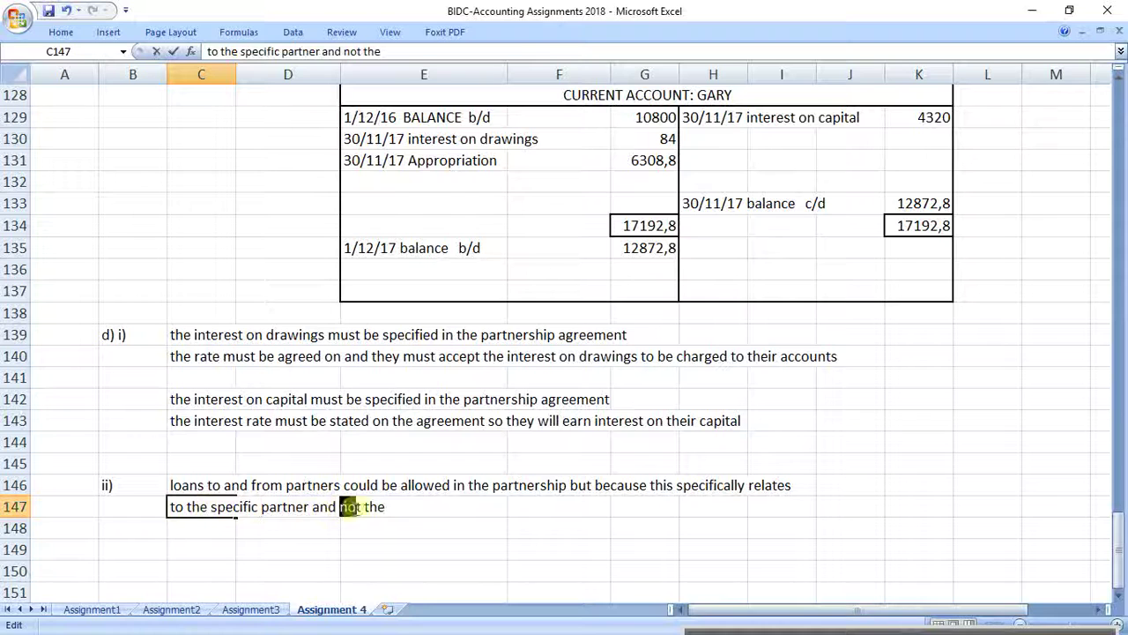
pyautogui.moveTo(351, 506); pyautogui.dragTo(390, 508)
pyautogui.write('both ')
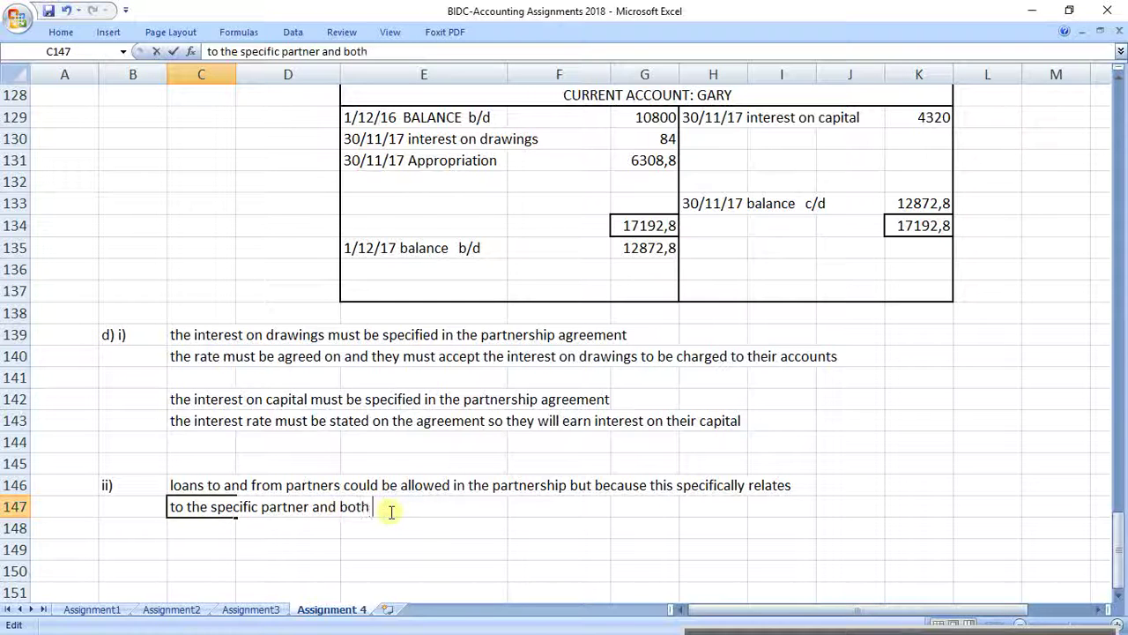
pyautogui.write('partners,')
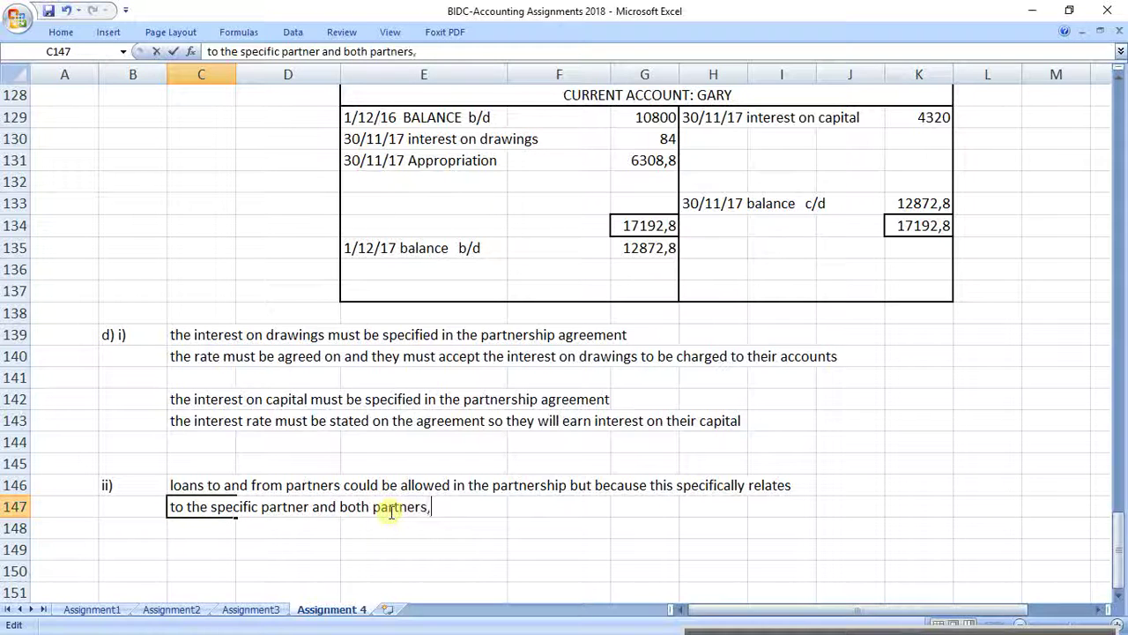
pyautogui.write(" it won't a")
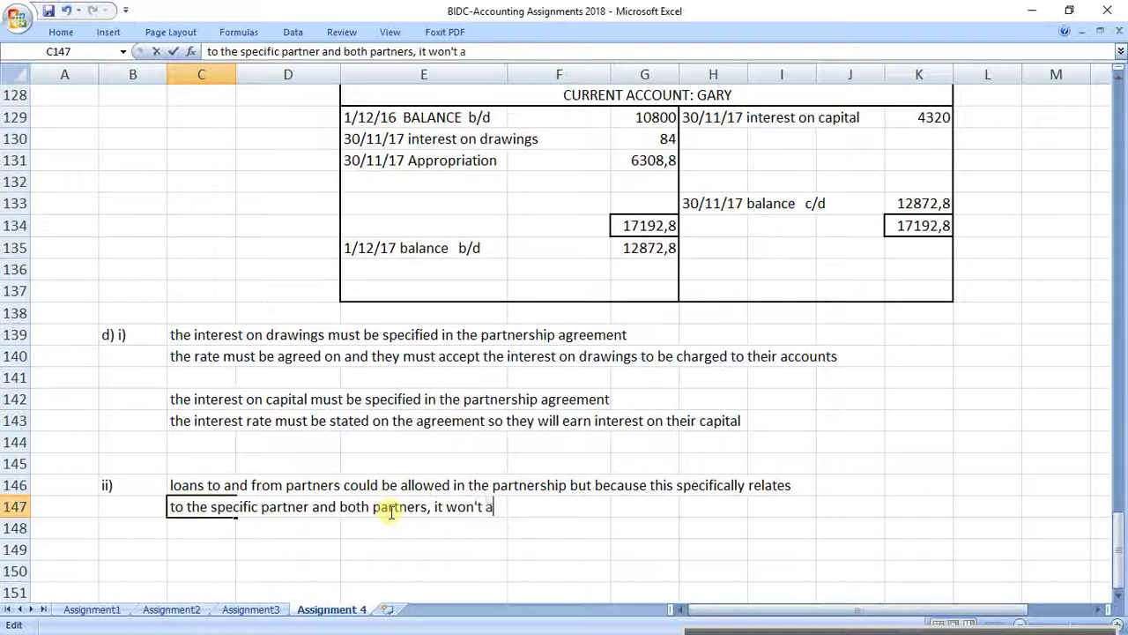
pyautogui.write('ffect appr')
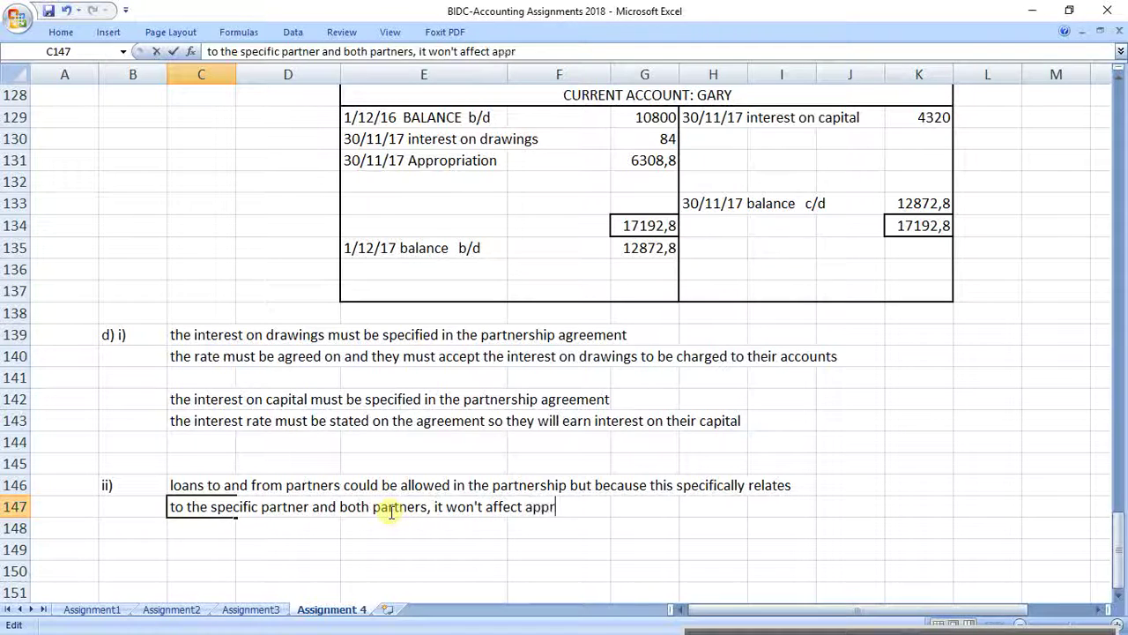
pyautogui.write('o')
pyautogui.write('priation')
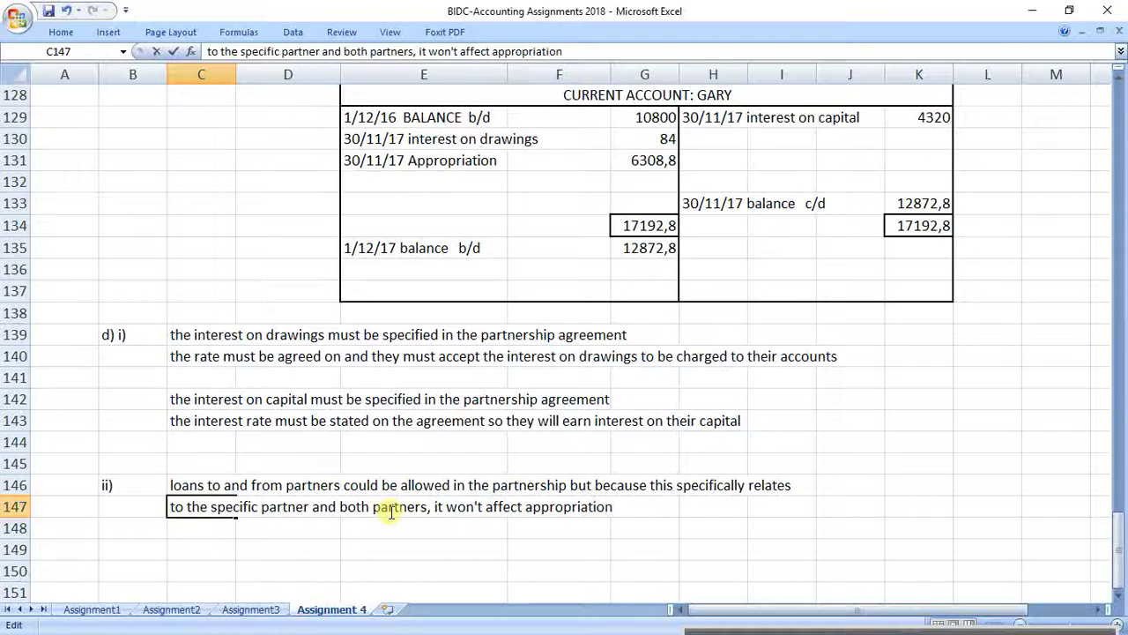
pyautogui.press('Return')
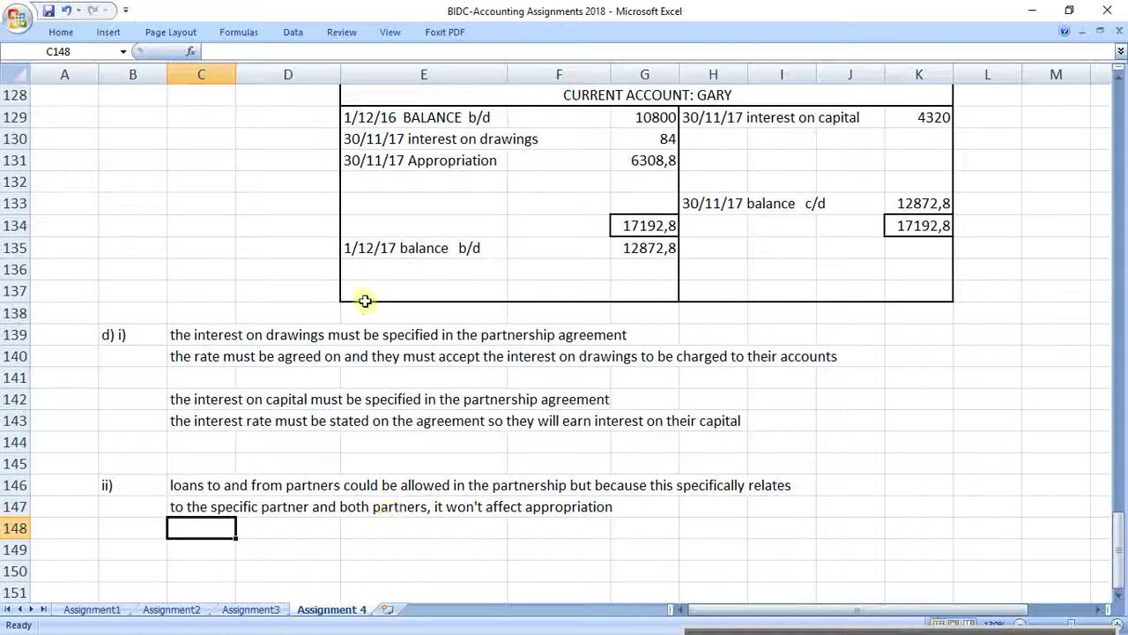
# Begin a new answer line in C149, one row below the loans answer, with "if the partners have drawings".
pyautogui.scroll(4, 474, 421)
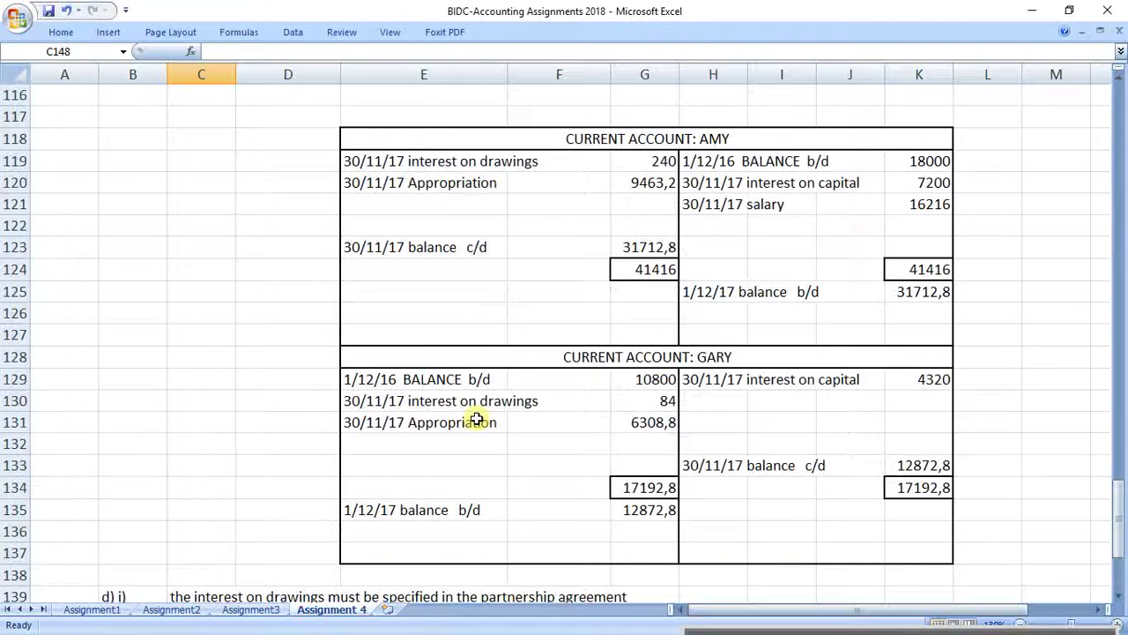
pyautogui.scroll(-5, 476, 420)
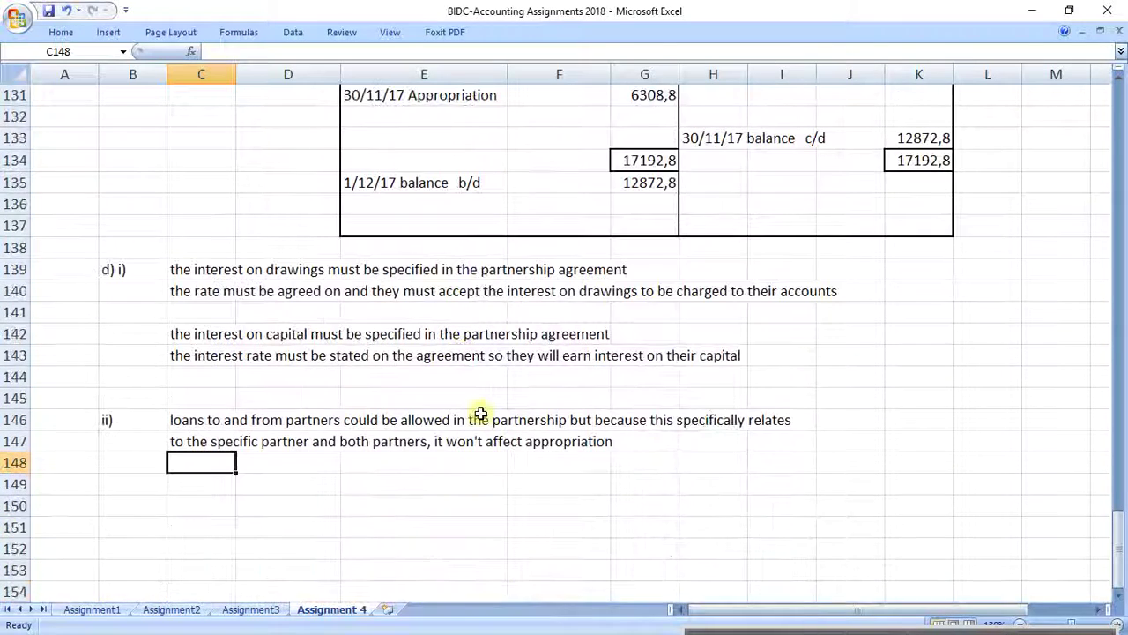
pyautogui.press('Down')
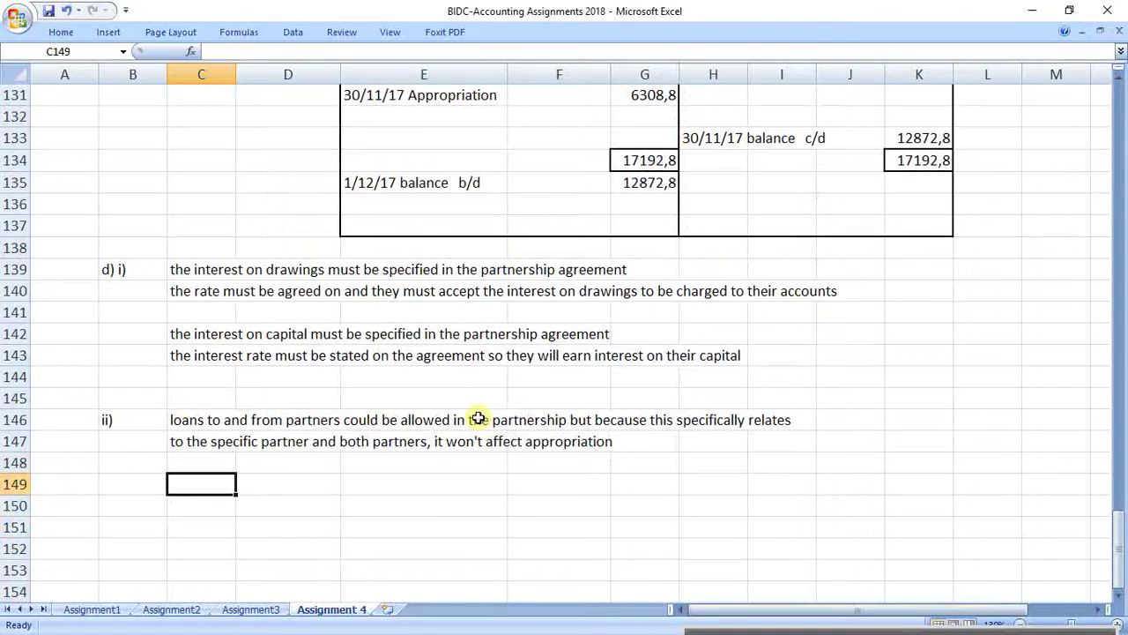
pyautogui.write('if the p')
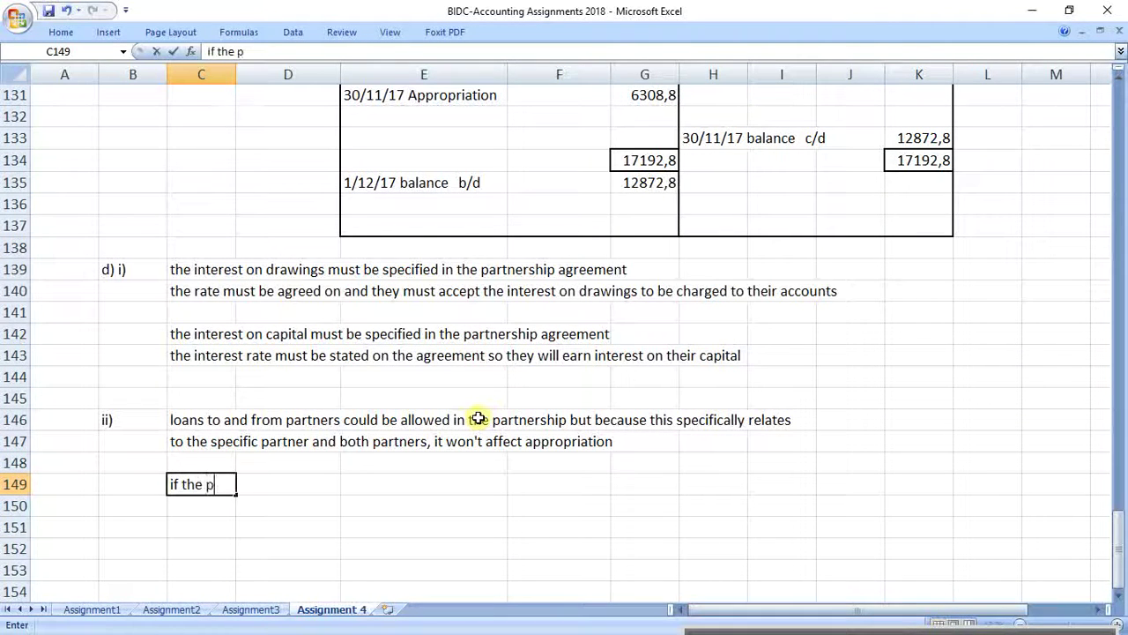
pyautogui.write('artners t')
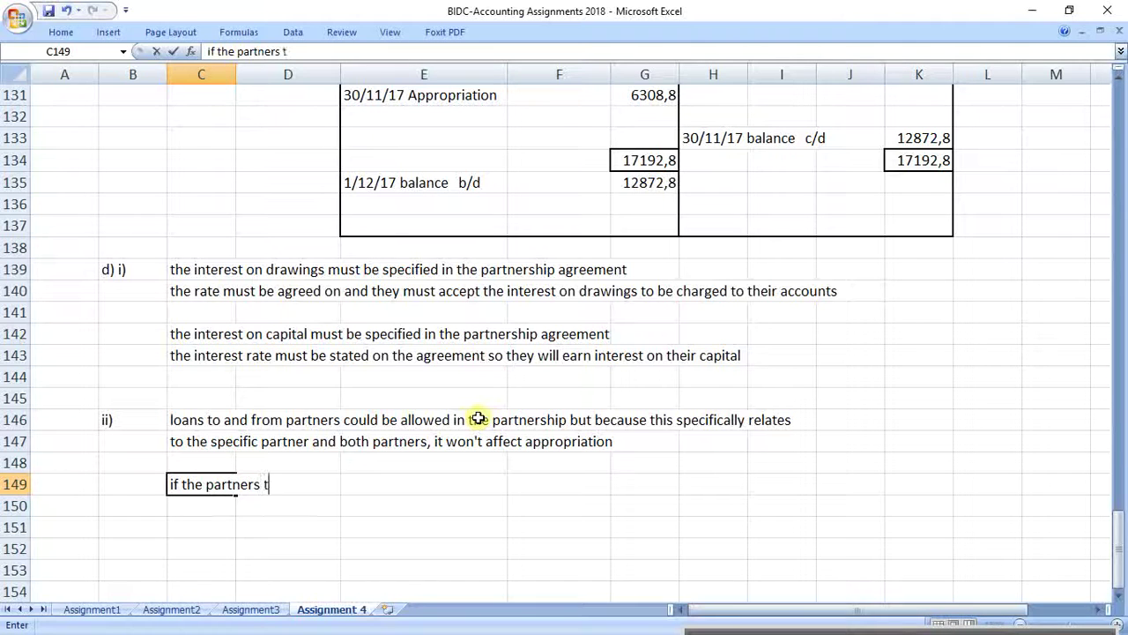
pyautogui.write('ake')
pyautogui.press('BackSpace')
pyautogui.press('BackSpace')
pyautogui.press('BackSpace')
pyautogui.press('BackSpace')
pyautogui.press('BackSpace')
pyautogui.write('have drawings')
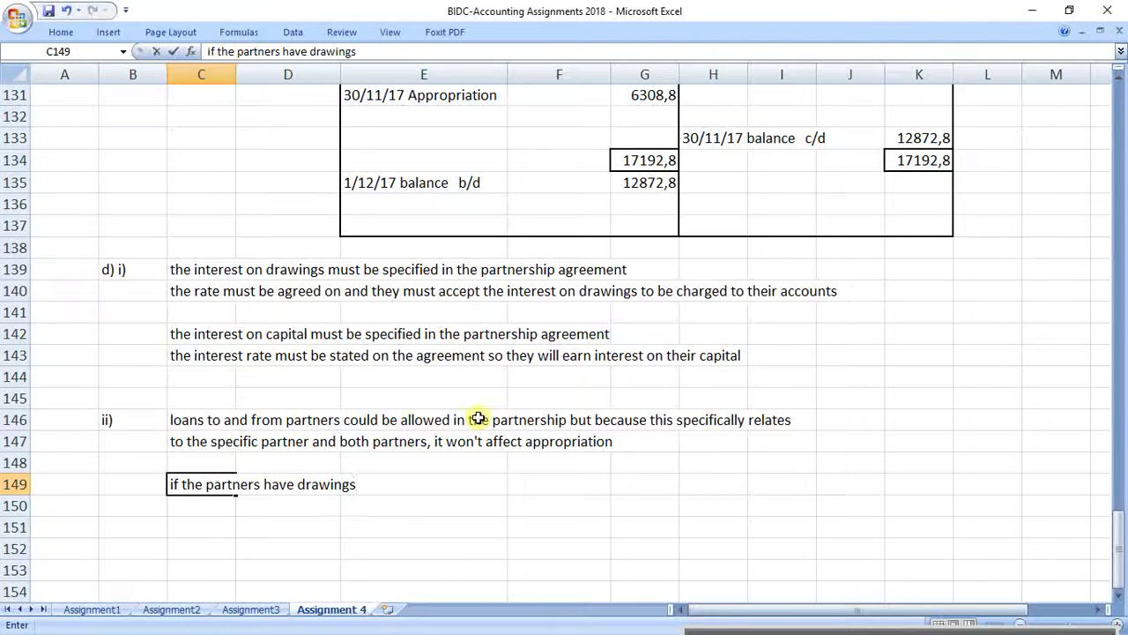
# Continue the C149 line with ", the drawings will be recorded in a separate account".
pyautogui.write(', the drawings will')
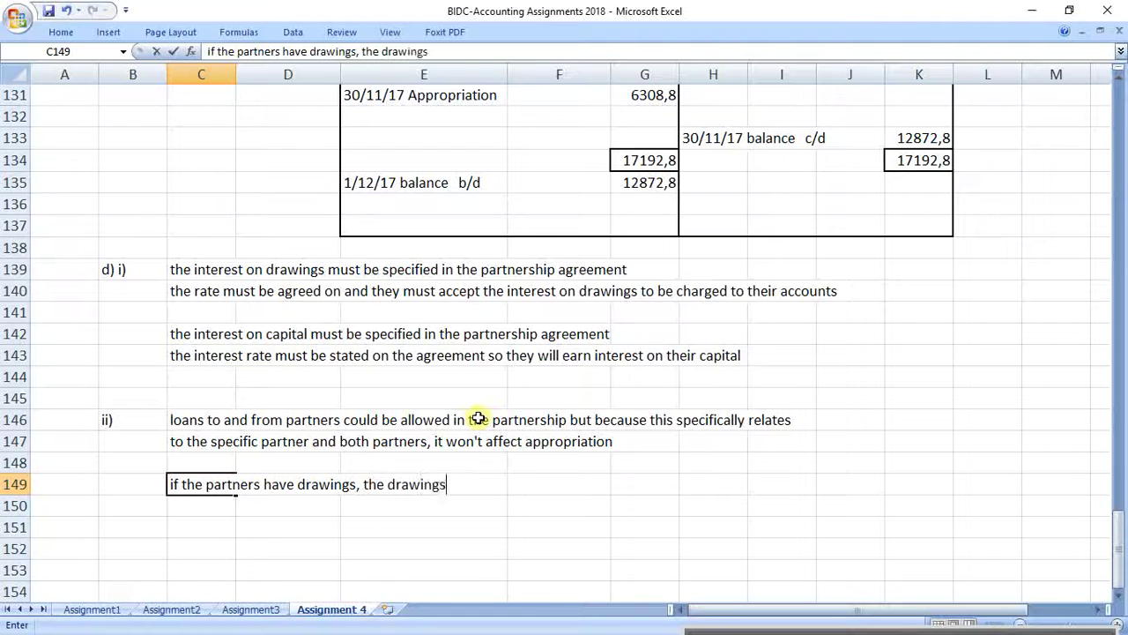
pyautogui.write(' be ')
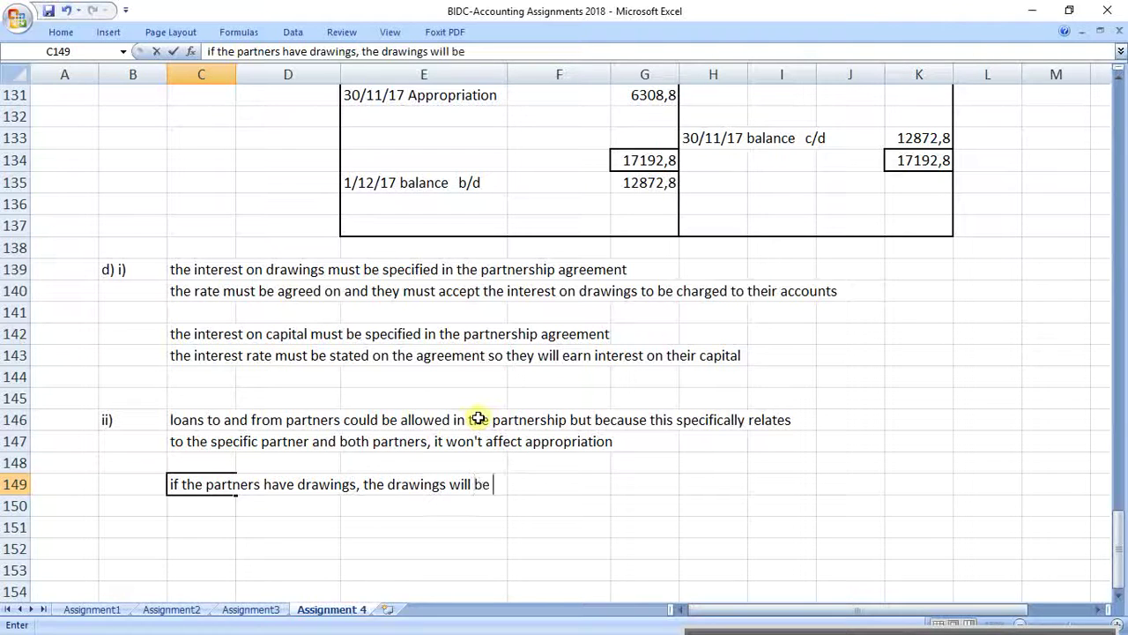
pyautogui.write('recorded in')
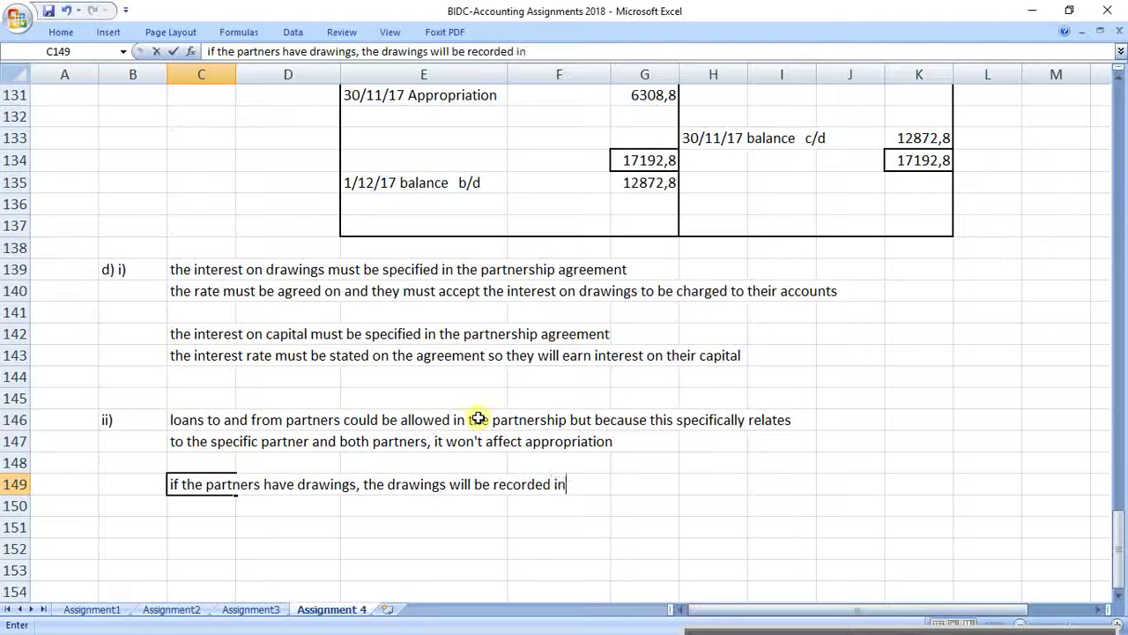
pyautogui.write(' a separat')
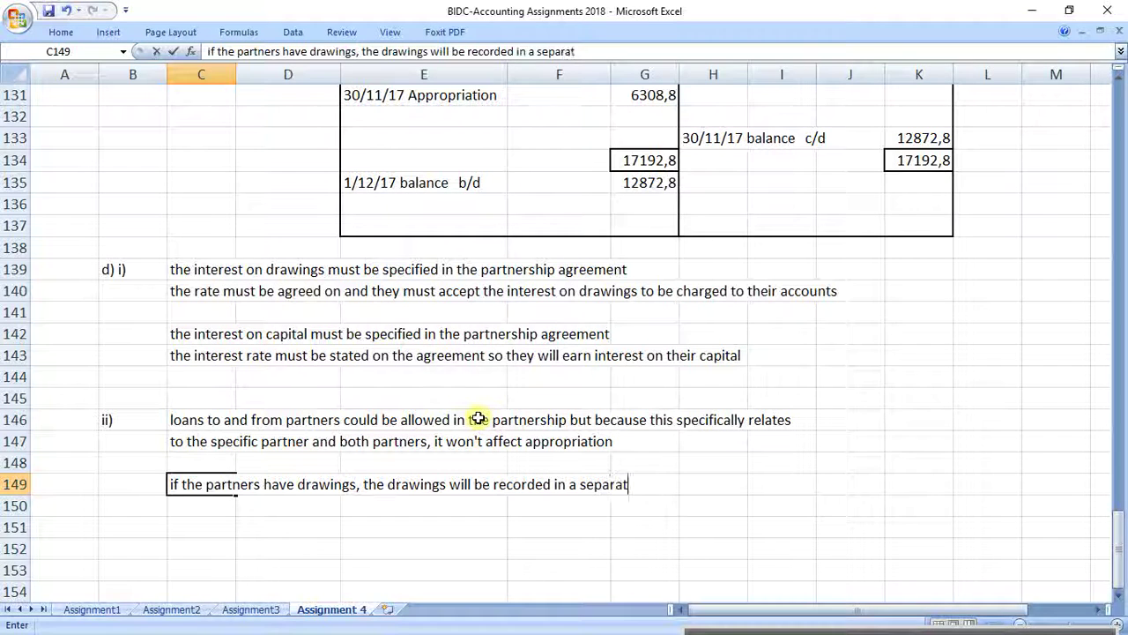
pyautogui.write('e account')
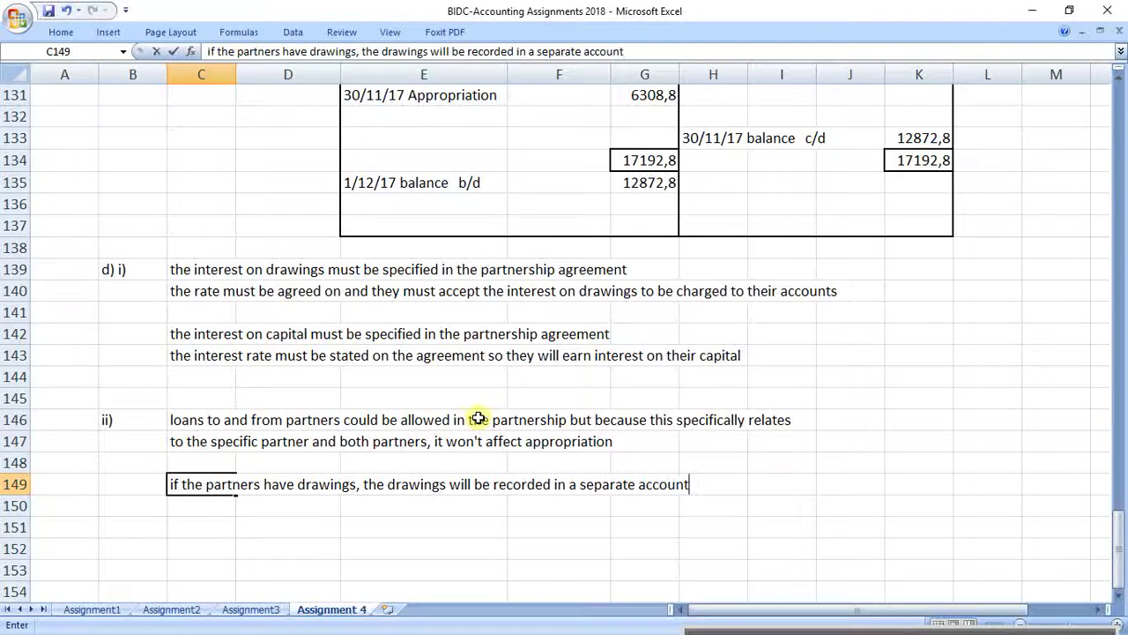
# Complete the C149 line with ", the partners current account will be".
pyautogui.write(', the par')
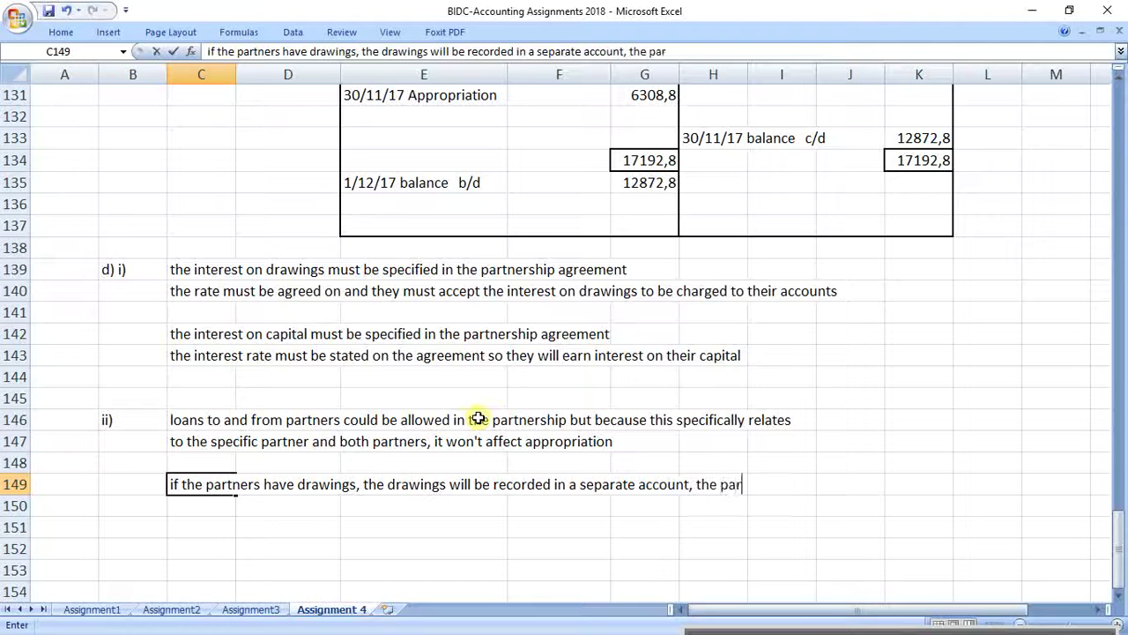
pyautogui.write('tners ca')
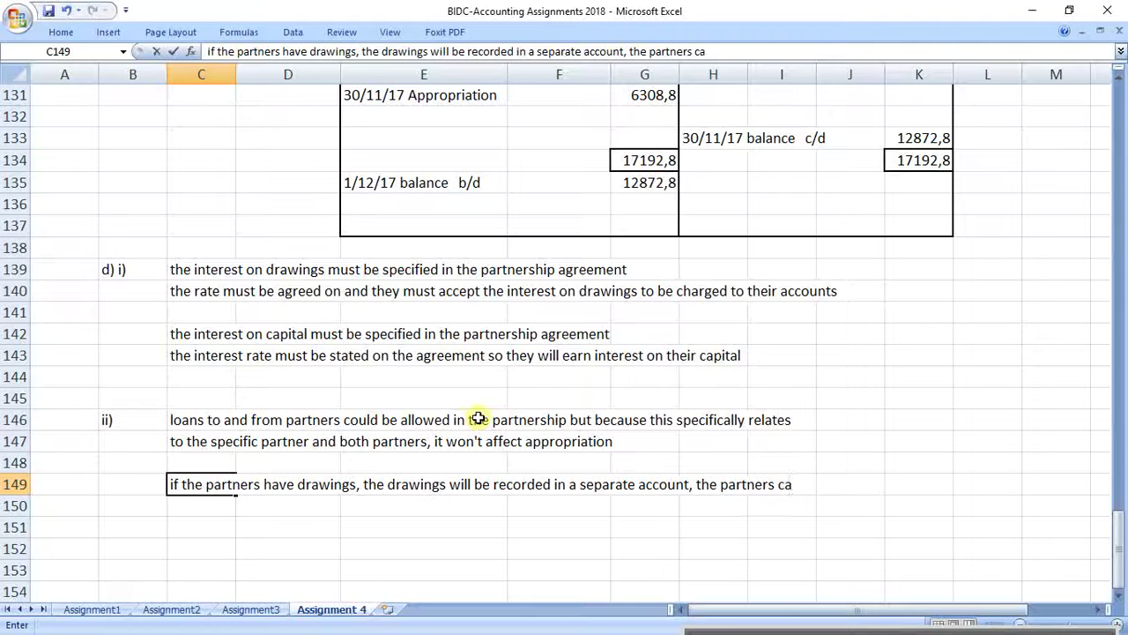
pyautogui.press('BackSpace')
pyautogui.write('urrent')
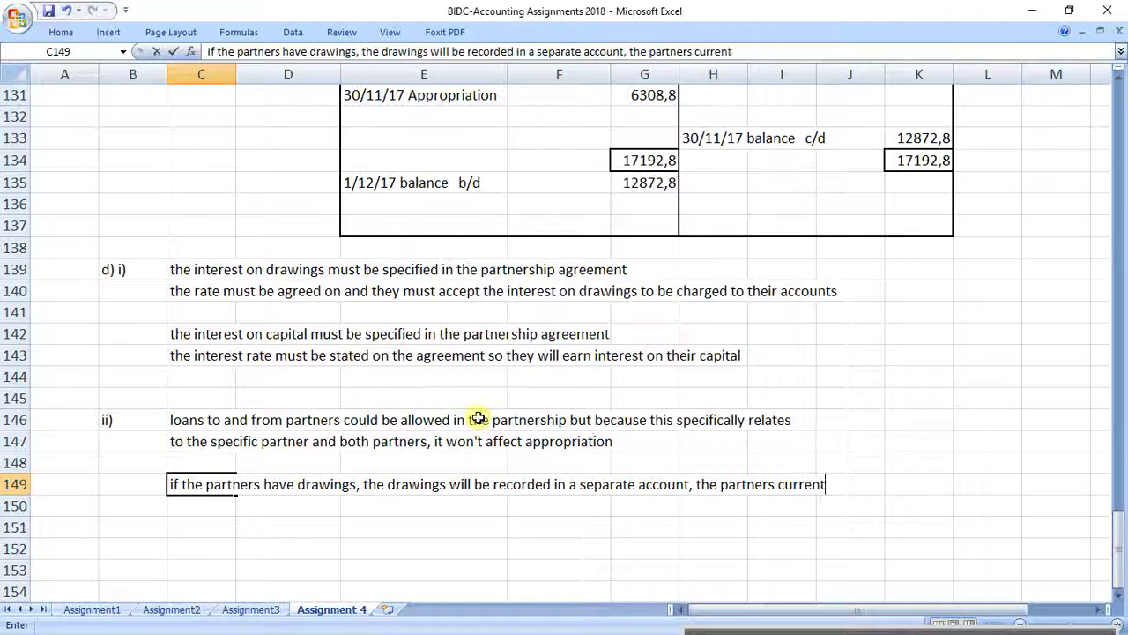
pyautogui.write(' account ')
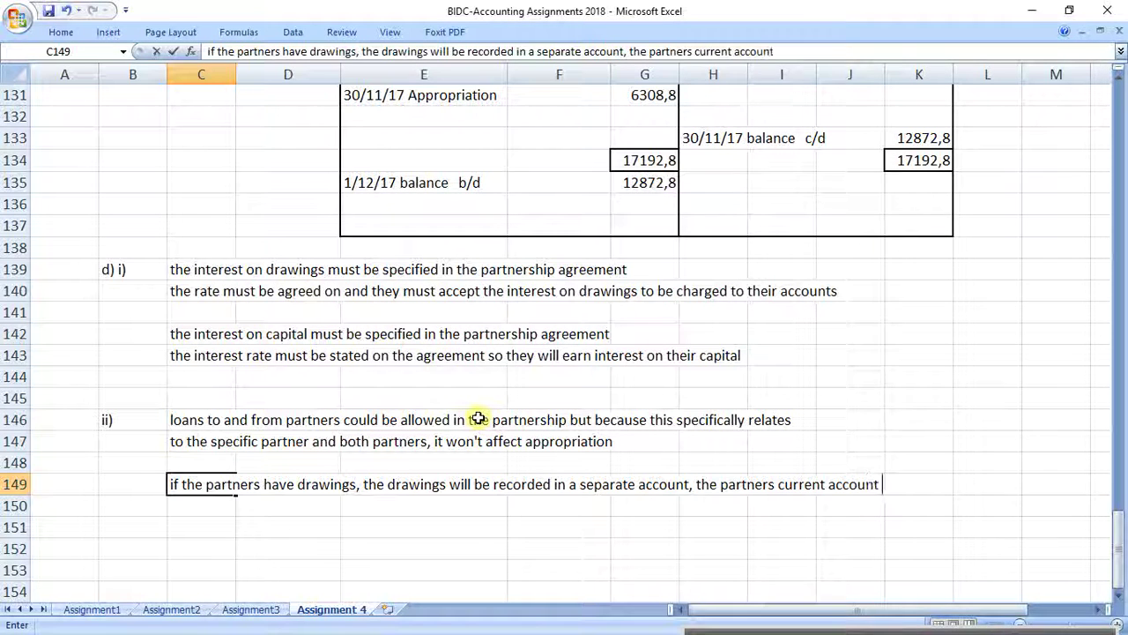
pyautogui.write('will be')
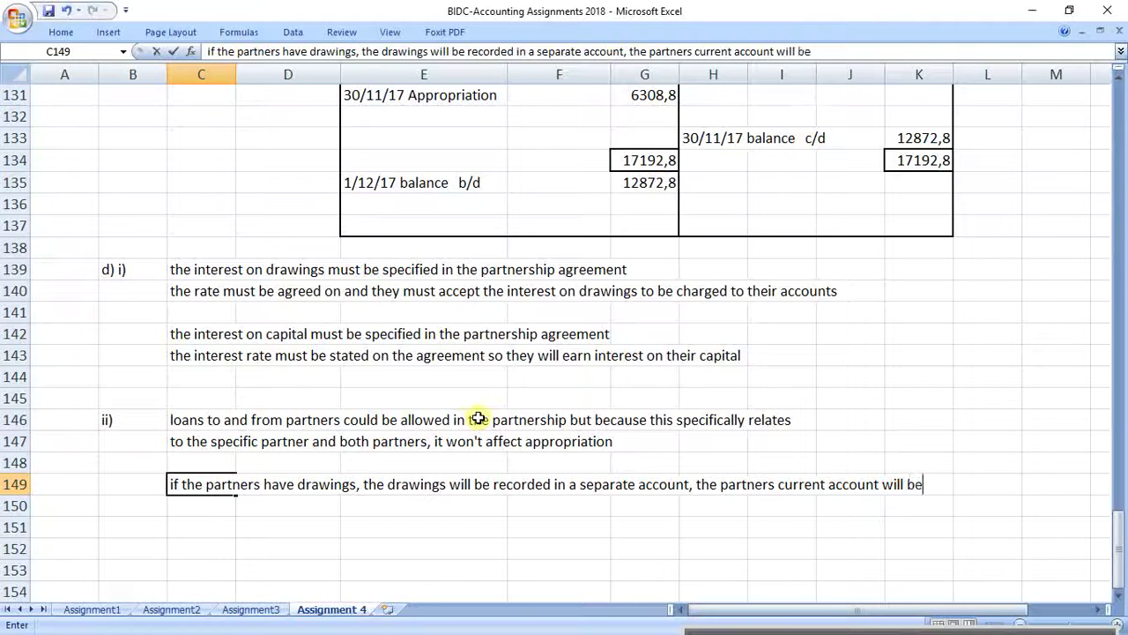
pyautogui.press('Return')
# Continue the drawings answer in C150 with "affected but drawings will affect the appropriation *".
pyautogui.write('aff')
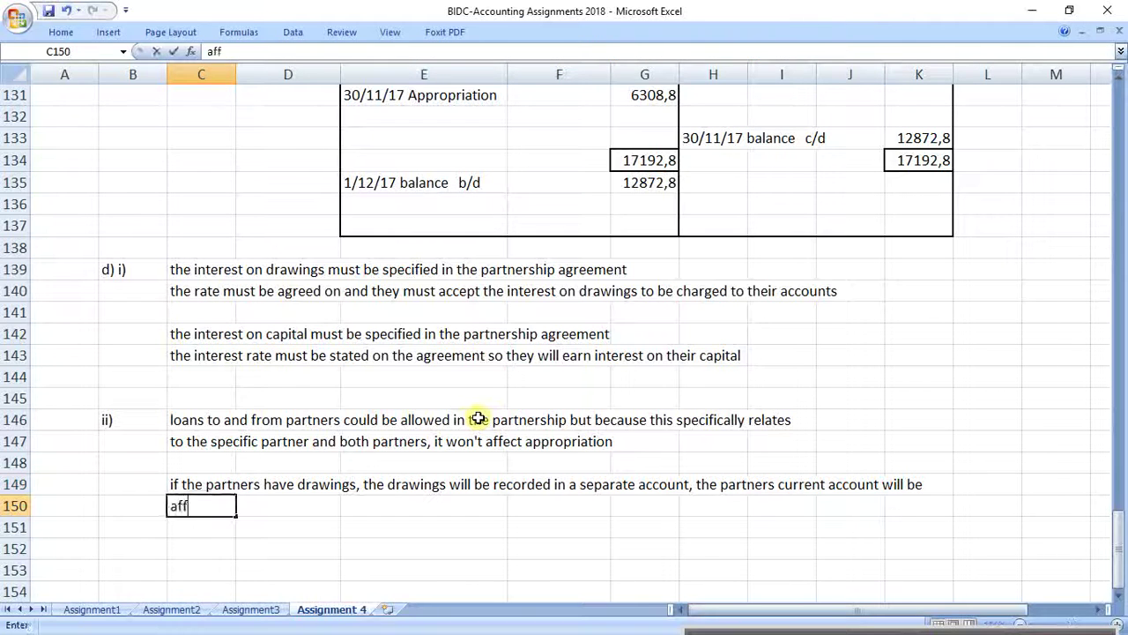
pyautogui.write('ected by')
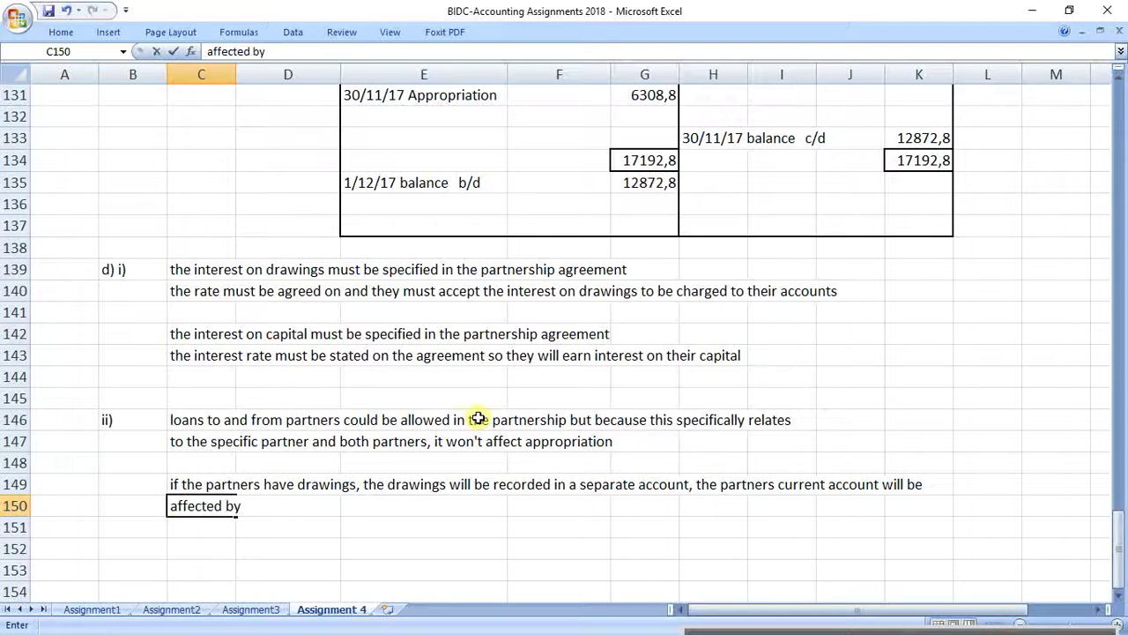
pyautogui.press('BackSpace')
pyautogui.write('ut drawngs')
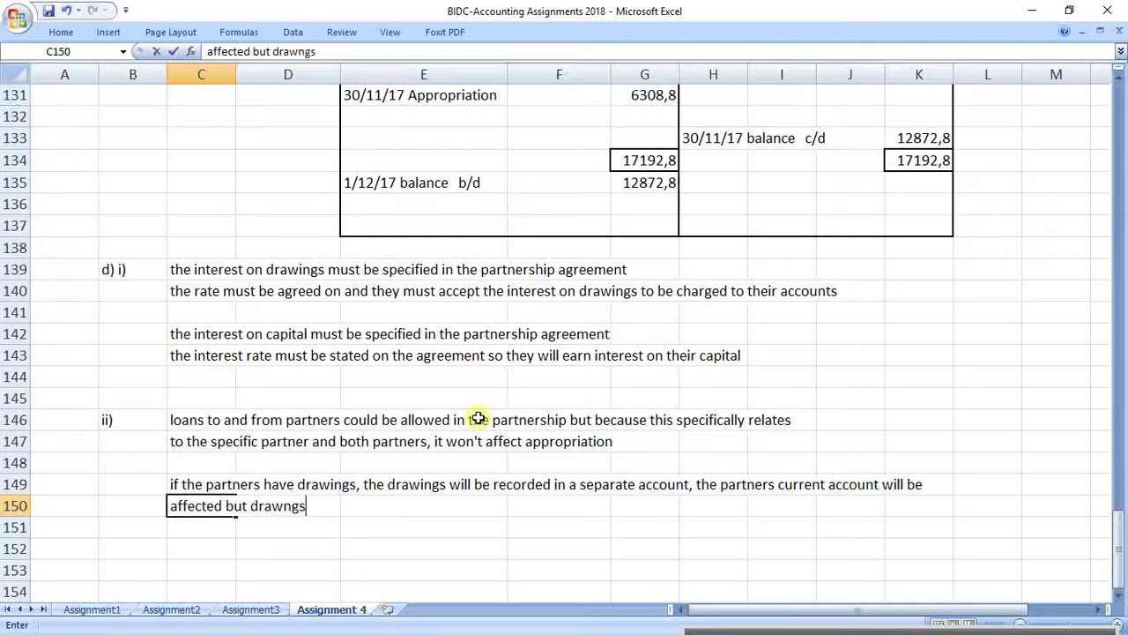
pyautogui.press('BackSpace')
pyautogui.press('BackSpace')
pyautogui.press('BackSpace')
pyautogui.write('ings will ')
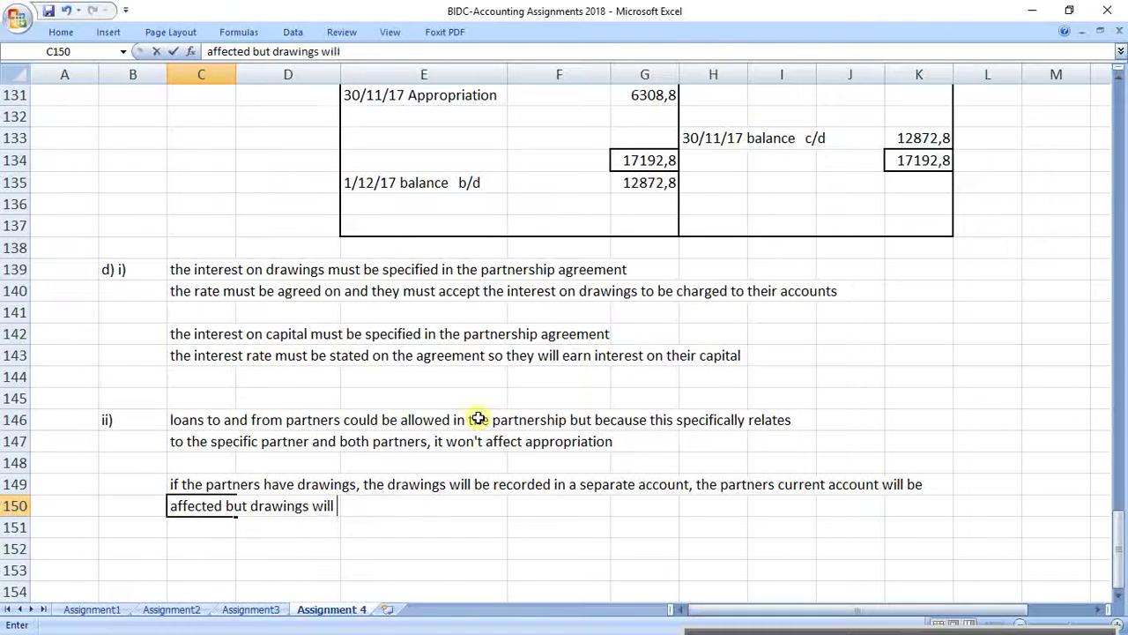
pyautogui.write('affect the ')
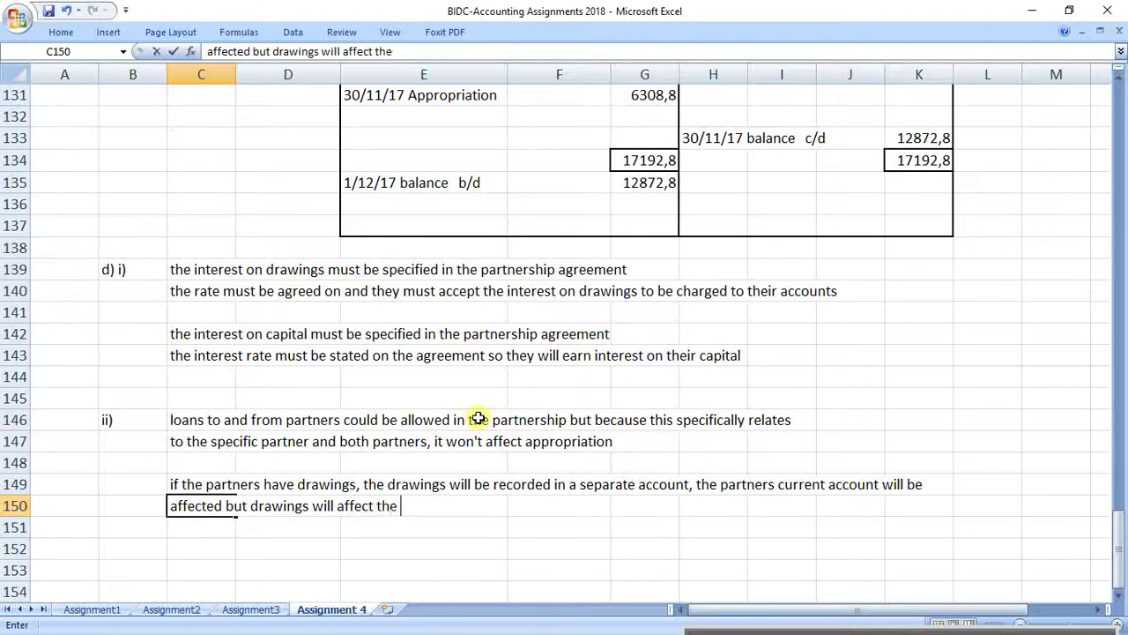
pyautogui.write('appropri')
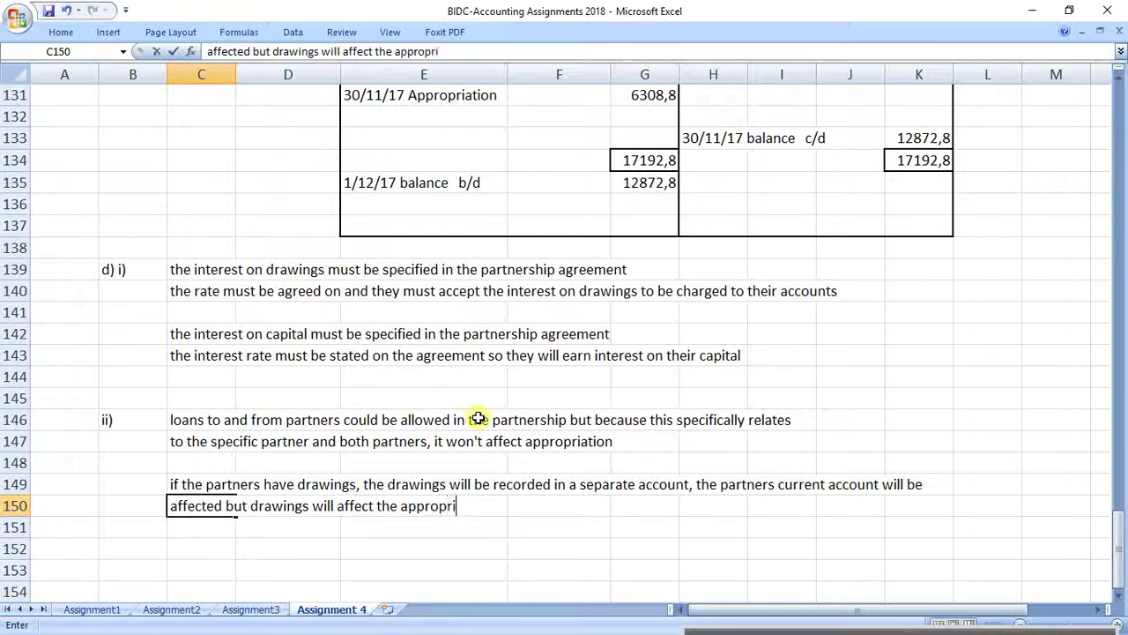
pyautogui.write('ation *')
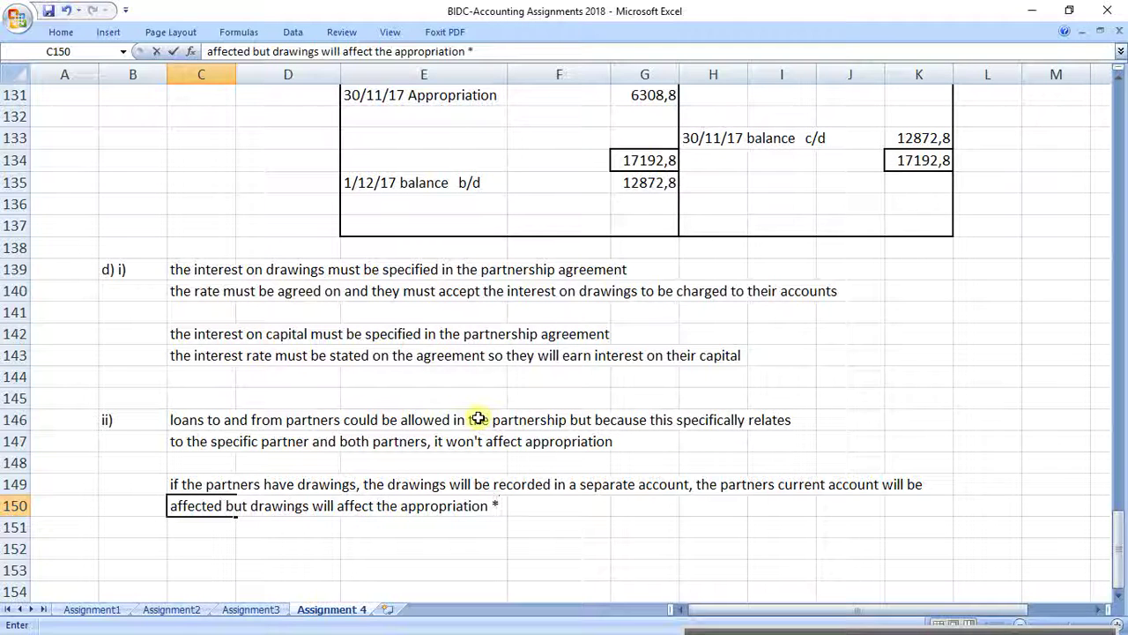
# Complete the C150 line with the note "only interest on drawings will affect appropriation" right after the asterisk.
pyautogui.write('only inte')
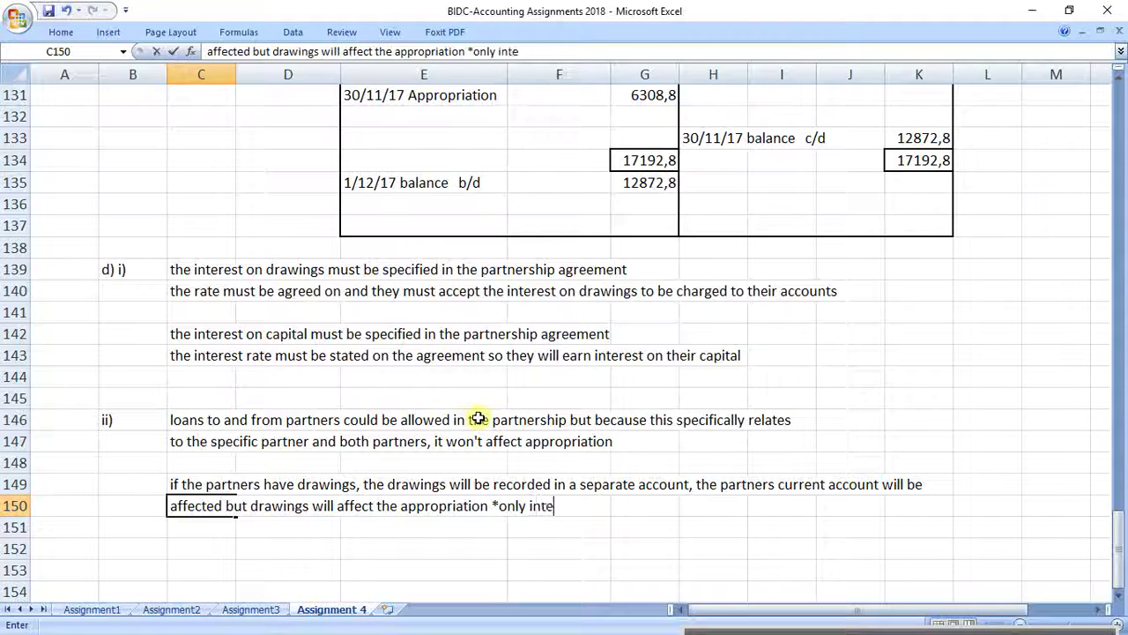
pyautogui.write('rest on drawing')
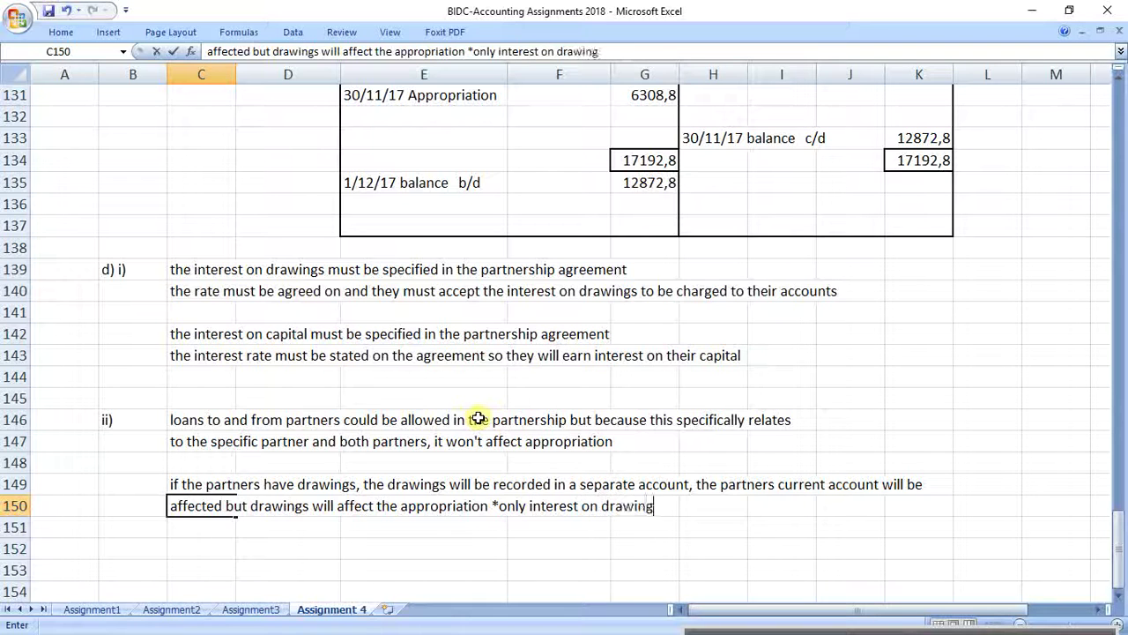
pyautogui.write('s will a')
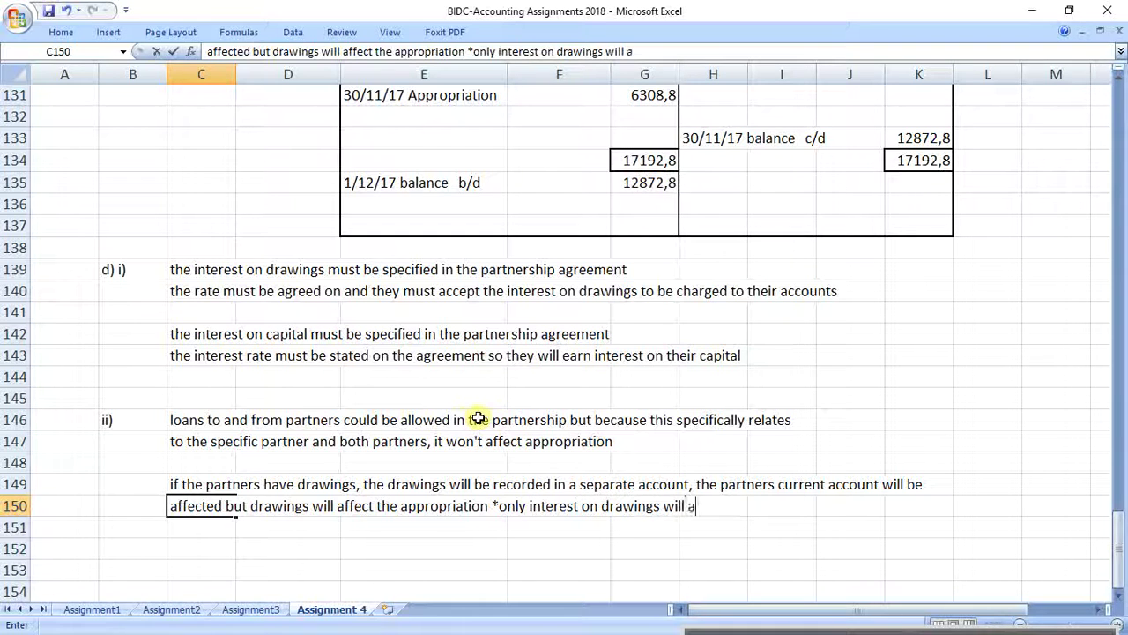
pyautogui.write('ffect app')
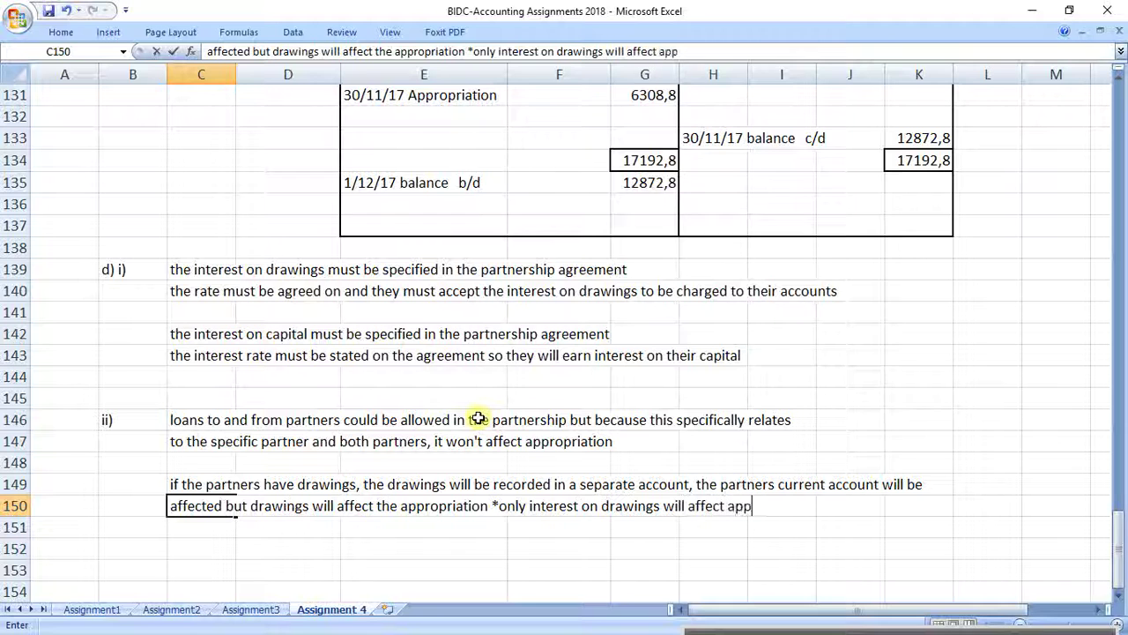
pyautogui.write('ropriati')
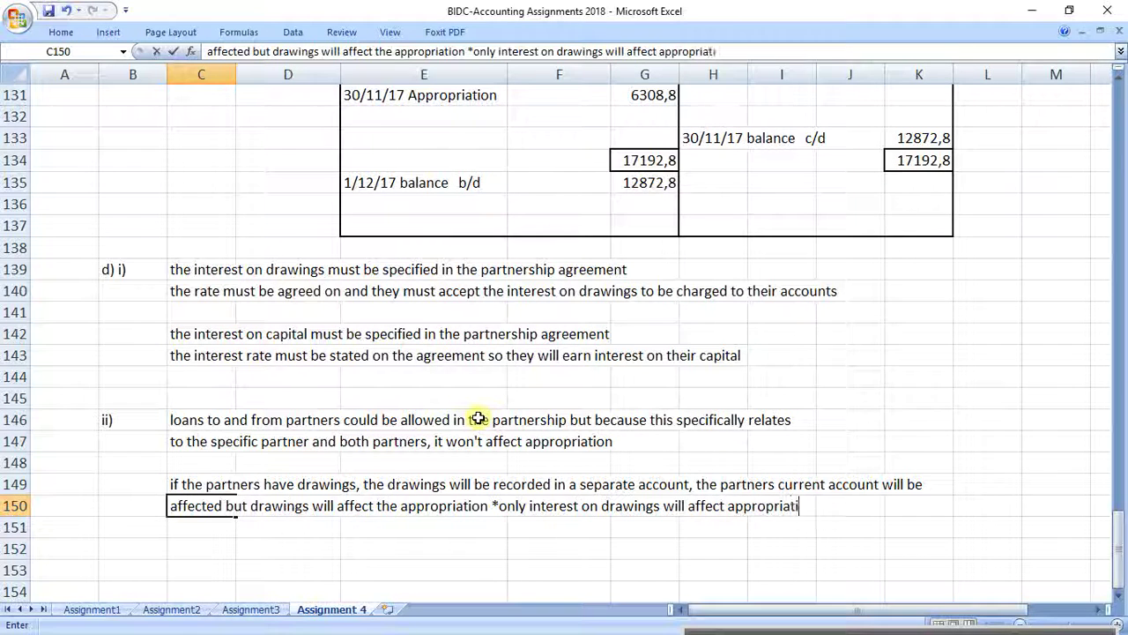
pyautogui.write('on')
pyautogui.press('Return')
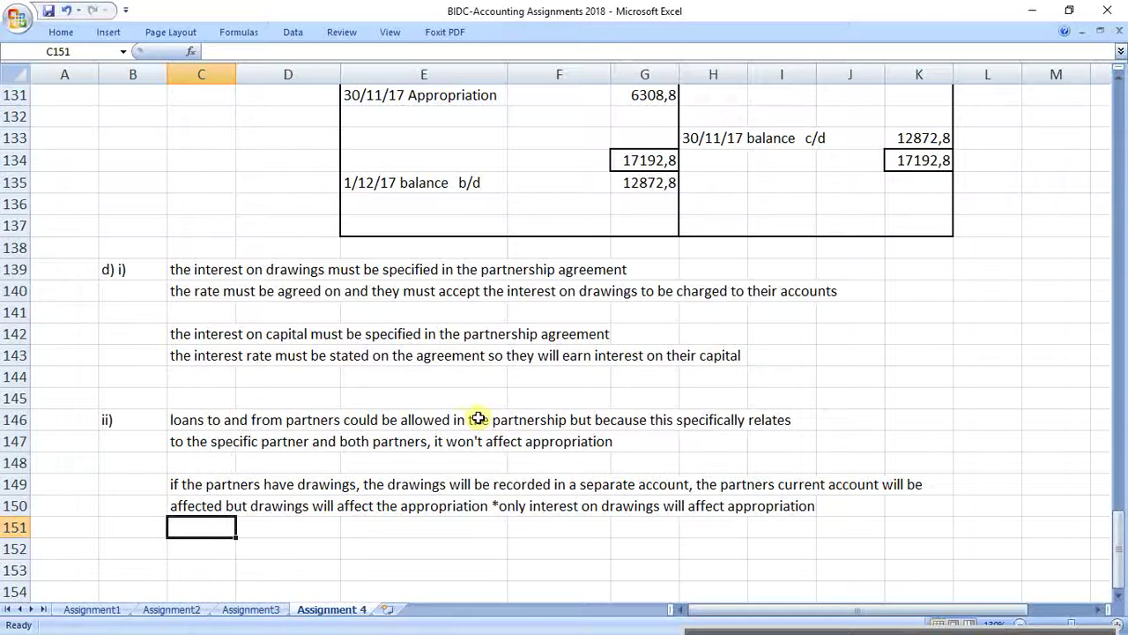
pyautogui.scroll(1, 493, 268)
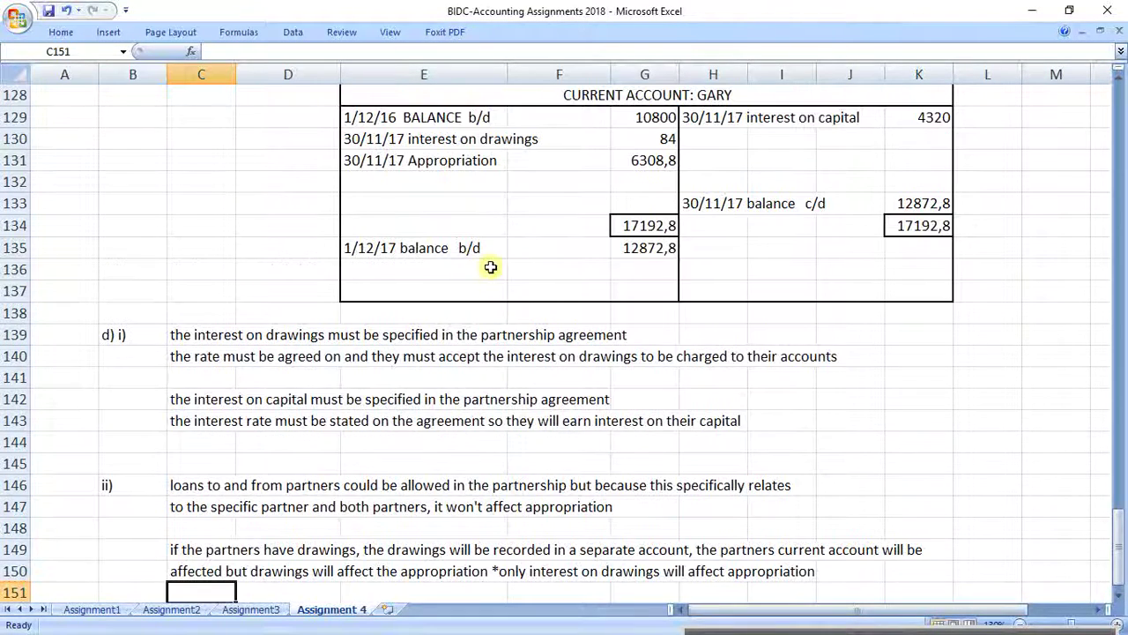
pyautogui.moveTo(597, 100); pyautogui.dragTo(597, 256)
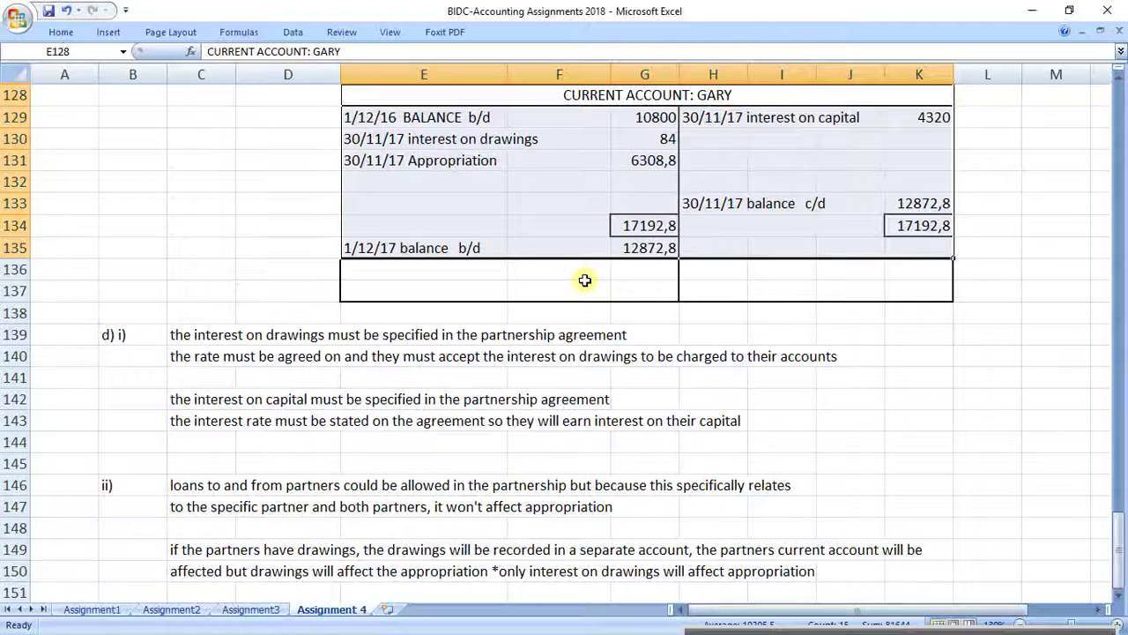
pyautogui.scroll(6, 584, 280)
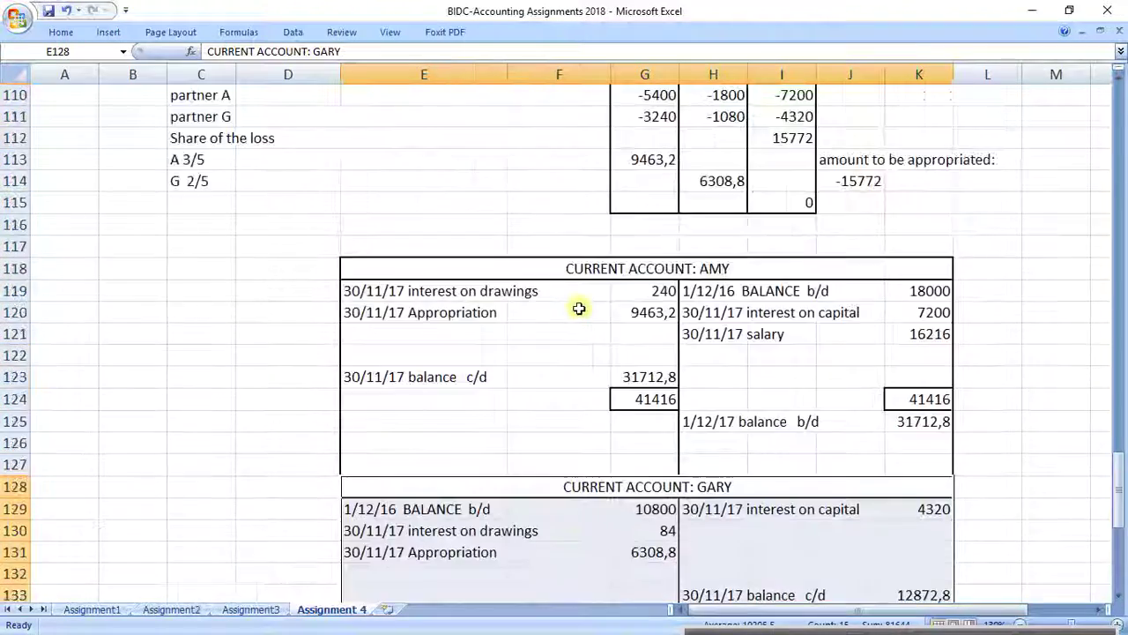
pyautogui.scroll(2, 579, 308)
pyautogui.scroll(-8, 484, 242)
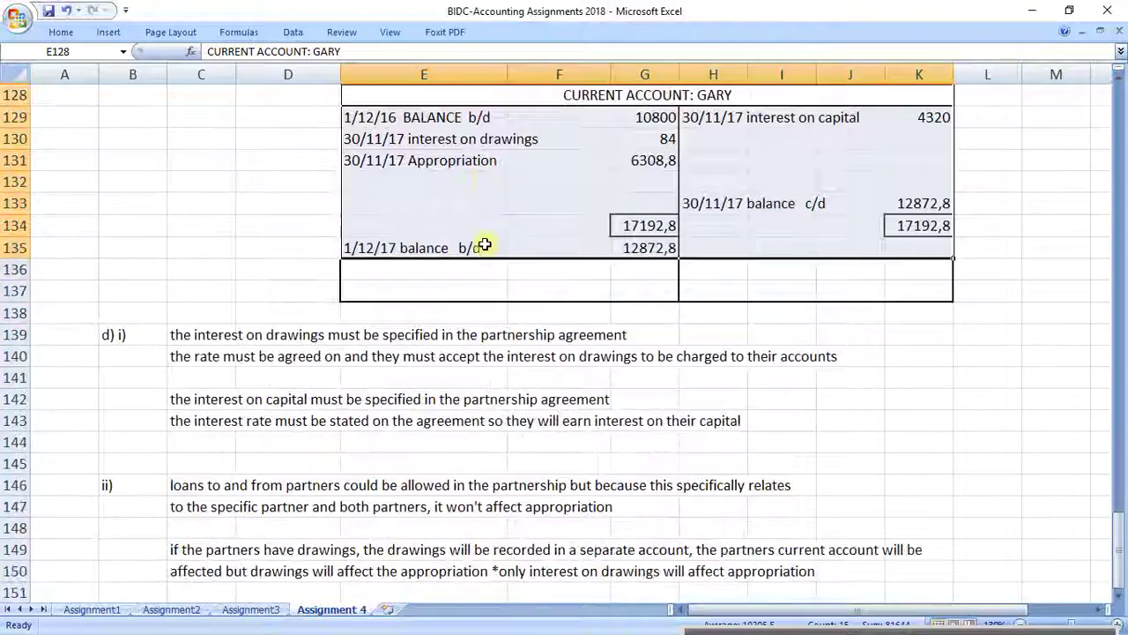